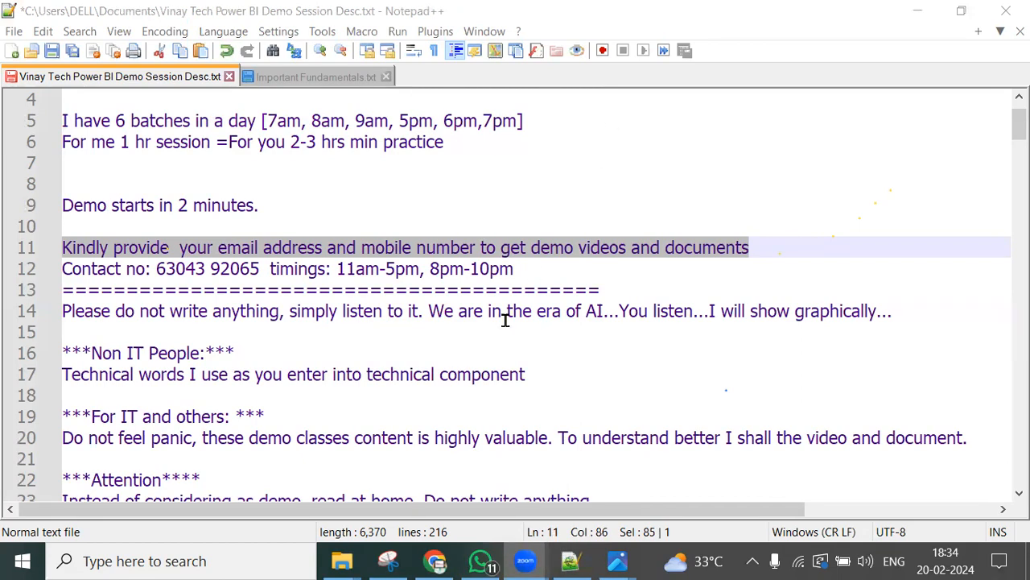
Step: Find the "Power BI Desktop download, Install and Usage" section in the demo notes and highlight its heading
{"action": "scroll", "coordinate": [511, 336], "scroll_direction": "down", "scroll_amount": 20}
{"action": "scroll", "coordinate": [513, 337], "scroll_direction": "down", "scroll_amount": 6}
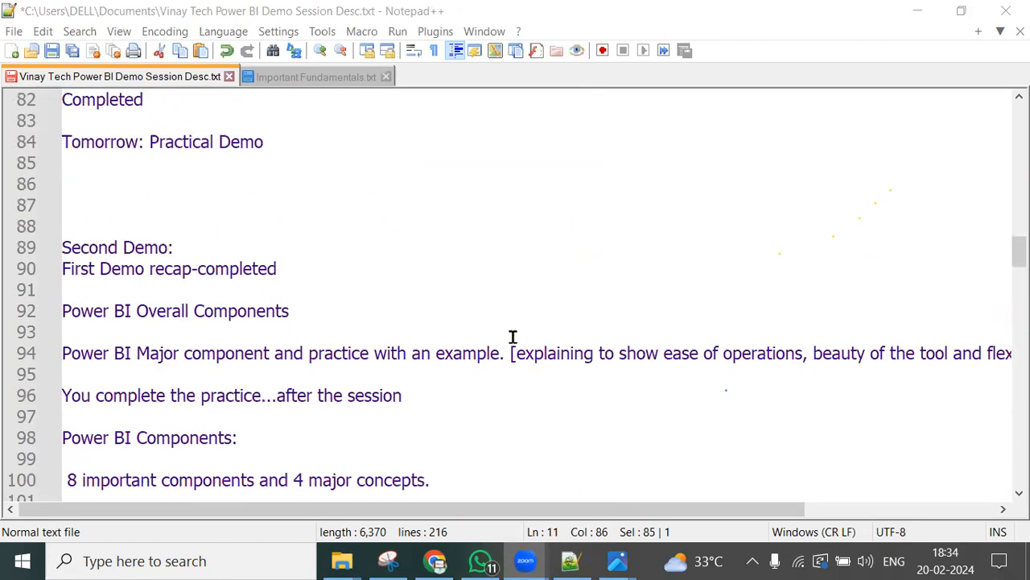
{"action": "scroll", "coordinate": [512, 337], "scroll_direction": "down", "scroll_amount": 4}
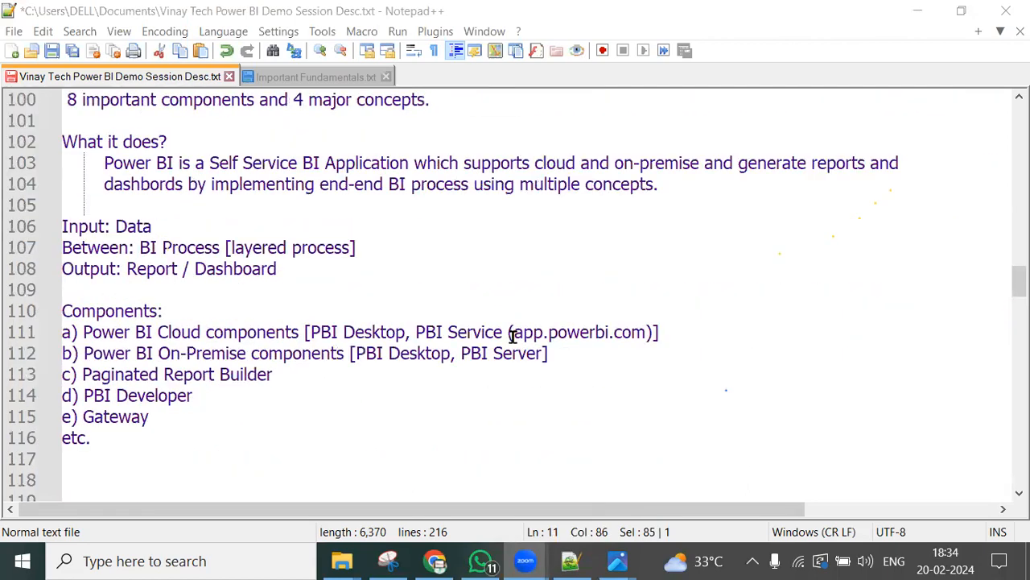
{"action": "scroll", "coordinate": [512, 336], "scroll_direction": "up", "scroll_amount": 3}
{"action": "scroll", "coordinate": [513, 337], "scroll_direction": "down", "scroll_amount": 10}
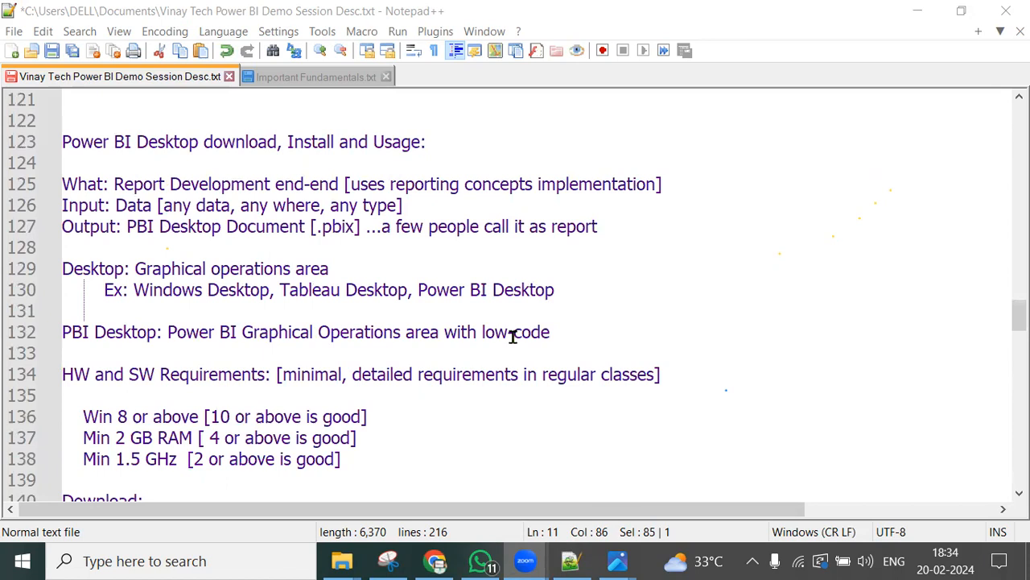
{"action": "scroll", "coordinate": [513, 337], "scroll_direction": "down", "scroll_amount": 1}
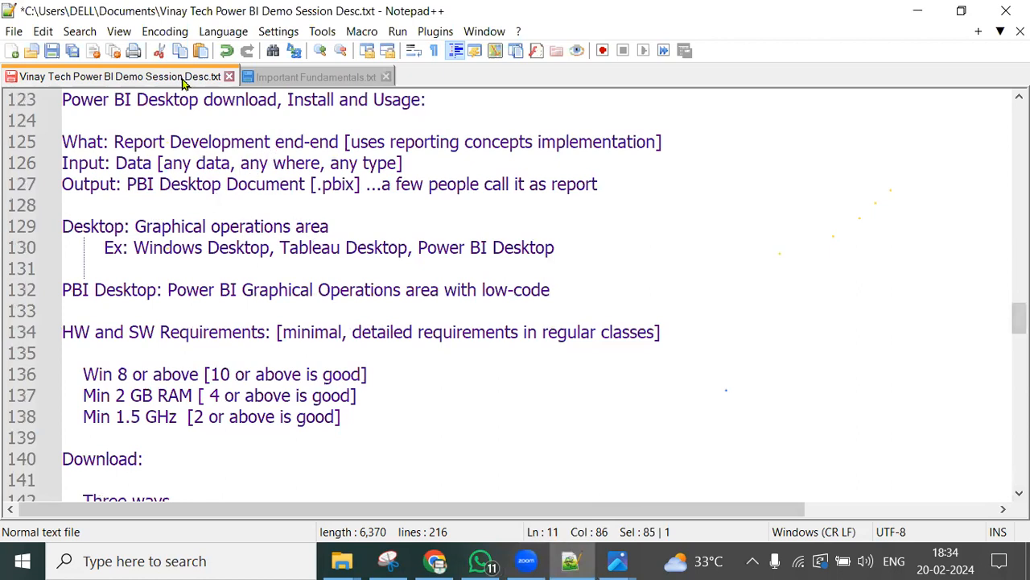
{"action": "left_click_drag", "start_coordinate": [62, 102], "coordinate": [422, 100]}
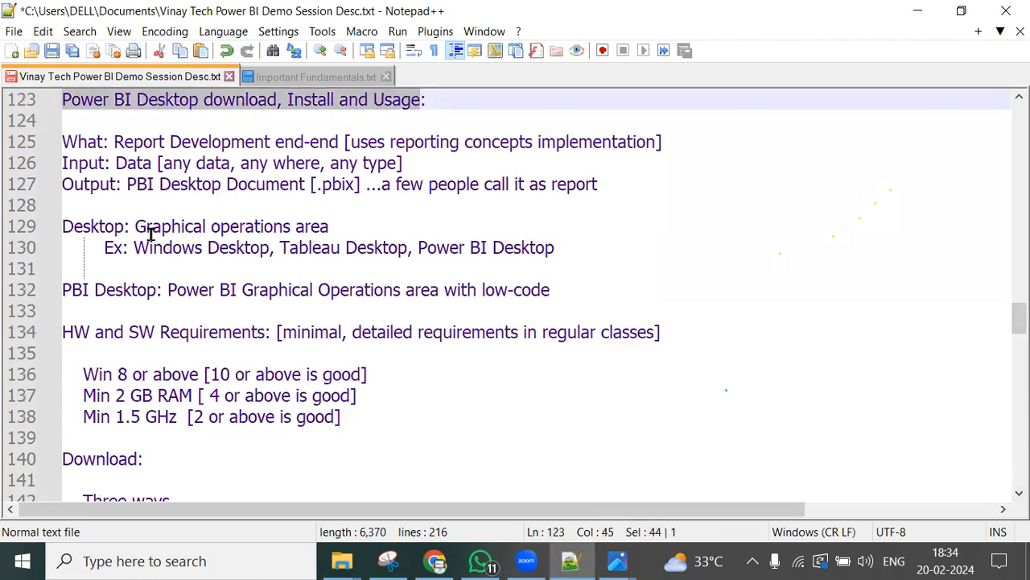
Step: Highlight the Desktop definition, its Windows, Tableau and Power BI Desktop examples, and the PBI Desktop definition while reading them
{"action": "left_click", "coordinate": [134, 226]}
{"action": "left_click_drag", "start_coordinate": [134, 226], "coordinate": [343, 227]}
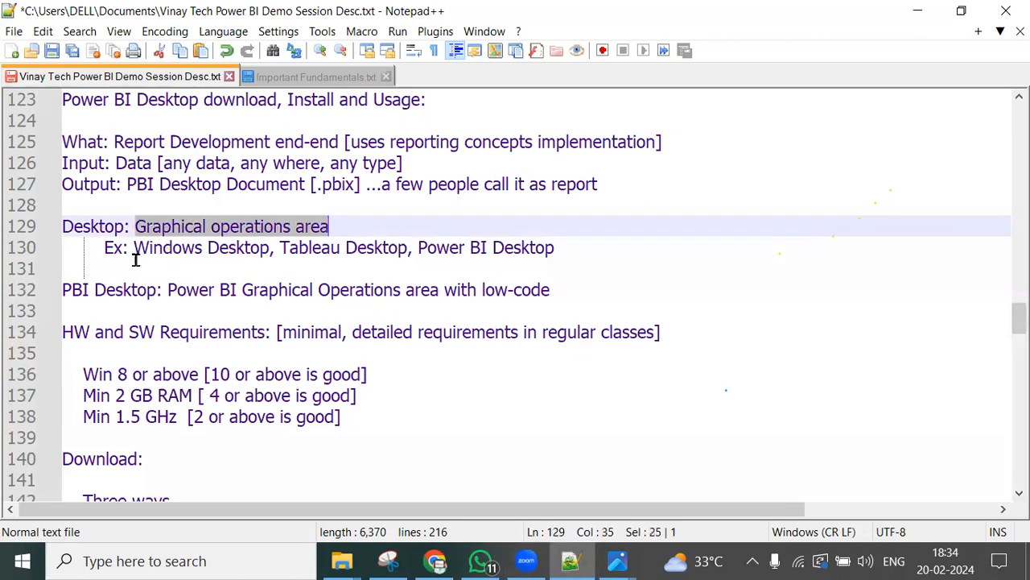
{"action": "left_click_drag", "start_coordinate": [134, 249], "coordinate": [267, 249]}
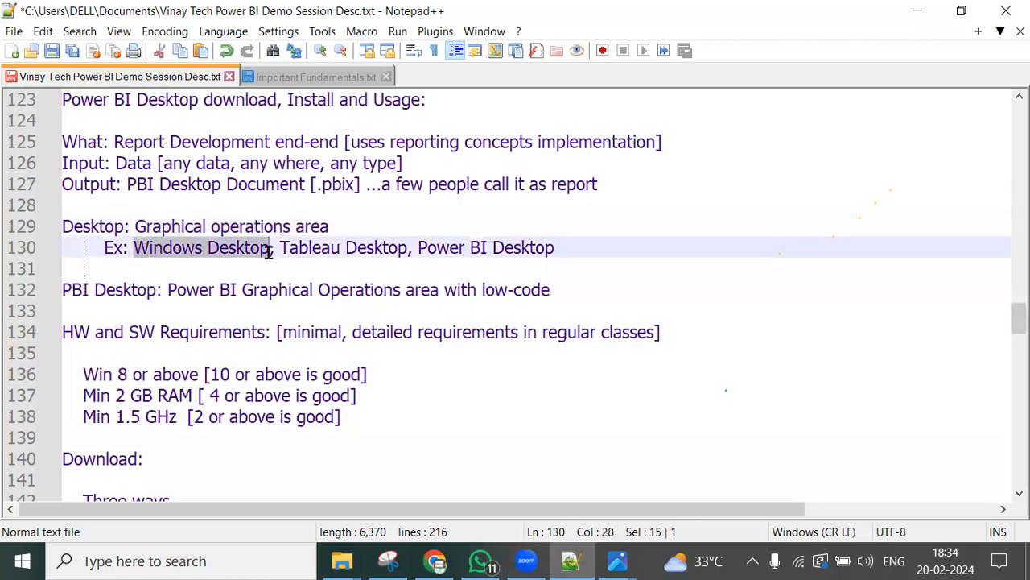
{"action": "left_click", "coordinate": [329, 285]}
{"action": "left_click_drag", "start_coordinate": [275, 249], "coordinate": [577, 247]}
{"action": "left_click", "coordinate": [438, 287]}
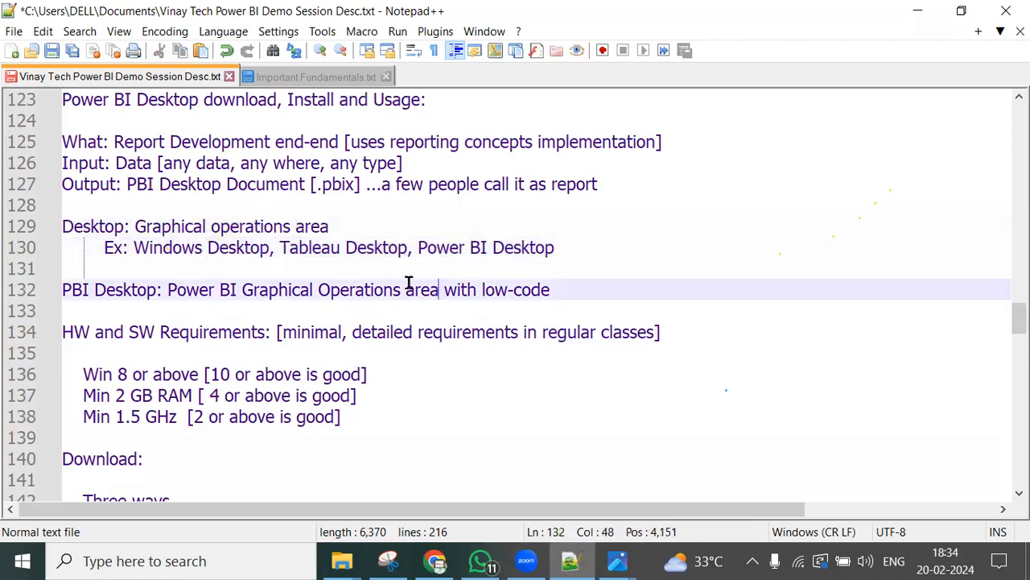
{"action": "left_click_drag", "start_coordinate": [134, 226], "coordinate": [314, 238]}
{"action": "left_click_drag", "start_coordinate": [134, 247], "coordinate": [591, 250]}
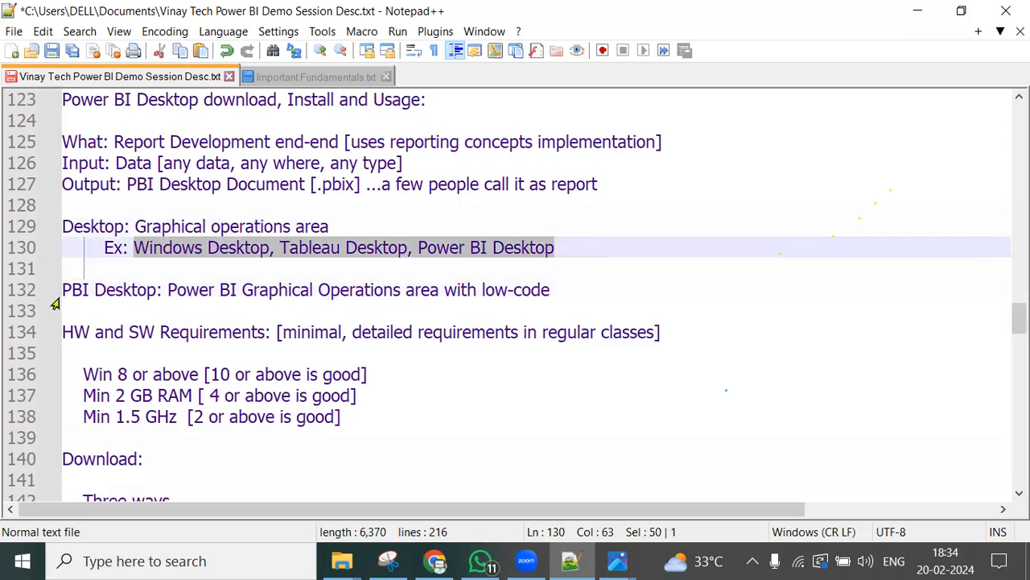
{"action": "left_click_drag", "start_coordinate": [63, 289], "coordinate": [579, 289]}
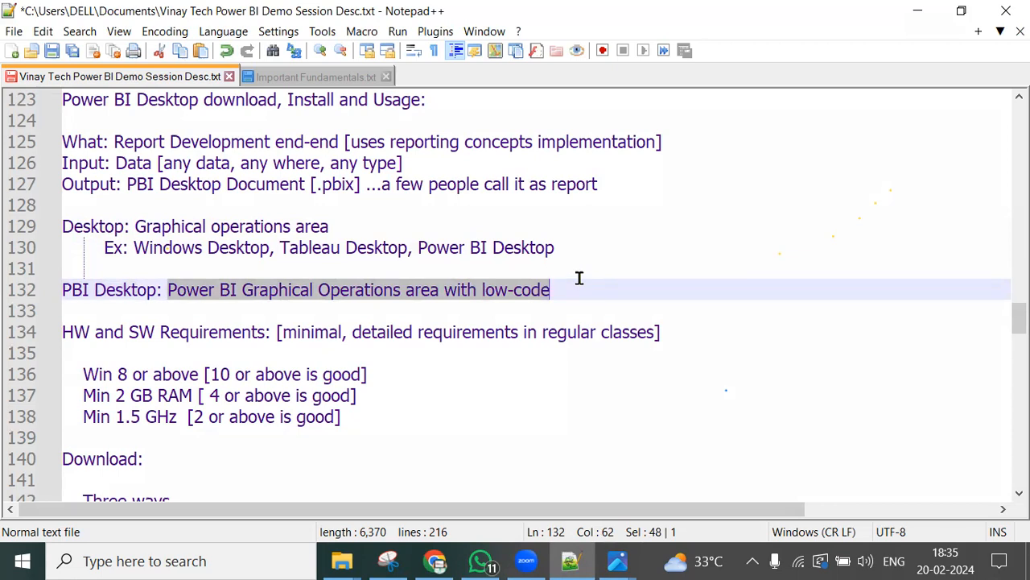
Step: Bring the "HW and SW Requirements" section into view and highlight its heading for review
{"action": "scroll", "coordinate": [601, 265], "scroll_direction": "down", "scroll_amount": 3}
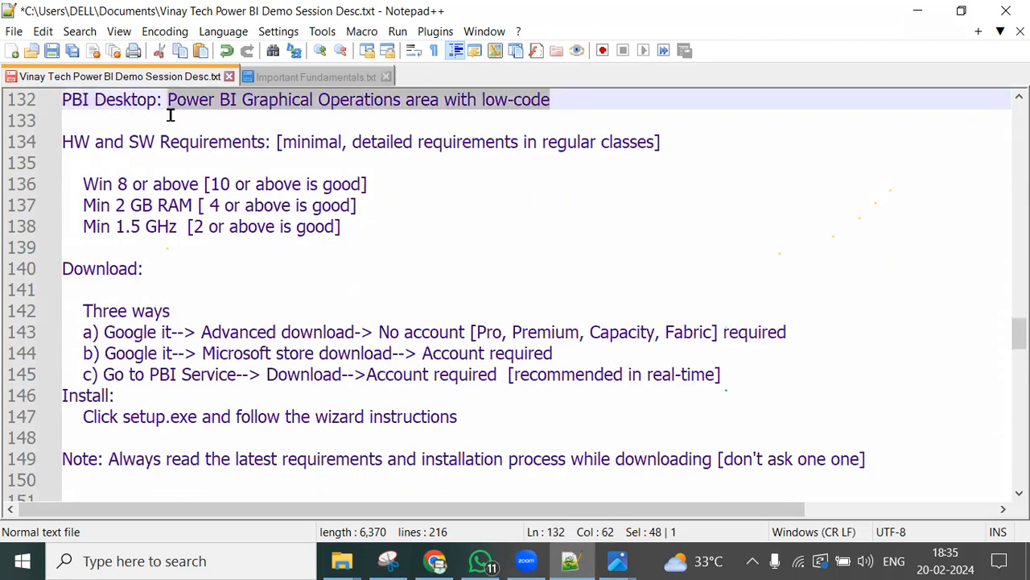
{"action": "left_click_drag", "start_coordinate": [63, 141], "coordinate": [243, 142]}
{"action": "scroll", "coordinate": [471, 184], "scroll_direction": "up", "scroll_amount": 1}
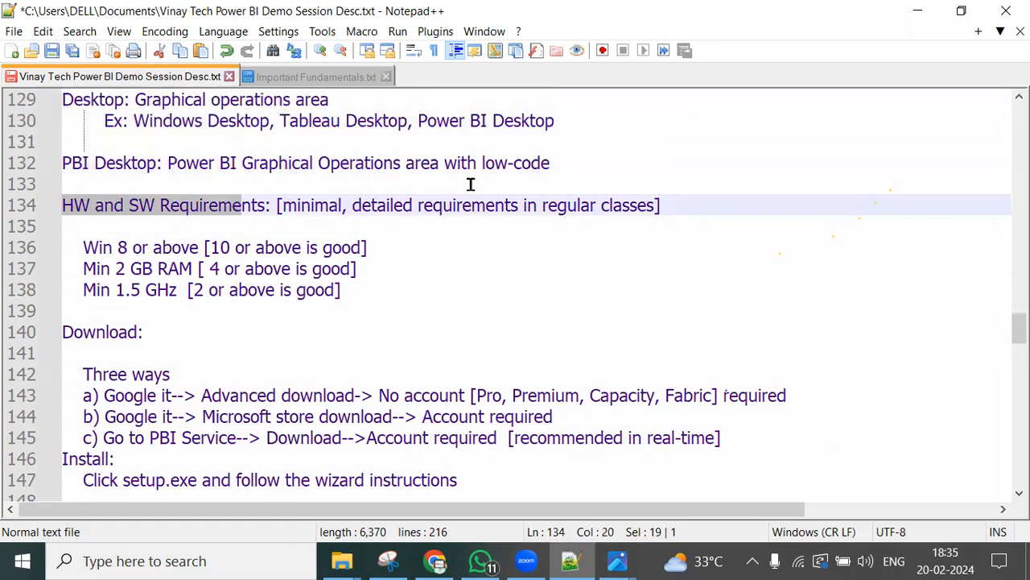
{"action": "scroll", "coordinate": [471, 184], "scroll_direction": "up", "scroll_amount": 1}
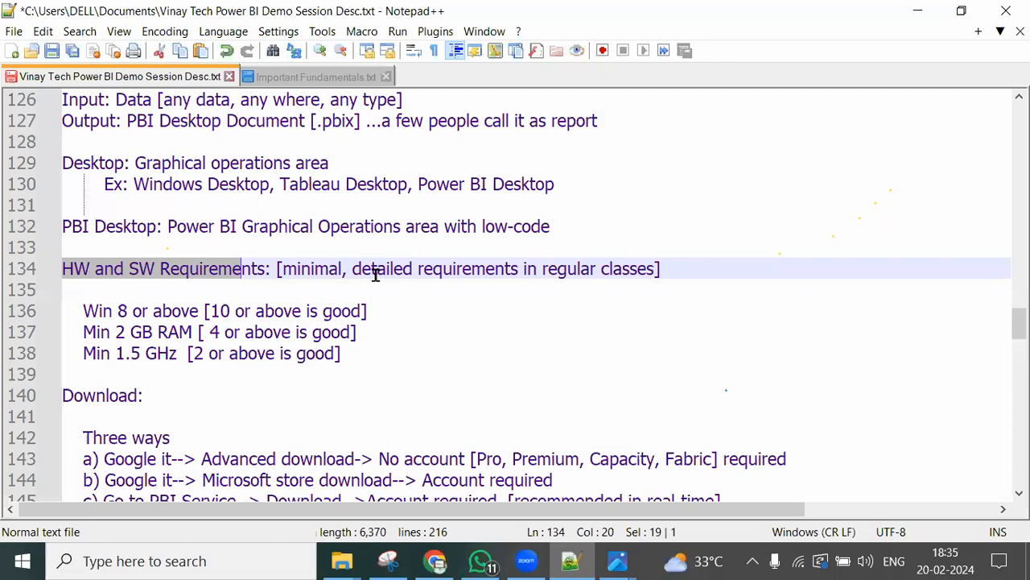
{"action": "scroll", "coordinate": [383, 269], "scroll_direction": "down", "scroll_amount": 1}
{"action": "scroll", "coordinate": [332, 265], "scroll_direction": "down", "scroll_amount": 1}
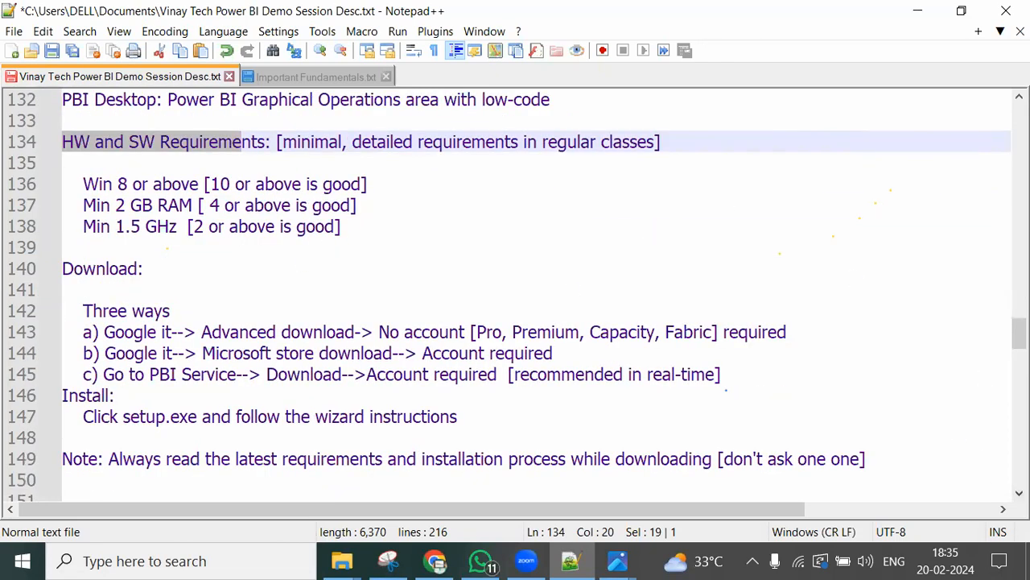
{"action": "left_click", "coordinate": [1019, 493]}
{"action": "left_click", "coordinate": [531, 184]}
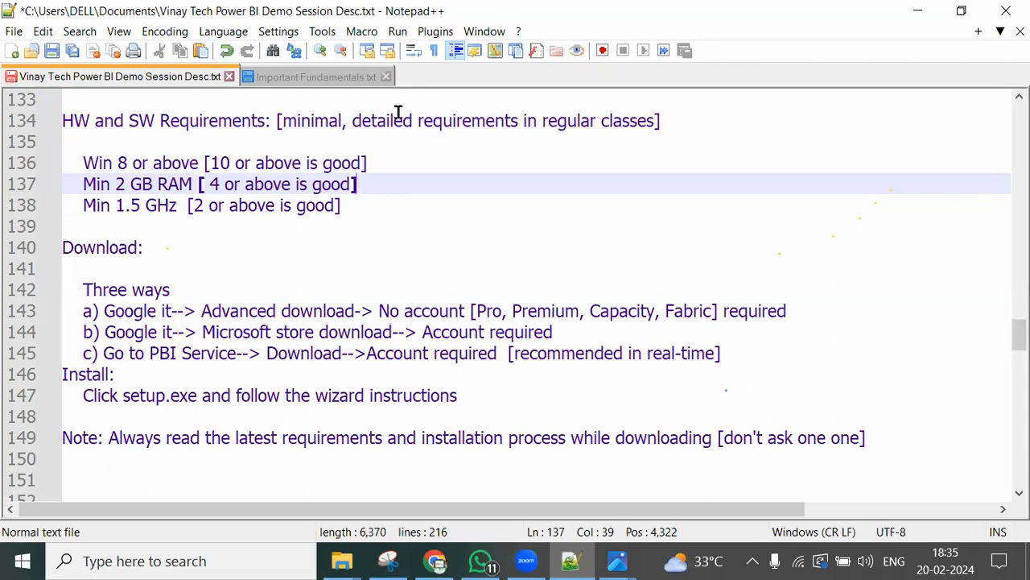
{"action": "left_click", "coordinate": [330, 122]}
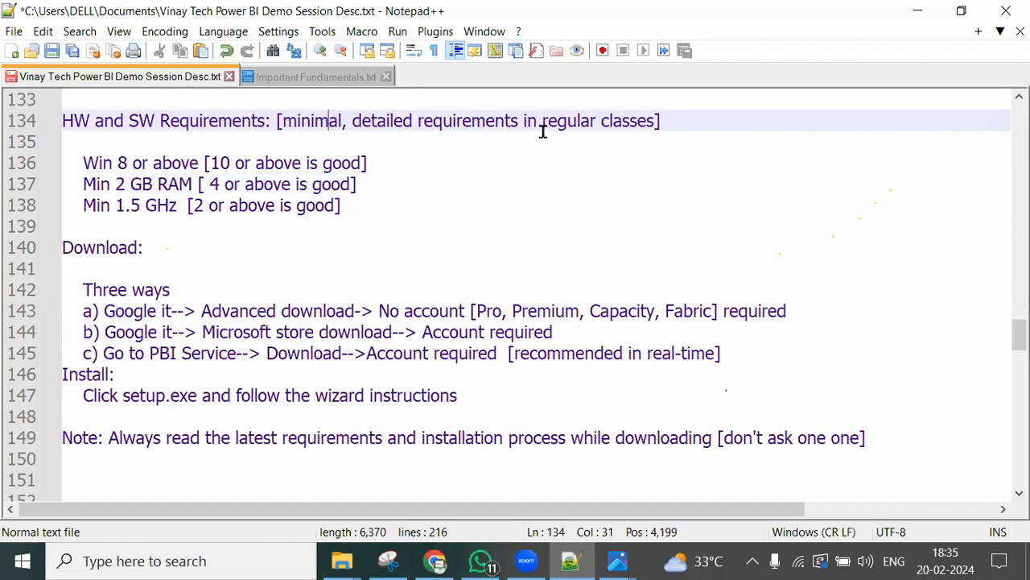
Step: Highlight the minimum Windows version, RAM and processor speed requirements one by one, and all three lines together
{"action": "left_click_drag", "start_coordinate": [119, 163], "coordinate": [403, 158]}
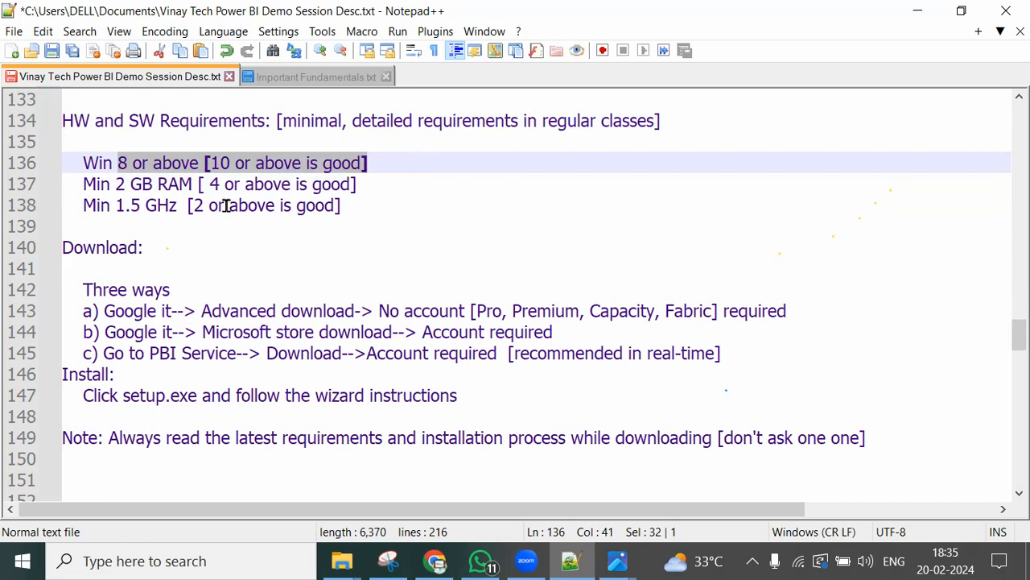
{"action": "left_click", "coordinate": [184, 211]}
{"action": "left_click", "coordinate": [112, 178]}
{"action": "left_click_drag", "start_coordinate": [112, 179], "coordinate": [384, 177]}
{"action": "left_click", "coordinate": [281, 266]}
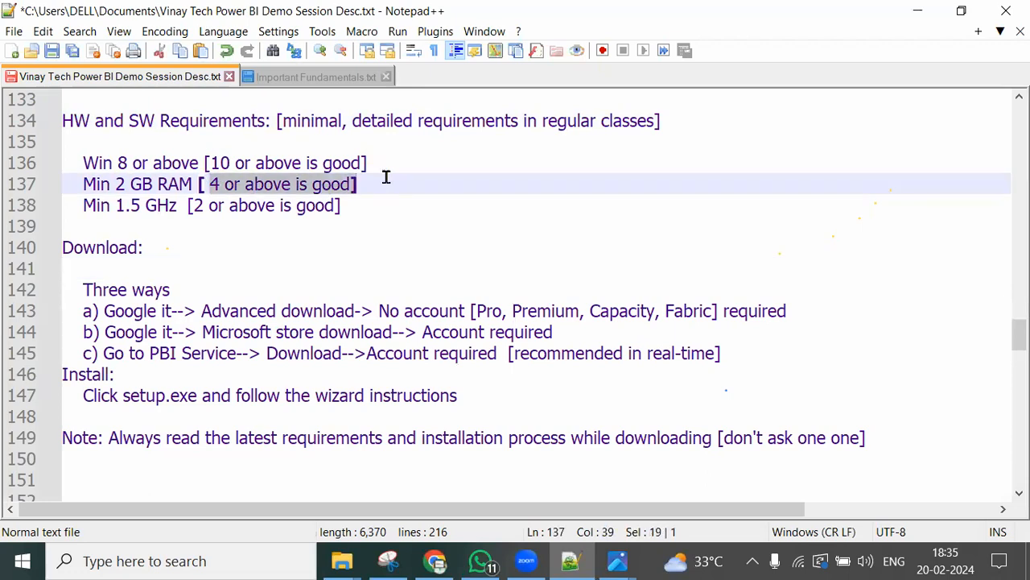
{"action": "left_click_drag", "start_coordinate": [115, 207], "coordinate": [344, 206]}
{"action": "left_click", "coordinate": [347, 249]}
{"action": "left_click_drag", "start_coordinate": [84, 163], "coordinate": [353, 213]}
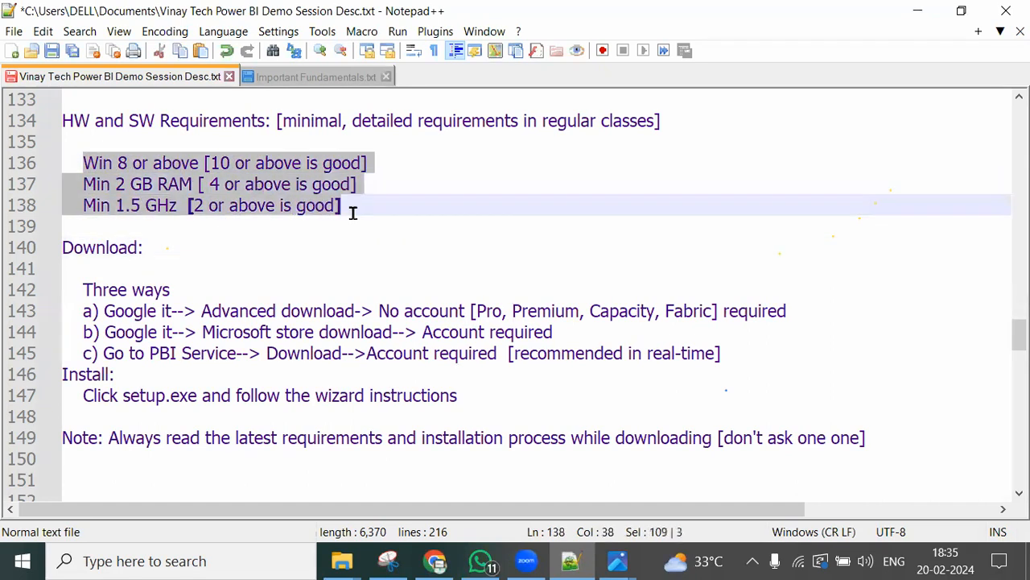
{"action": "left_click", "coordinate": [477, 250]}
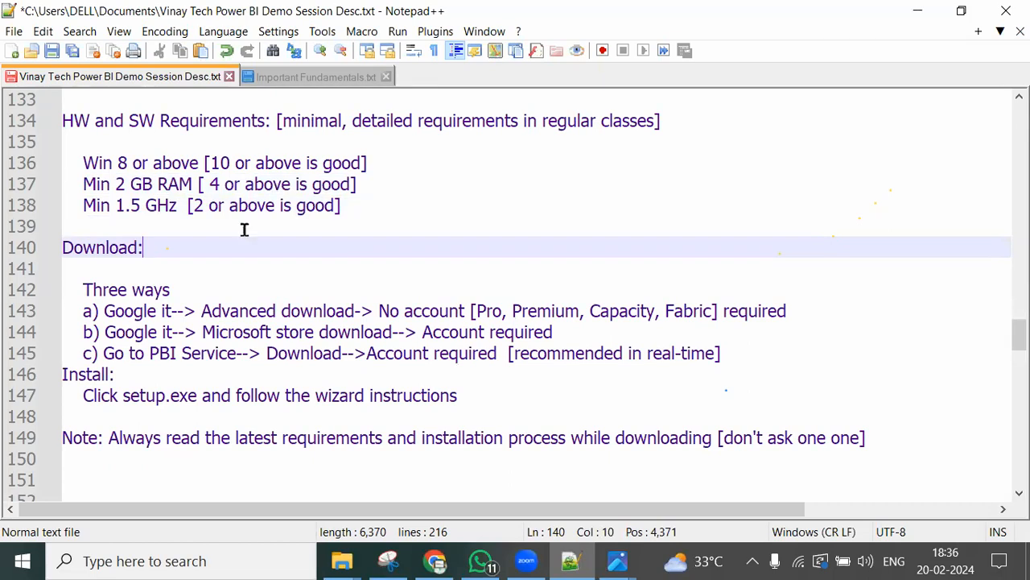
Step: Highlight the three download methods in turn: Advanced download, Microsoft store download and download from PBI Service
{"action": "left_click_drag", "start_coordinate": [104, 311], "coordinate": [193, 309]}
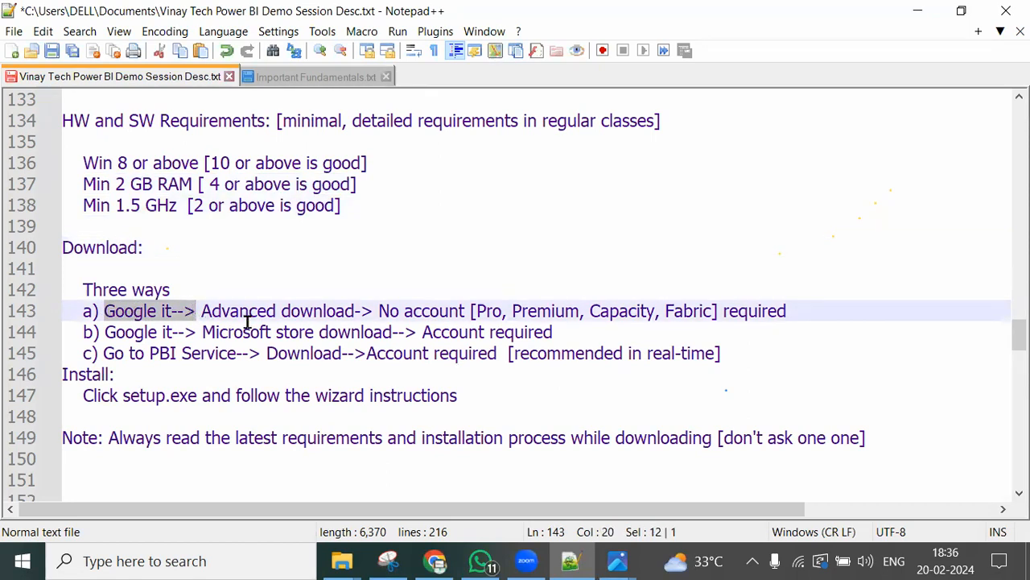
{"action": "left_click", "coordinate": [292, 348]}
{"action": "left_click_drag", "start_coordinate": [202, 311], "coordinate": [354, 309]}
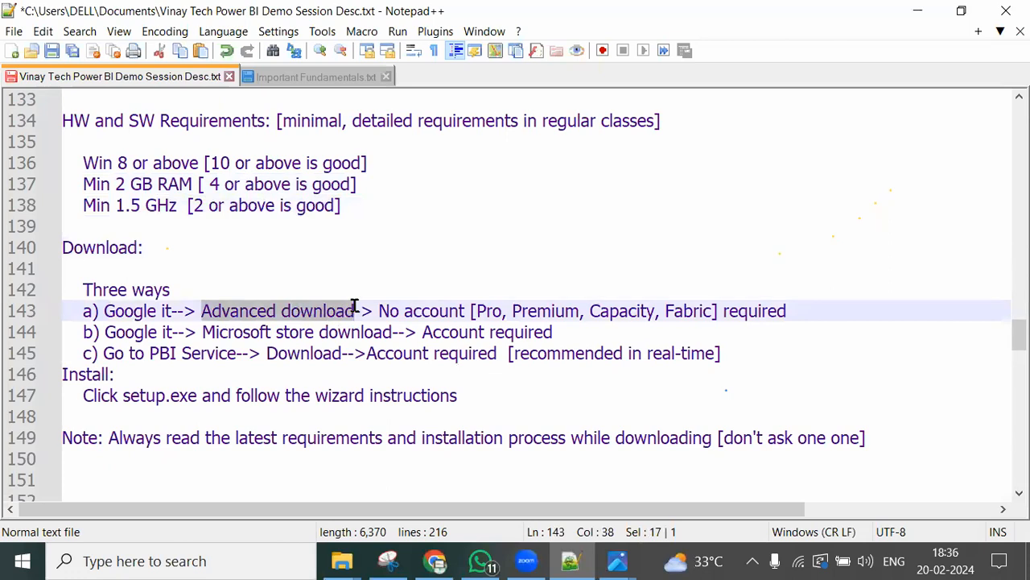
{"action": "left_click_drag", "start_coordinate": [522, 311], "coordinate": [842, 303]}
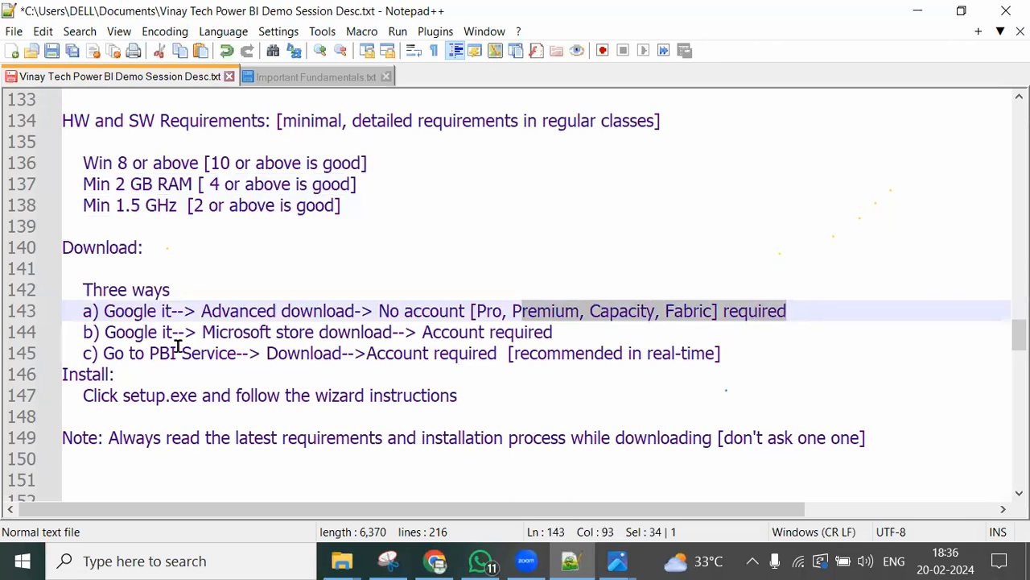
{"action": "left_click", "coordinate": [201, 332]}
{"action": "left_click_drag", "start_coordinate": [201, 311], "coordinate": [353, 309]}
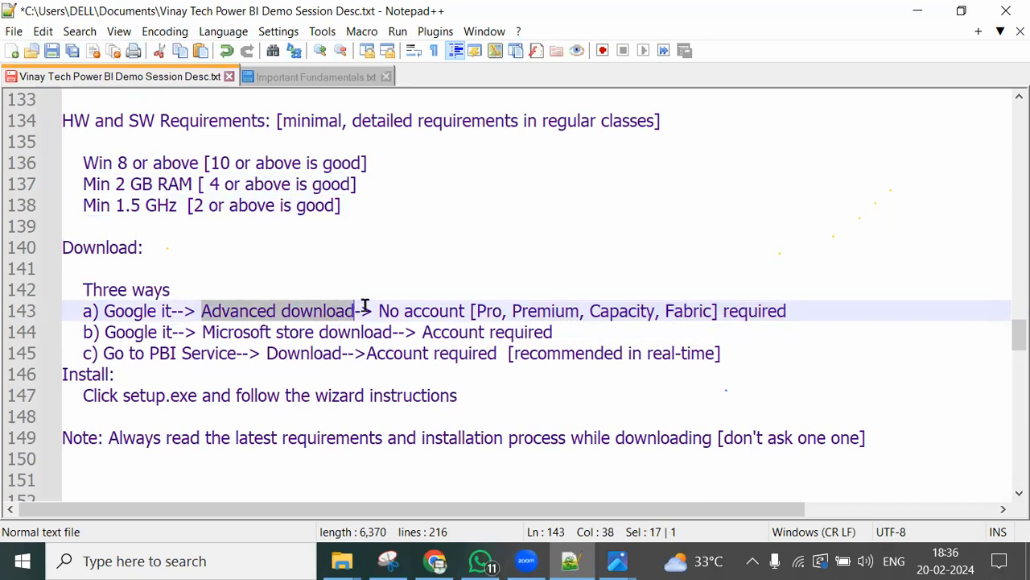
{"action": "left_click_drag", "start_coordinate": [202, 331], "coordinate": [543, 331]}
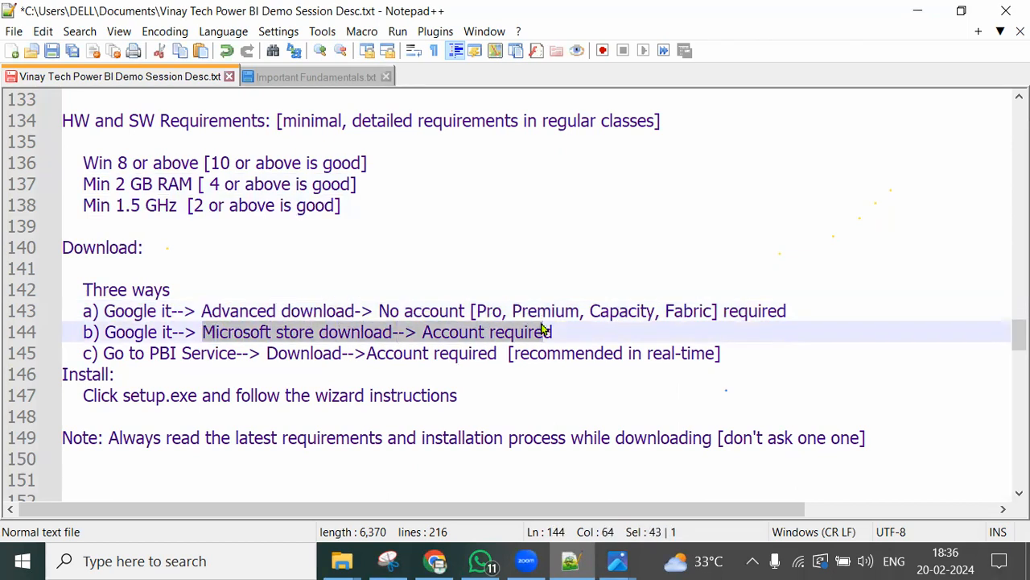
{"action": "left_click_drag", "start_coordinate": [129, 352], "coordinate": [708, 366]}
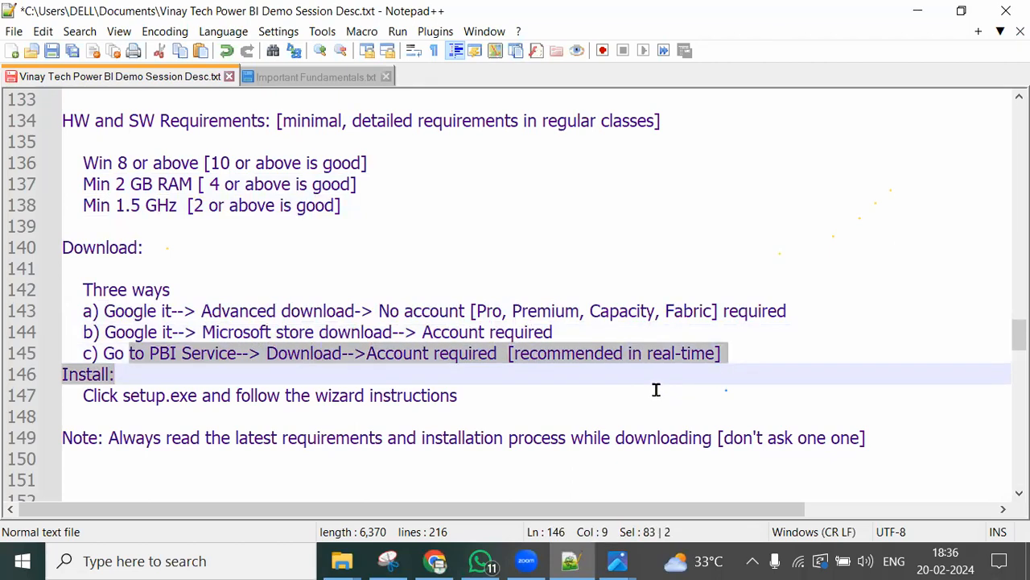
{"action": "left_click", "coordinate": [621, 387]}
Step: Annotate the download methods in green: underline the PBI Service option, bracket it with the store option, and write "Friday" and "Today" beside the methods
{"action": "left_click_drag", "start_coordinate": [328, 369], "coordinate": [731, 374]}
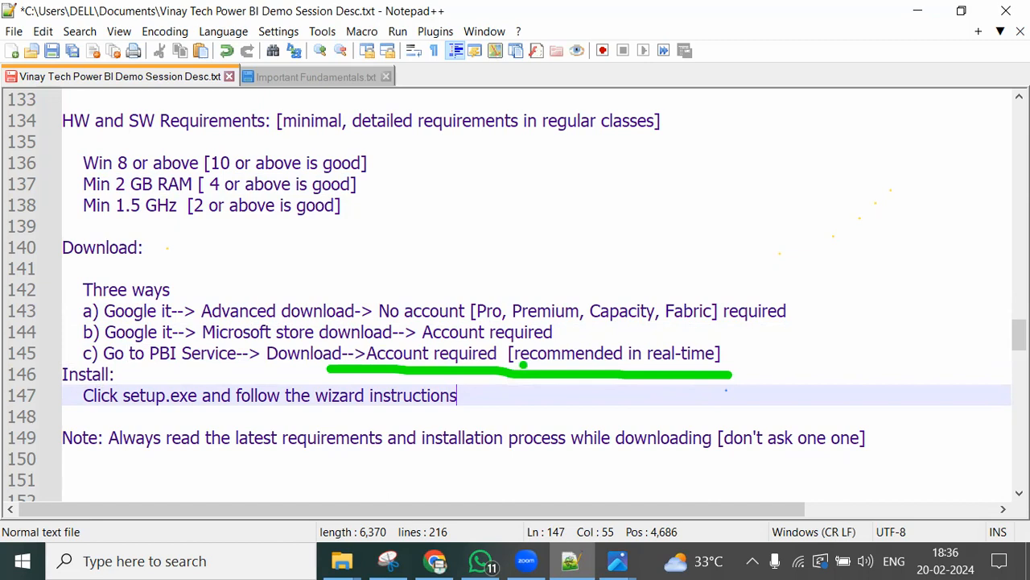
{"action": "mouse_move", "coordinate": [546, 332]}
{"action": "left_mouse_down"}
{"action": "mouse_move", "coordinate": [644, 341]}
{"action": "mouse_move", "coordinate": [632, 369]}
{"action": "left_mouse_up"}
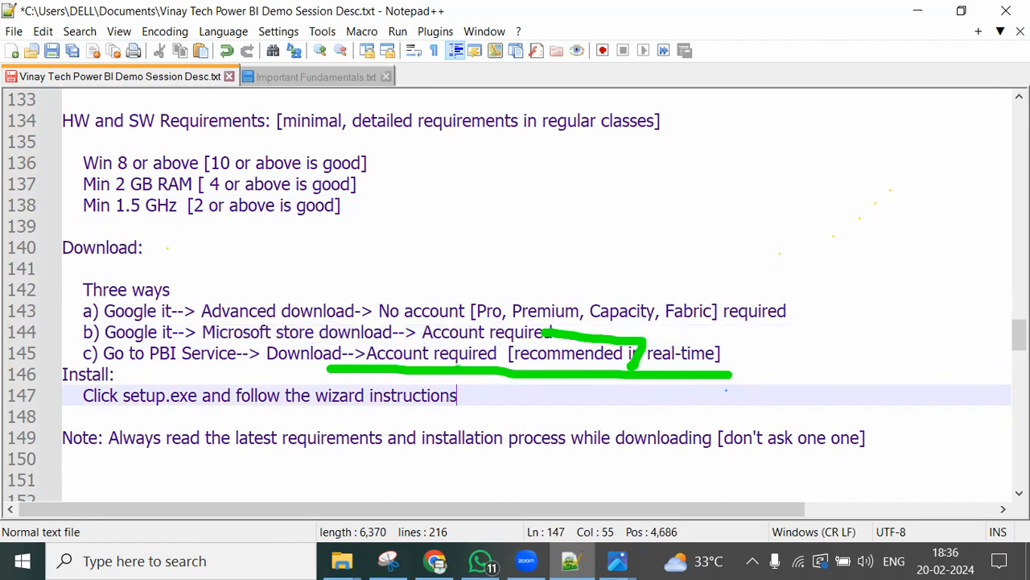
{"action": "mouse_move", "coordinate": [739, 364]}
{"action": "left_mouse_down"}
{"action": "mouse_move", "coordinate": [738, 345]}
{"action": "mouse_move", "coordinate": [751, 330]}
{"action": "mouse_move", "coordinate": [776, 359]}
{"action": "mouse_move", "coordinate": [797, 338]}
{"action": "mouse_move", "coordinate": [807, 358]}
{"action": "mouse_move", "coordinate": [842, 364]}
{"action": "left_mouse_up"}
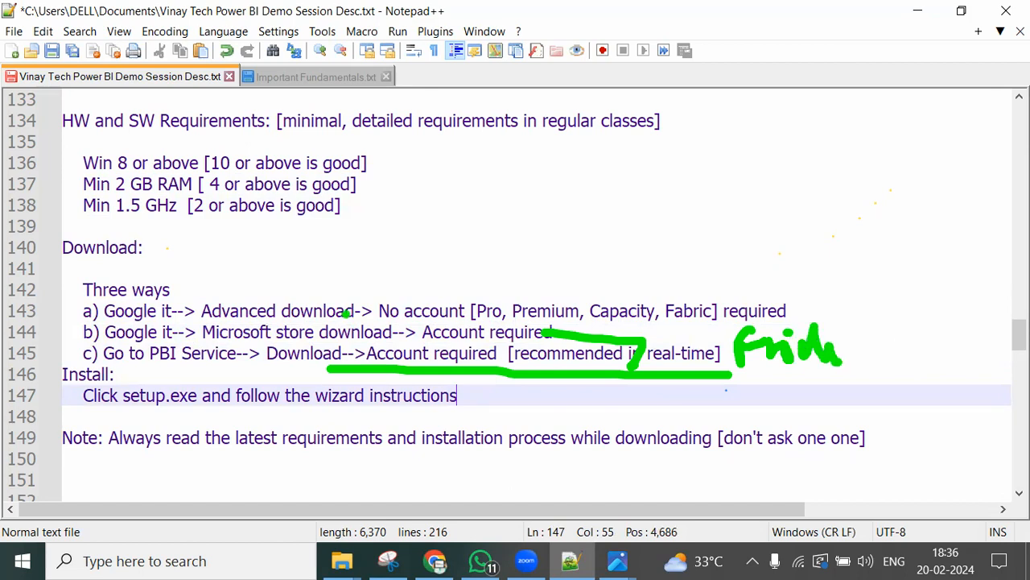
{"action": "mouse_move", "coordinate": [274, 295]}
{"action": "left_mouse_down"}
{"action": "mouse_move", "coordinate": [370, 248]}
{"action": "mouse_move", "coordinate": [367, 229]}
{"action": "mouse_move", "coordinate": [412, 244]}
{"action": "mouse_move", "coordinate": [472, 217]}
{"action": "mouse_move", "coordinate": [504, 233]}
{"action": "mouse_move", "coordinate": [509, 263]}
{"action": "left_mouse_up"}
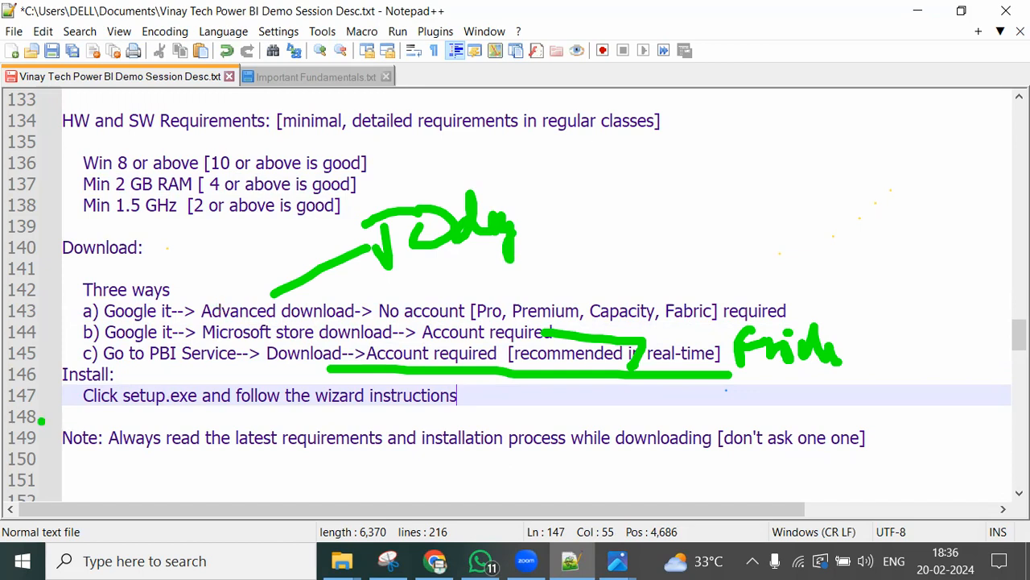
Step: Underline and tick the setup.exe install instruction in green, tick the Advanced download method, and underline the closing note about latest requirements
{"action": "left_click_drag", "start_coordinate": [90, 415], "coordinate": [446, 415]}
{"action": "mouse_move", "coordinate": [456, 398]}
{"action": "left_mouse_down"}
{"action": "mouse_move", "coordinate": [462, 406]}
{"action": "mouse_move", "coordinate": [521, 378]}
{"action": "left_mouse_up"}
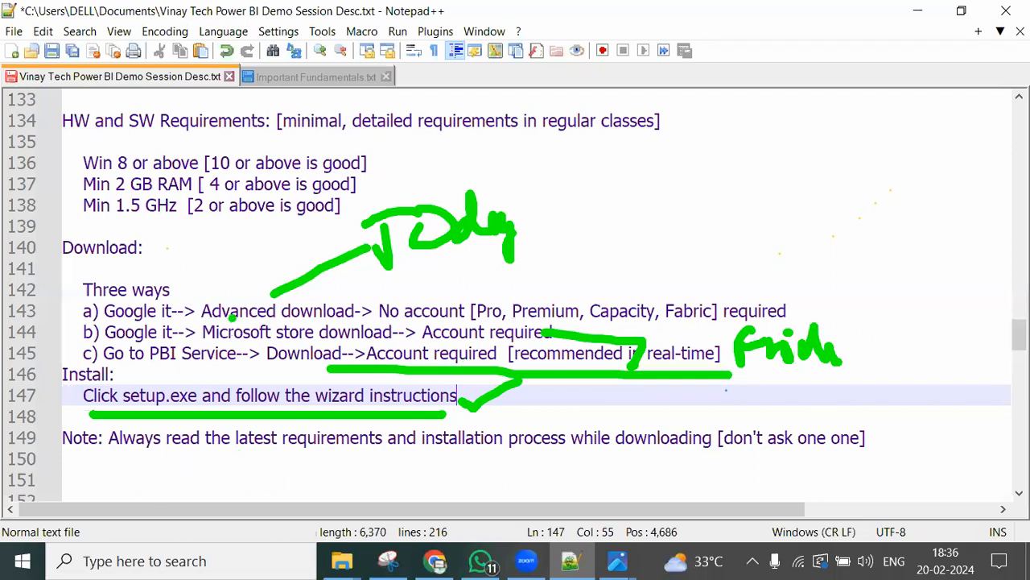
{"action": "left_click_drag", "start_coordinate": [186, 294], "coordinate": [262, 270]}
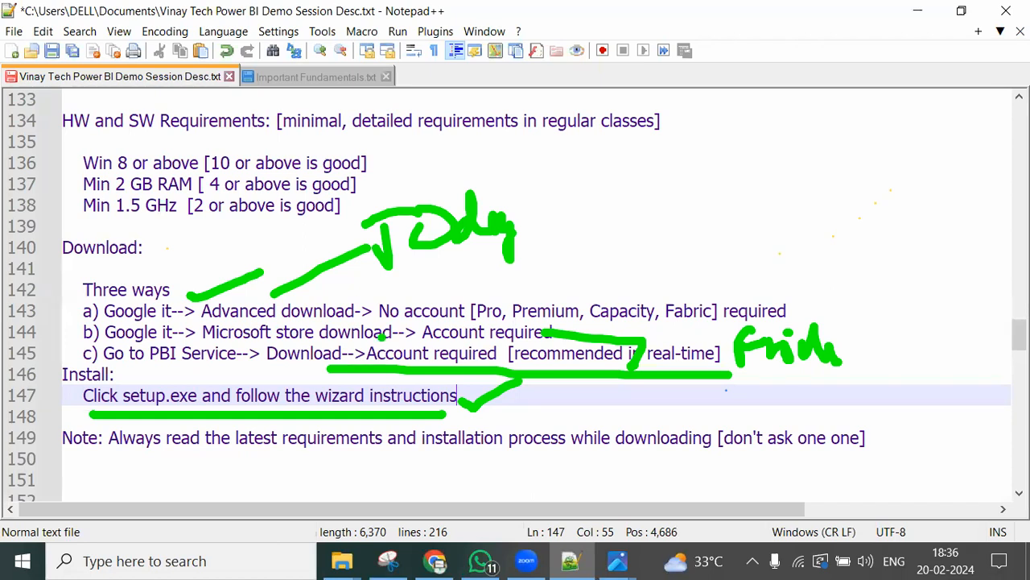
{"action": "left_click_drag", "start_coordinate": [383, 468], "coordinate": [765, 466]}
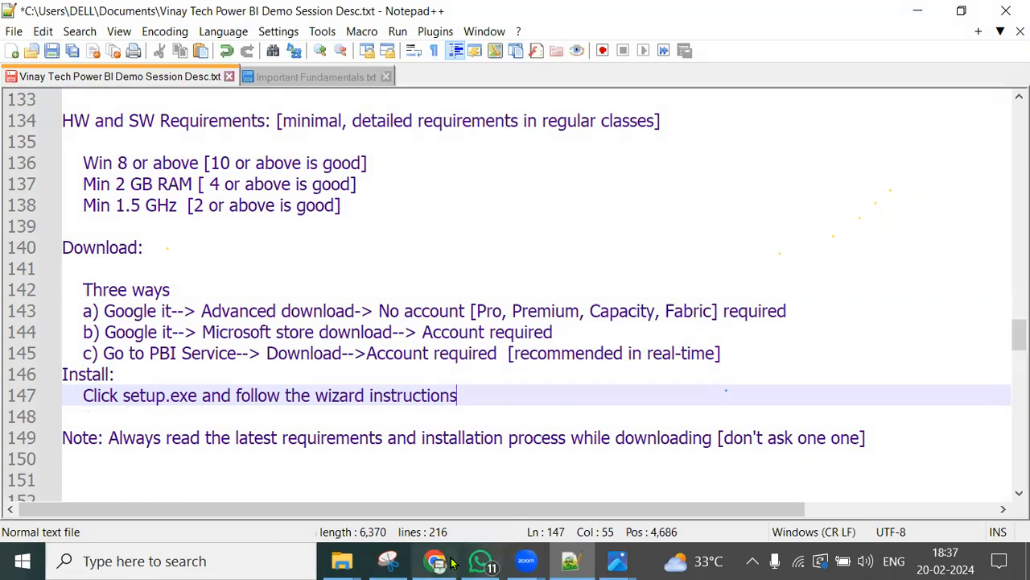
Step: Switch to Chrome and load google.com in a new tab
{"action": "left_click", "coordinate": [435, 562]}
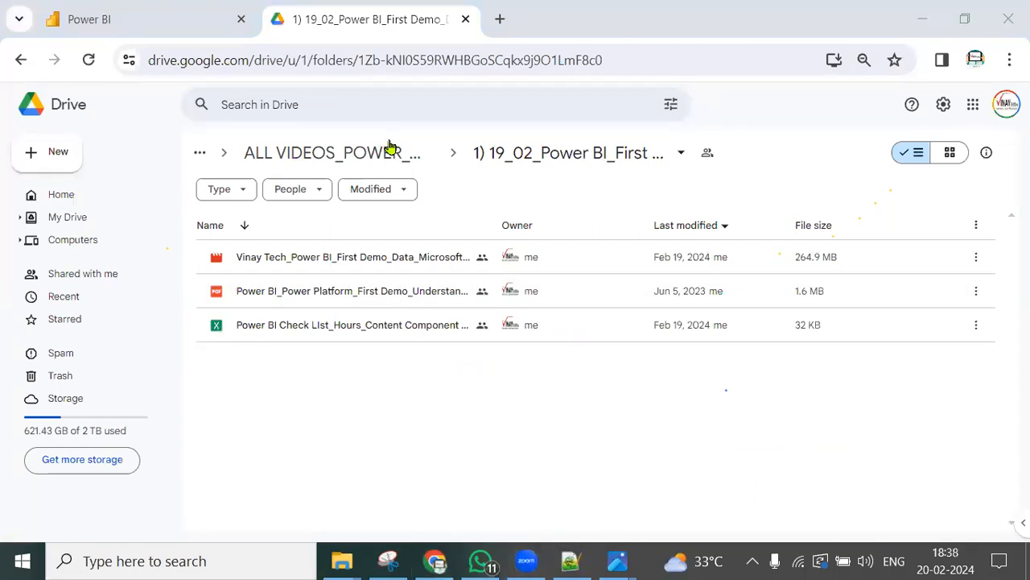
{"action": "left_click", "coordinate": [501, 19]}
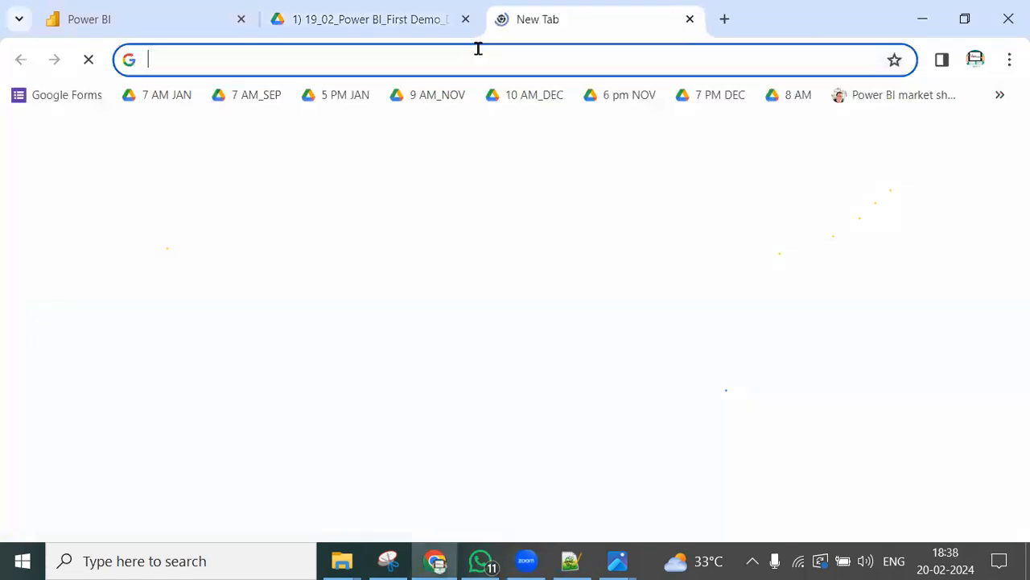
{"action": "type", "text": "google.com"}
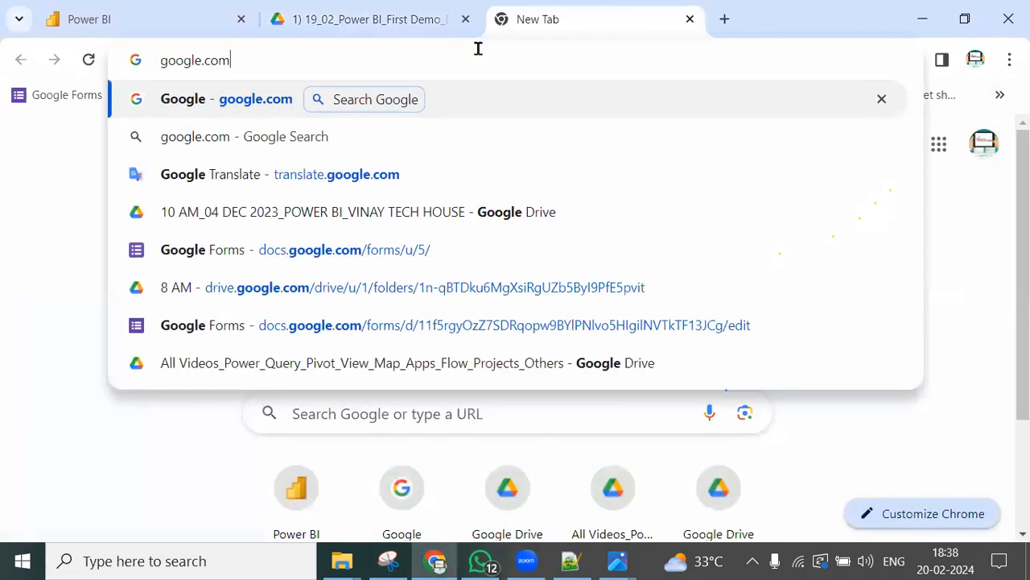
{"action": "key", "text": "Return"}
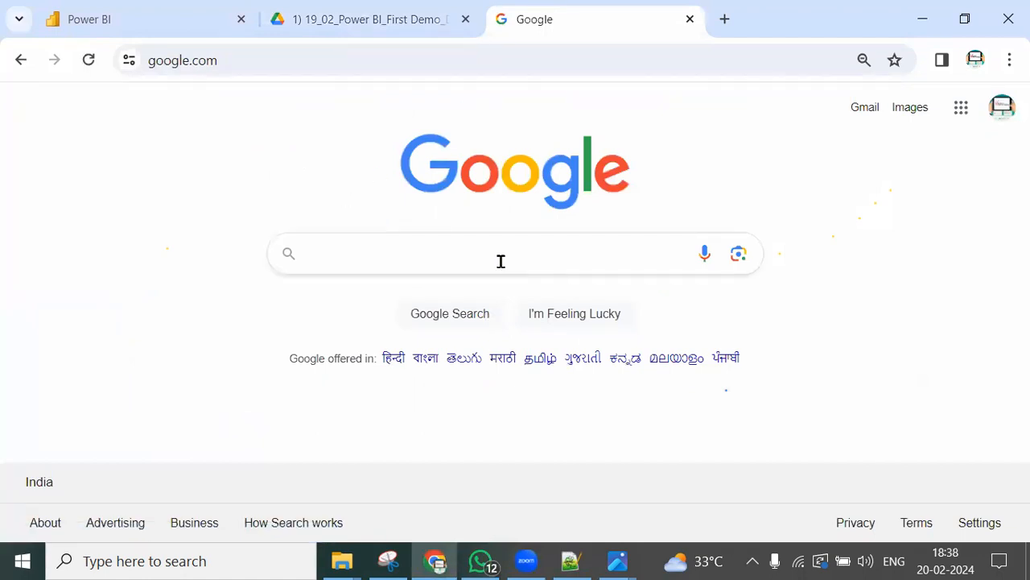
Step: Search Google for "power bi desktop download" and open the official Microsoft download result
{"action": "type", "text": "powe"}
{"action": "key", "text": "Down"}
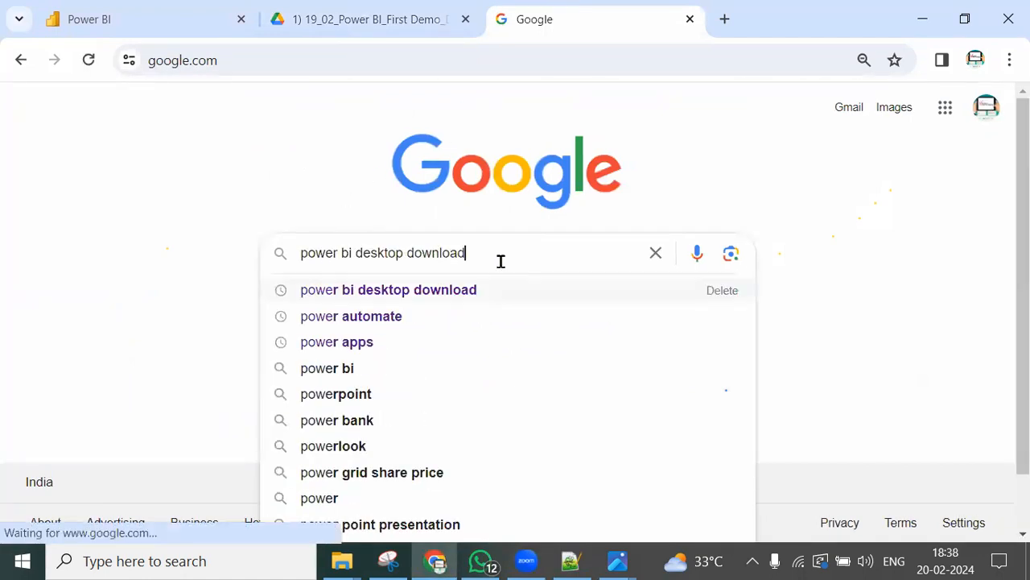
{"action": "key", "text": "Return"}
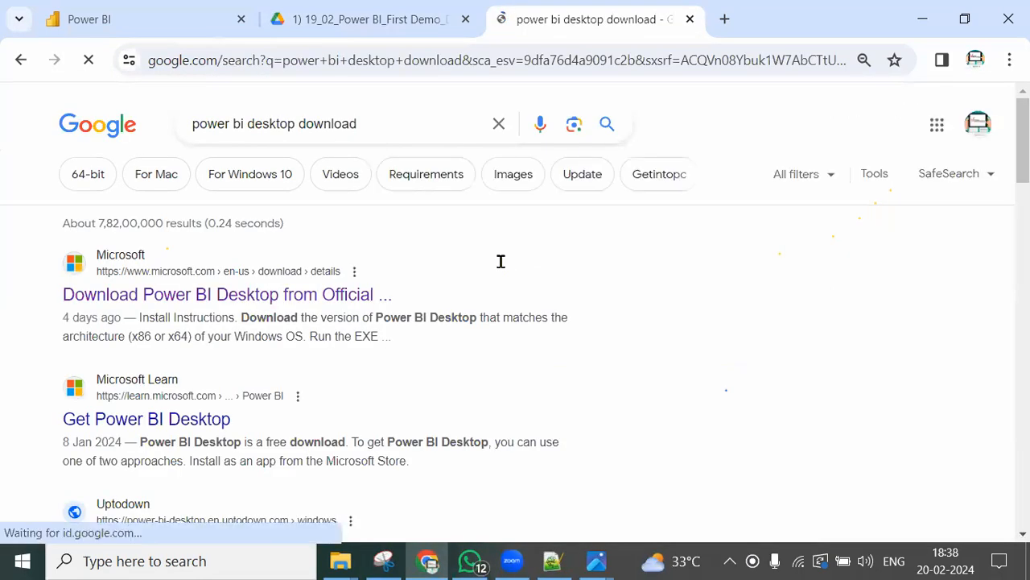
{"action": "left_click_drag", "start_coordinate": [384, 127], "coordinate": [190, 124]}
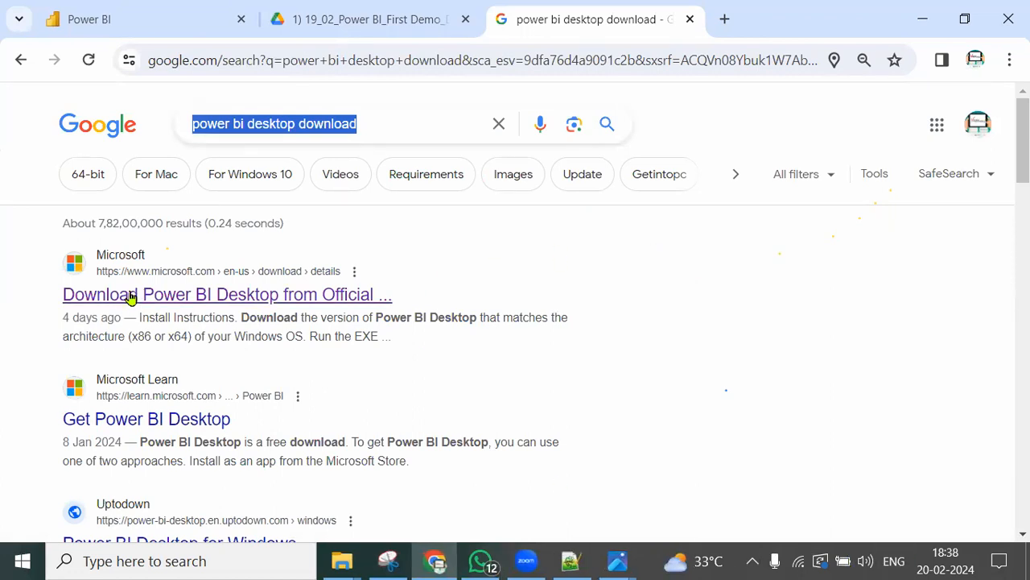
{"action": "left_click", "coordinate": [176, 297]}
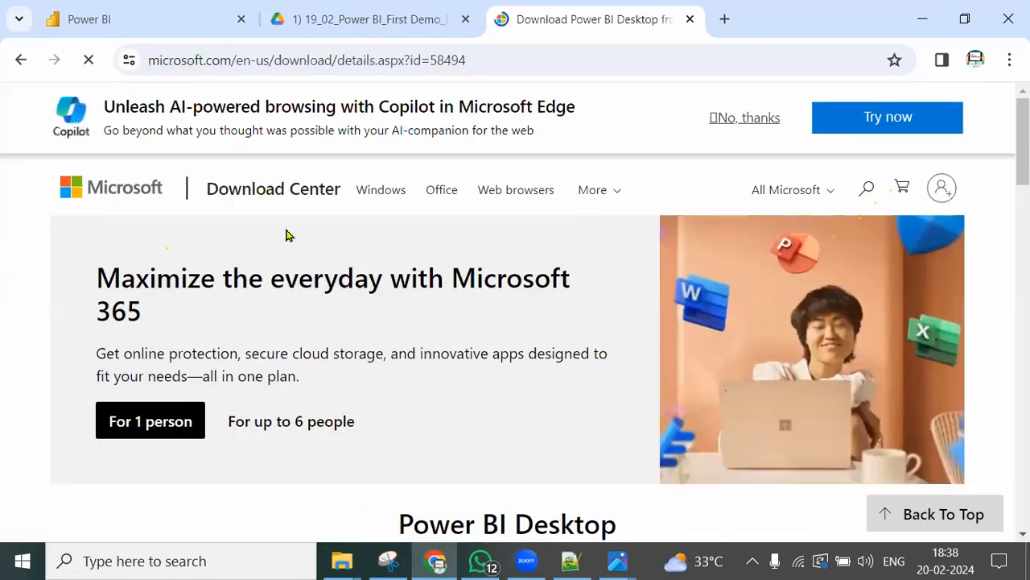
Step: Highlight the Power BI Desktop description, the publication date and the file sizes on the download page
{"action": "scroll", "coordinate": [284, 234], "scroll_direction": "down", "scroll_amount": 4}
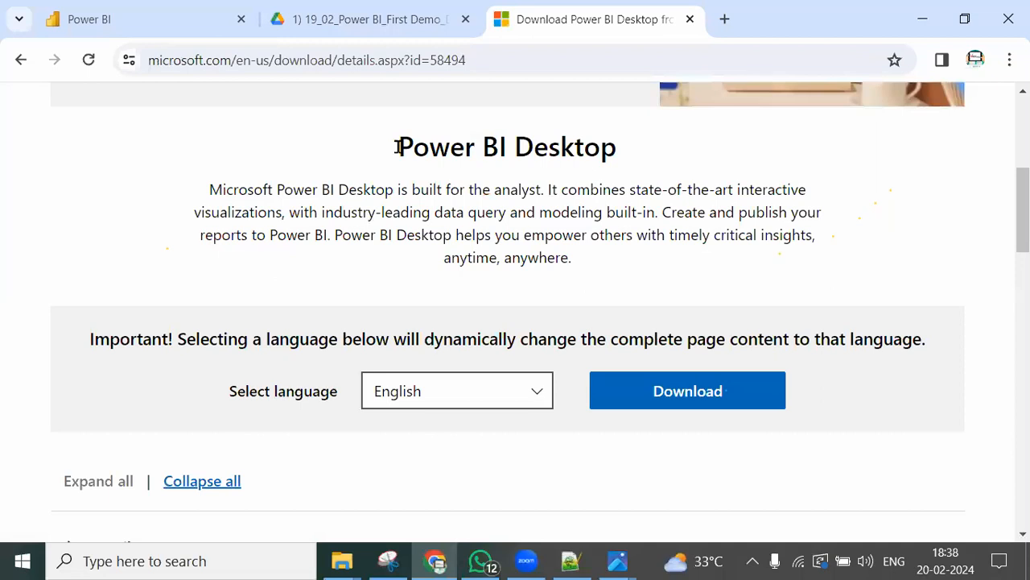
{"action": "left_click_drag", "start_coordinate": [211, 186], "coordinate": [575, 267]}
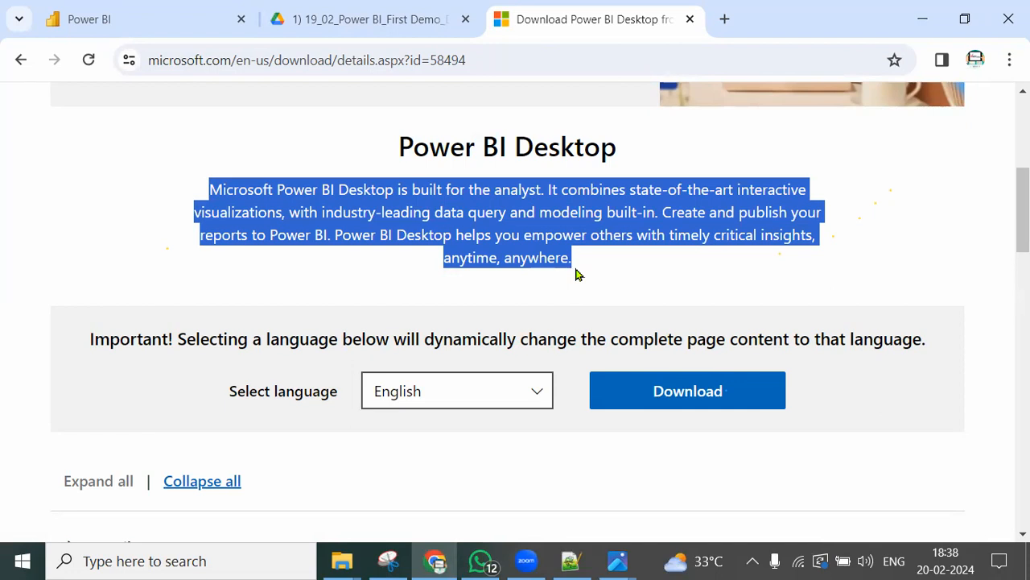
{"action": "scroll", "coordinate": [660, 300], "scroll_direction": "down", "scroll_amount": 5}
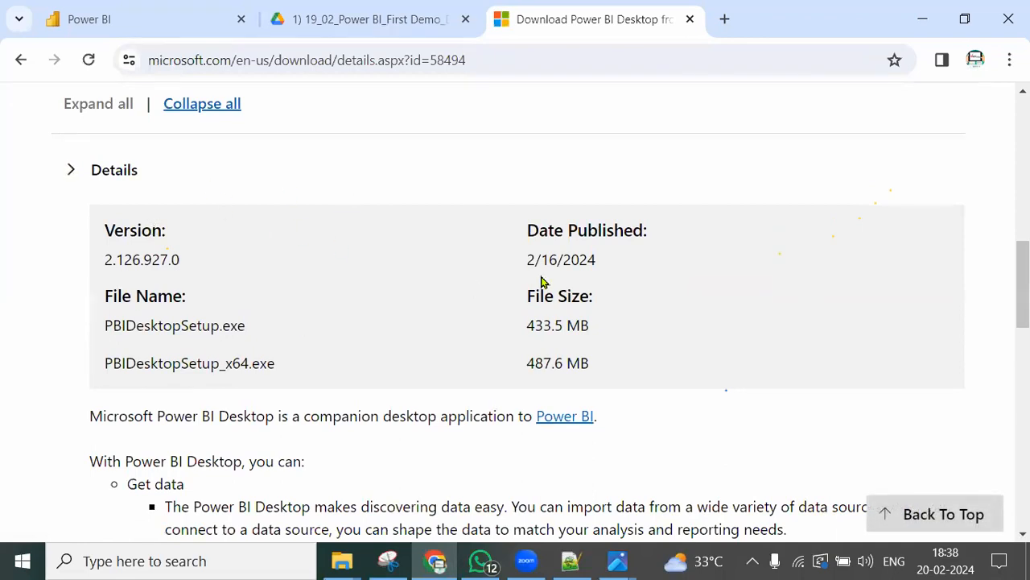
{"action": "left_click_drag", "start_coordinate": [520, 268], "coordinate": [651, 262]}
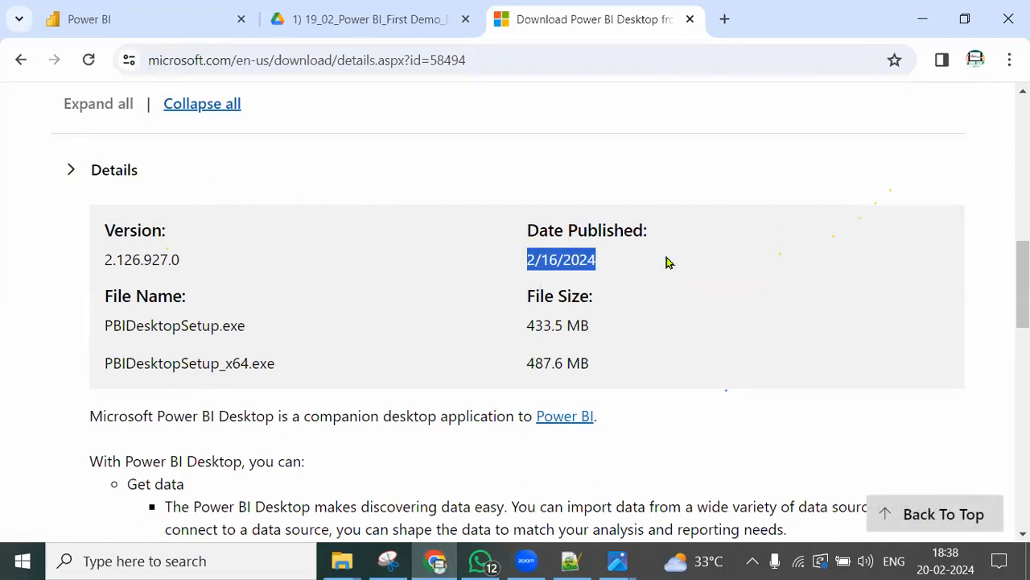
{"action": "left_click_drag", "start_coordinate": [525, 292], "coordinate": [600, 356]}
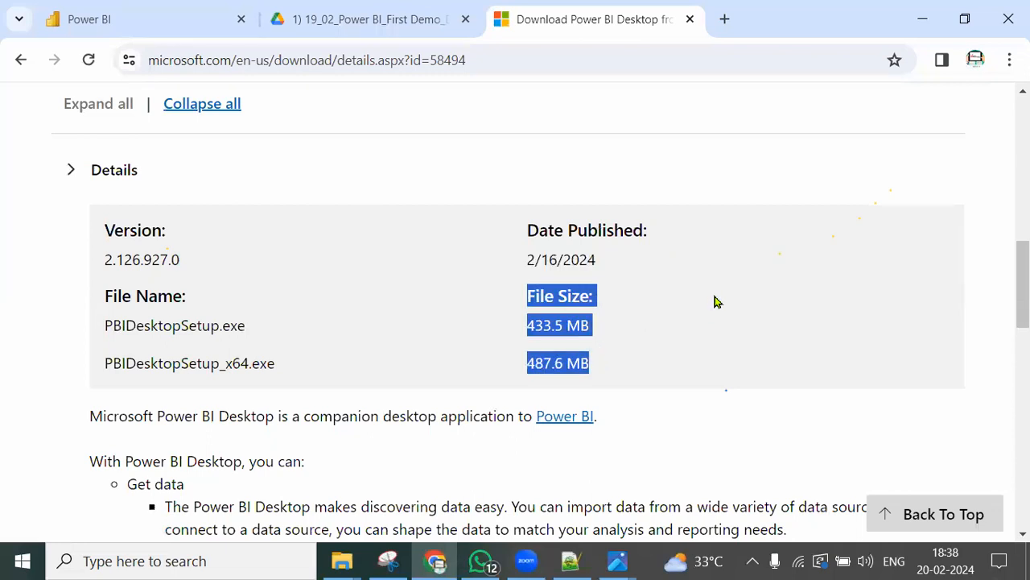
Step: Expand the System Requirements and Install Instructions sections and review them along with the version details
{"action": "scroll", "coordinate": [716, 298], "scroll_direction": "down", "scroll_amount": 3}
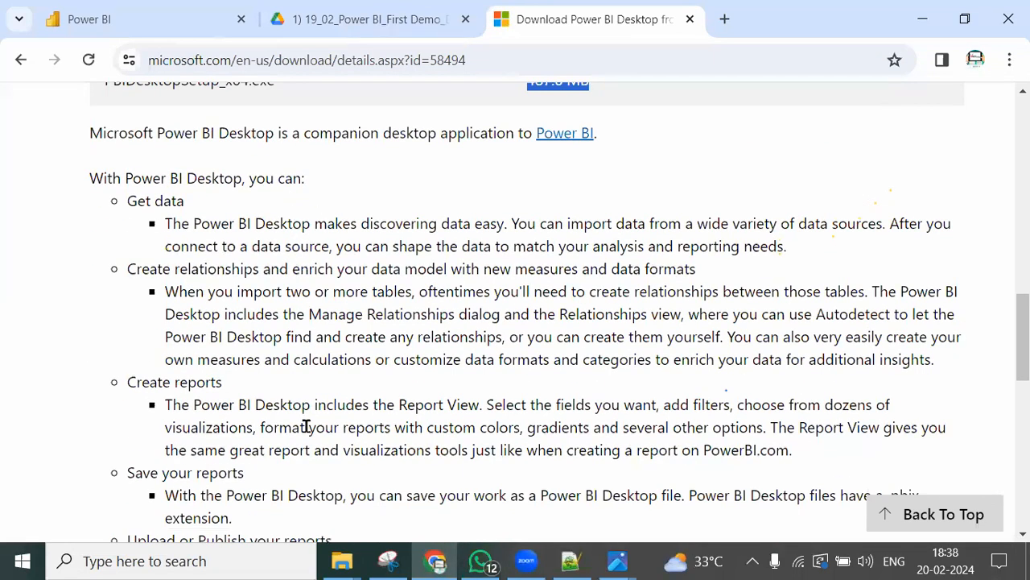
{"action": "scroll", "coordinate": [307, 427], "scroll_direction": "down", "scroll_amount": 6}
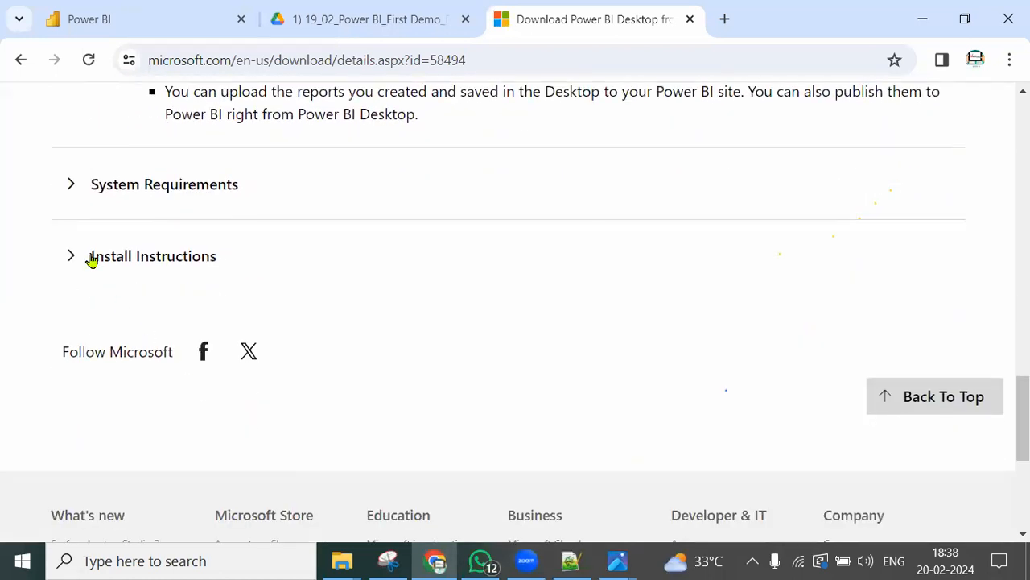
{"action": "left_click", "coordinate": [73, 189]}
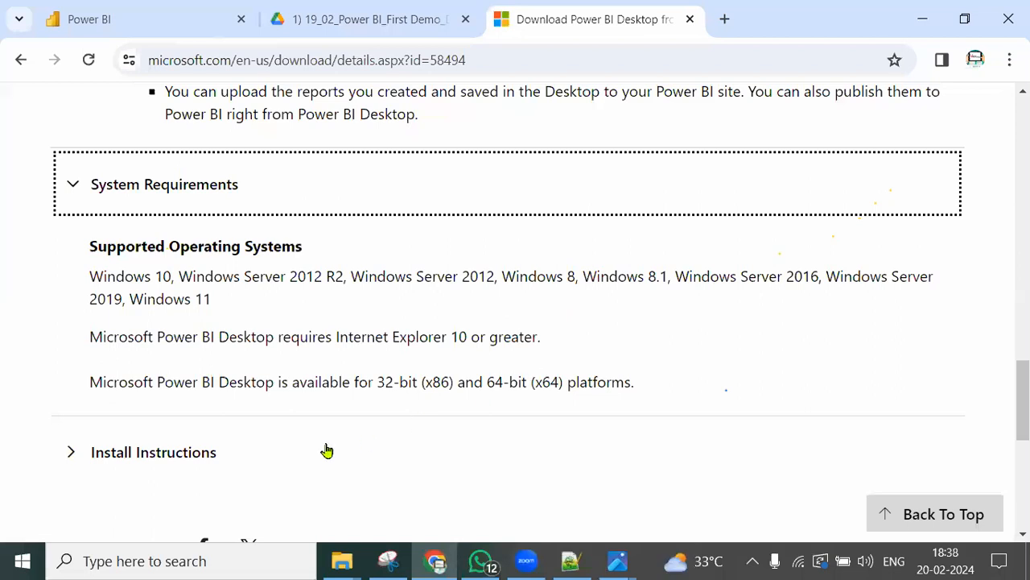
{"action": "left_click", "coordinate": [103, 454]}
{"action": "scroll", "coordinate": [306, 354], "scroll_direction": "down", "scroll_amount": 1}
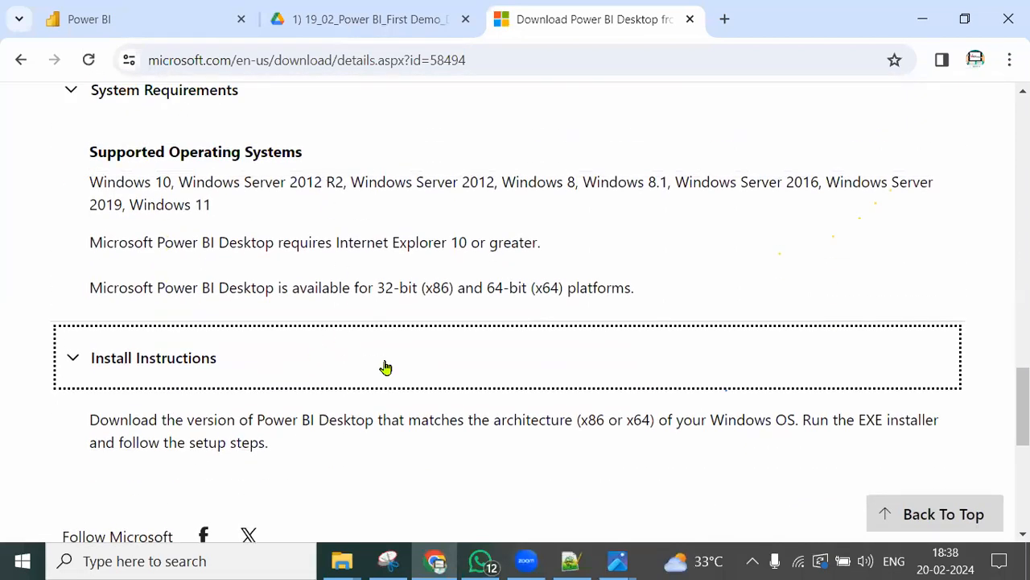
{"action": "scroll", "coordinate": [405, 359], "scroll_direction": "up", "scroll_amount": 15}
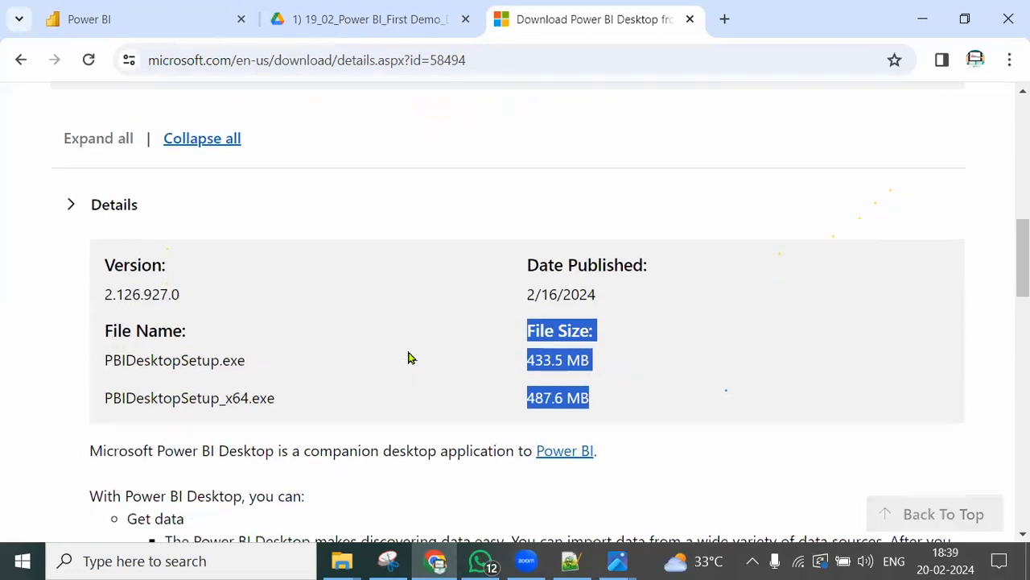
{"action": "scroll", "coordinate": [425, 346], "scroll_direction": "down", "scroll_amount": 15}
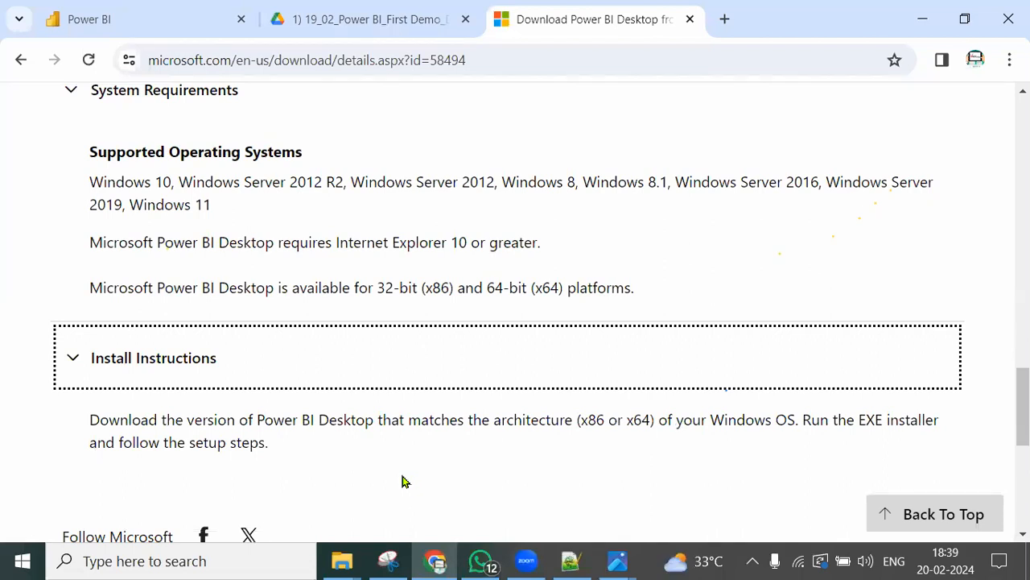
{"action": "scroll", "coordinate": [402, 477], "scroll_direction": "up", "scroll_amount": 15}
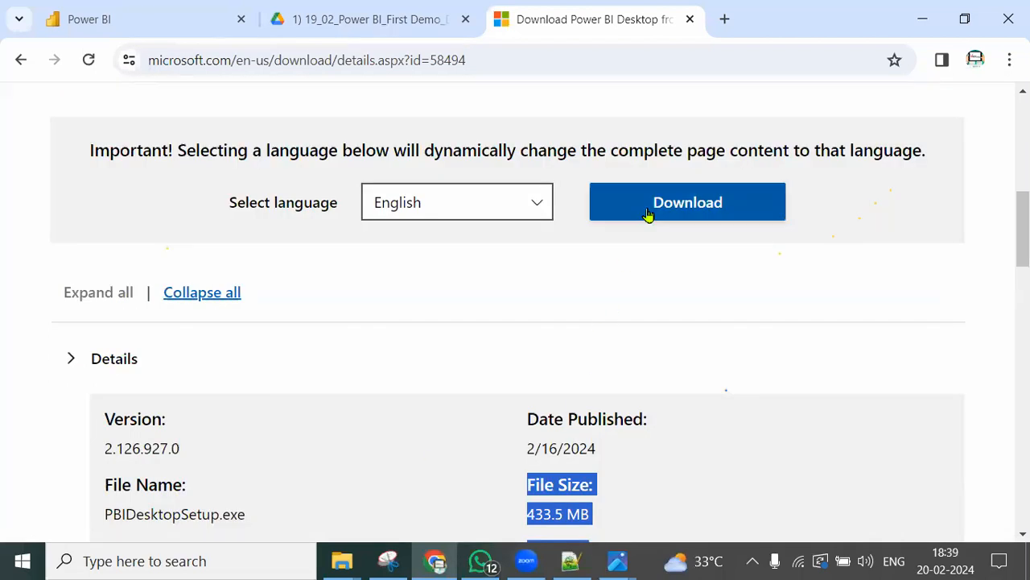
Step: Open the download file choices, underline PBIDesktopSetup_x64.exe in green and write "64 bit type" below it
{"action": "left_click", "coordinate": [649, 214]}
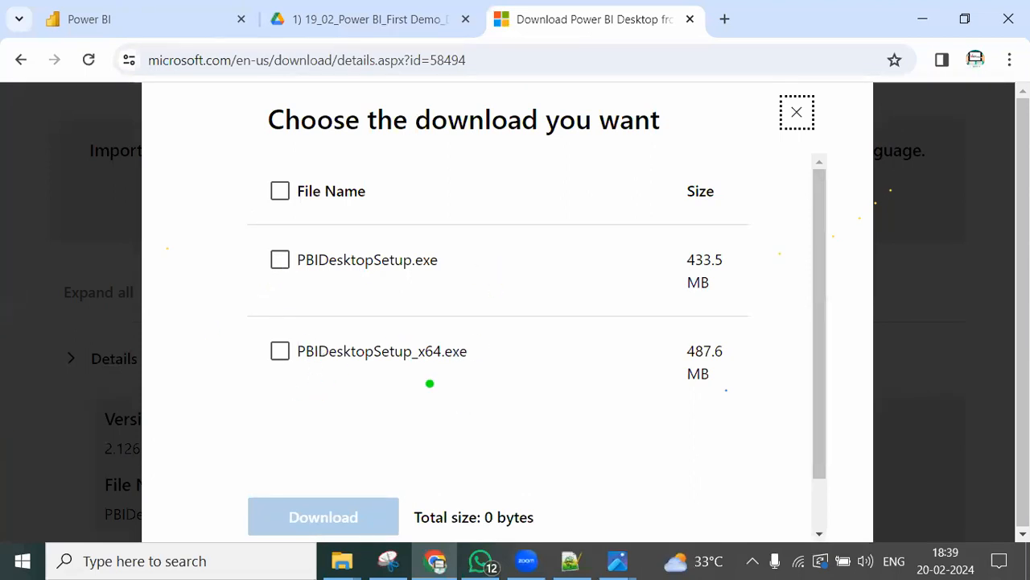
{"action": "left_click_drag", "start_coordinate": [356, 377], "coordinate": [481, 377]}
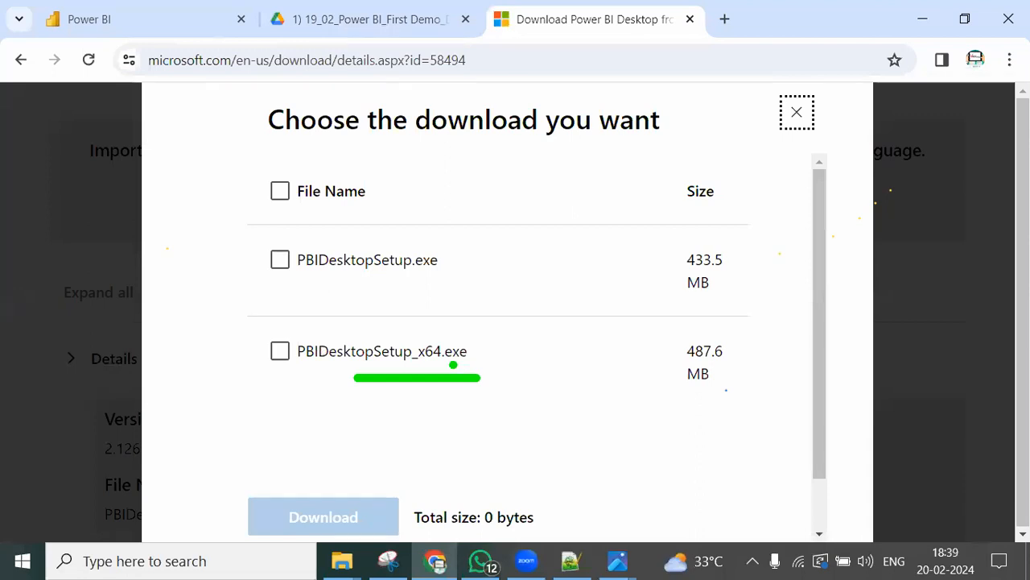
{"action": "left_click_drag", "start_coordinate": [372, 377], "coordinate": [338, 425]}
{"action": "mouse_move", "coordinate": [394, 394]}
{"action": "left_mouse_down"}
{"action": "mouse_move", "coordinate": [433, 439]}
{"action": "mouse_move", "coordinate": [412, 471]}
{"action": "left_mouse_up"}
{"action": "mouse_move", "coordinate": [465, 386]}
{"action": "left_mouse_down"}
{"action": "mouse_move", "coordinate": [455, 439]}
{"action": "mouse_move", "coordinate": [491, 435]}
{"action": "mouse_move", "coordinate": [504, 398]}
{"action": "mouse_move", "coordinate": [503, 446]}
{"action": "left_mouse_up"}
{"action": "left_click_drag", "start_coordinate": [507, 431], "coordinate": [558, 409]}
{"action": "left_click_drag", "start_coordinate": [619, 377], "coordinate": [620, 433]}
{"action": "left_click_drag", "start_coordinate": [596, 408], "coordinate": [659, 396]}
{"action": "mouse_move", "coordinate": [645, 409]}
{"action": "left_mouse_down"}
{"action": "mouse_move", "coordinate": [645, 438]}
{"action": "mouse_move", "coordinate": [707, 413]}
{"action": "mouse_move", "coordinate": [738, 420]}
{"action": "left_mouse_up"}
Step: Write "32 bit machine" in green beside PBIDesktopSetup.exe, and clear all the annotations
{"action": "mouse_move", "coordinate": [374, 254]}
{"action": "left_mouse_down"}
{"action": "mouse_move", "coordinate": [447, 197]}
{"action": "mouse_move", "coordinate": [417, 216]}
{"action": "left_mouse_up"}
{"action": "mouse_move", "coordinate": [457, 187]}
{"action": "left_mouse_down"}
{"action": "mouse_move", "coordinate": [568, 195]}
{"action": "mouse_move", "coordinate": [574, 216]}
{"action": "left_mouse_up"}
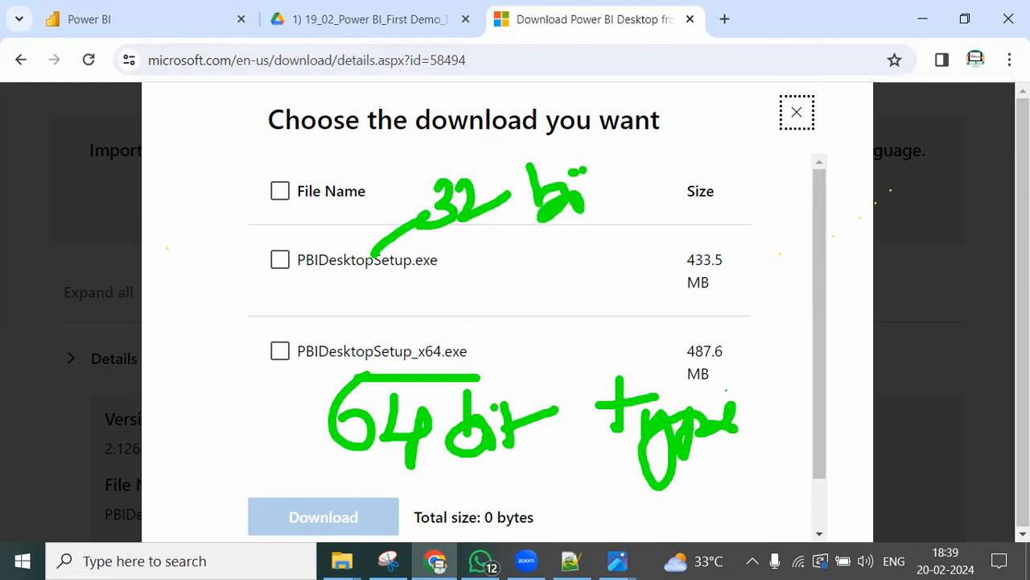
{"action": "left_click_drag", "start_coordinate": [584, 165], "coordinate": [587, 216]}
{"action": "left_click_drag", "start_coordinate": [564, 197], "coordinate": [625, 166]}
{"action": "mouse_move", "coordinate": [499, 240]}
{"action": "left_mouse_down"}
{"action": "mouse_move", "coordinate": [501, 270]}
{"action": "mouse_move", "coordinate": [589, 235]}
{"action": "mouse_move", "coordinate": [641, 257]}
{"action": "mouse_move", "coordinate": [674, 238]}
{"action": "mouse_move", "coordinate": [689, 256]}
{"action": "left_mouse_up"}
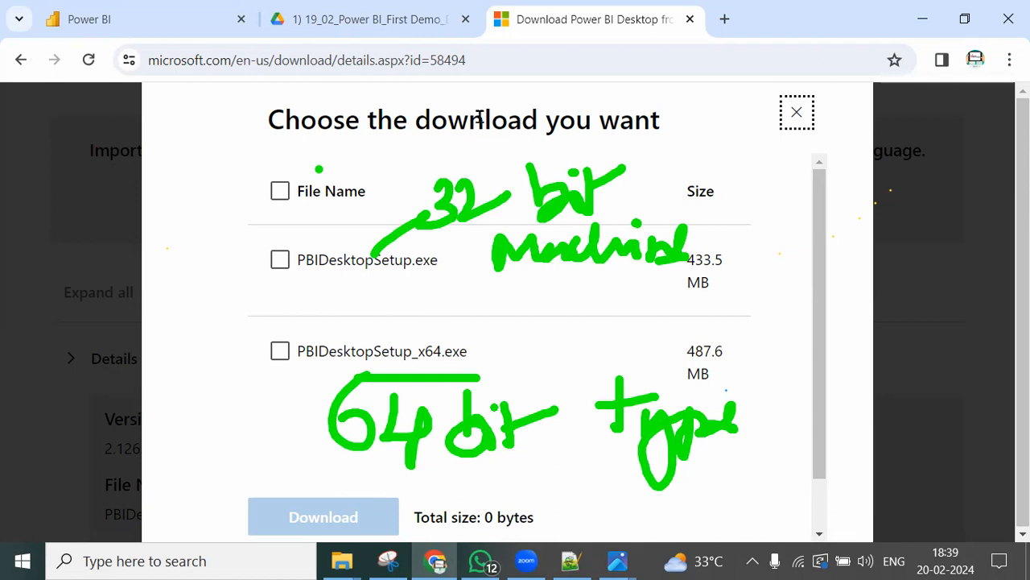
{"action": "key", "text": "Escape"}
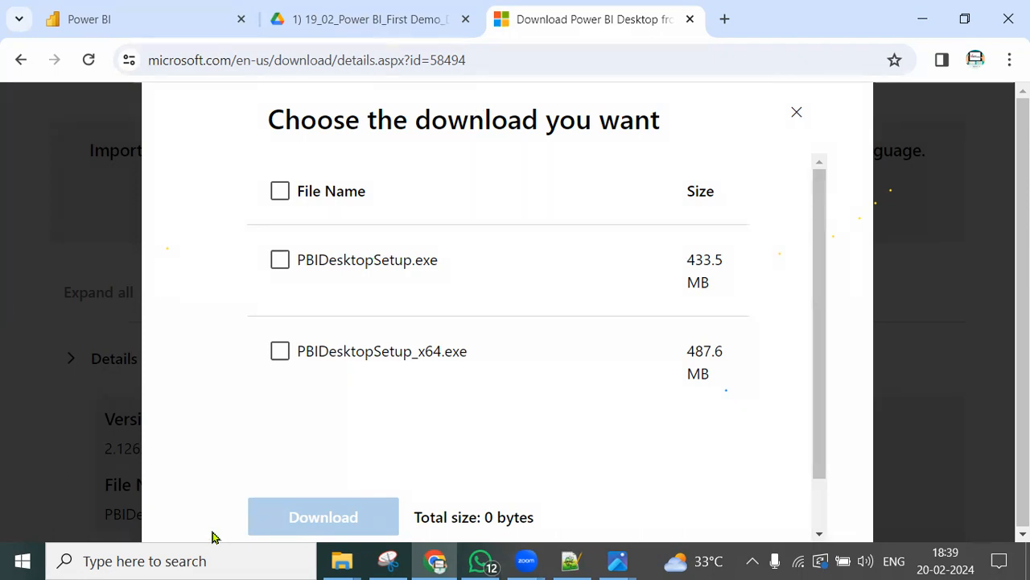
Step: Try to find the system information tool by searching Windows for "sysninfo"
{"action": "left_click", "coordinate": [193, 561]}
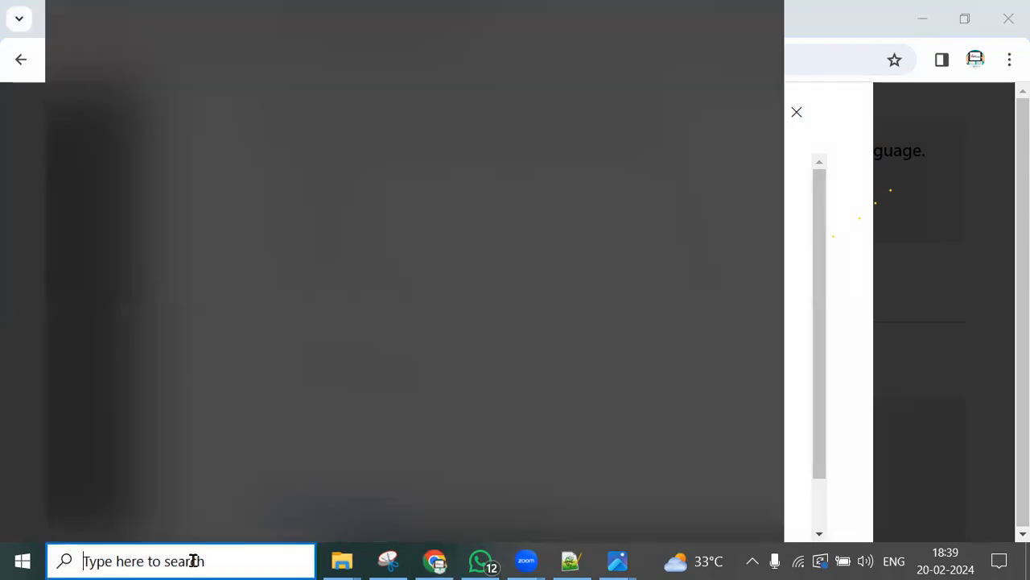
{"action": "type", "text": "sysninfo"}
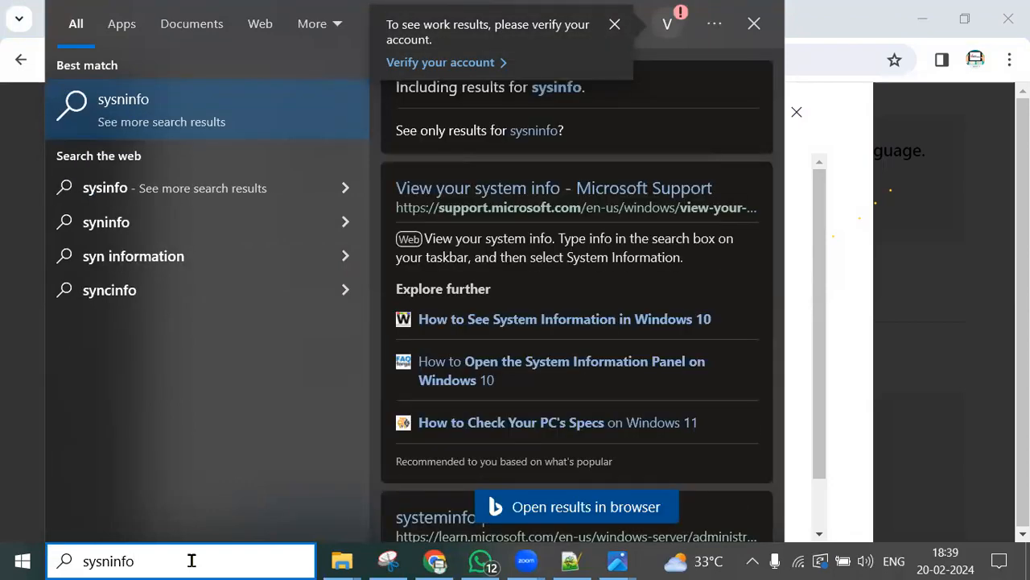
{"action": "key", "text": "Escape"}
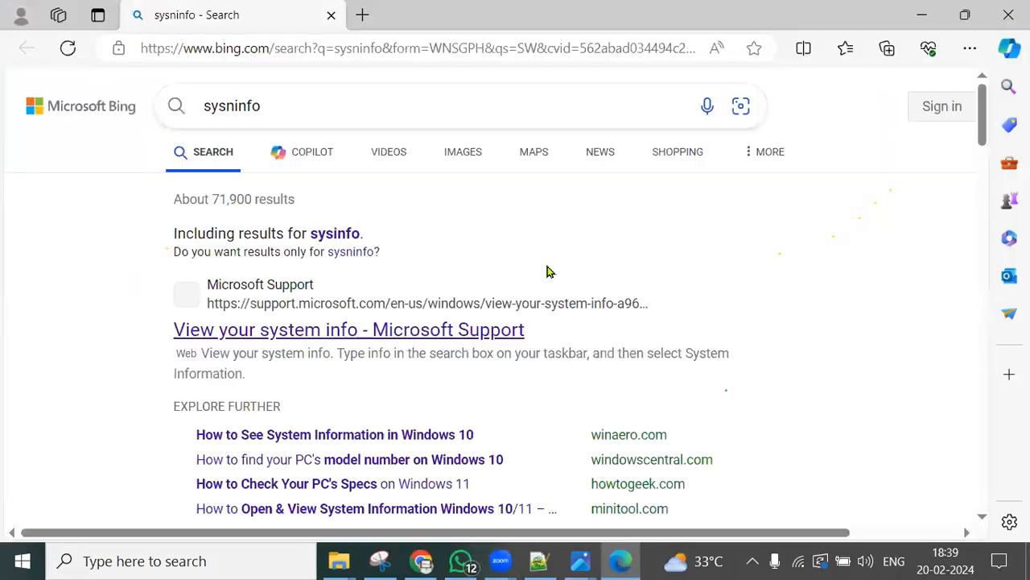
Step: Search Windows for "sysinfo" and open System Information
{"action": "left_click", "coordinate": [211, 561]}
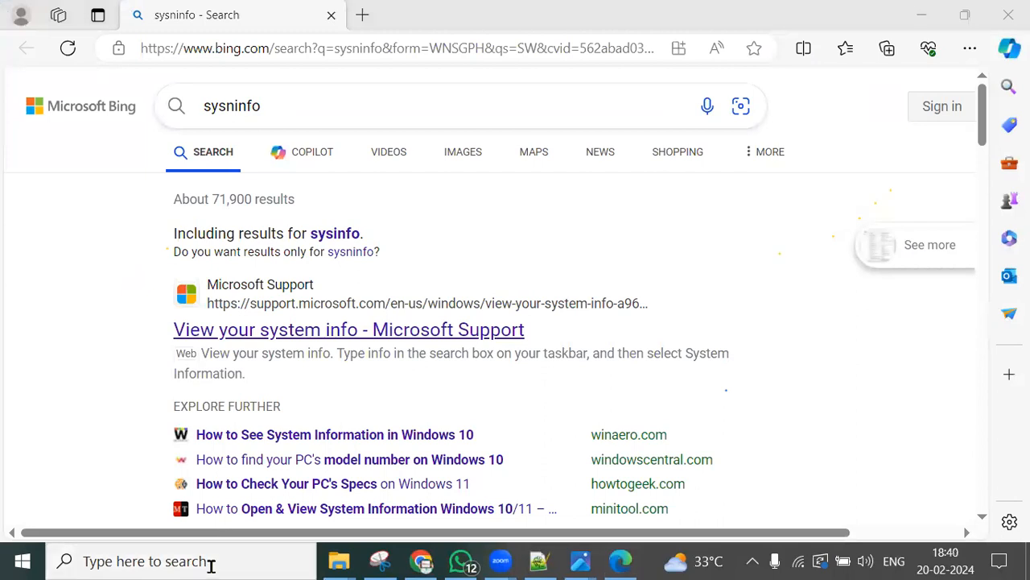
{"action": "type", "text": "sysnin"}
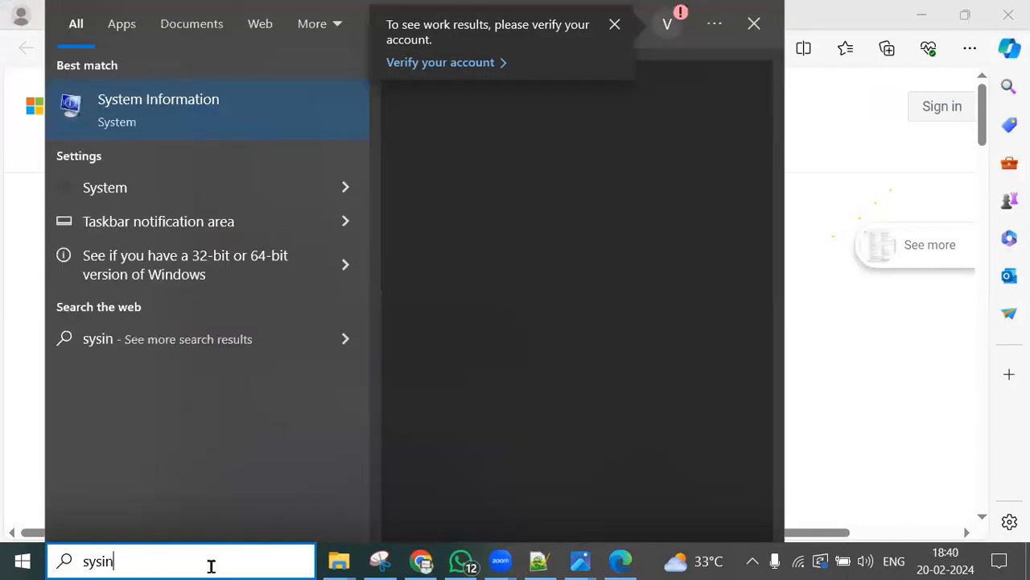
{"action": "type", "text": "fo"}
{"action": "key", "text": "Escape"}
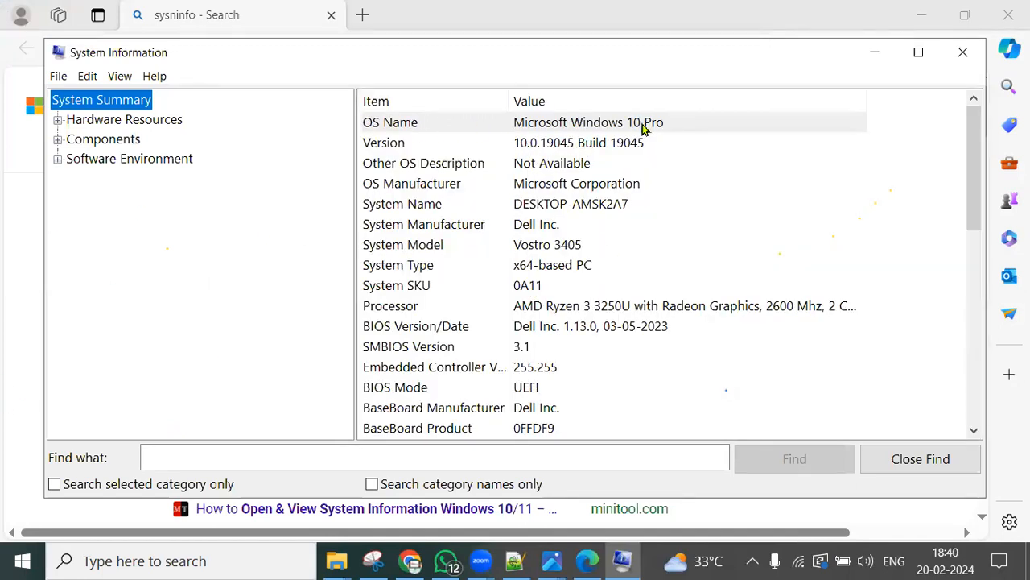
Step: Highlight the OS Name, System Type and Processor entries in turn, widening the Value column to fit its contents
{"action": "left_click", "coordinate": [653, 128]}
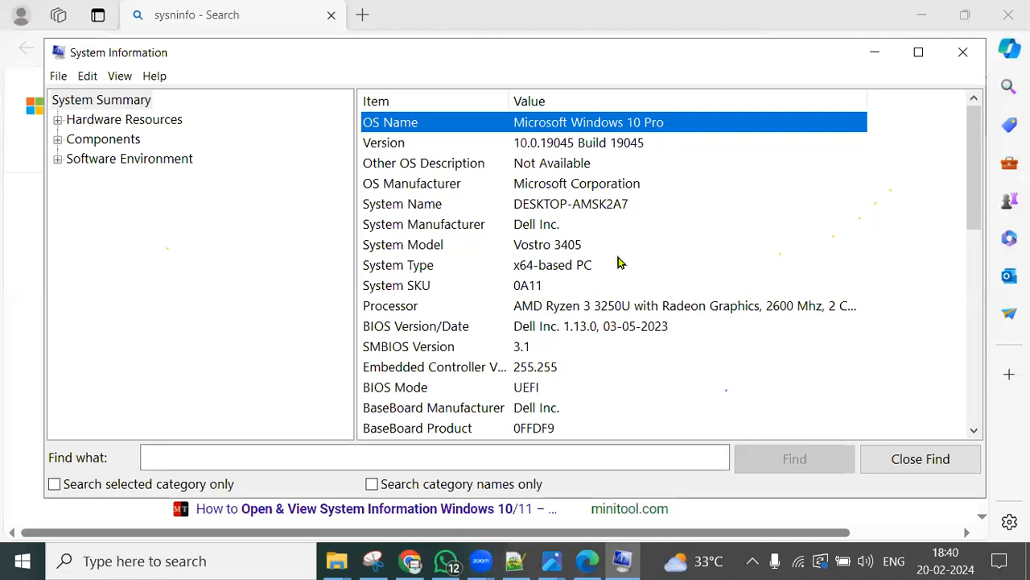
{"action": "left_click", "coordinate": [539, 272]}
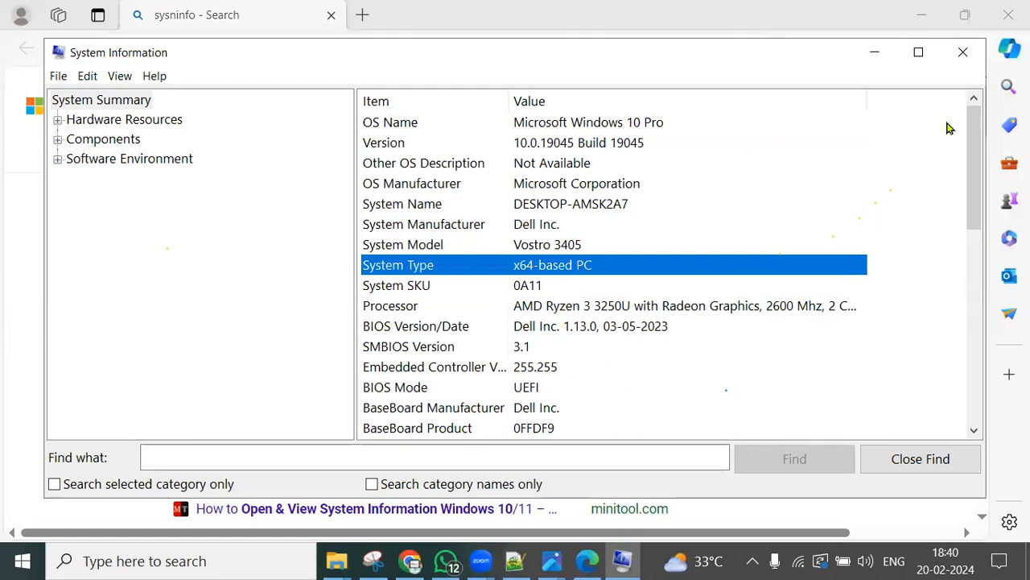
{"action": "double_click", "coordinate": [869, 99]}
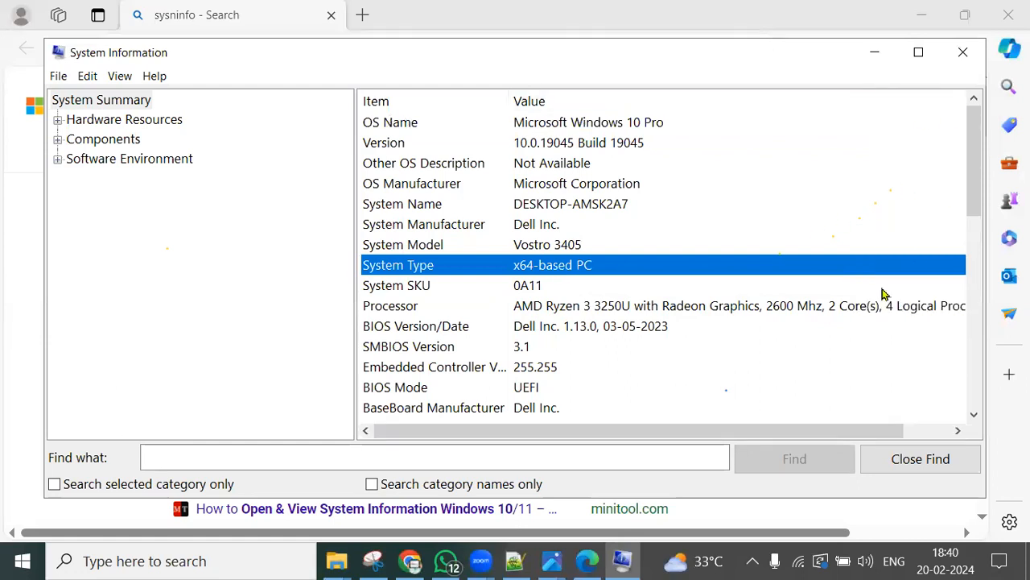
{"action": "left_click", "coordinate": [657, 314]}
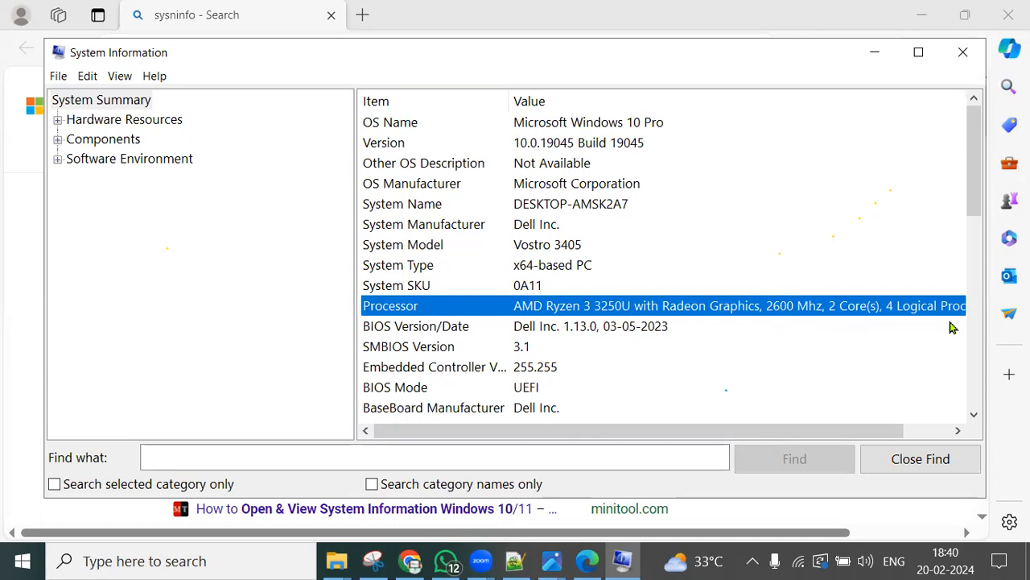
Step: Highlight the Installed Physical Memory entry in System Information, and close the Find bar and the Edge search window
{"action": "scroll", "coordinate": [690, 282], "scroll_direction": "down", "scroll_amount": 6}
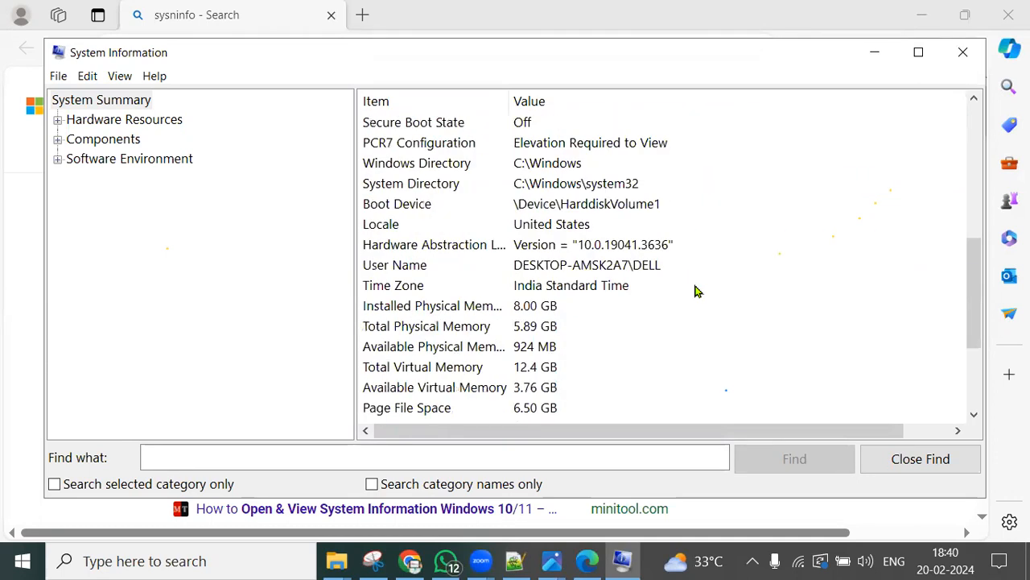
{"action": "scroll", "coordinate": [697, 291], "scroll_direction": "down", "scroll_amount": 2}
{"action": "left_click", "coordinate": [550, 187]}
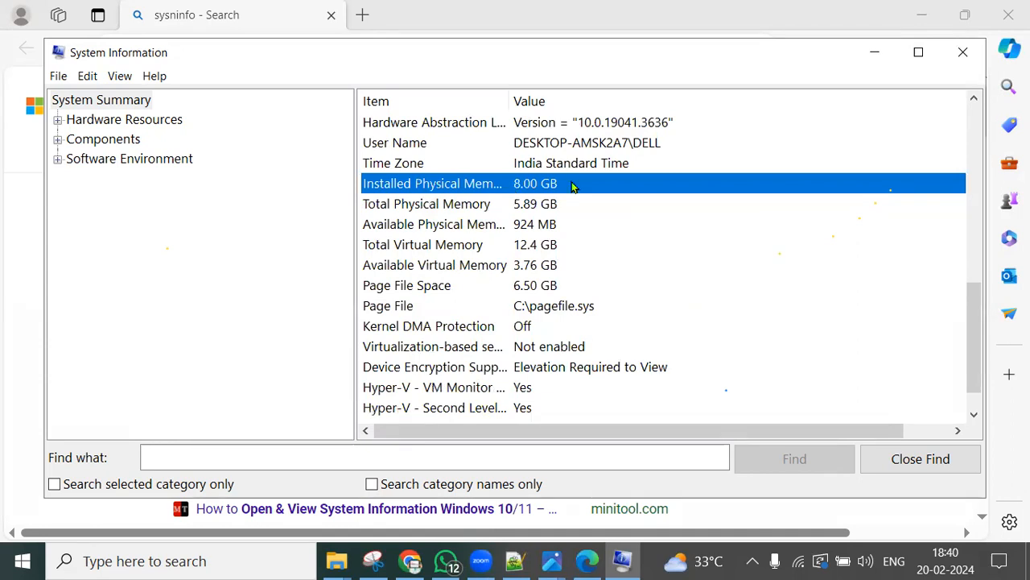
{"action": "left_click", "coordinate": [924, 465]}
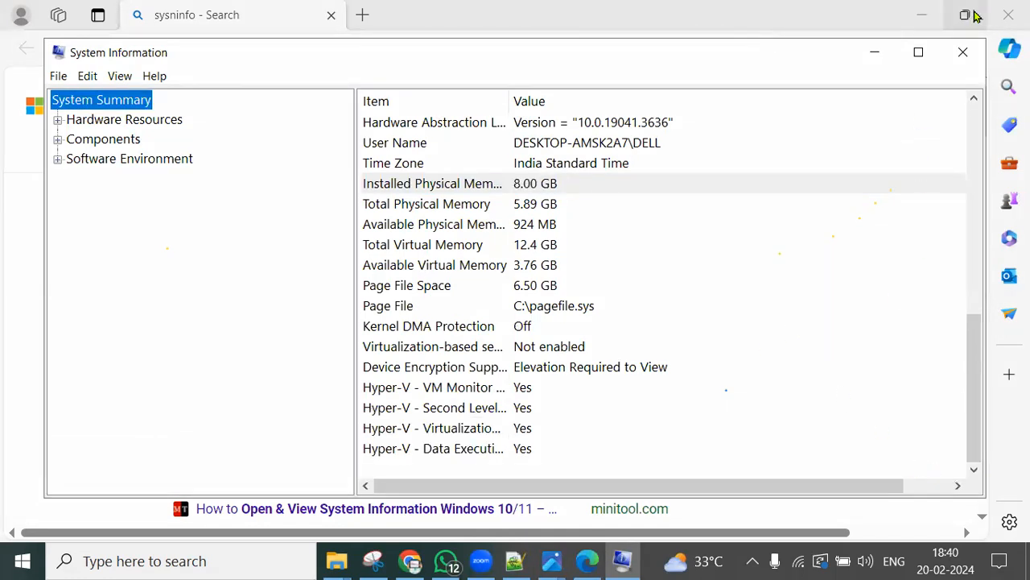
{"action": "left_click", "coordinate": [1005, 21]}
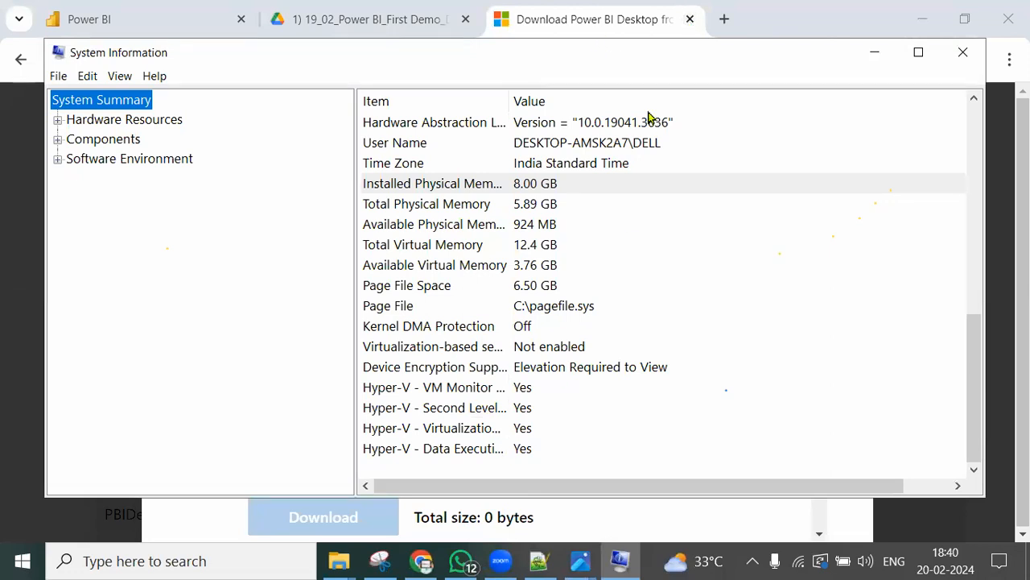
Step: Return to the Power BI Desktop download page in Chrome and select PBIDesktopSetup_x64.exe for download
{"action": "left_click", "coordinate": [340, 27]}
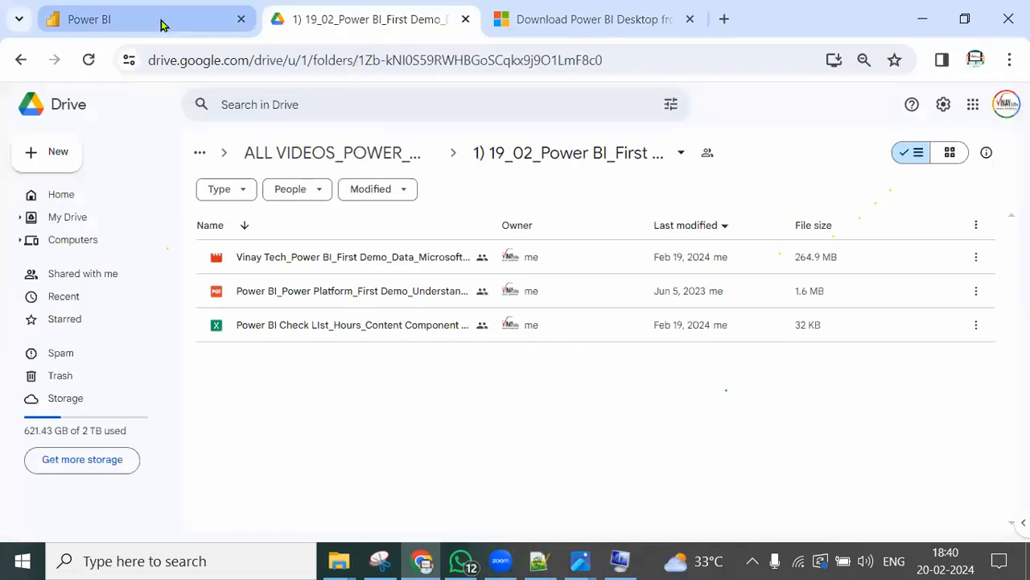
{"action": "left_click", "coordinate": [161, 23]}
{"action": "left_click", "coordinate": [422, 562]}
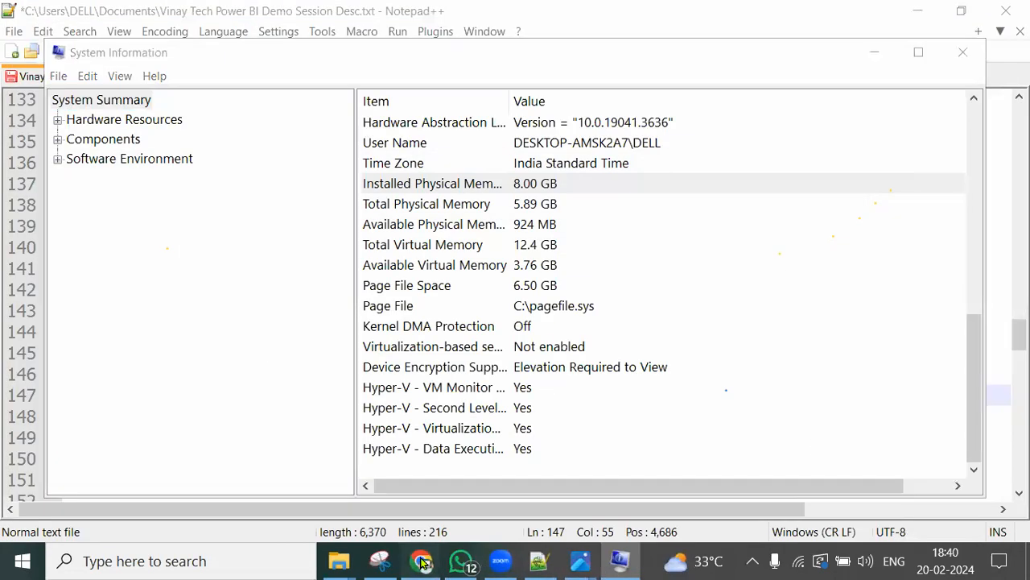
{"action": "left_click", "coordinate": [423, 561]}
{"action": "left_click", "coordinate": [640, 18]}
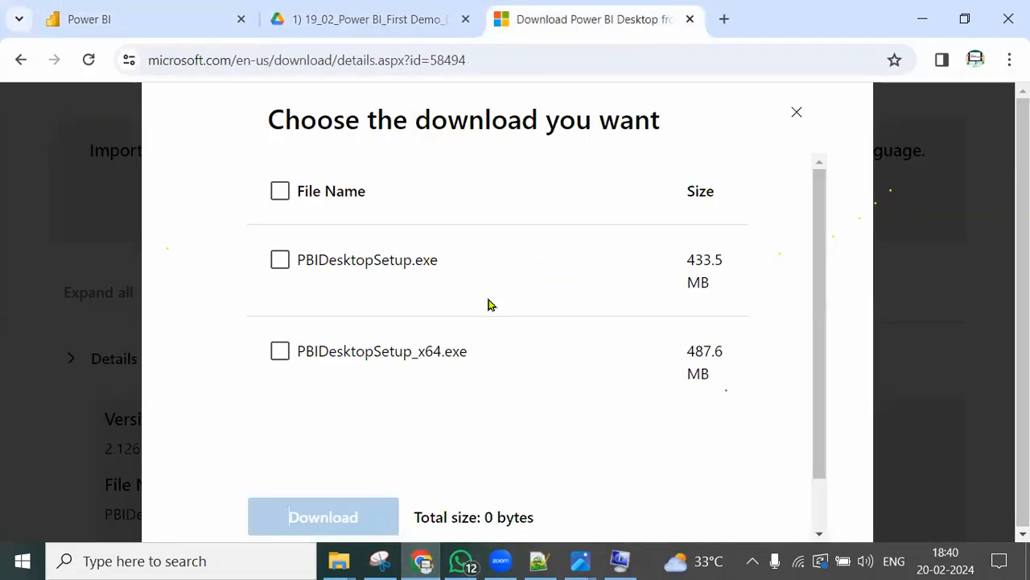
{"action": "left_click", "coordinate": [278, 355]}
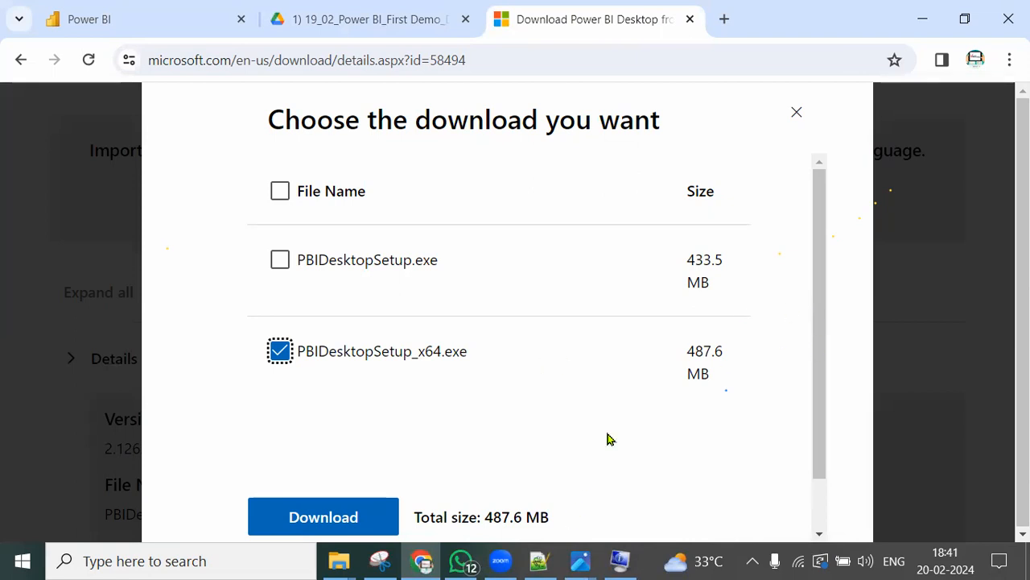
Step: Switch to File Explorer and open the 12192022 folder on Local Disk (D:)
{"action": "left_click", "coordinate": [923, 29]}
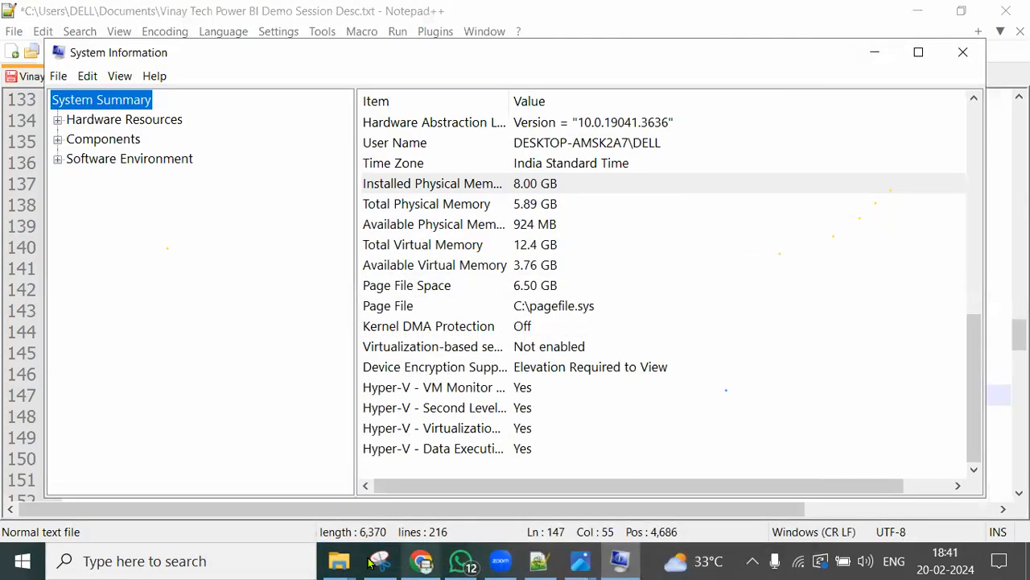
{"action": "mouse_move", "coordinate": [338, 561]}
{"action": "left_click", "coordinate": [386, 517]}
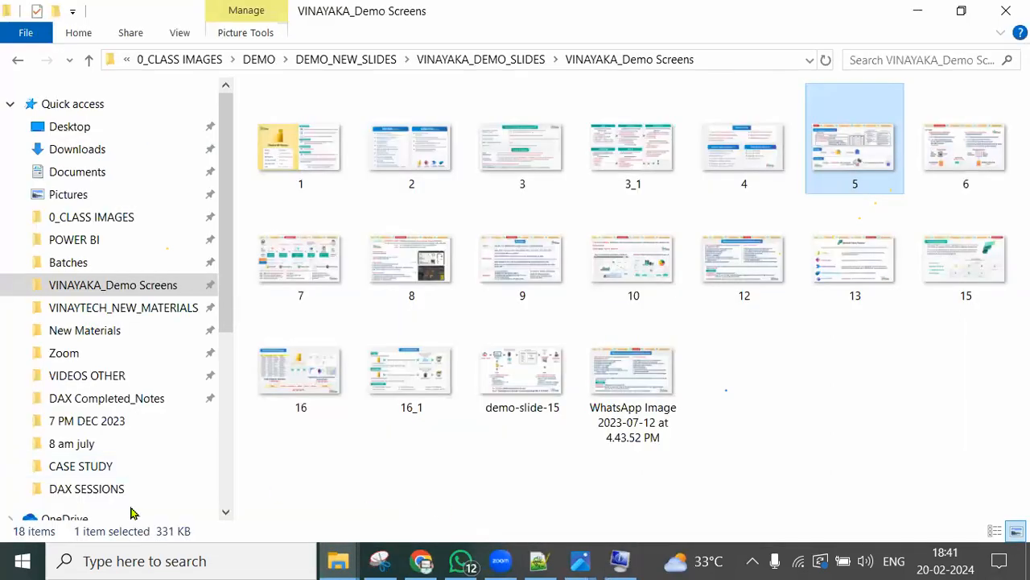
{"action": "scroll", "coordinate": [156, 491], "scroll_direction": "down", "scroll_amount": 1}
{"action": "left_click", "coordinate": [258, 523]}
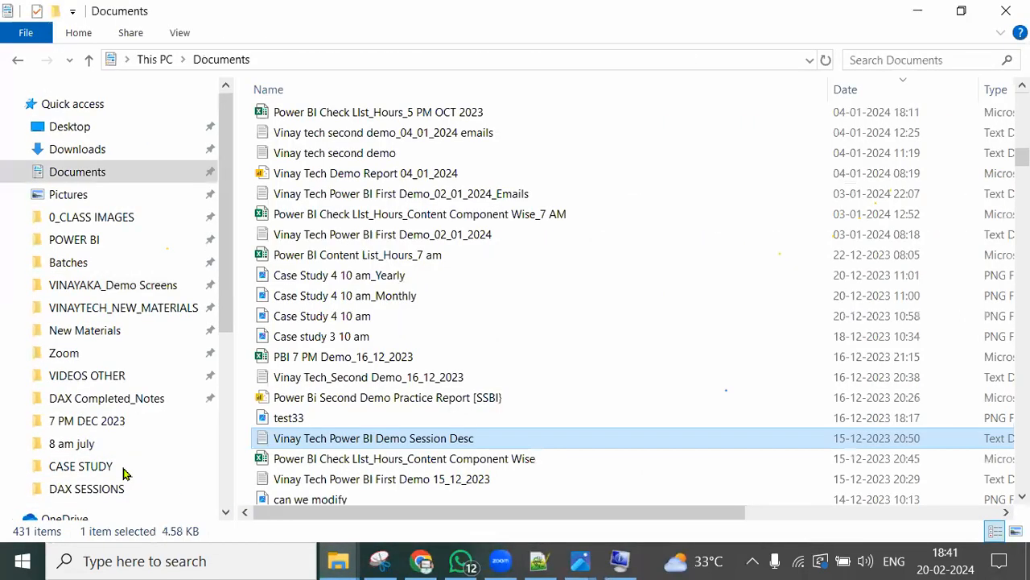
{"action": "scroll", "coordinate": [121, 479], "scroll_direction": "down", "scroll_amount": 2}
{"action": "scroll", "coordinate": [120, 483], "scroll_direction": "down", "scroll_amount": 3}
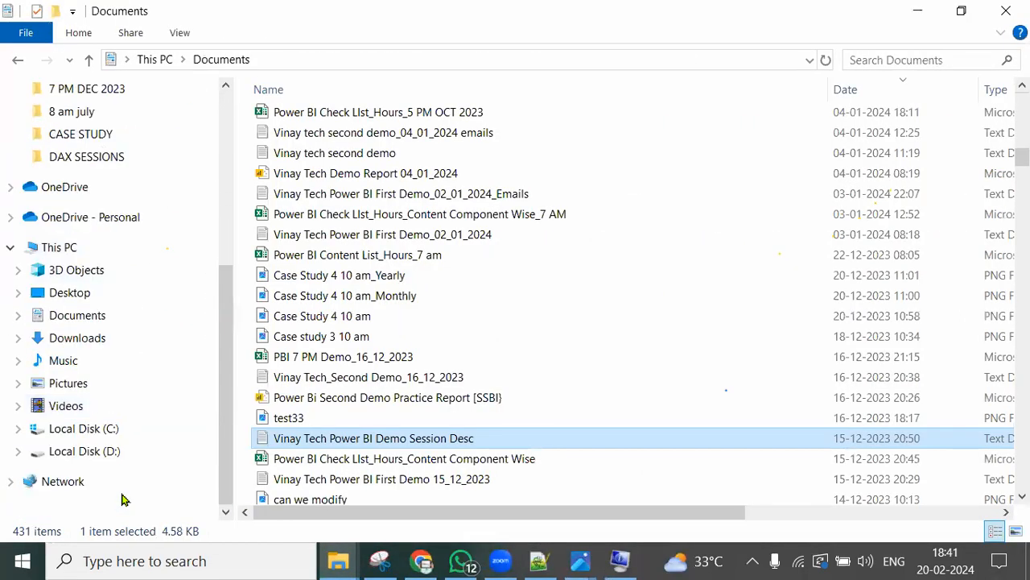
{"action": "left_click", "coordinate": [109, 452]}
{"action": "double_click", "coordinate": [305, 189]}
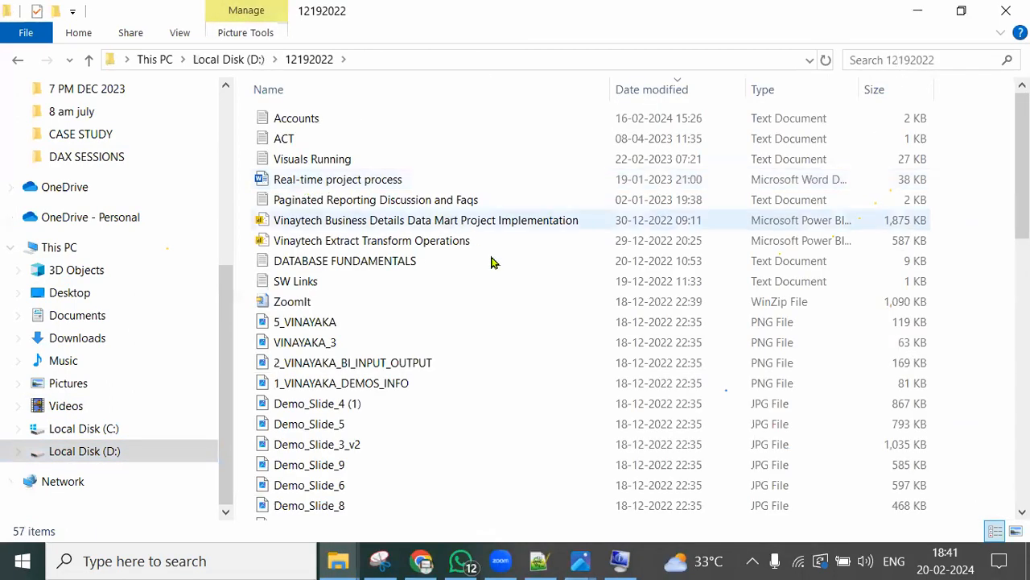
Step: Select the PBIDesktopSetup_x64 installer in the 12192022 folder, mark it in green, and clear the annotations
{"action": "scroll", "coordinate": [463, 391], "scroll_direction": "down", "scroll_amount": 4}
{"action": "scroll", "coordinate": [467, 389], "scroll_direction": "down", "scroll_amount": 6}
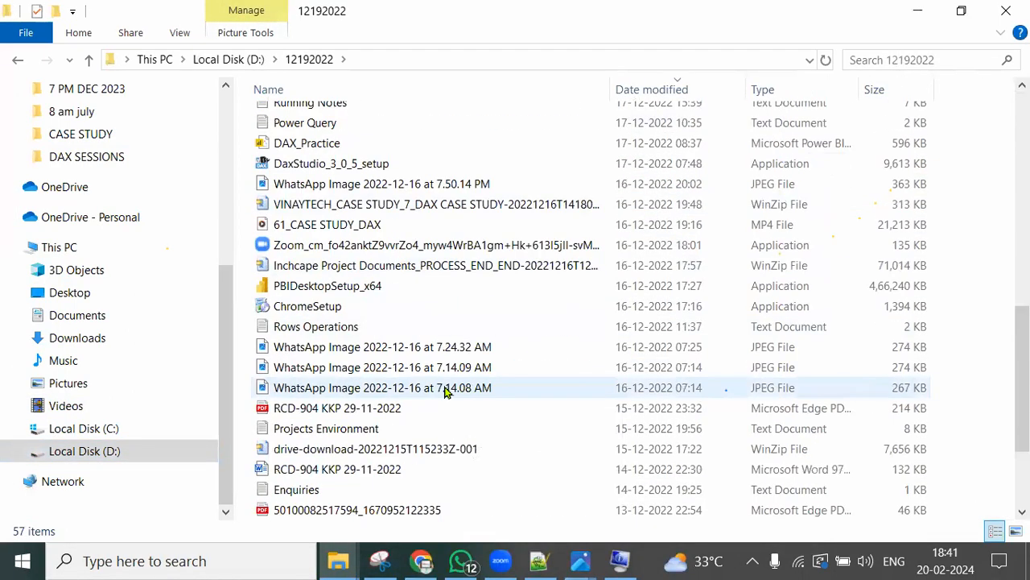
{"action": "left_click", "coordinate": [342, 290]}
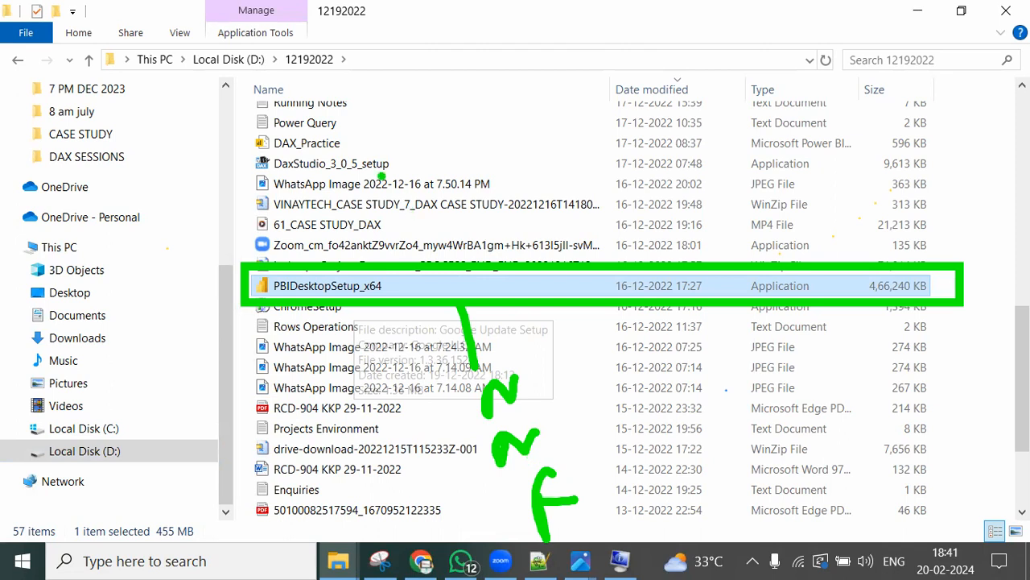
{"action": "key", "text": "Escape"}
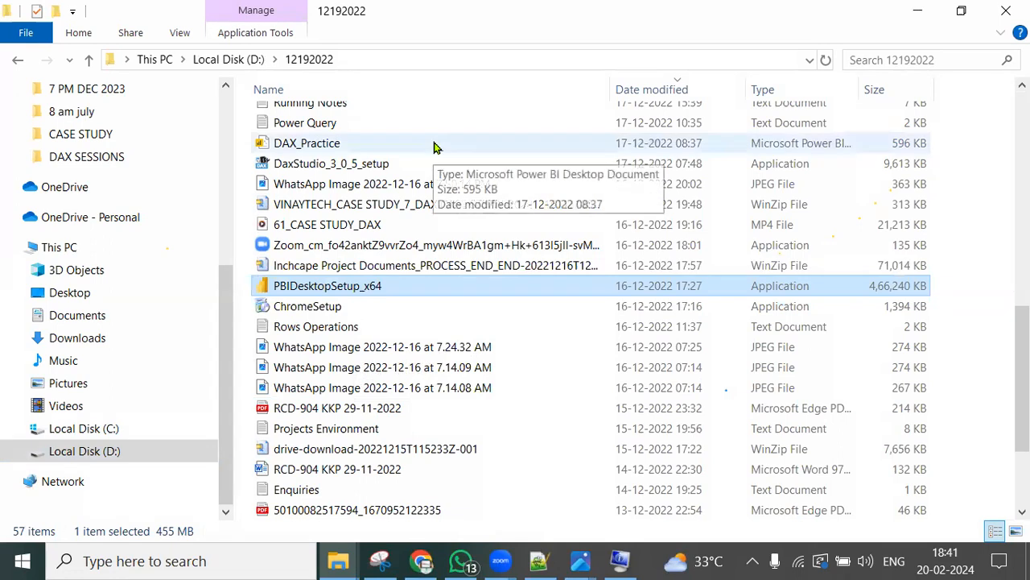
Step: Close System Information and minimise the remaining open windows to reach the desktop
{"action": "left_click", "coordinate": [514, 328]}
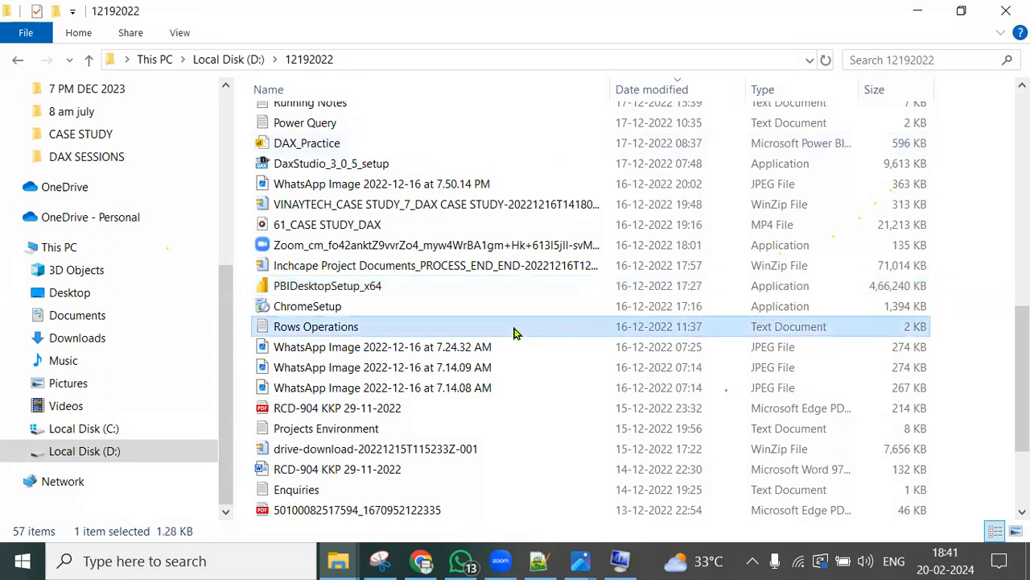
{"action": "left_click", "coordinate": [918, 13]}
{"action": "left_click", "coordinate": [918, 11]}
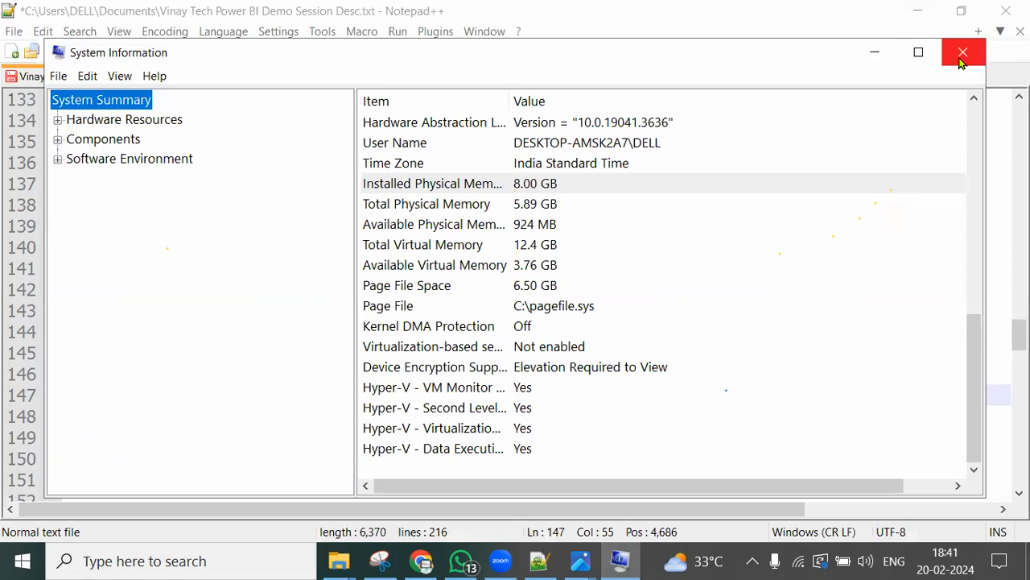
{"action": "left_click", "coordinate": [961, 53]}
{"action": "left_click", "coordinate": [917, 11]}
{"action": "left_click", "coordinate": [922, 21]}
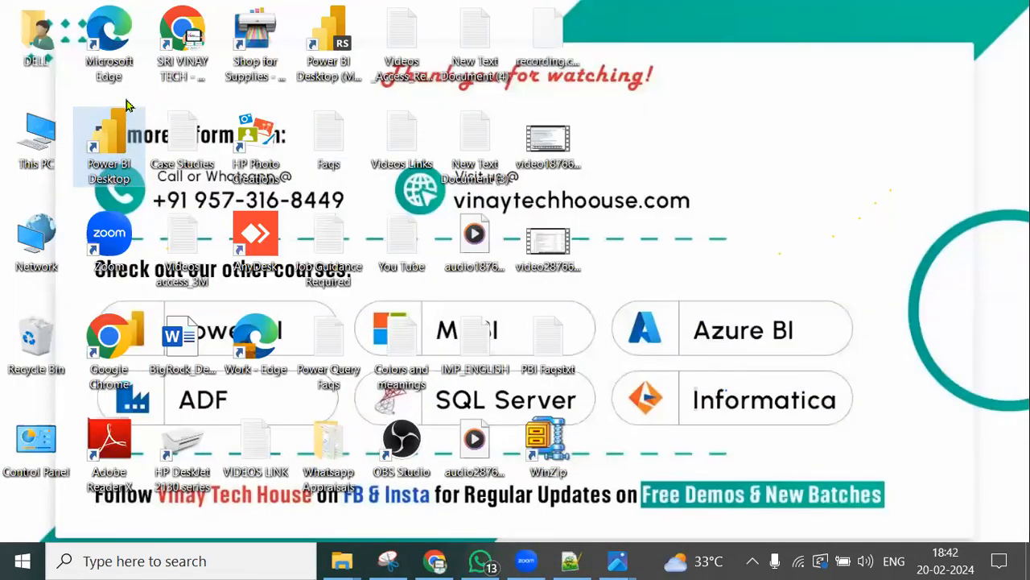
Step: Circle both Power BI Desktop shortcuts in green, put a tick beside the non-RS one, and clear the annotations
{"action": "left_click", "coordinate": [113, 141]}
{"action": "mouse_move", "coordinate": [148, 94]}
{"action": "left_mouse_down"}
{"action": "mouse_move", "coordinate": [61, 193]}
{"action": "mouse_move", "coordinate": [179, 103]}
{"action": "left_mouse_up"}
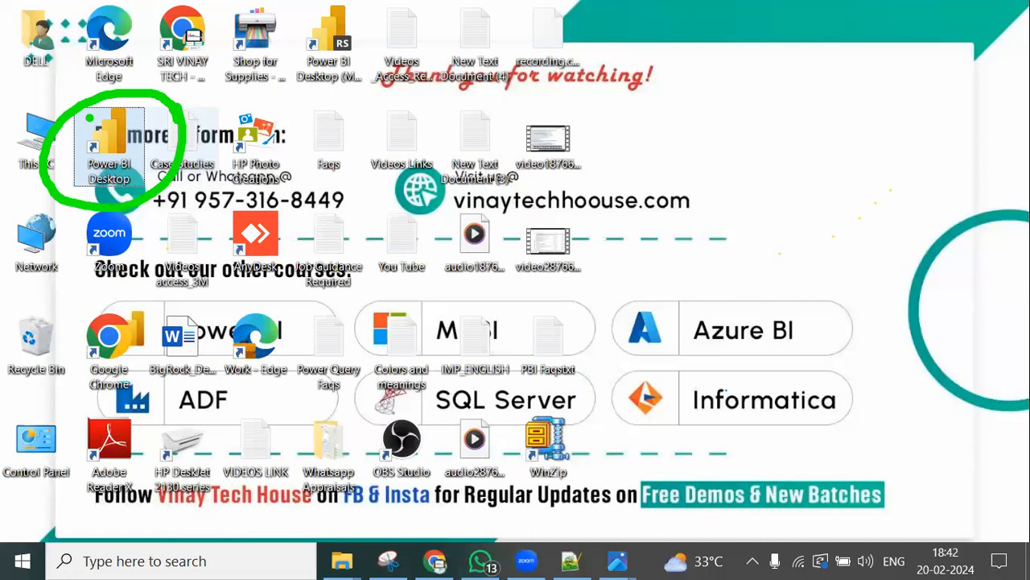
{"action": "mouse_move", "coordinate": [373, 3]}
{"action": "left_mouse_down"}
{"action": "mouse_move", "coordinate": [303, 10]}
{"action": "mouse_move", "coordinate": [358, 106]}
{"action": "mouse_move", "coordinate": [402, 6]}
{"action": "left_mouse_up"}
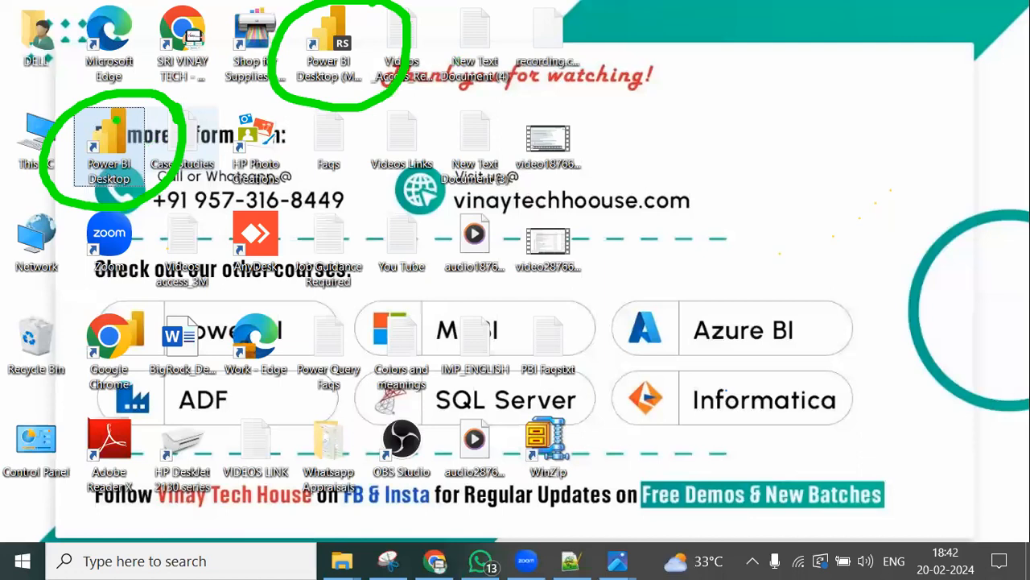
{"action": "left_click_drag", "start_coordinate": [131, 129], "coordinate": [211, 107]}
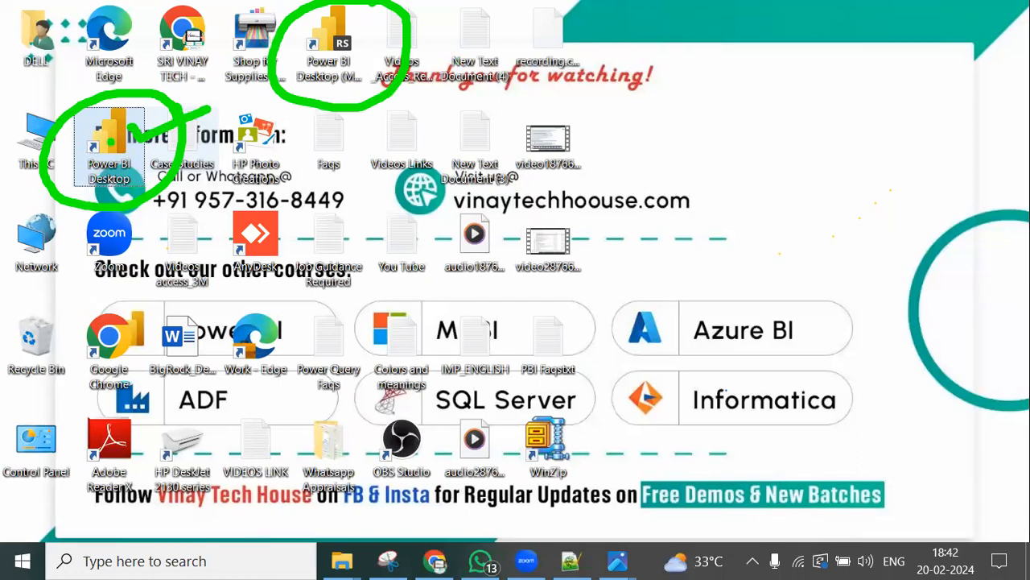
{"action": "key", "text": "Escape"}
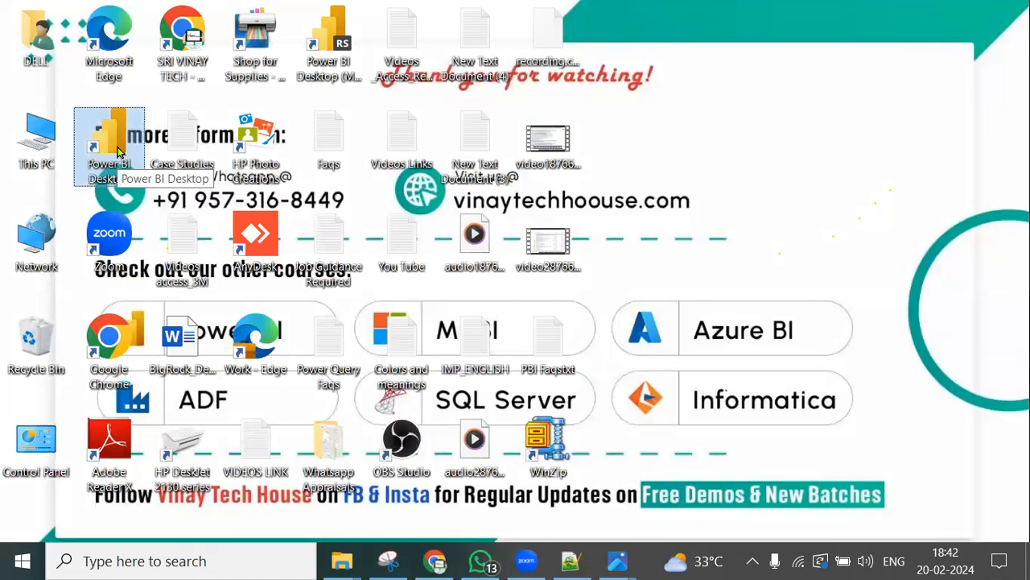
Step: Open the Family_Expenses_Daily_Data Excel worksheet from the 5 PM JAN folder inside Batches in File Explorer
{"action": "mouse_move", "coordinate": [346, 564]}
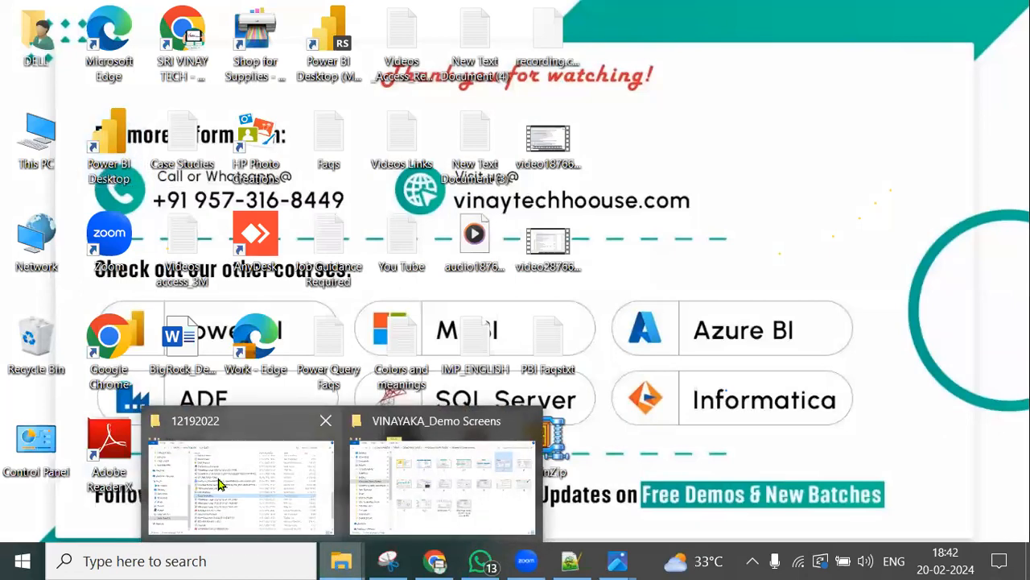
{"action": "left_click", "coordinate": [219, 483]}
{"action": "scroll", "coordinate": [74, 330], "scroll_direction": "up", "scroll_amount": 5}
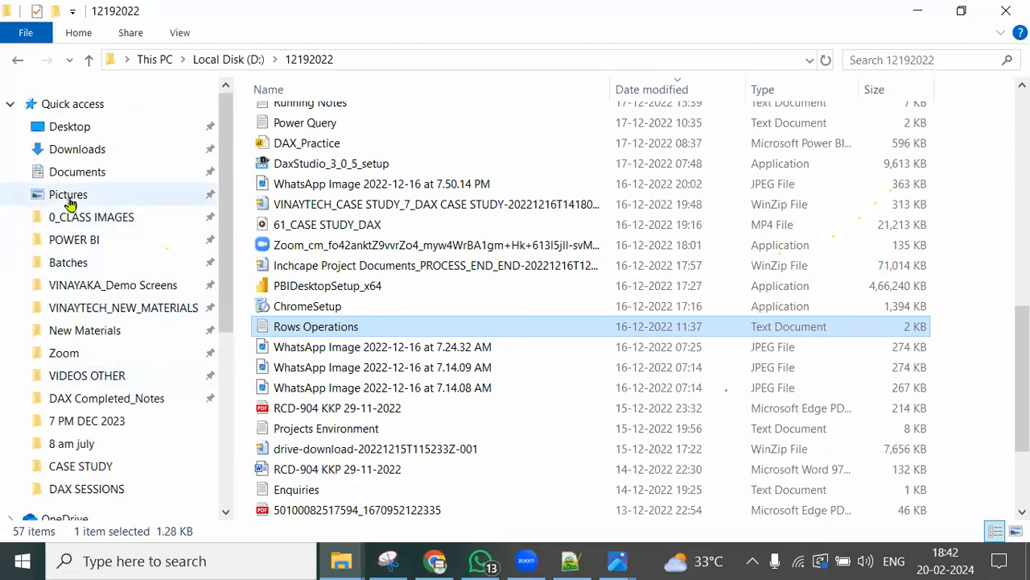
{"action": "left_click", "coordinate": [64, 262]}
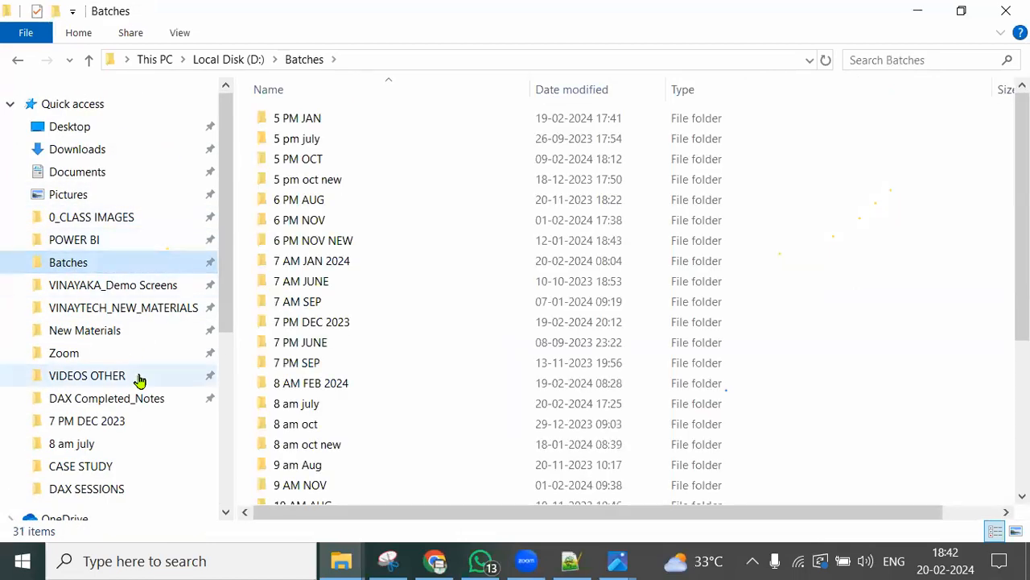
{"action": "left_click", "coordinate": [315, 119]}
{"action": "double_click", "coordinate": [316, 121]}
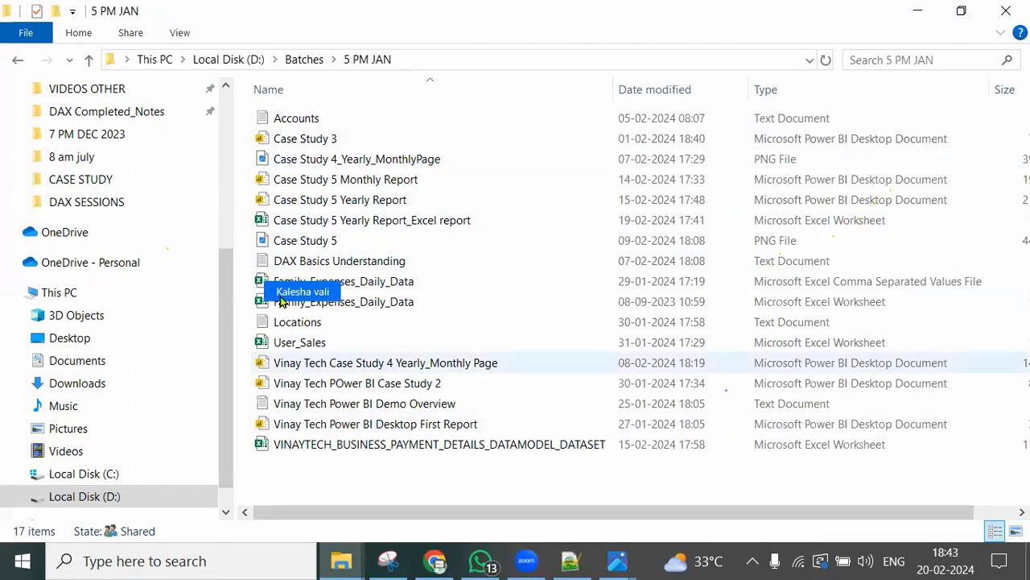
{"action": "left_click", "coordinate": [377, 304]}
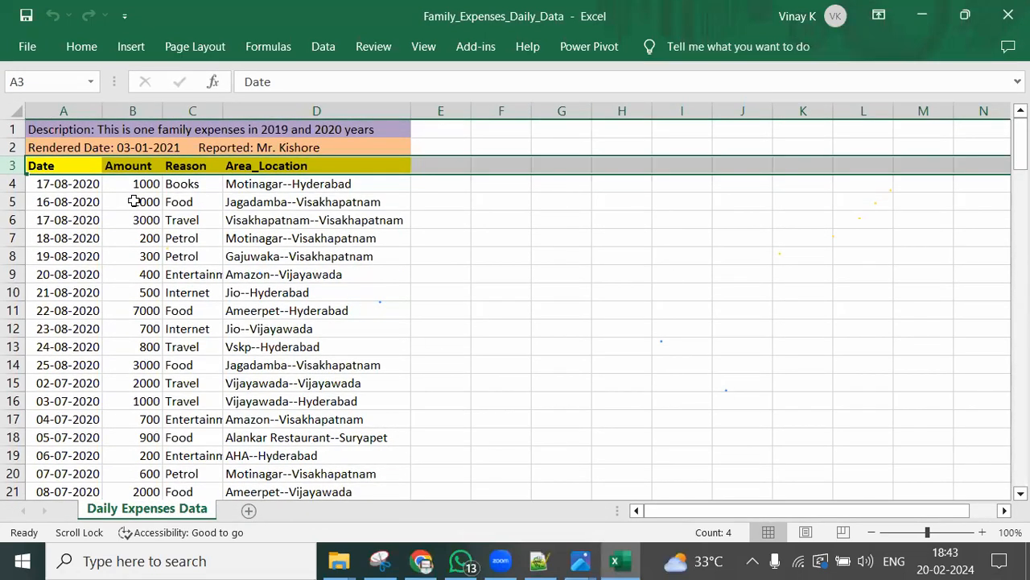
Step: Highlight the Description and Rendered Date rows, followed by the Date, Amount and Area_Location headers of the expenses sheet
{"action": "left_click", "coordinate": [13, 130]}
{"action": "left_click", "coordinate": [12, 148]}
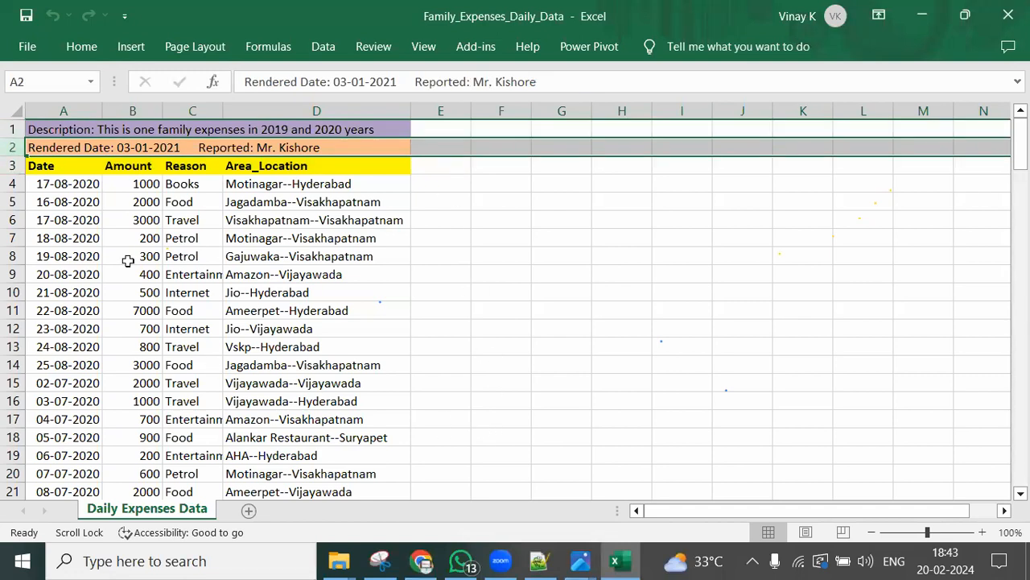
{"action": "left_click", "coordinate": [56, 165]}
{"action": "left_click", "coordinate": [123, 167]}
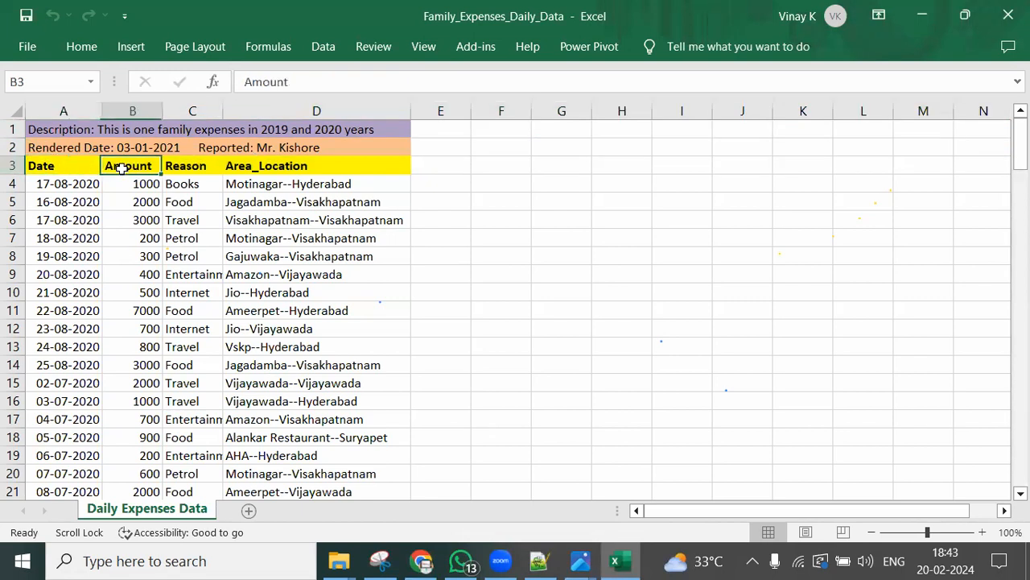
{"action": "left_click", "coordinate": [265, 164]}
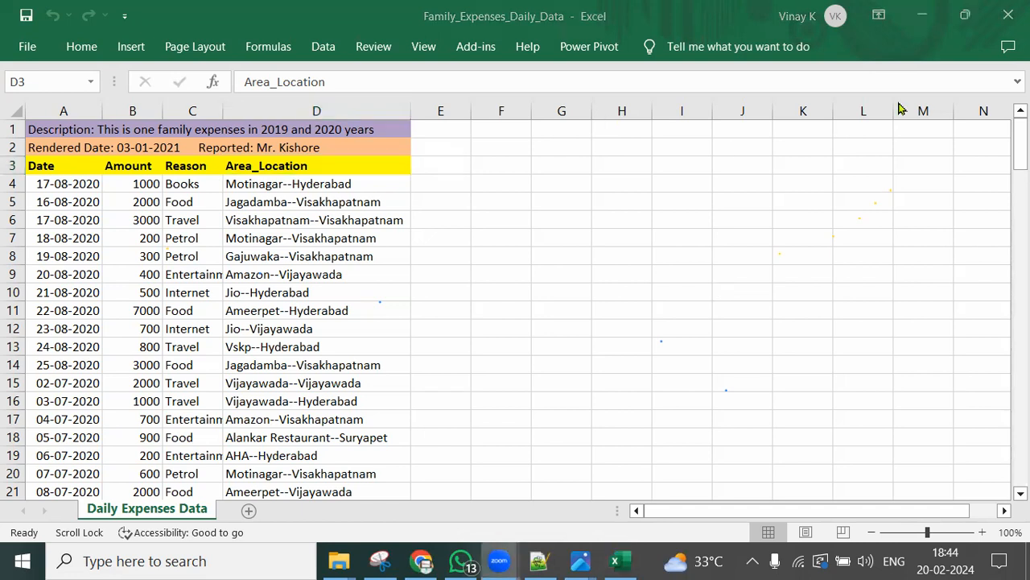
Step: Minimise the expenses workbook and launch Power BI Desktop from its desktop shortcut
{"action": "left_click", "coordinate": [922, 15]}
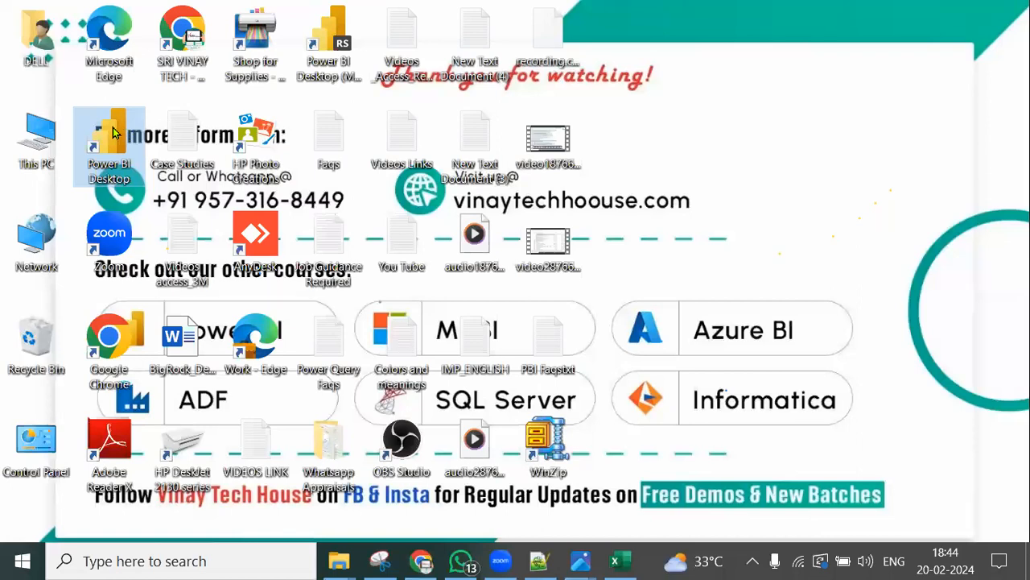
{"action": "double_click", "coordinate": [113, 134]}
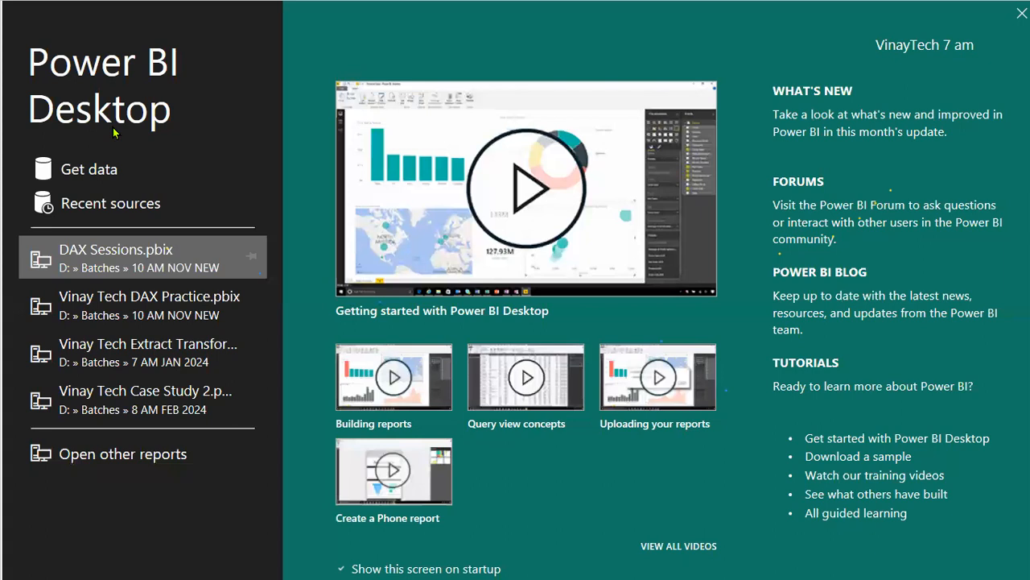
Step: Open the 16_1 slide on Power BI Components from the VINAYAKA_Demo Screens folder and view it full screen
{"action": "key", "text": "alt+Tab"}
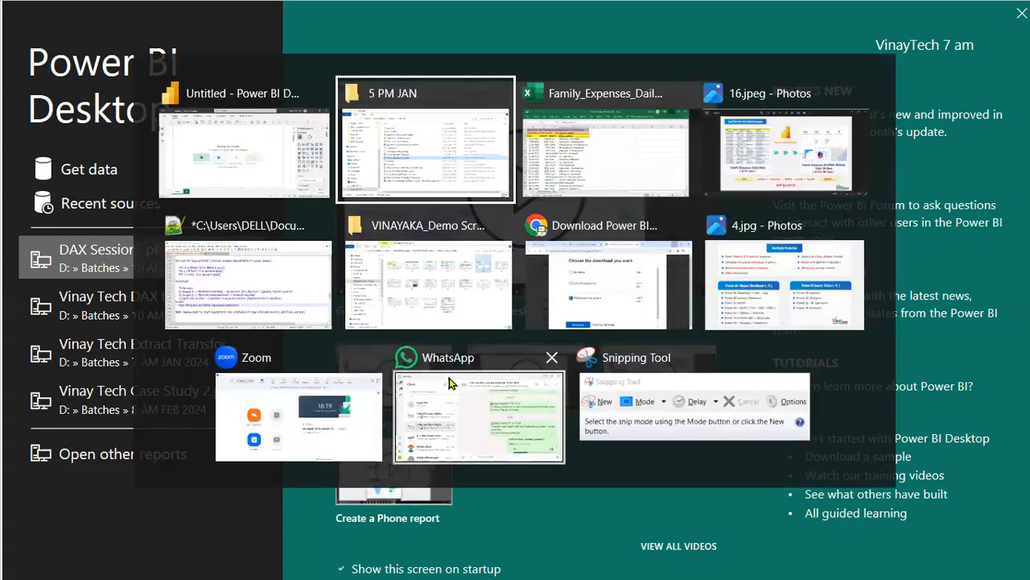
{"action": "left_click", "coordinate": [422, 298]}
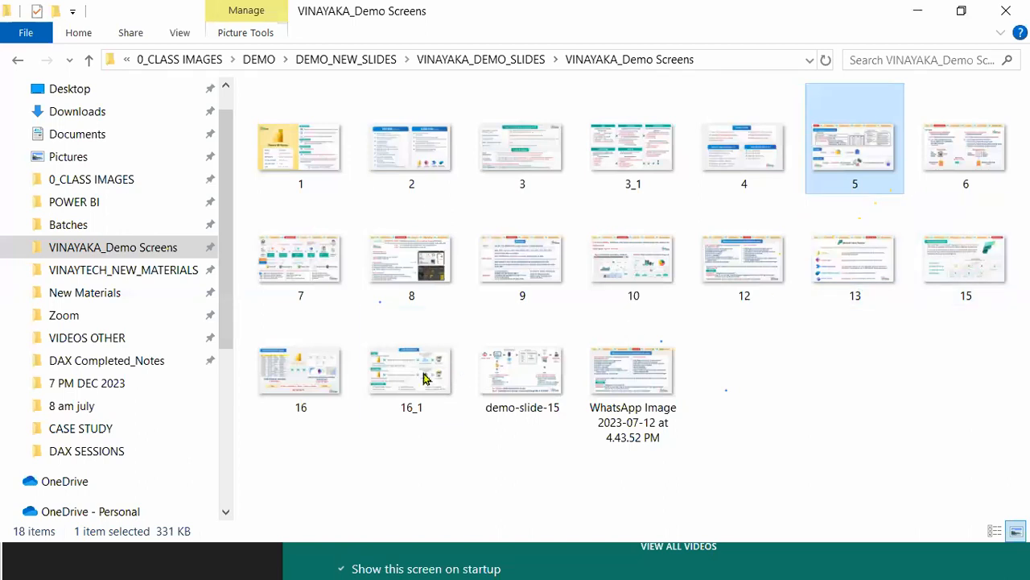
{"action": "double_click", "coordinate": [387, 380]}
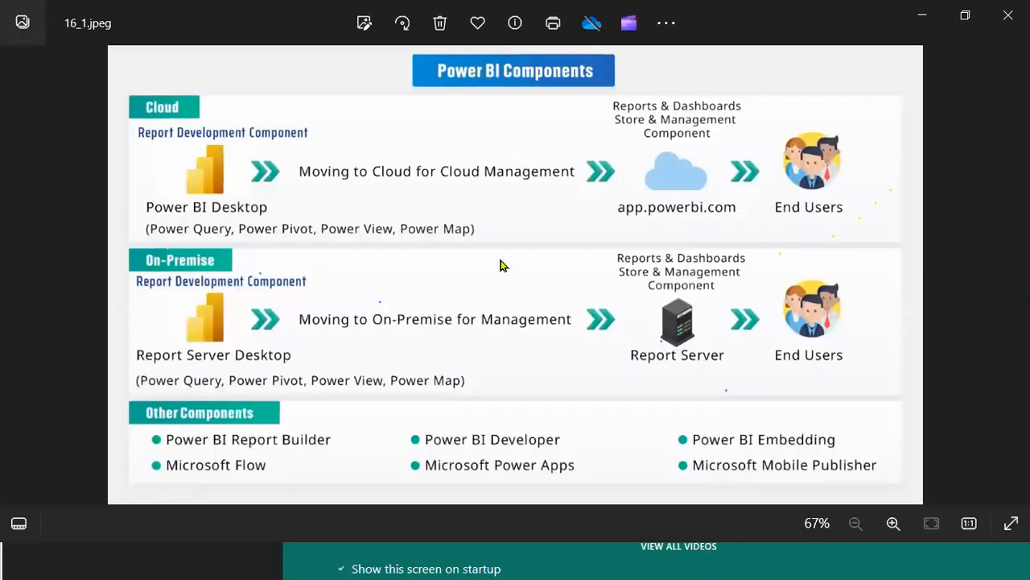
{"action": "key", "text": "F11"}
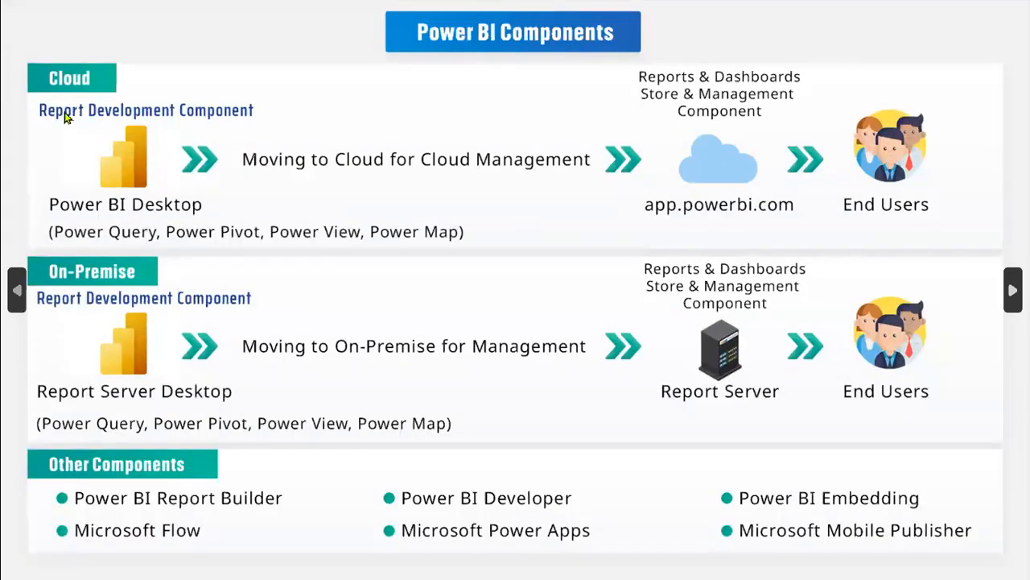
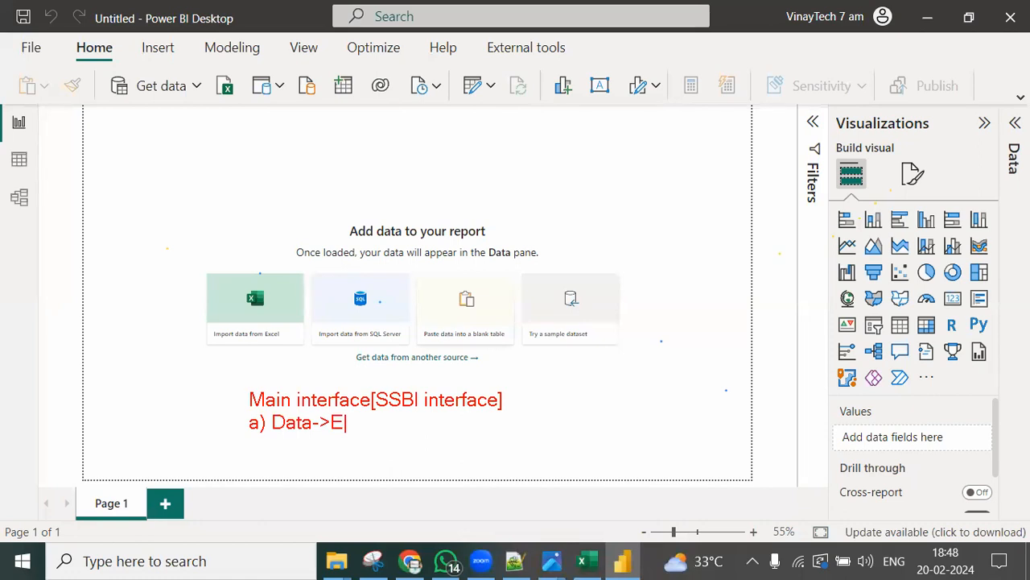
Step: Complete the red annotation line on the Power BI Desktop report page as "a) Data->Extract->transform->Moddel->Secure->Visuals->BI Data"
{"action": "type", "text": "->Tra"}
{"action": "key", "text": "BackSpace"}
{"action": "key", "text": "BackSpace"}
{"action": "key", "text": "BackSpace"}
{"action": "key", "text": "BackSpace"}
{"action": "key", "text": "BackSpace"}
{"action": "key", "text": "BackSpace"}
{"action": "type", "text": "t->t"}
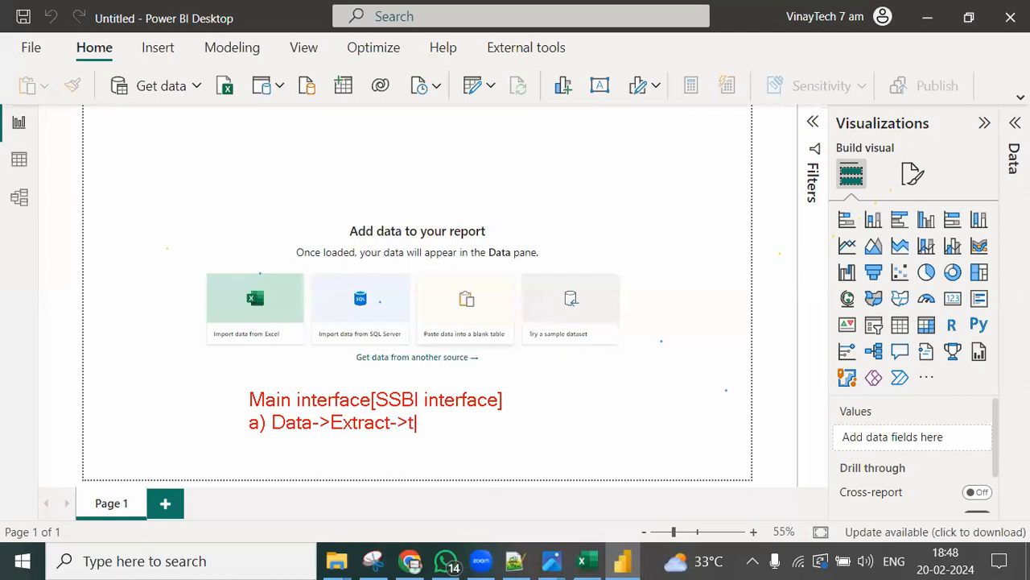
{"action": "type", "text": "ransform->Modl"}
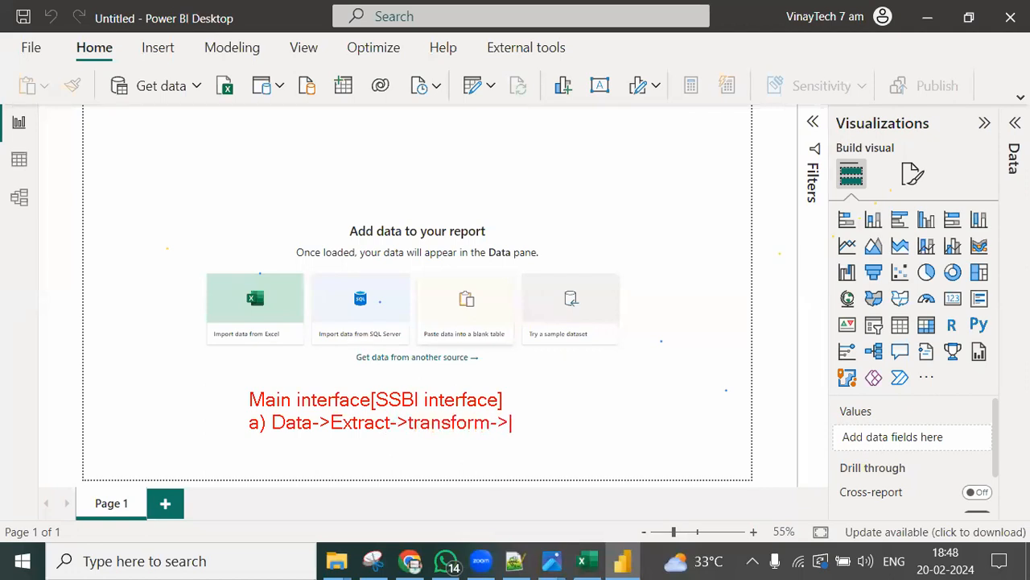
{"action": "type", "text": "del->Secure"}
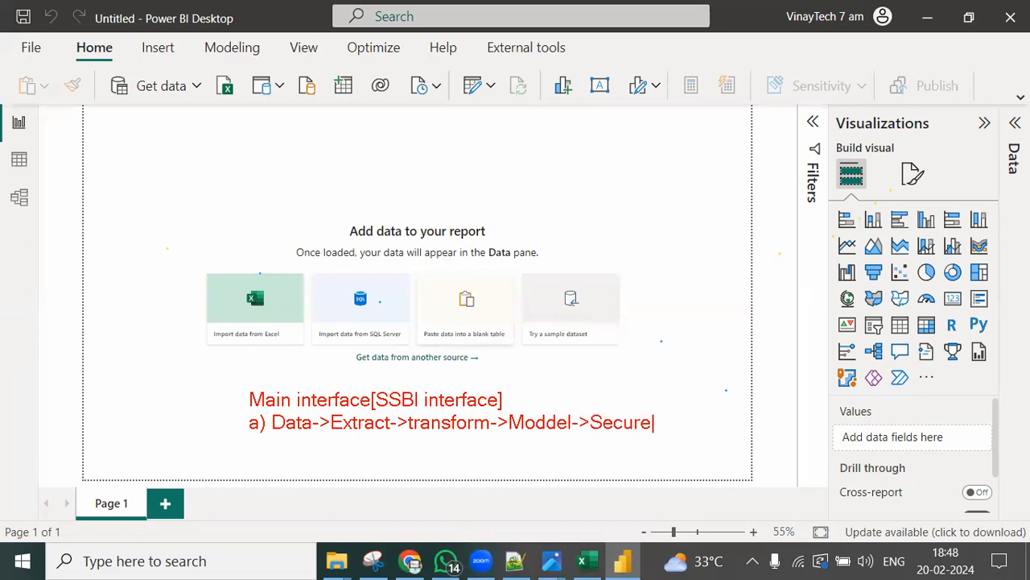
{"action": "type", "text": "->Visual"}
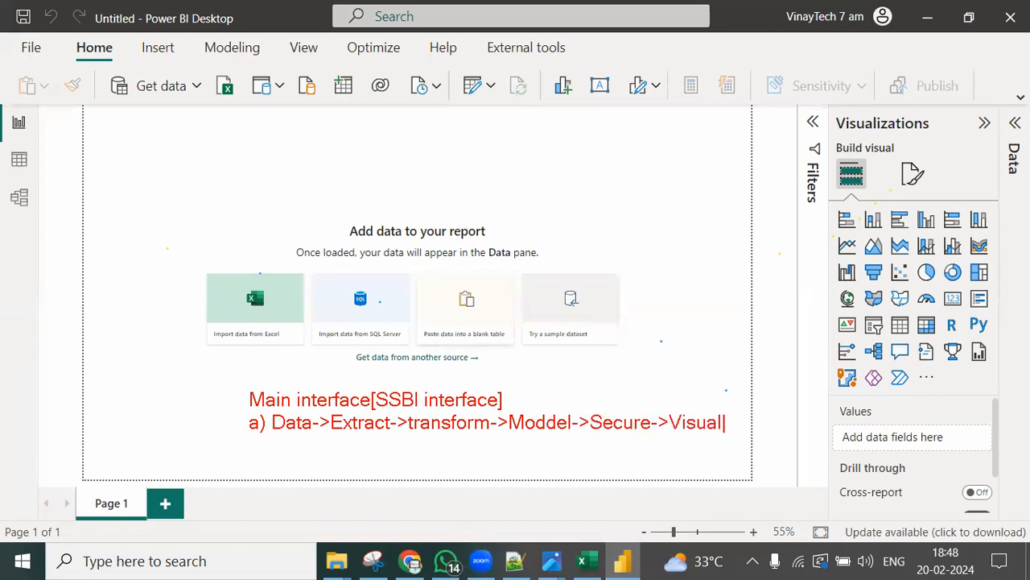
{"action": "type", "text": "s->BI Data"}
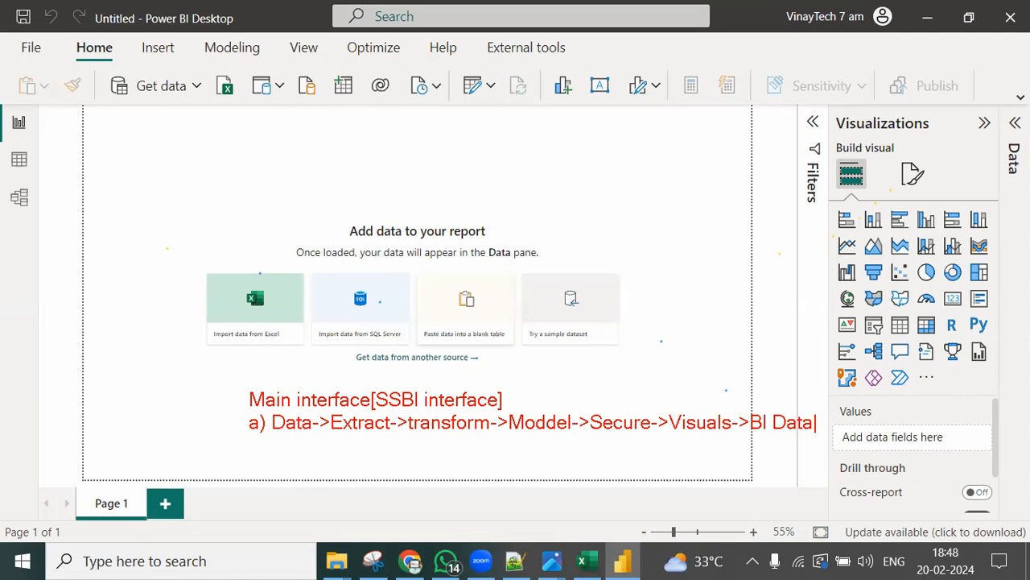
Step: Add a red text annotation below it reading "Color blind friendly interface[color blind people can work on]"
{"action": "key", "text": "Escape"}
{"action": "key", "text": "t"}
{"action": "type", "text": "Color blind fri"}
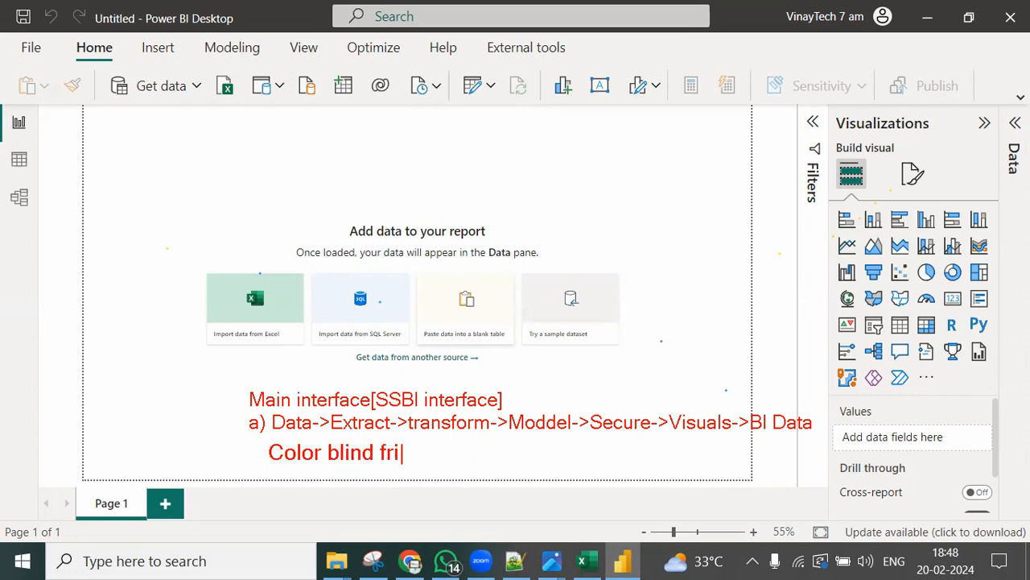
{"action": "type", "text": "endly interface"}
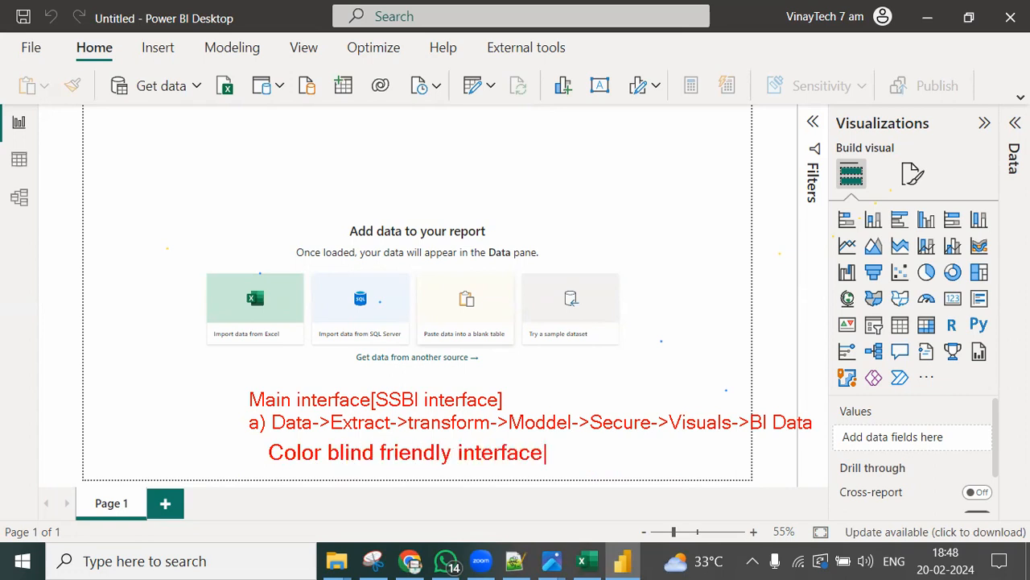
{"action": "type", "text": "[color "}
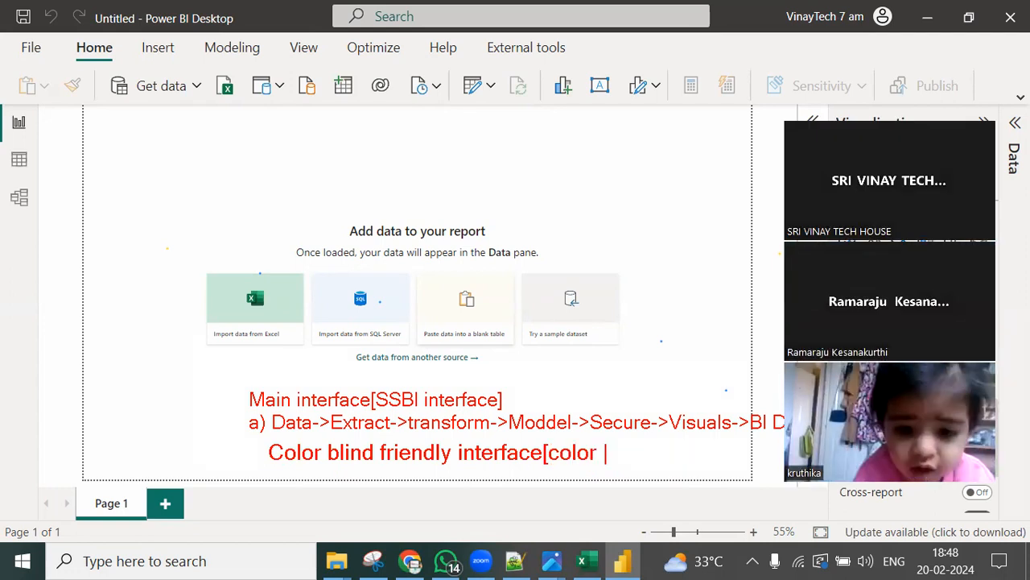
{"action": "type", "text": "blind p"}
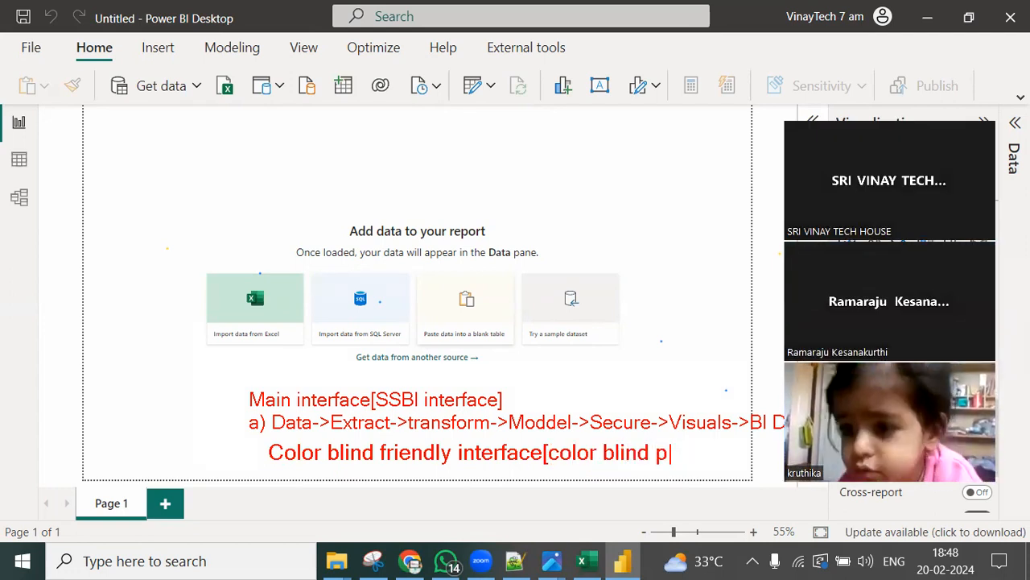
{"action": "type", "text": "eople can work on"}
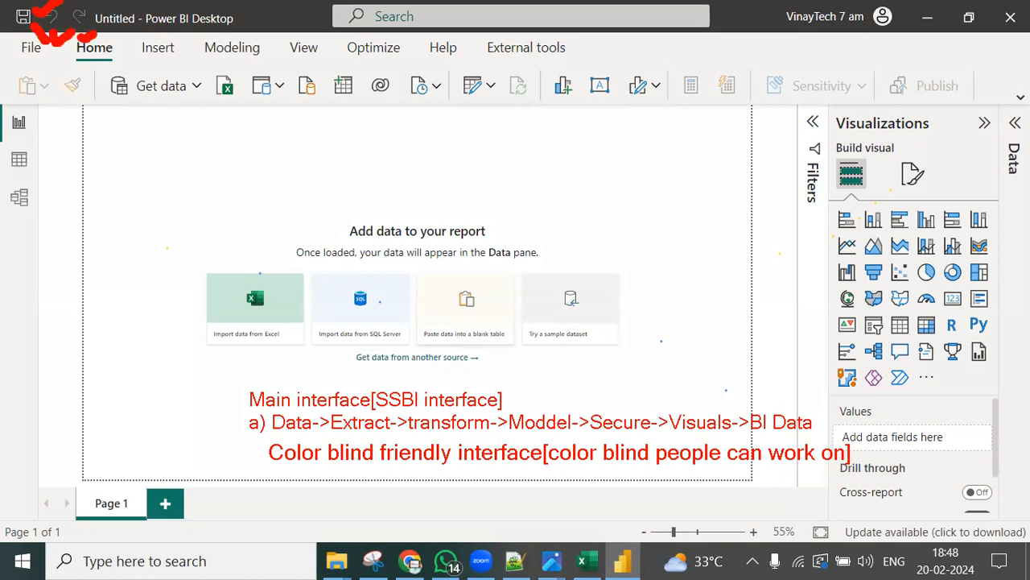
Step: Underline and tick the file title in red, and tick the account name and the minimise, restore and close controls
{"action": "mouse_move", "coordinate": [124, 36]}
{"action": "left_mouse_down"}
{"action": "mouse_move", "coordinate": [238, 21]}
{"action": "mouse_move", "coordinate": [278, 2]}
{"action": "left_mouse_up"}
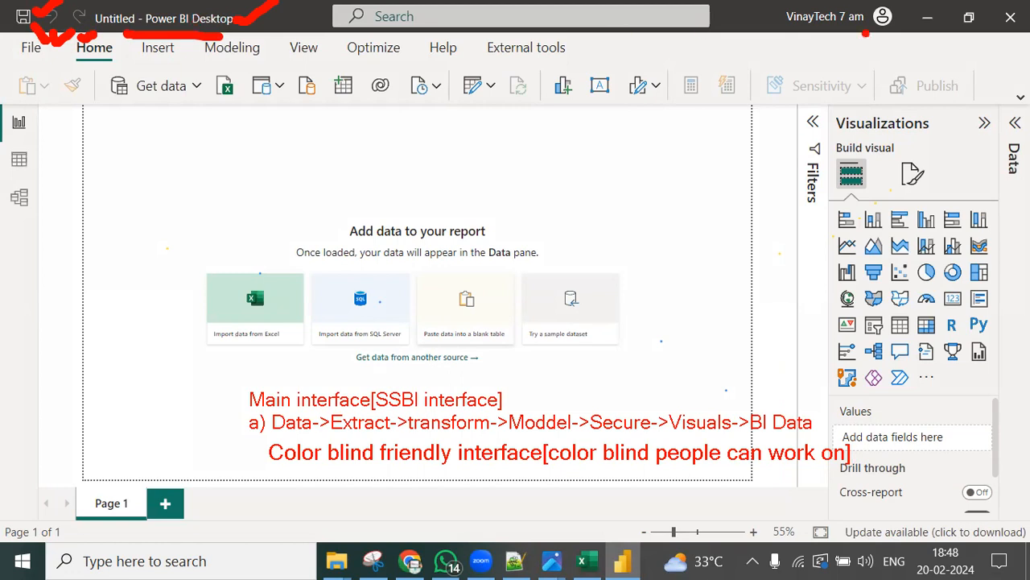
{"action": "left_click_drag", "start_coordinate": [768, 12], "coordinate": [804, 2]}
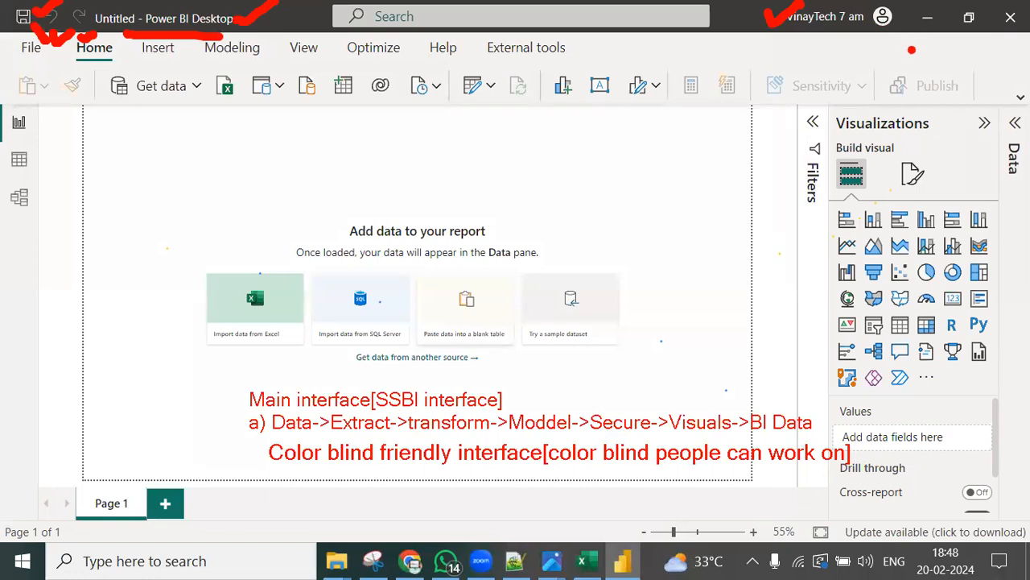
{"action": "mouse_move", "coordinate": [901, 21]}
{"action": "left_mouse_down"}
{"action": "mouse_move", "coordinate": [927, 10]}
{"action": "mouse_move", "coordinate": [981, 16]}
{"action": "mouse_move", "coordinate": [1016, 45]}
{"action": "mouse_move", "coordinate": [1029, 32]}
{"action": "left_mouse_up"}
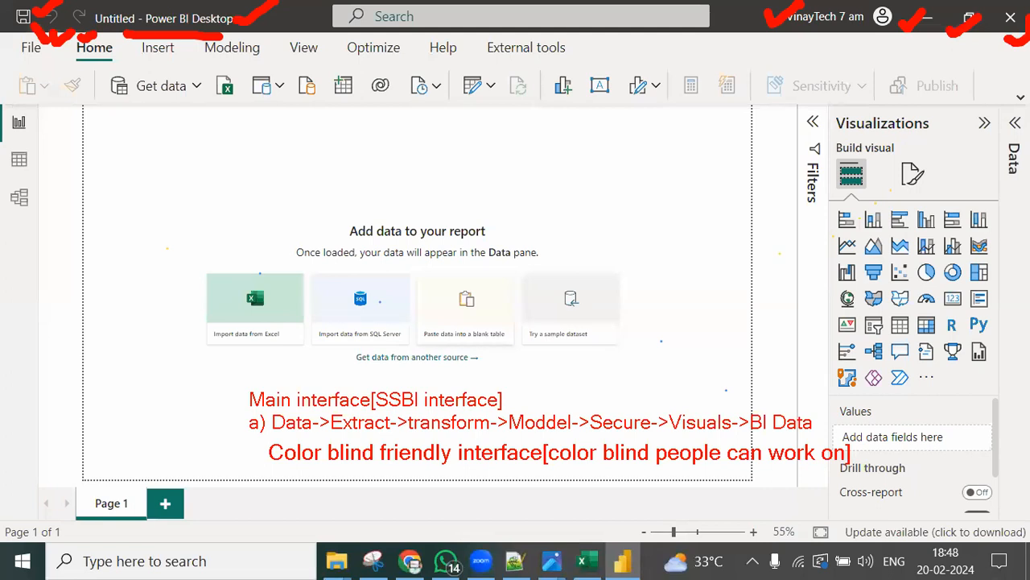
Step: Draw a red box around the File to External tools tab row and label it "menu tabs"
{"action": "mouse_move", "coordinate": [8, 34]}
{"action": "left_mouse_down"}
{"action": "mouse_move", "coordinate": [155, 65]}
{"action": "mouse_move", "coordinate": [570, 64]}
{"action": "left_mouse_up"}
{"action": "left_click", "coordinate": [584, 46]}
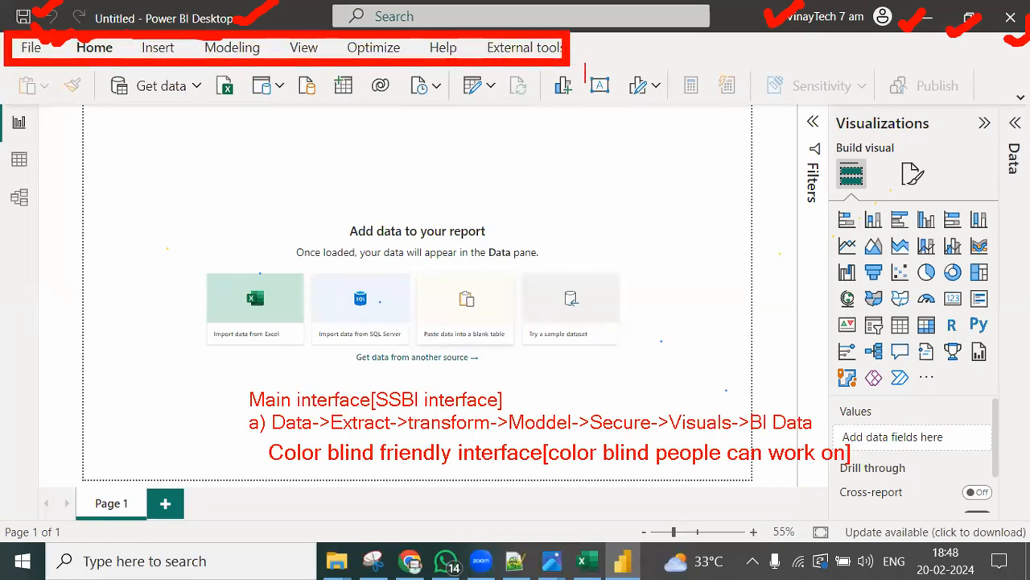
{"action": "type", "text": "menu tabs"}
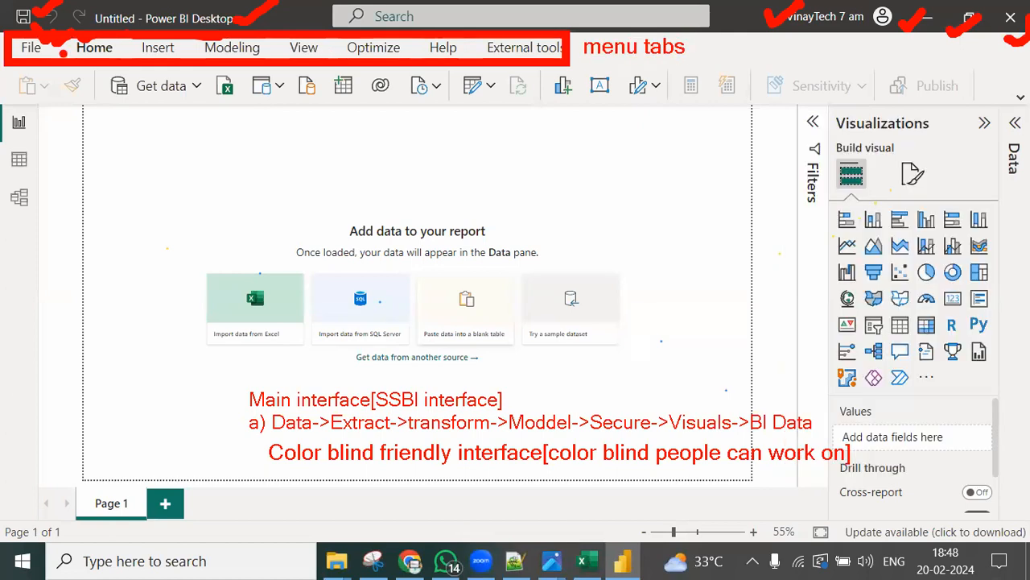
Step: Circle the Home tab in red and add the text annotation "Home ribbon options"
{"action": "mouse_move", "coordinate": [117, 54]}
{"action": "left_mouse_down"}
{"action": "mouse_move", "coordinate": [111, 40]}
{"action": "mouse_move", "coordinate": [27, 58]}
{"action": "mouse_move", "coordinate": [142, 40]}
{"action": "left_mouse_up"}
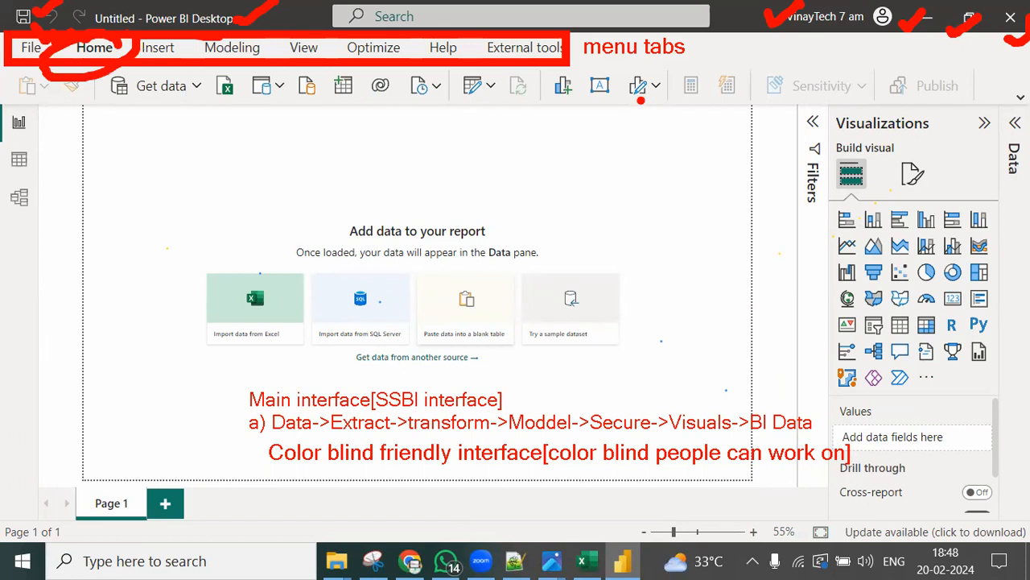
{"action": "type", "text": "tHe ribbon"}
{"action": "key", "text": "BackSpace"}
{"action": "key", "text": "BackSpace"}
{"action": "key", "text": "BackSpace"}
{"action": "key", "text": "BackSpace"}
{"action": "key", "text": "BackSpace"}
{"action": "key", "text": "BackSpace"}
{"action": "key", "text": "BackSpace"}
{"action": "key", "text": "BackSpace"}
{"action": "type", "text": "ome r"}
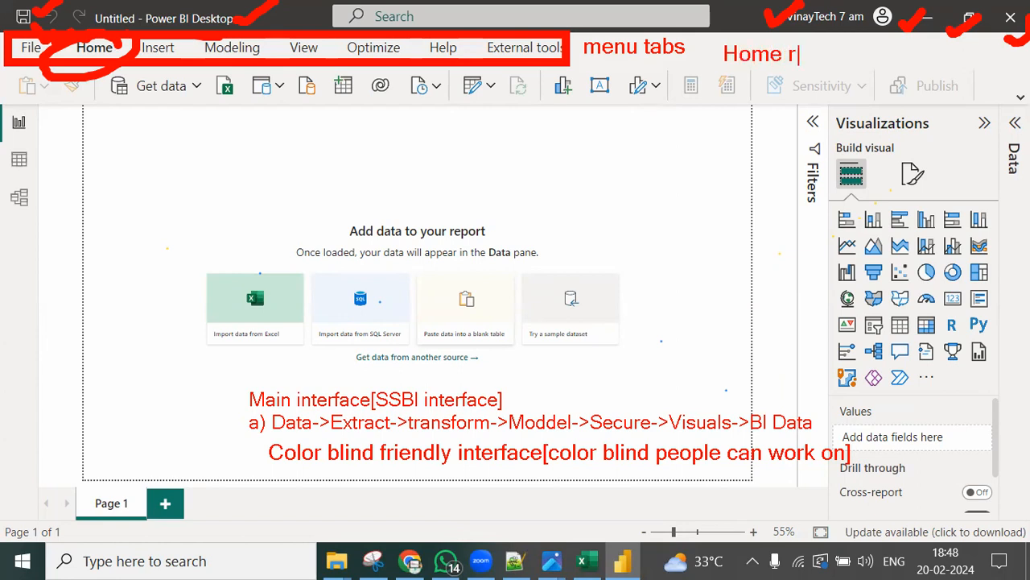
{"action": "type", "text": "ibbon options"}
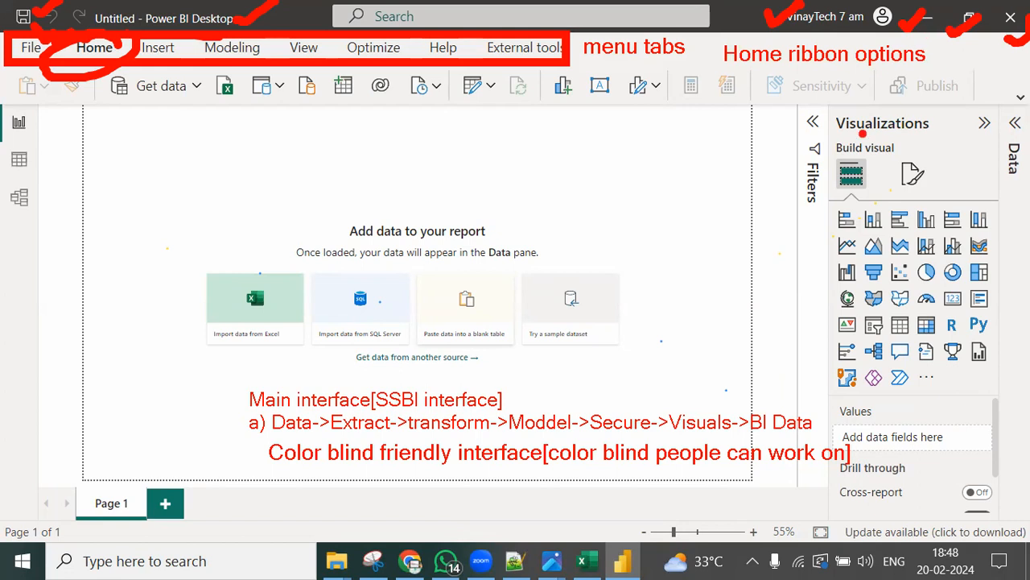
Step: Draw a red line from the Filters pane and label it "filter pane" with "filter options" on a second line
{"action": "left_click_drag", "start_coordinate": [811, 126], "coordinate": [713, 125]}
{"action": "left_click", "coordinate": [633, 134]}
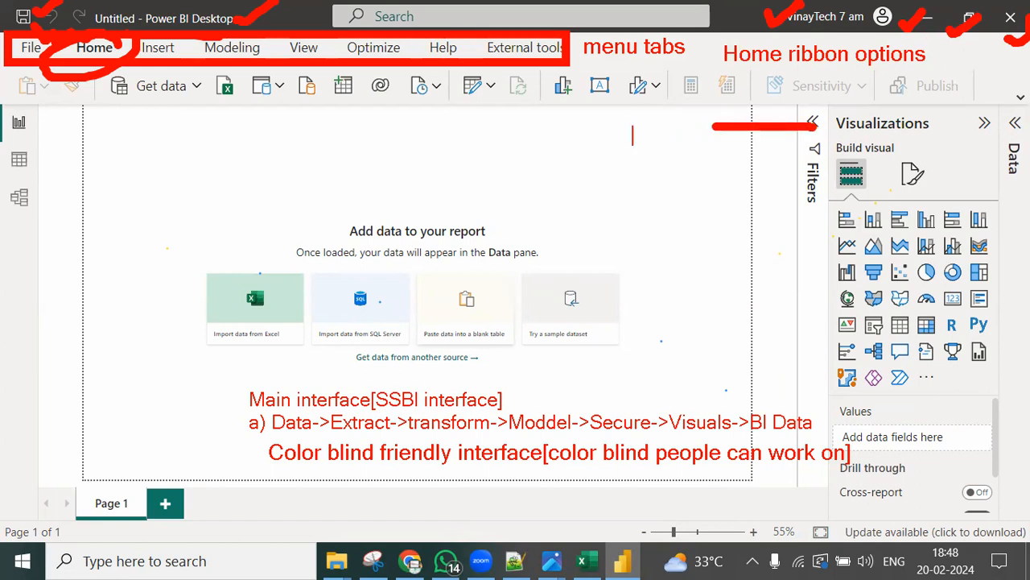
{"action": "type", "text": "filter pane"}
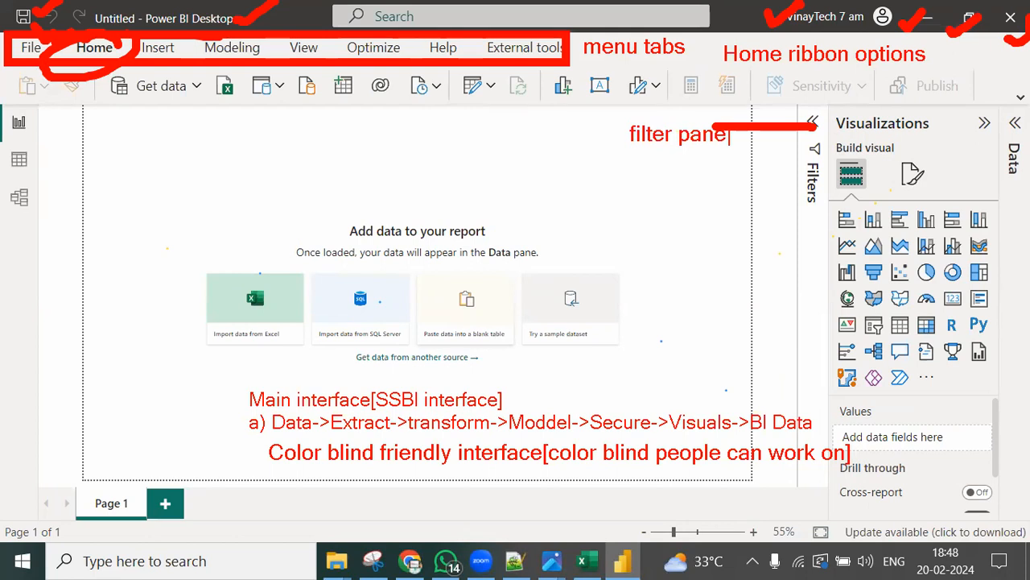
{"action": "key", "text": "Return"}
{"action": "type", "text": "filter options"}
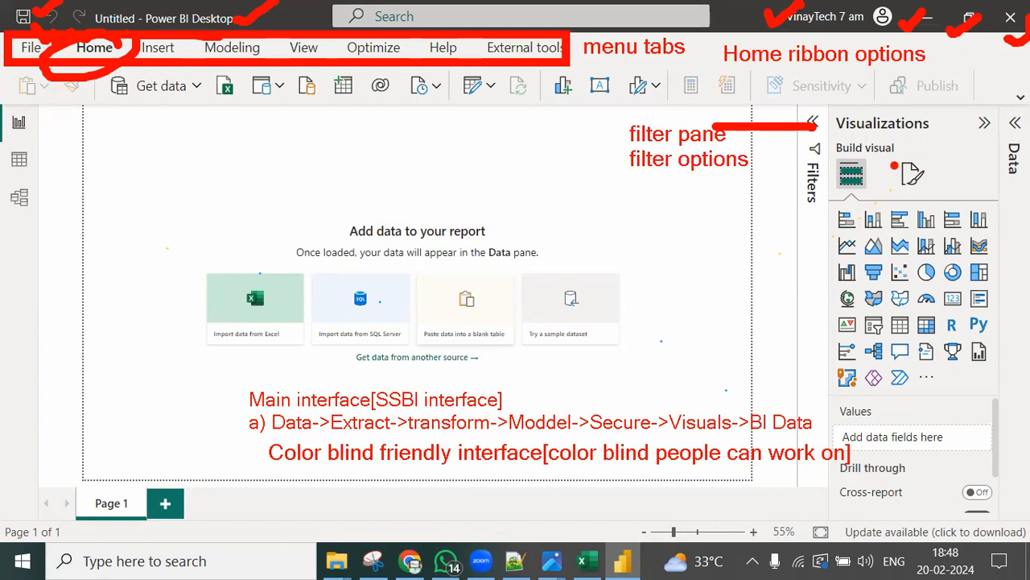
Step: Draw a red line from the Visualizations pane and label it "visualization pane" with "visuals available" on a second line
{"action": "left_click_drag", "start_coordinate": [860, 135], "coordinate": [676, 225]}
{"action": "left_click", "coordinate": [593, 230]}
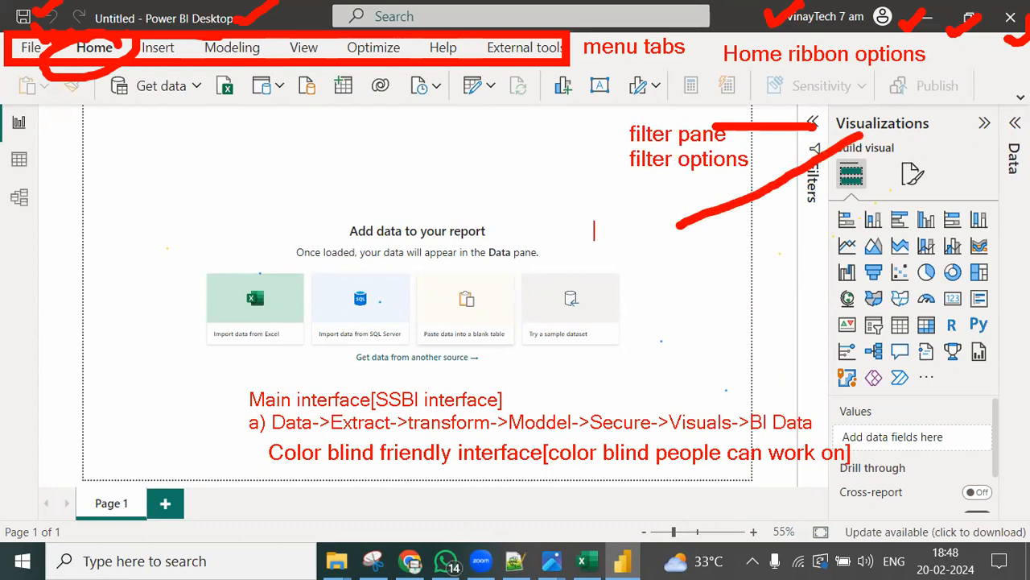
{"action": "type", "text": "visualization pane"}
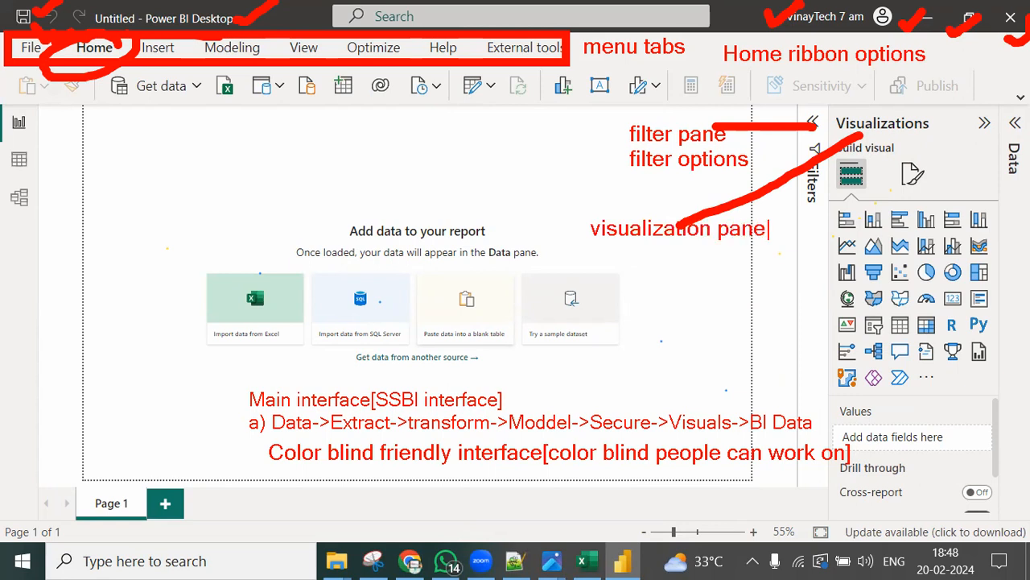
{"action": "key", "text": "Return"}
{"action": "type", "text": "visuals available"}
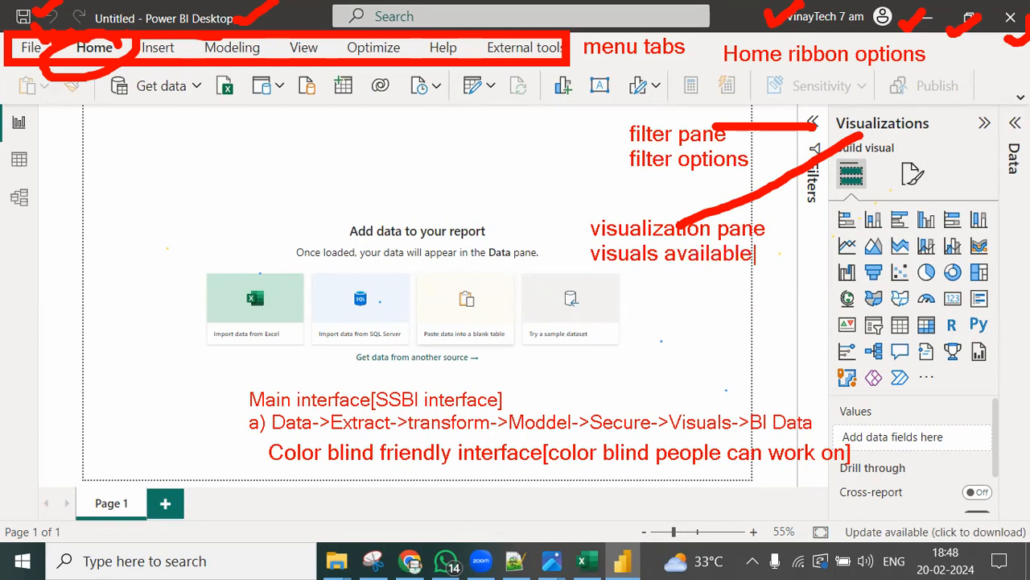
Step: Draw a red line from the Data pane and annotate it "Data pane: Dataset / Semantic mod", adding "tables" and "fields" beside the pane
{"action": "mouse_move", "coordinate": [1006, 118]}
{"action": "left_mouse_down"}
{"action": "mouse_move", "coordinate": [992, 108]}
{"action": "mouse_move", "coordinate": [847, 102]}
{"action": "left_mouse_up"}
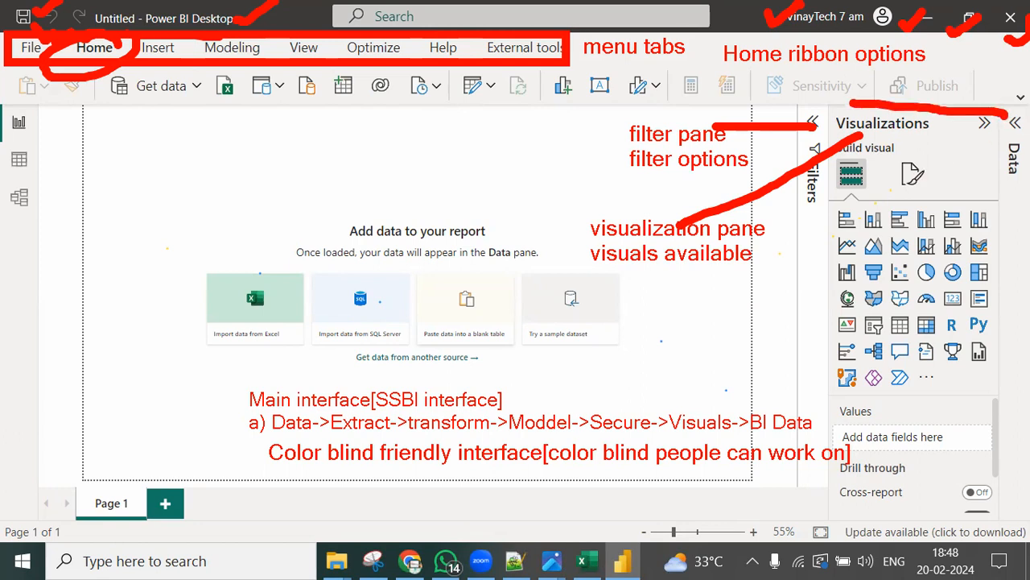
{"action": "type", "text": "t"}
{"action": "type", "text": "Data pane"}
{"action": "type", "text": ": "}
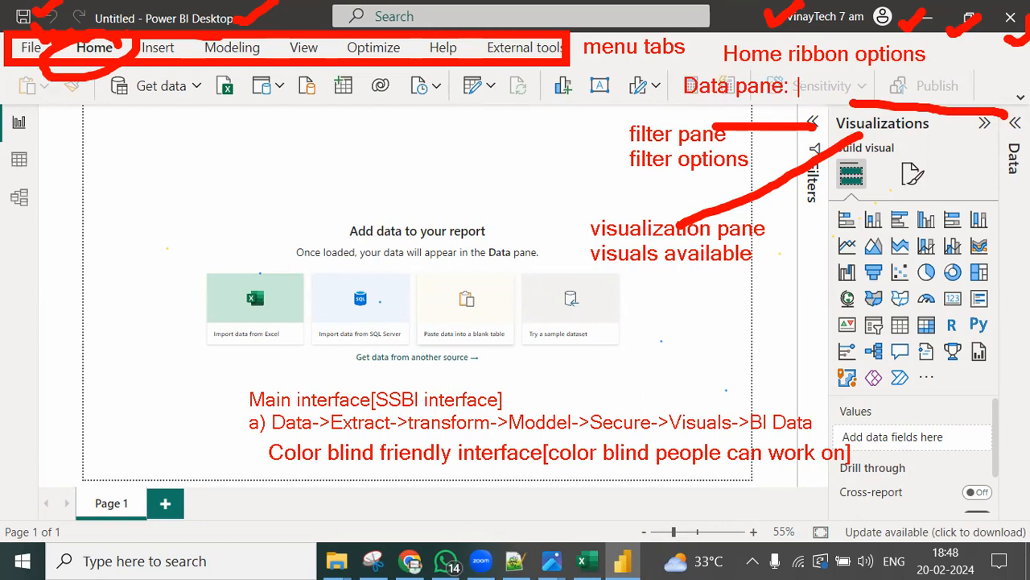
{"action": "type", "text": "Dataset / Semantic mod"}
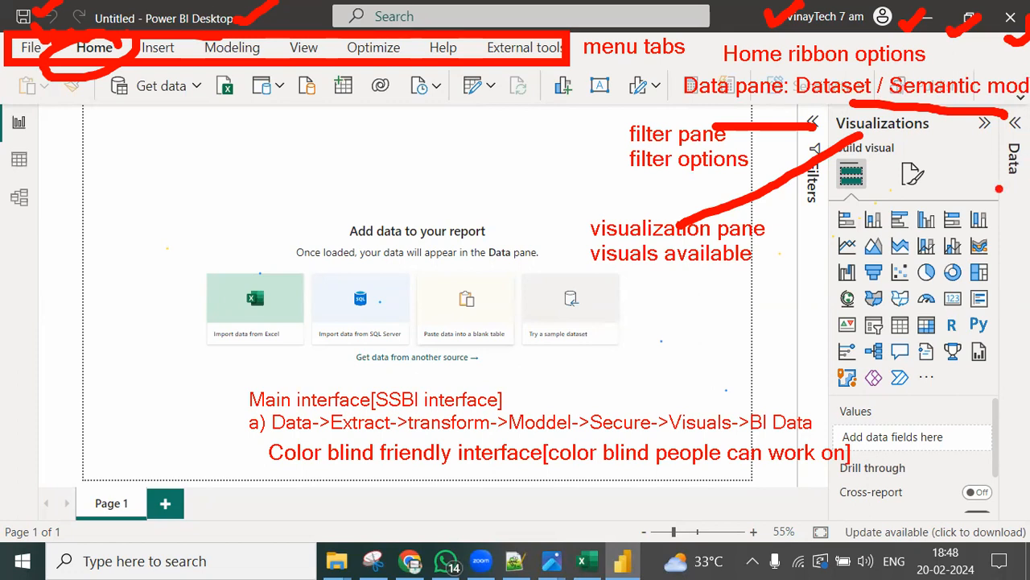
{"action": "left_click", "coordinate": [954, 165]}
{"action": "type", "text": "tables "}
{"action": "type", "text": "fields"}
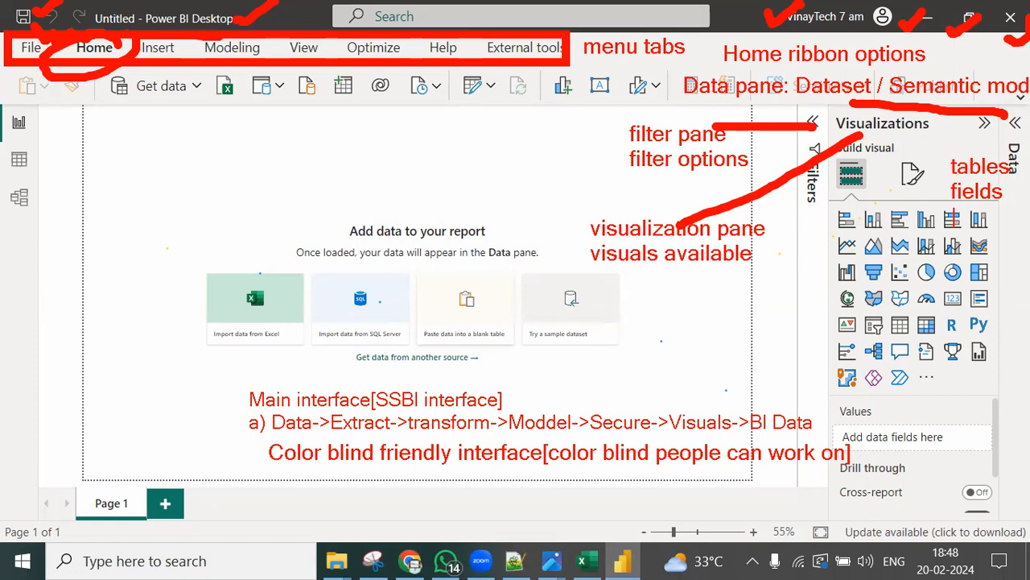
{"action": "left_click_drag", "start_coordinate": [1029, 166], "coordinate": [1020, 158]}
Step: Draw a red line from the report view icon and label it "report view"
{"action": "left_click_drag", "start_coordinate": [32, 127], "coordinate": [113, 126]}
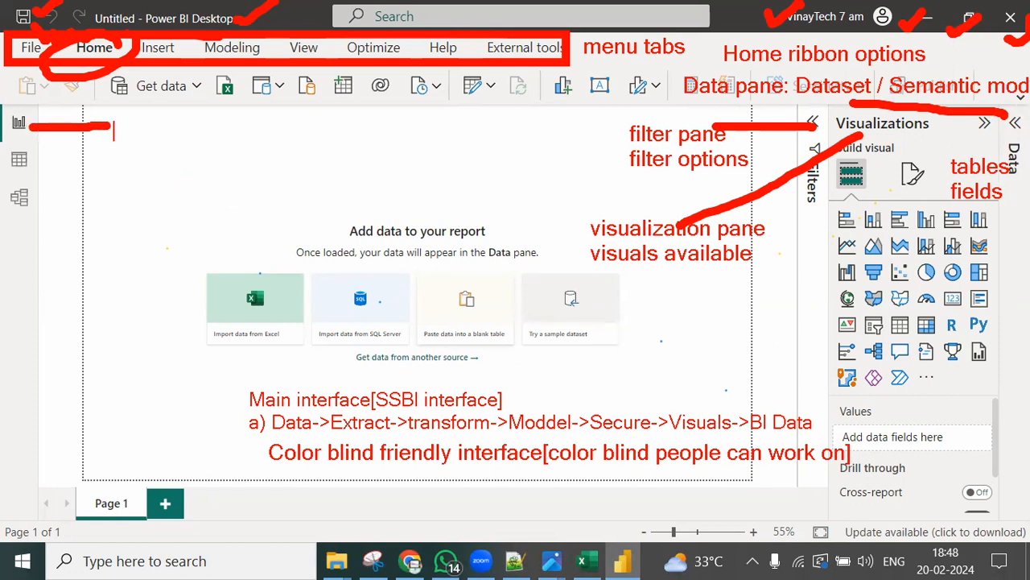
{"action": "type", "text": "report ve"}
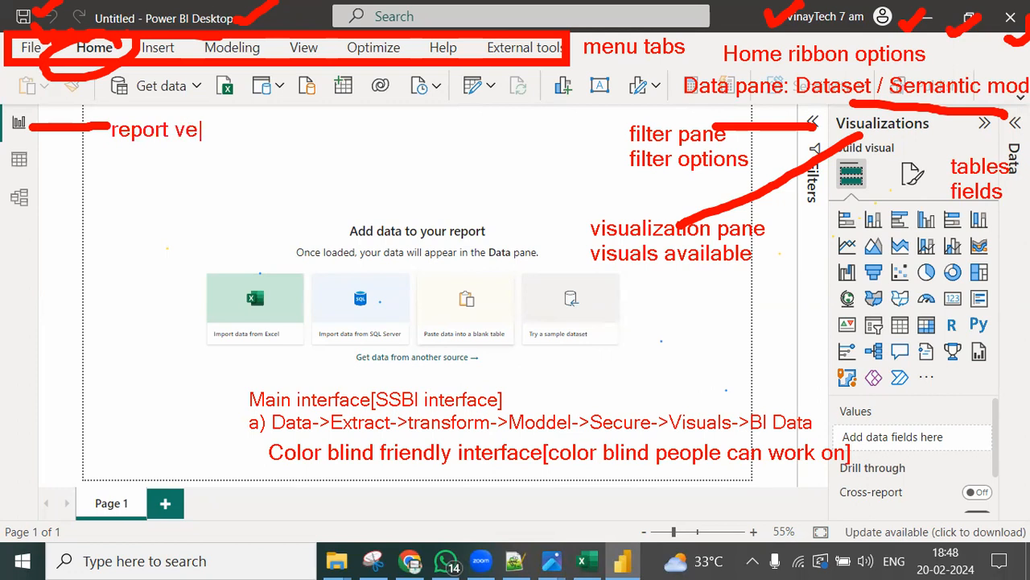
{"action": "key", "text": "BackSpace"}
{"action": "type", "text": "iew"}
Step: Draw red arrows from the Filters, Visualizations and Data panes and from the ribbon toward the report canvas
{"action": "left_click_drag", "start_coordinate": [649, 114], "coordinate": [398, 122]}
{"action": "mouse_move", "coordinate": [886, 210]}
{"action": "left_mouse_down"}
{"action": "mouse_move", "coordinate": [604, 151]}
{"action": "mouse_move", "coordinate": [477, 148]}
{"action": "left_mouse_up"}
{"action": "left_click_drag", "start_coordinate": [984, 247], "coordinate": [964, 257]}
{"action": "mouse_move", "coordinate": [1027, 228]}
{"action": "left_mouse_down"}
{"action": "mouse_move", "coordinate": [443, 165]}
{"action": "mouse_move", "coordinate": [347, 137]}
{"action": "mouse_move", "coordinate": [361, 111]}
{"action": "left_mouse_up"}
{"action": "left_click_drag", "start_coordinate": [333, 141], "coordinate": [358, 171]}
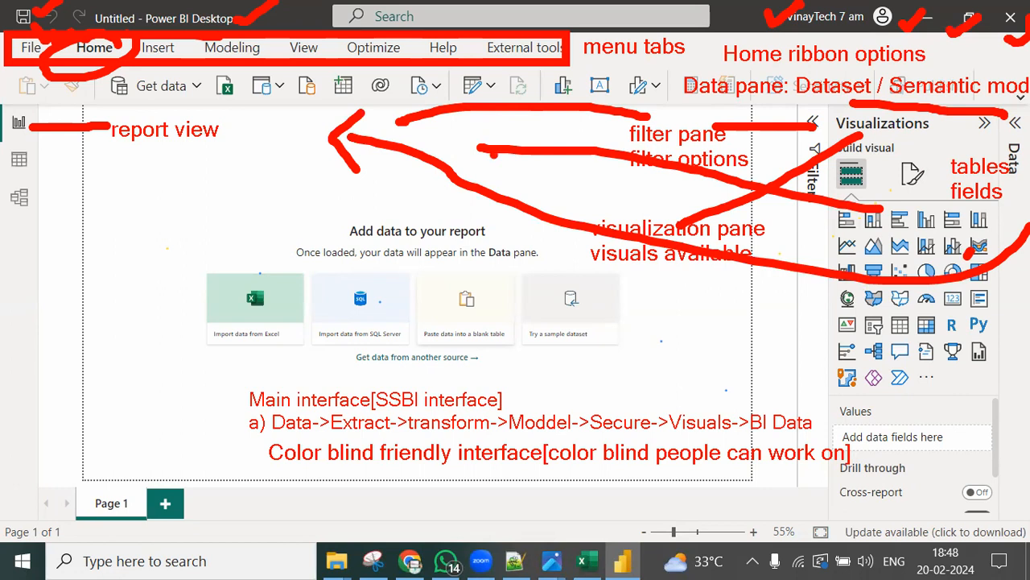
{"action": "mouse_move", "coordinate": [373, 69]}
{"action": "left_mouse_down"}
{"action": "mouse_move", "coordinate": [372, 107]}
{"action": "mouse_move", "coordinate": [359, 102]}
{"action": "mouse_move", "coordinate": [399, 90]}
{"action": "left_mouse_up"}
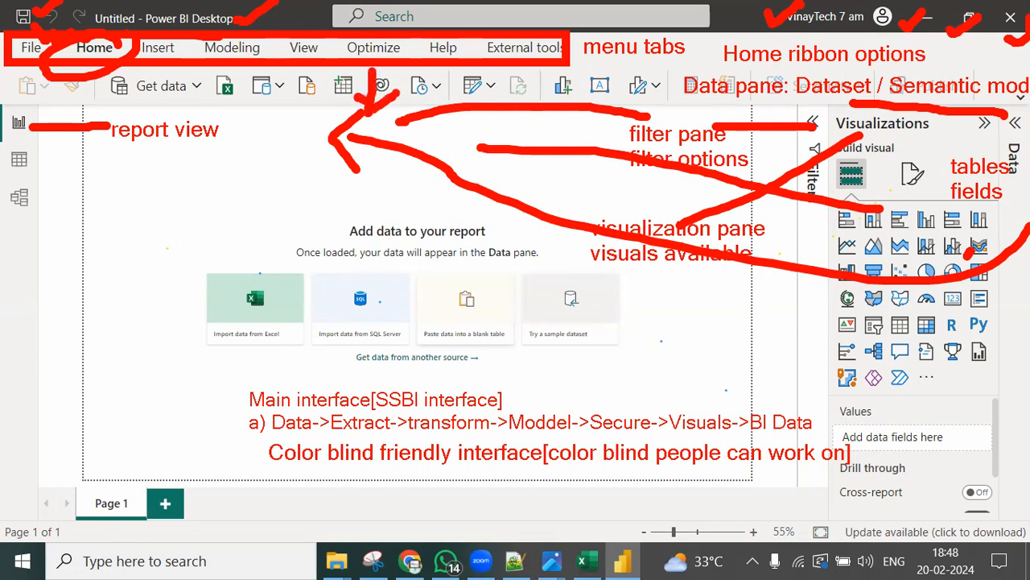
Step: Label the table view icon "Data view / Grid view" with a red line and tick, and draw a blue arrow from the Data pane toward it
{"action": "mouse_move", "coordinate": [29, 167]}
{"action": "left_mouse_down"}
{"action": "mouse_move", "coordinate": [150, 172]}
{"action": "mouse_move", "coordinate": [151, 189]}
{"action": "left_mouse_up"}
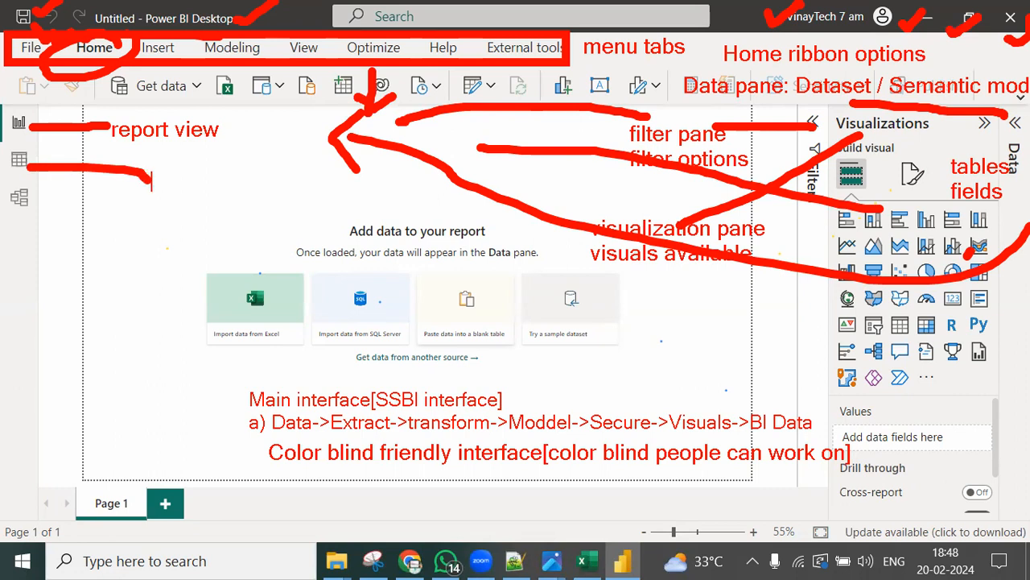
{"action": "type", "text": "Data vi"}
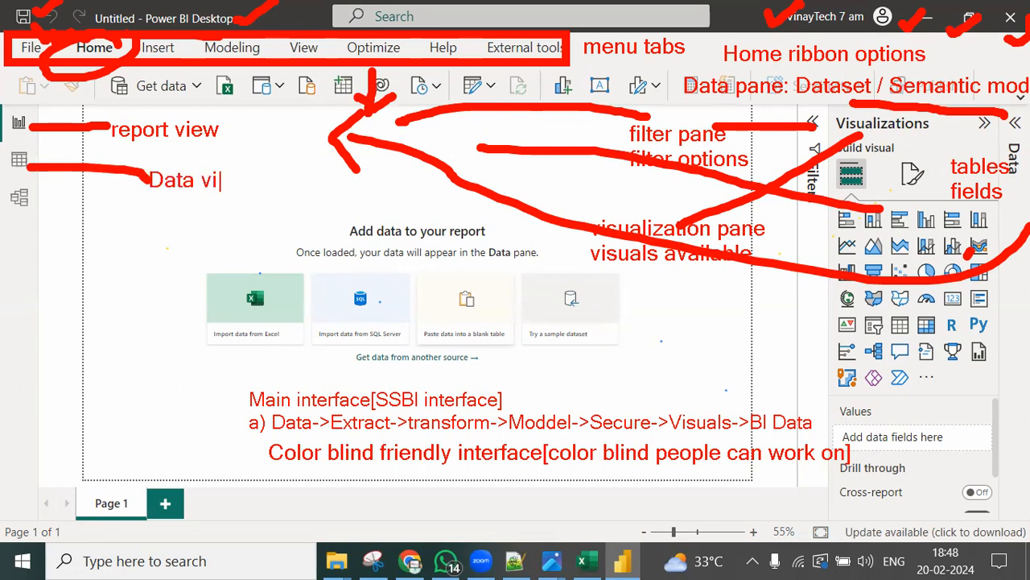
{"action": "type", "text": "ew / Gri view"}
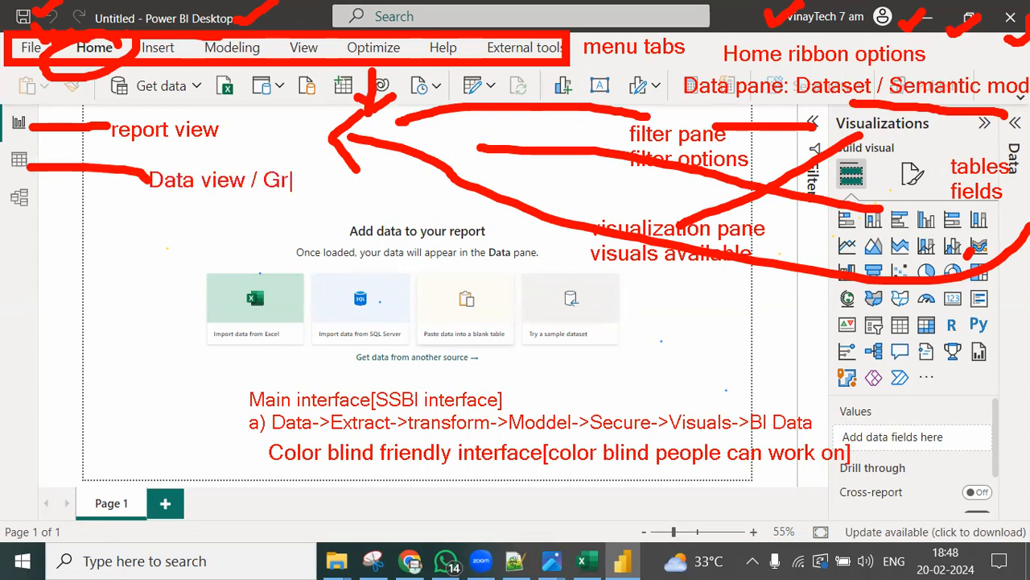
{"action": "key", "text": "Return"}
{"action": "key", "text": "BackSpace"}
{"action": "key", "text": "BackSpace"}
{"action": "key", "text": "BackSpace"}
{"action": "key", "text": "BackSpace"}
{"action": "key", "text": "BackSpace"}
{"action": "key", "text": "BackSpace"}
{"action": "type", "text": "d view"}
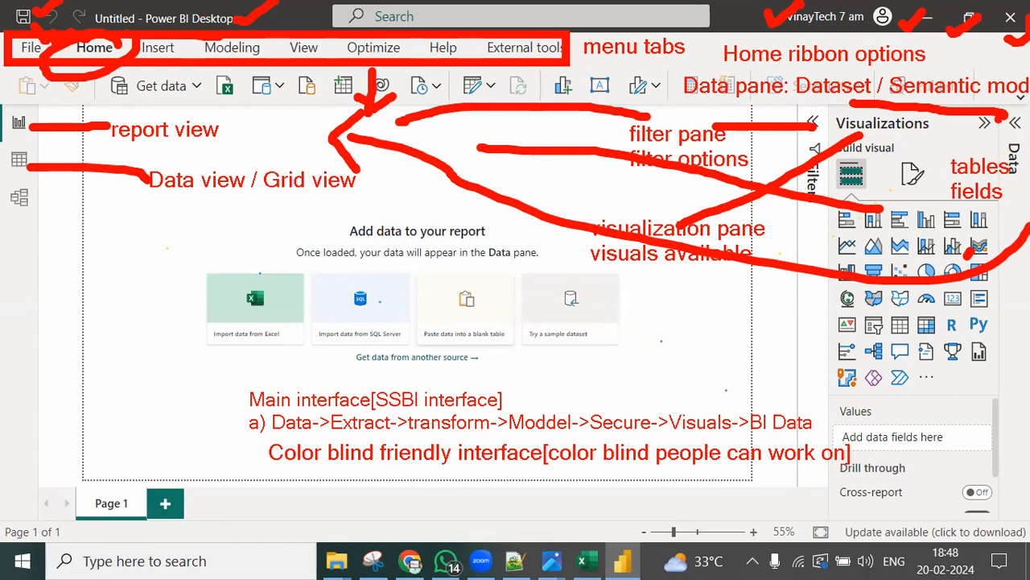
{"action": "left_click_drag", "start_coordinate": [219, 209], "coordinate": [259, 183]}
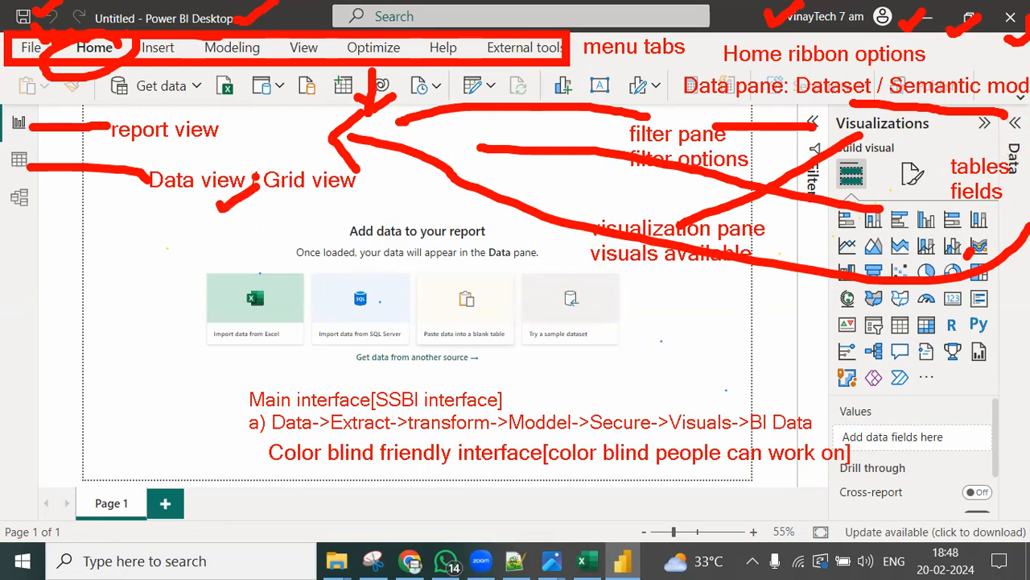
{"action": "mouse_move", "coordinate": [1021, 256]}
{"action": "left_mouse_down"}
{"action": "mouse_move", "coordinate": [419, 201]}
{"action": "mouse_move", "coordinate": [392, 203]}
{"action": "mouse_move", "coordinate": [395, 244]}
{"action": "left_mouse_up"}
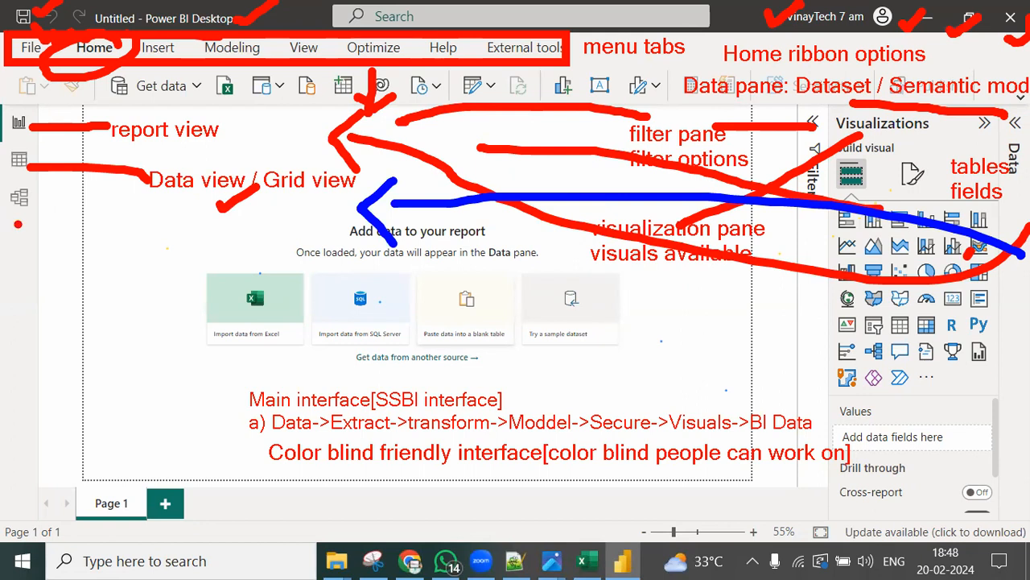
Step: Draw a red arrow to the model view icon and label it "Model view" with "relationship view" on a second line
{"action": "left_click_drag", "start_coordinate": [20, 205], "coordinate": [44, 264]}
{"action": "mouse_move", "coordinate": [19, 201]}
{"action": "left_mouse_down"}
{"action": "mouse_move", "coordinate": [5, 230]}
{"action": "mouse_move", "coordinate": [66, 215]}
{"action": "left_mouse_up"}
{"action": "left_click", "coordinate": [18, 254]}
{"action": "type", "text": "Model view"}
{"action": "key", "text": "Return"}
{"action": "type", "text": "relationship view"}
{"action": "key", "text": "Return"}
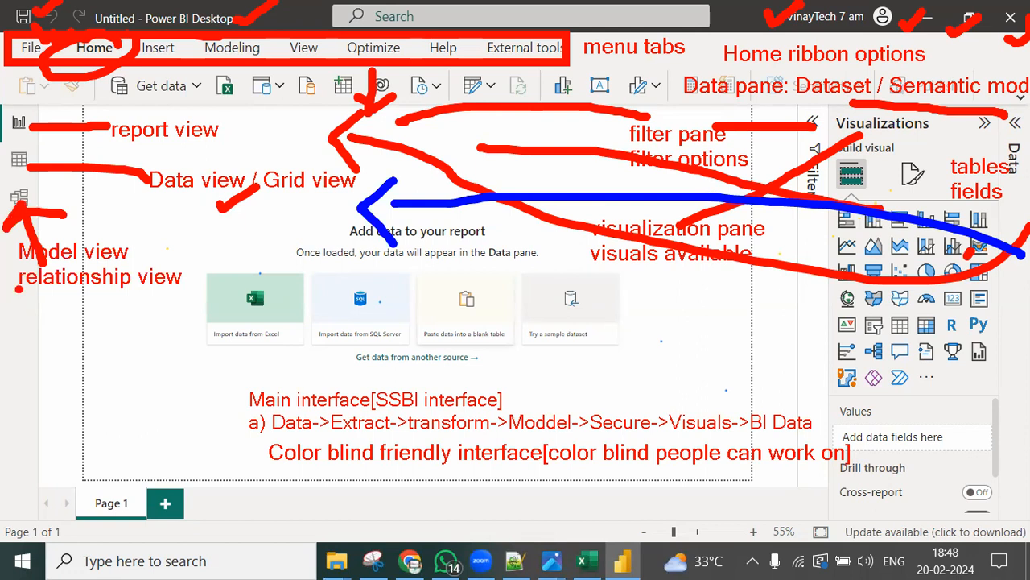
Step: Box the page tabs in red with the note "multiple pages one report can have multiple pages", and mark the "Add data to your report" area
{"action": "mouse_move", "coordinate": [10, 467]}
{"action": "left_mouse_down"}
{"action": "mouse_move", "coordinate": [72, 523]}
{"action": "mouse_move", "coordinate": [198, 538]}
{"action": "left_mouse_up"}
{"action": "type", "text": "t"}
{"action": "type", "text": "multipl"}
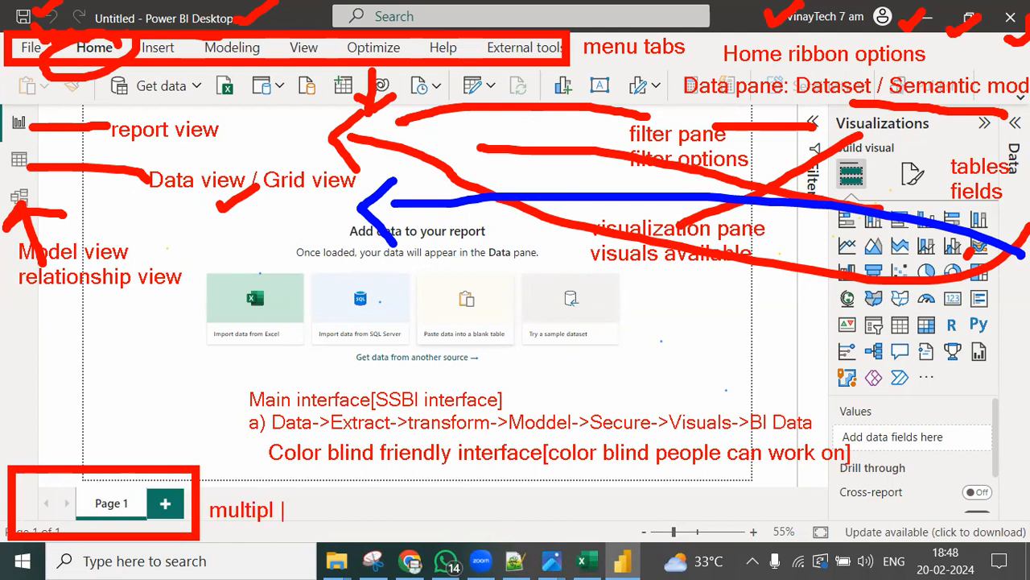
{"action": "key", "text": "BackSpace"}
{"action": "type", "text": "e pages one "}
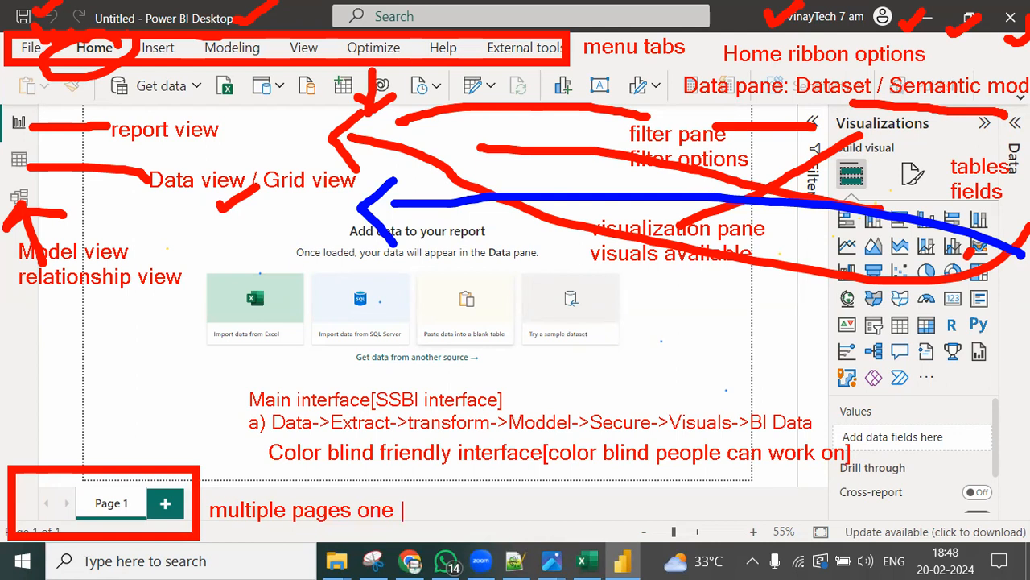
{"action": "type", "text": "report can ha"}
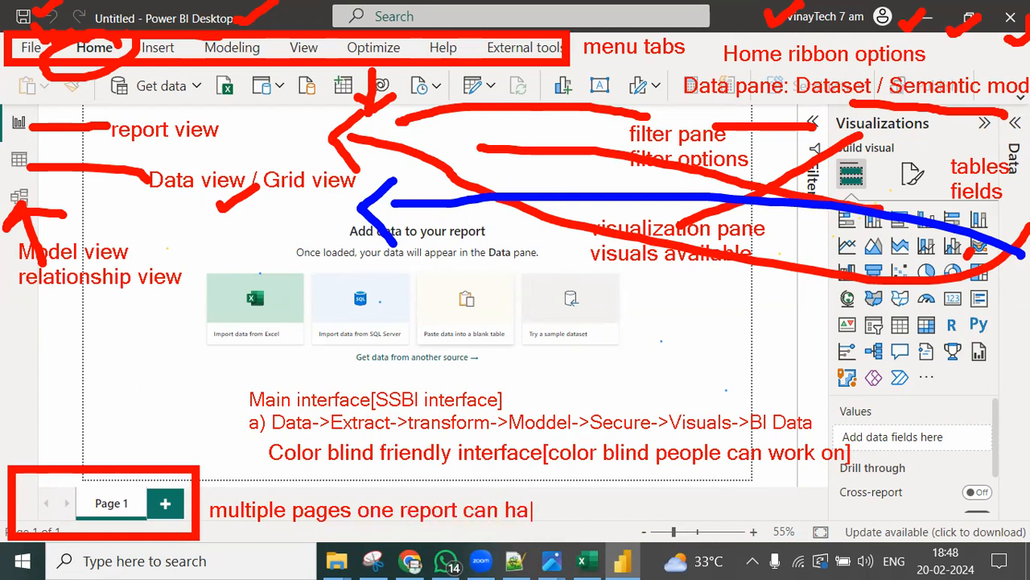
{"action": "type", "text": "ve multiple pahe"}
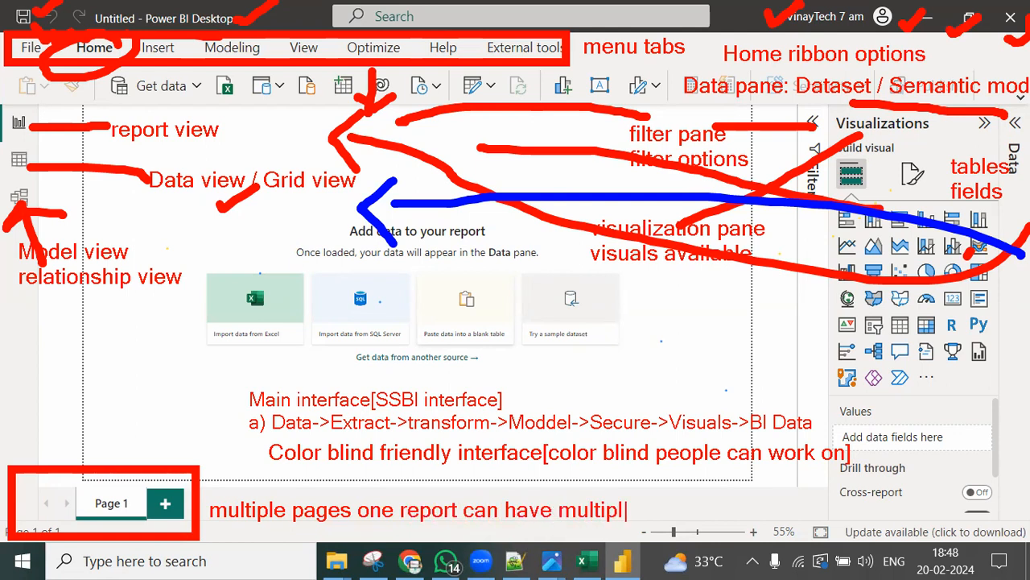
{"action": "key", "text": "BackSpace"}
{"action": "key", "text": "BackSpace"}
{"action": "type", "text": "ges"}
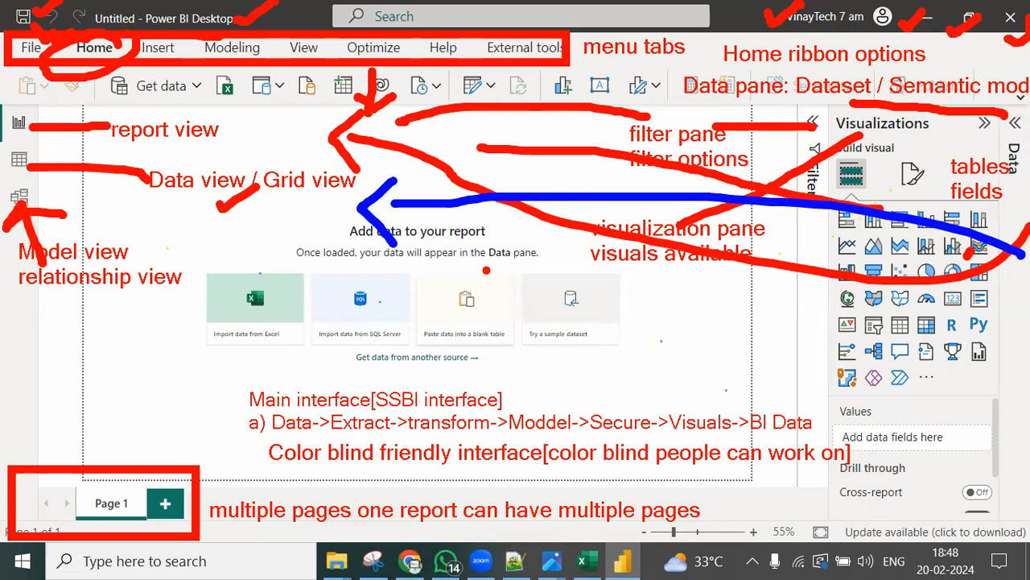
{"action": "mouse_move", "coordinate": [283, 236]}
{"action": "left_mouse_down"}
{"action": "mouse_move", "coordinate": [202, 326]}
{"action": "mouse_move", "coordinate": [359, 278]}
{"action": "mouse_move", "coordinate": [404, 282]}
{"action": "mouse_move", "coordinate": [465, 265]}
{"action": "mouse_move", "coordinate": [508, 272]}
{"action": "mouse_move", "coordinate": [530, 302]}
{"action": "left_mouse_up"}
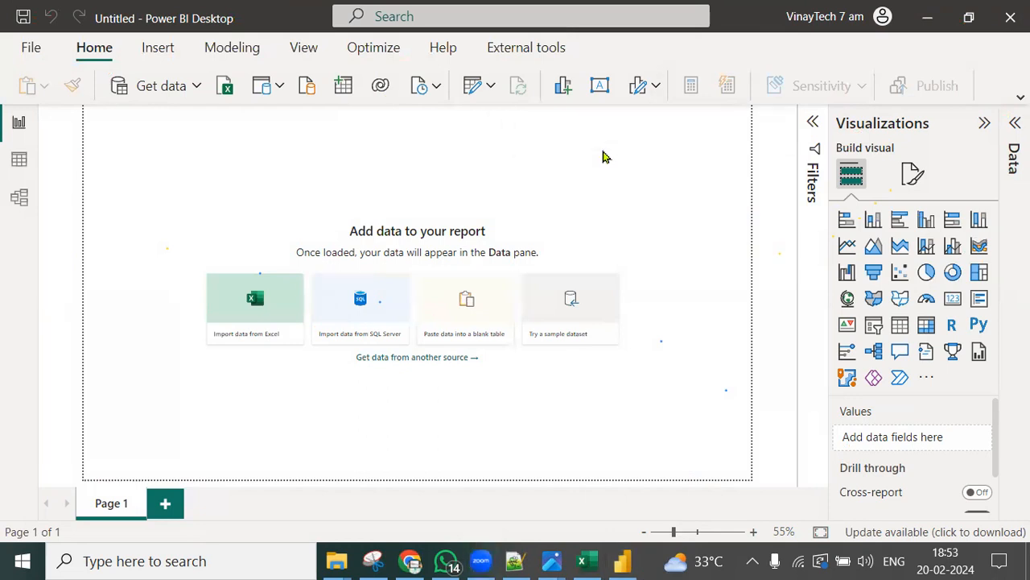
Step: Close the 16_1.jpeg image in Photos, review the Self Service BI example in 16.jpeg, and return to Power BI Desktop
{"action": "mouse_move", "coordinate": [552, 561]}
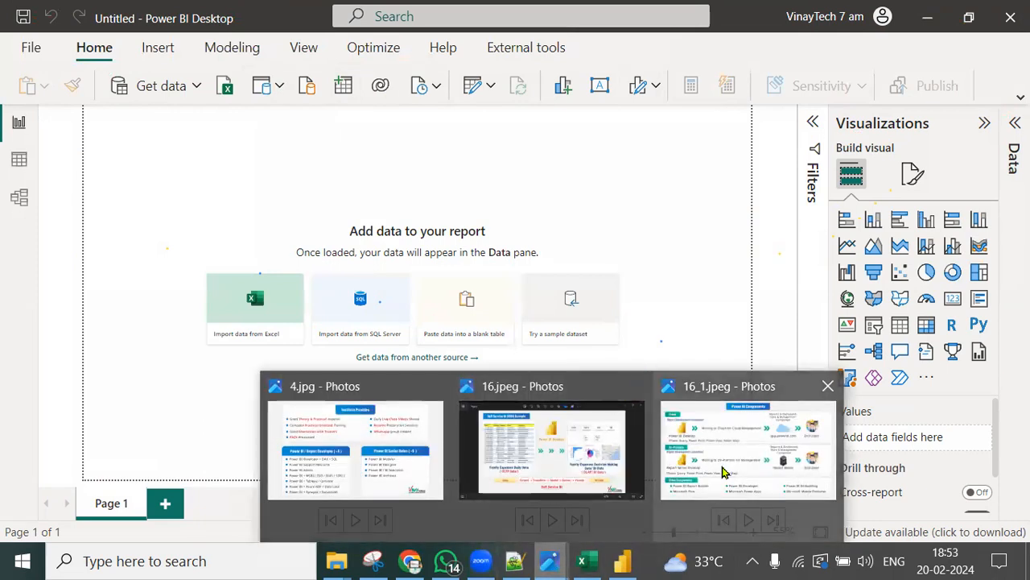
{"action": "left_click", "coordinate": [828, 386]}
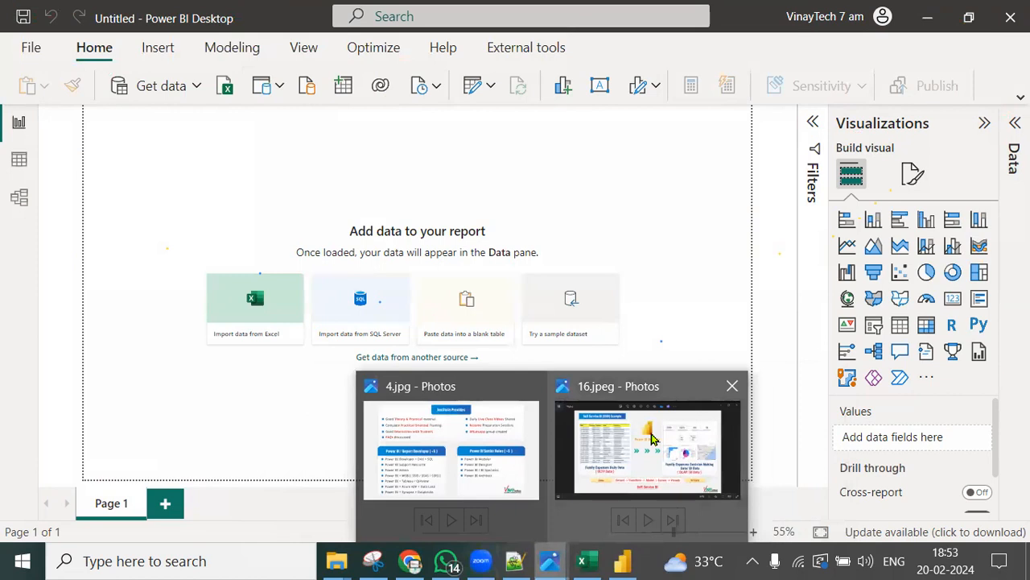
{"action": "left_click", "coordinate": [532, 385]}
{"action": "left_click", "coordinate": [538, 441]}
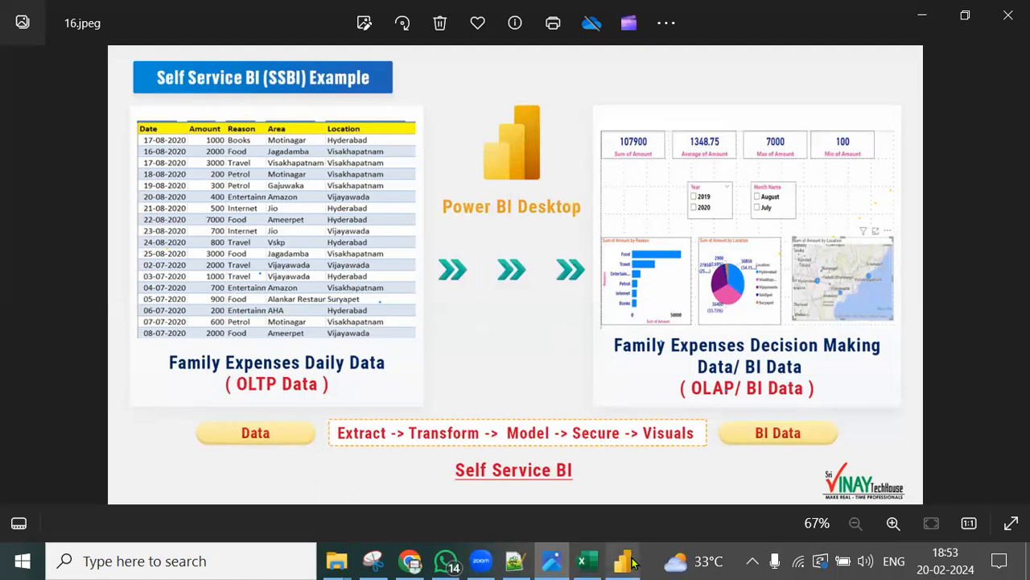
{"action": "mouse_move", "coordinate": [634, 563]}
{"action": "left_click", "coordinate": [642, 513]}
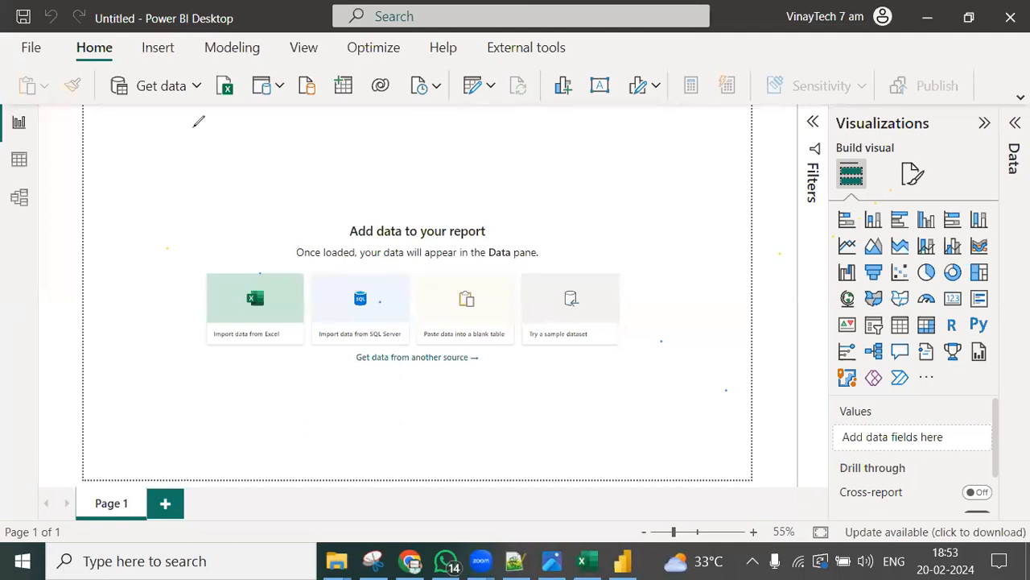
Step: Draw circled pink numbers: 1 at Get data, 2 at Transform data, 3 at model view, 4 below Modeling and 5 on the canvas
{"action": "mouse_move", "coordinate": [179, 97]}
{"action": "left_mouse_down"}
{"action": "mouse_move", "coordinate": [180, 112]}
{"action": "mouse_move", "coordinate": [164, 105]}
{"action": "mouse_move", "coordinate": [186, 87]}
{"action": "left_mouse_up"}
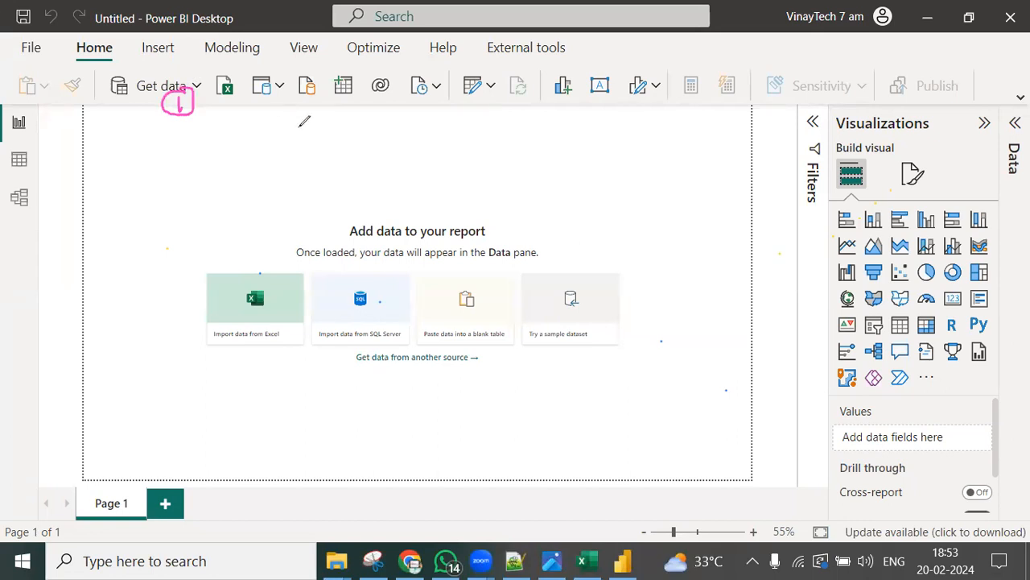
{"action": "mouse_move", "coordinate": [478, 97]}
{"action": "left_mouse_down"}
{"action": "mouse_move", "coordinate": [492, 114]}
{"action": "mouse_move", "coordinate": [493, 95]}
{"action": "left_mouse_up"}
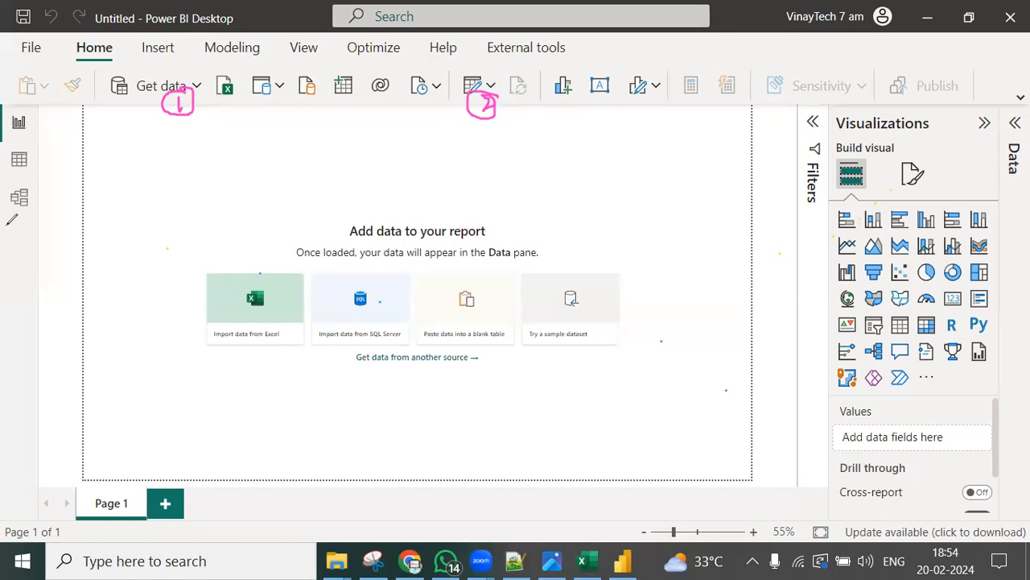
{"action": "mouse_move", "coordinate": [13, 219]}
{"action": "left_mouse_down"}
{"action": "mouse_move", "coordinate": [12, 239]}
{"action": "mouse_move", "coordinate": [4, 214]}
{"action": "mouse_move", "coordinate": [32, 246]}
{"action": "mouse_move", "coordinate": [29, 211]}
{"action": "left_mouse_up"}
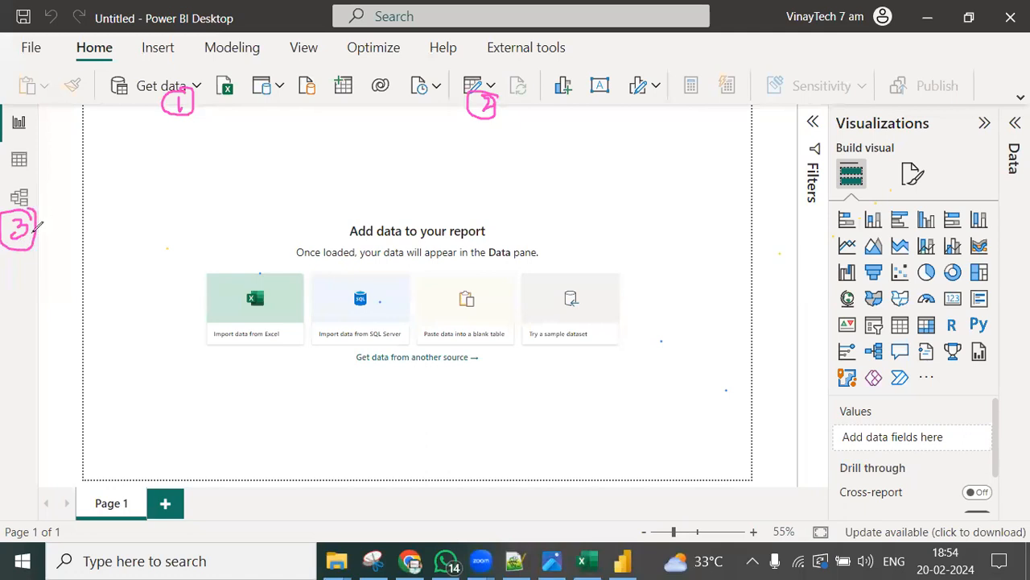
{"action": "mouse_move", "coordinate": [245, 58]}
{"action": "left_mouse_down"}
{"action": "mouse_move", "coordinate": [253, 84]}
{"action": "mouse_move", "coordinate": [241, 74]}
{"action": "mouse_move", "coordinate": [274, 58]}
{"action": "left_mouse_up"}
{"action": "mouse_move", "coordinate": [319, 200]}
{"action": "left_mouse_down"}
{"action": "mouse_move", "coordinate": [322, 240]}
{"action": "mouse_move", "coordinate": [338, 199]}
{"action": "mouse_move", "coordinate": [298, 185]}
{"action": "mouse_move", "coordinate": [362, 192]}
{"action": "left_mouse_up"}
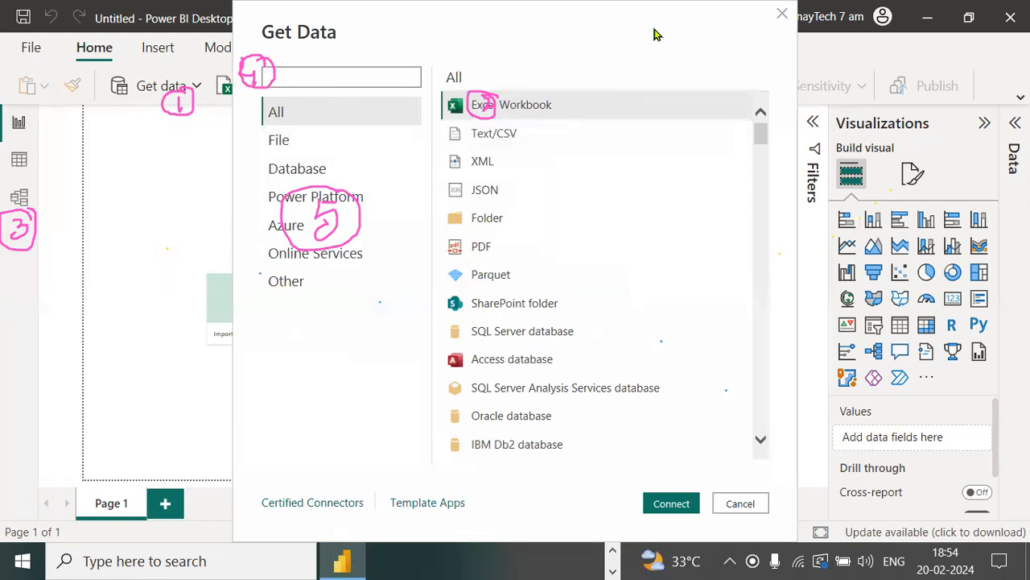
Step: Choose Excel Workbook as the Get Data source and connect to it
{"action": "left_click_drag", "start_coordinate": [654, 34], "coordinate": [907, 189]}
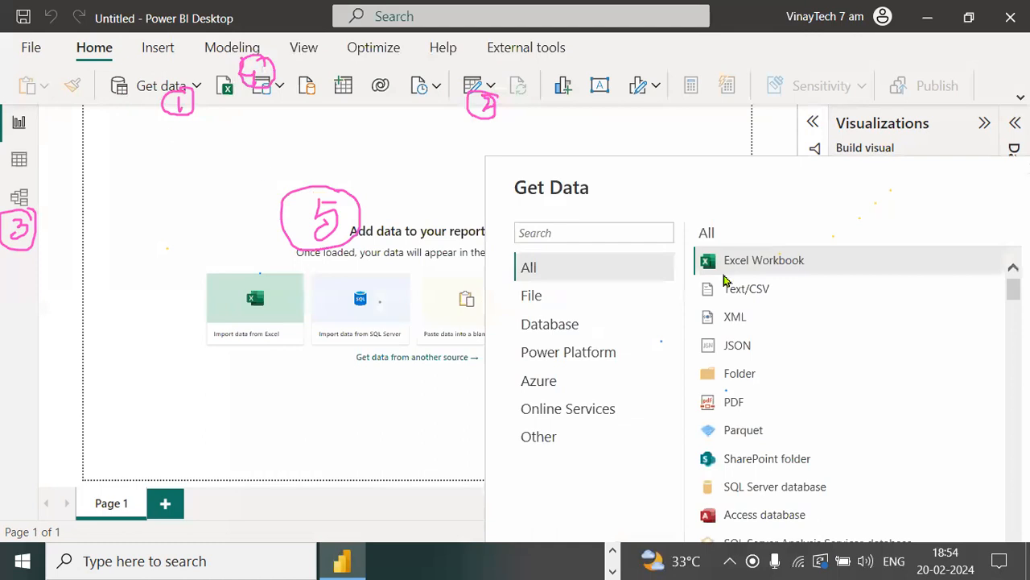
{"action": "left_click", "coordinate": [786, 266]}
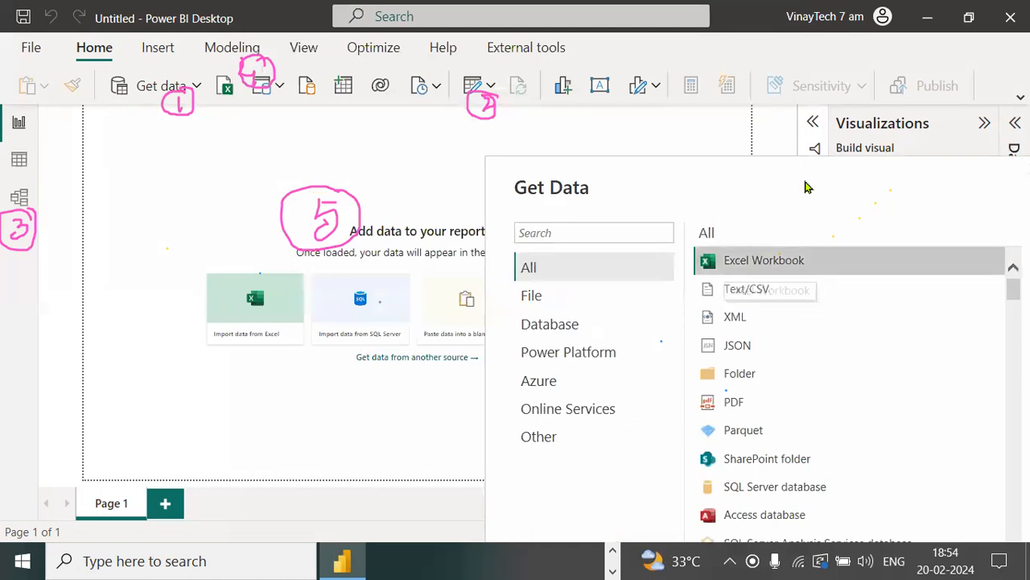
{"action": "left_click_drag", "start_coordinate": [799, 188], "coordinate": [798, 33]}
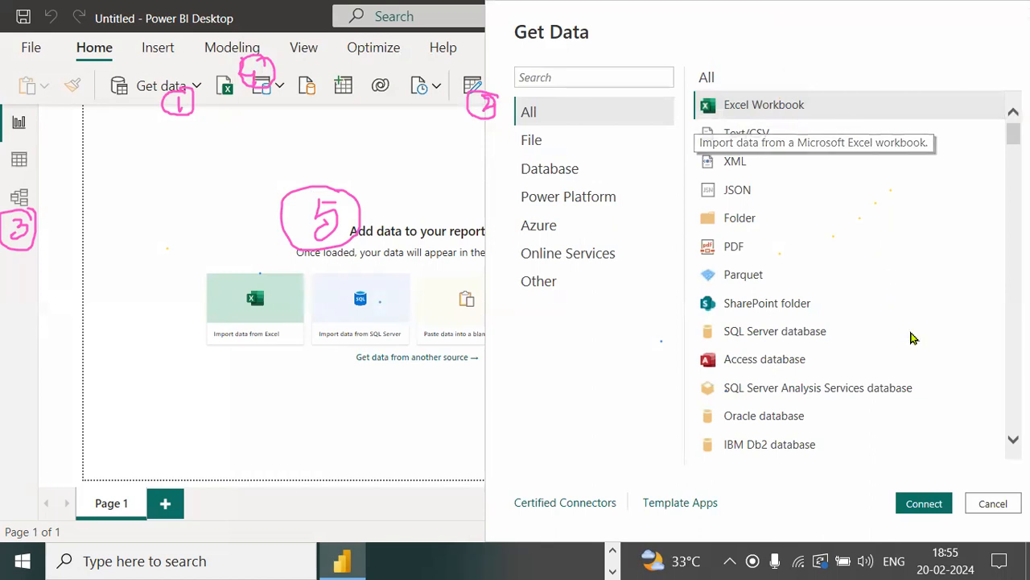
{"action": "left_click", "coordinate": [924, 504]}
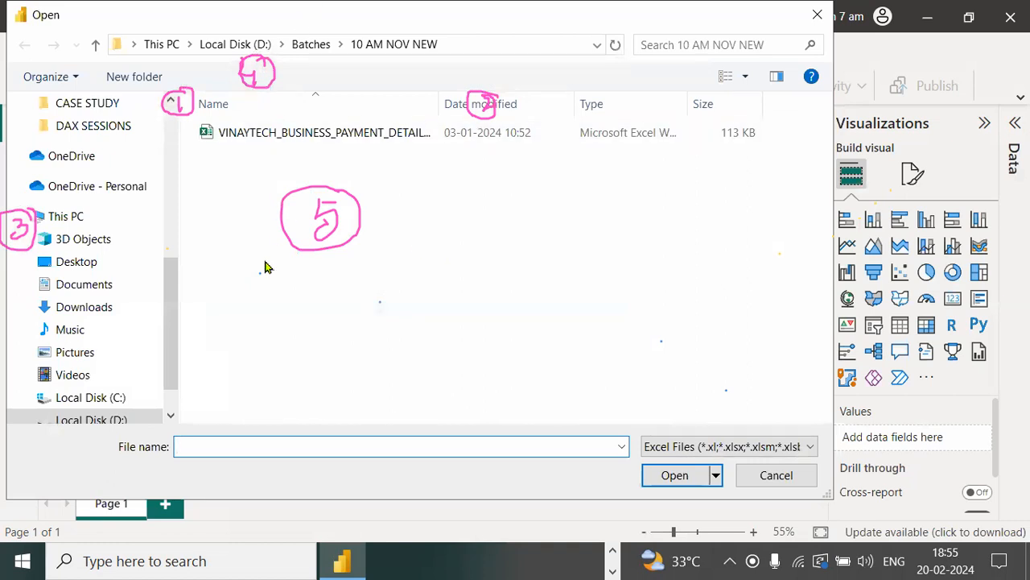
Step: Open Family_Expenses_Daily_Data from the Batches > 5 PM JAN folder and select the Daily Expenses Data sheet for import
{"action": "scroll", "coordinate": [127, 303], "scroll_direction": "up", "scroll_amount": 3}
{"action": "scroll", "coordinate": [131, 309], "scroll_direction": "up", "scroll_amount": 3}
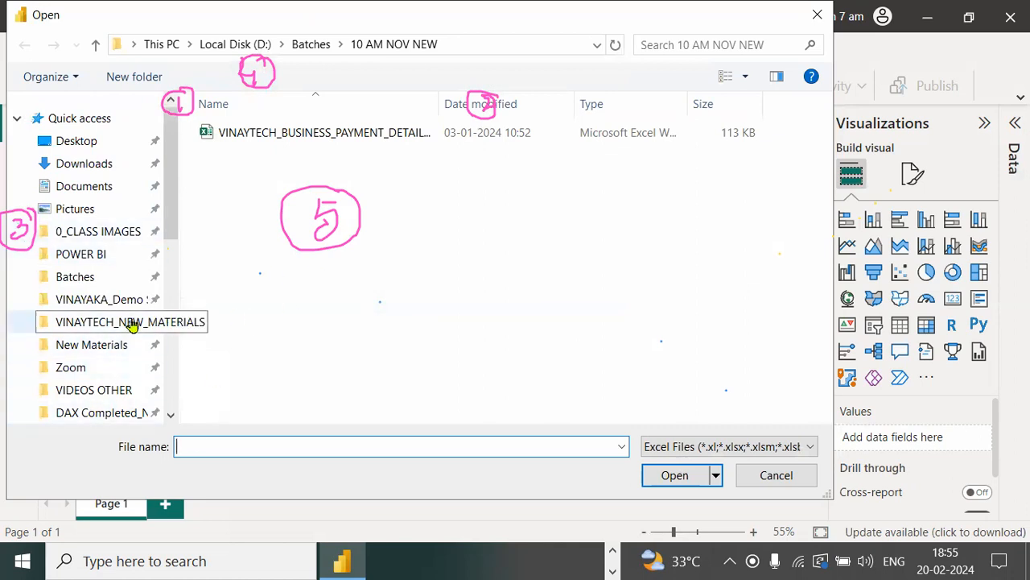
{"action": "left_click", "coordinate": [71, 277]}
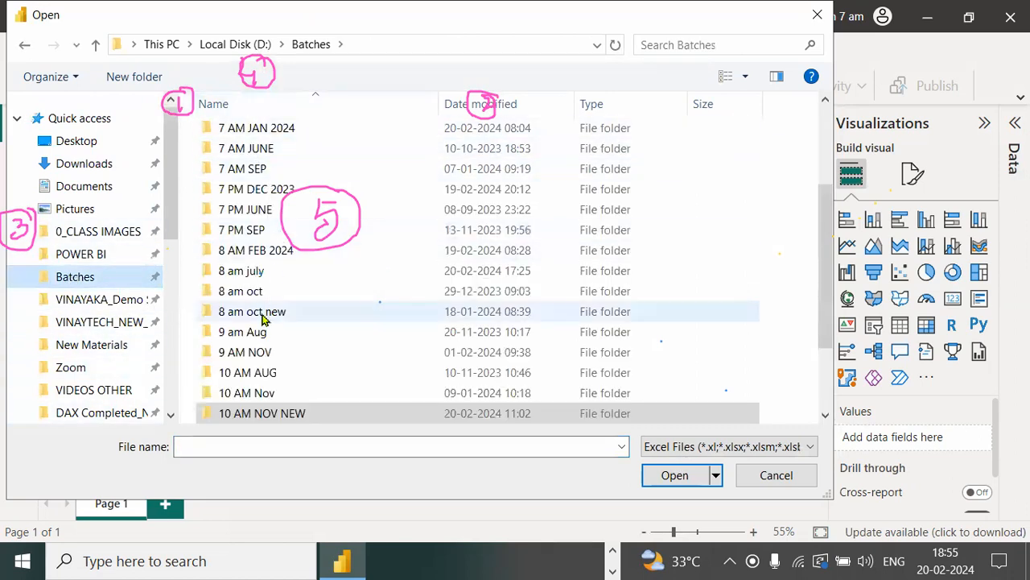
{"action": "scroll", "coordinate": [250, 149], "scroll_direction": "up", "scroll_amount": 3}
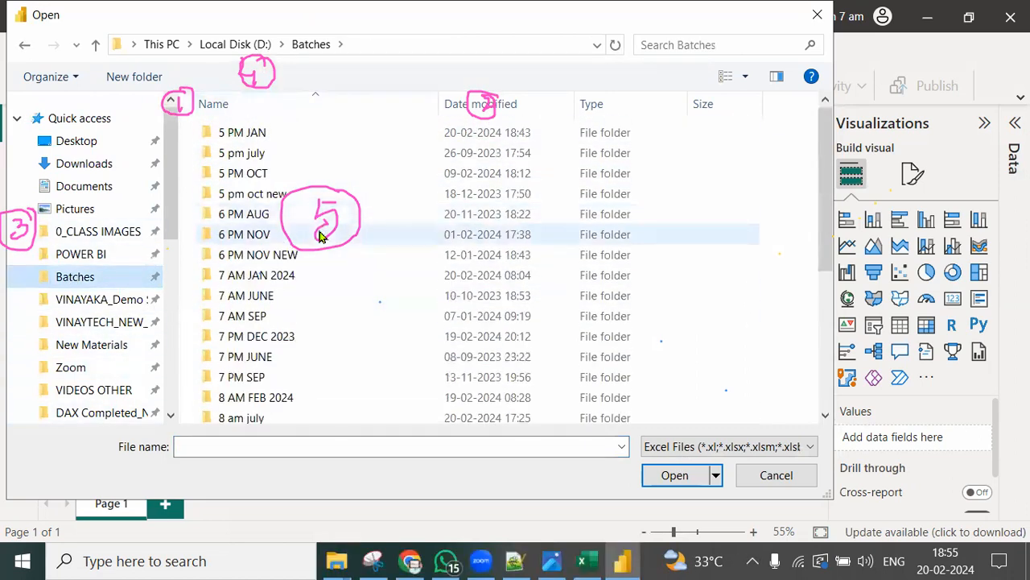
{"action": "double_click", "coordinate": [255, 134]}
{"action": "left_click", "coordinate": [326, 155]}
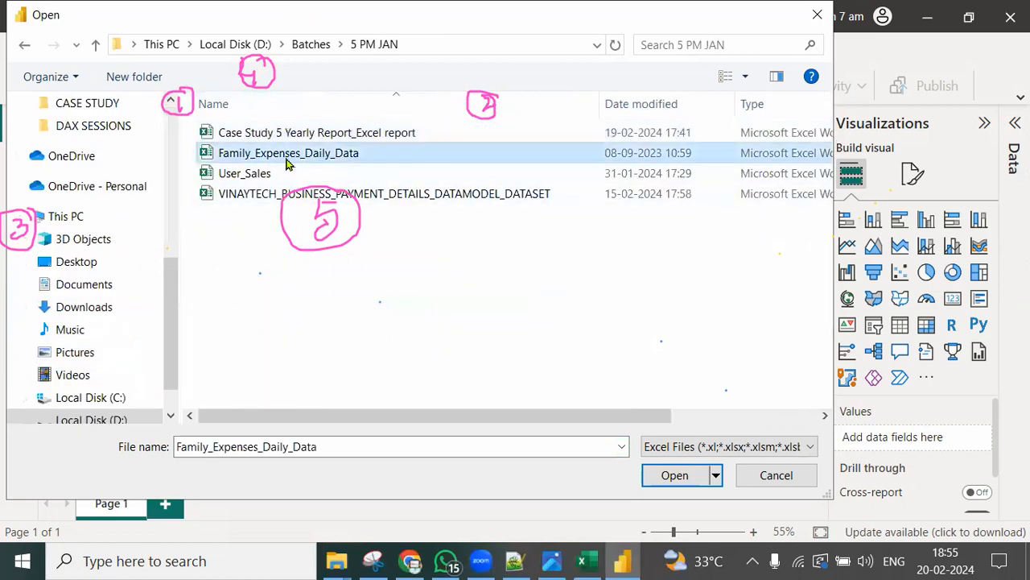
{"action": "left_click", "coordinate": [675, 475]}
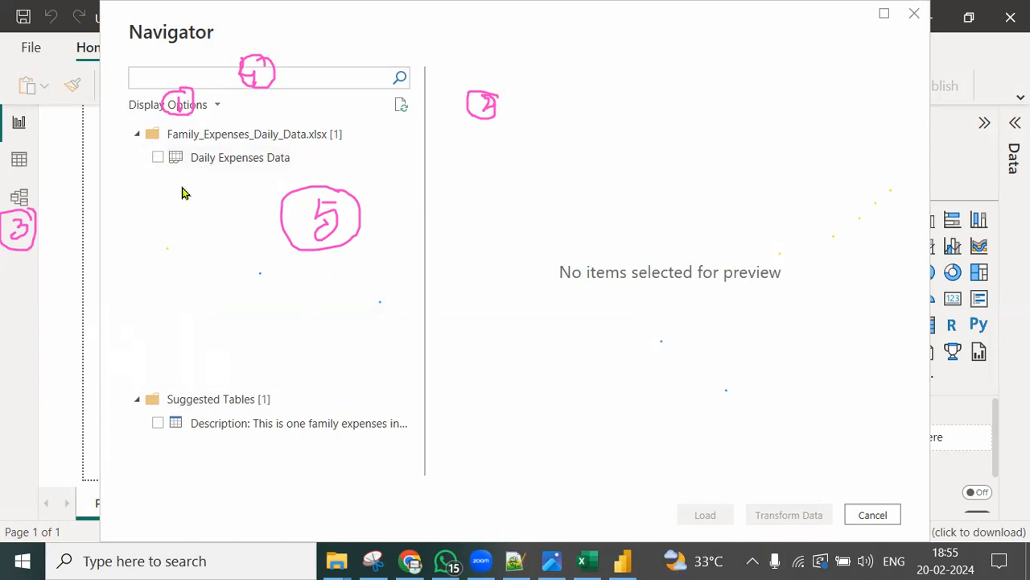
{"action": "left_click", "coordinate": [159, 158]}
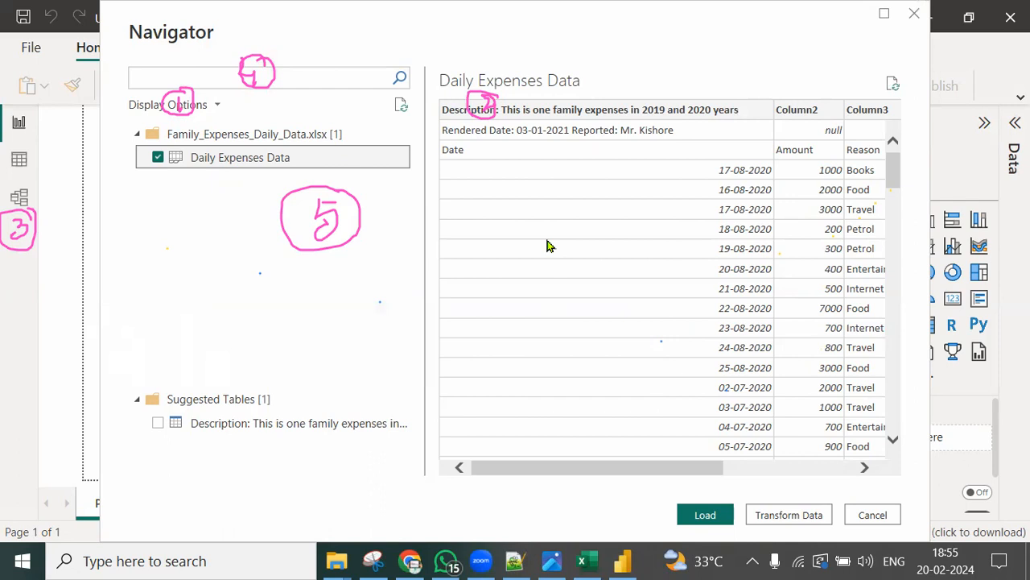
Step: Load the Daily Expenses Data sheet, draw temporary red arrows from Get data to the loaded table and on to data view, and clear them
{"action": "left_click", "coordinate": [709, 513]}
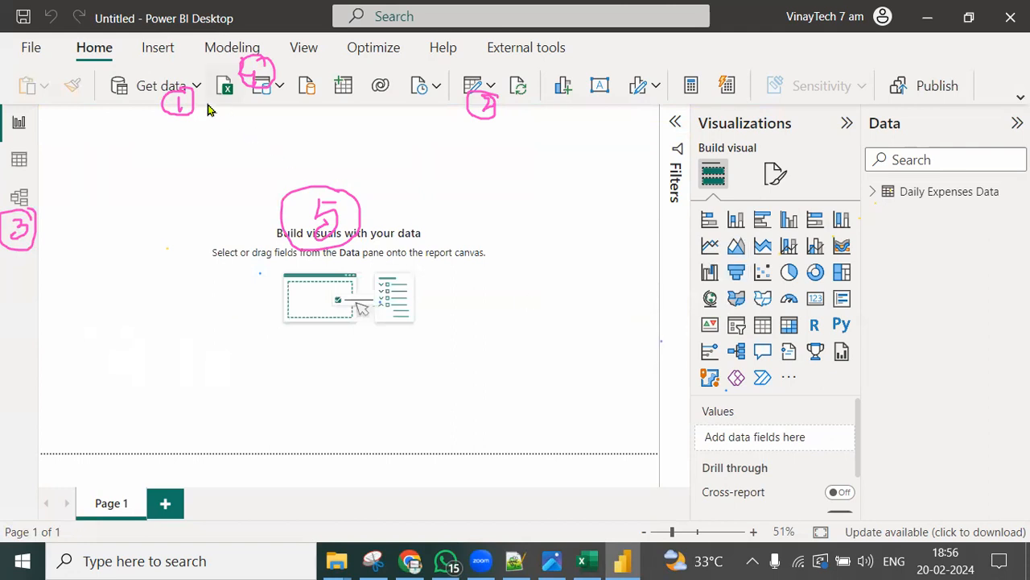
{"action": "mouse_move", "coordinate": [203, 83]}
{"action": "left_mouse_down"}
{"action": "mouse_move", "coordinate": [852, 199]}
{"action": "mouse_move", "coordinate": [835, 226]}
{"action": "mouse_move", "coordinate": [1029, 215]}
{"action": "left_mouse_up"}
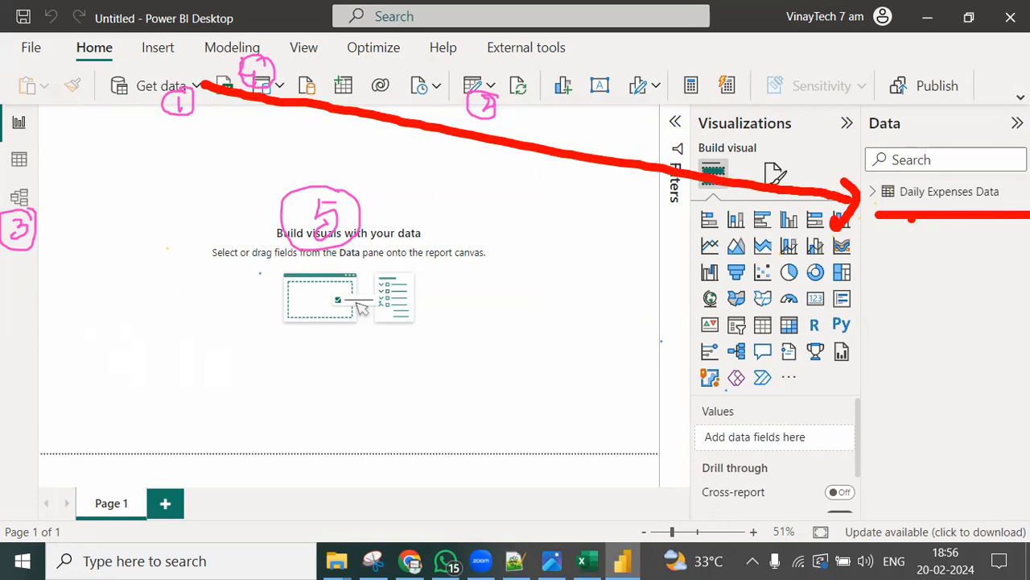
{"action": "mouse_move", "coordinate": [904, 209]}
{"action": "left_mouse_down"}
{"action": "mouse_move", "coordinate": [298, 210]}
{"action": "mouse_move", "coordinate": [37, 148]}
{"action": "mouse_move", "coordinate": [35, 188]}
{"action": "mouse_move", "coordinate": [72, 146]}
{"action": "left_mouse_up"}
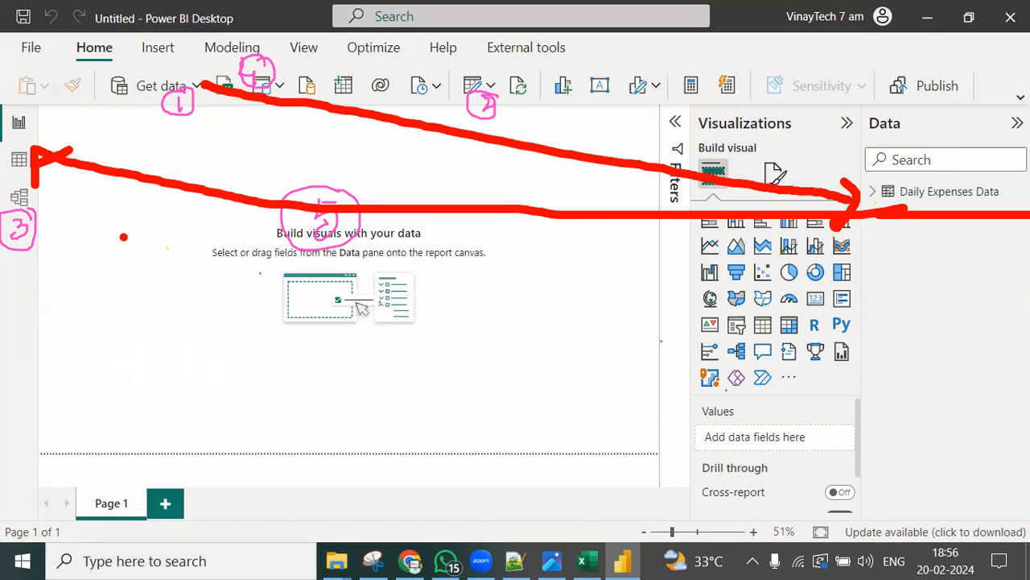
{"action": "key", "text": "Escape"}
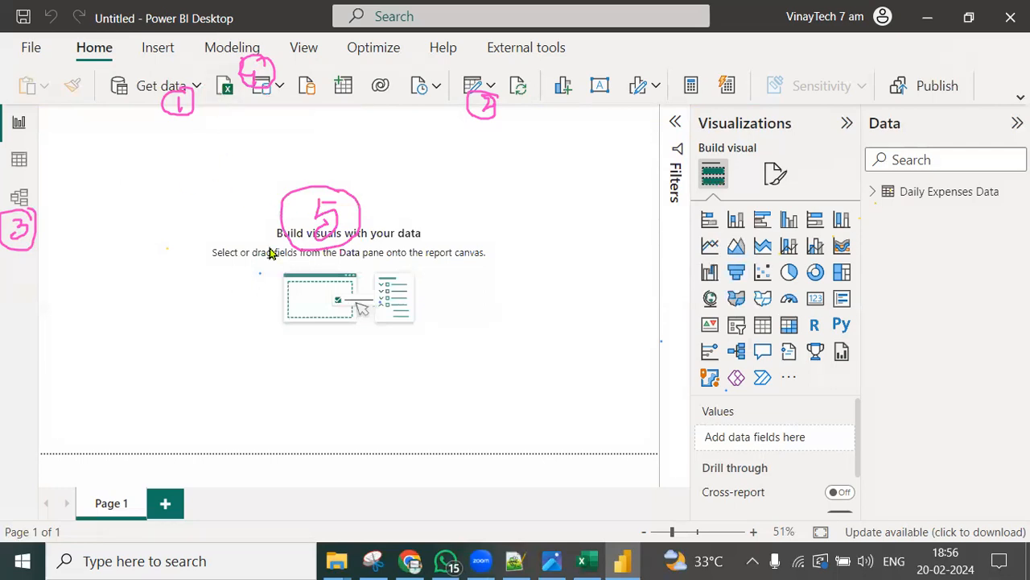
Step: Review the common data sources, expand the Daily Expenses Data fields, and view the table's rows in data view
{"action": "left_click", "coordinate": [197, 85]}
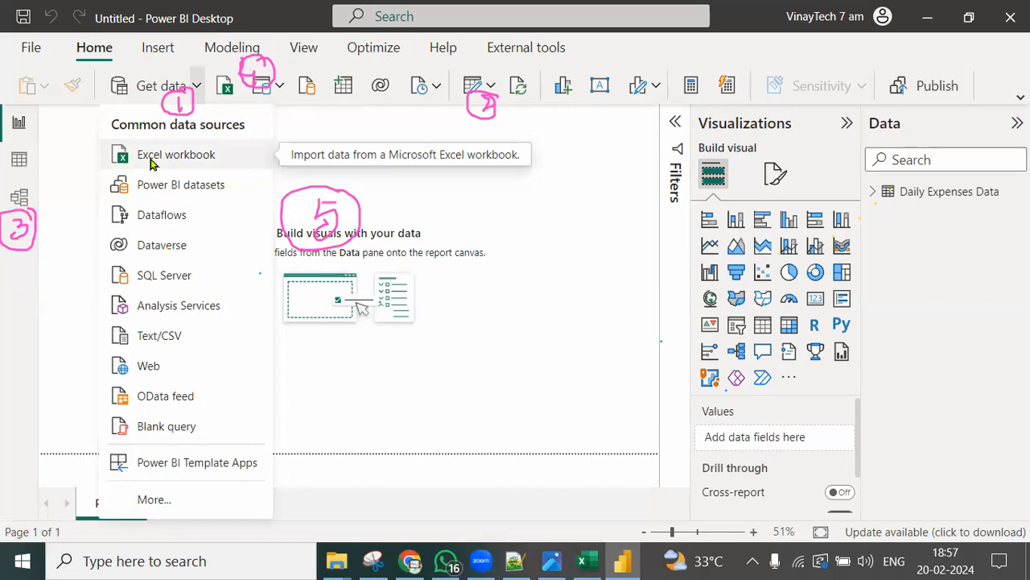
{"action": "left_click", "coordinate": [630, 263]}
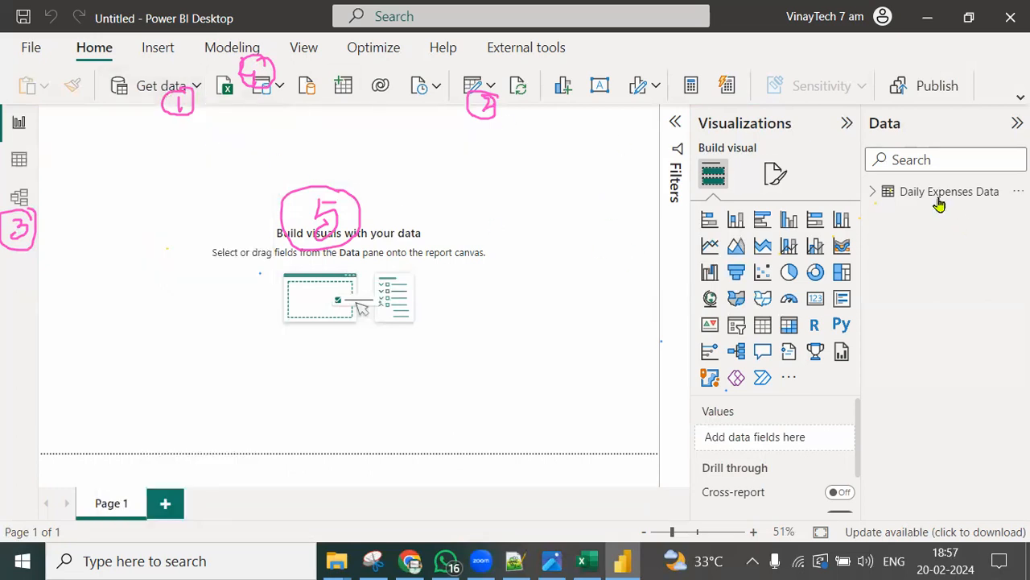
{"action": "left_click", "coordinate": [876, 193]}
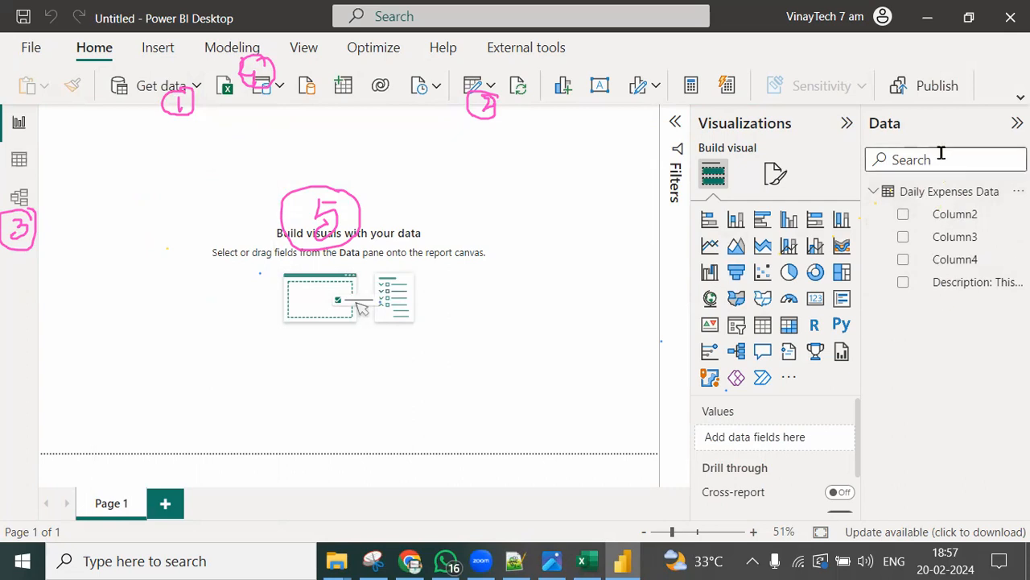
{"action": "left_click", "coordinate": [22, 162]}
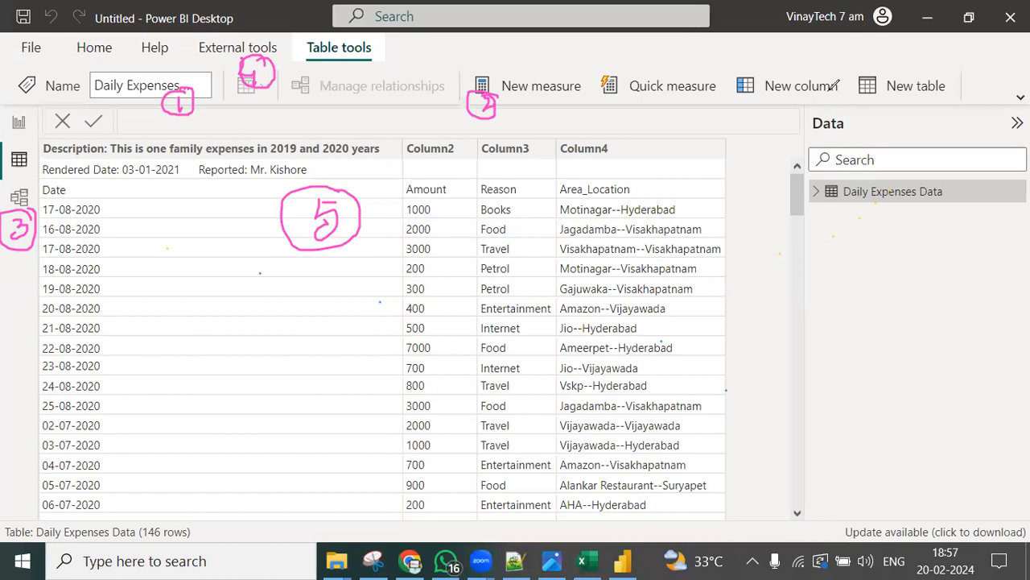
Step: Replace the circled annotations in report view with small pink numbers: 1 at Get data, 2 at Transform data, 3 at model view, 4 below Modeling, 5 above the canvas
{"action": "key", "text": "Escape"}
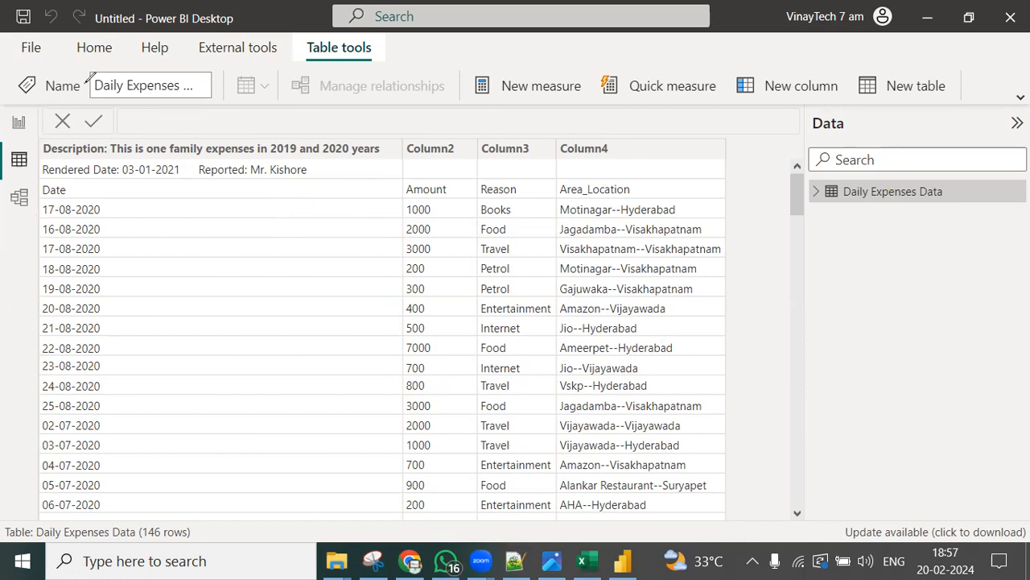
{"action": "left_click", "coordinate": [21, 122]}
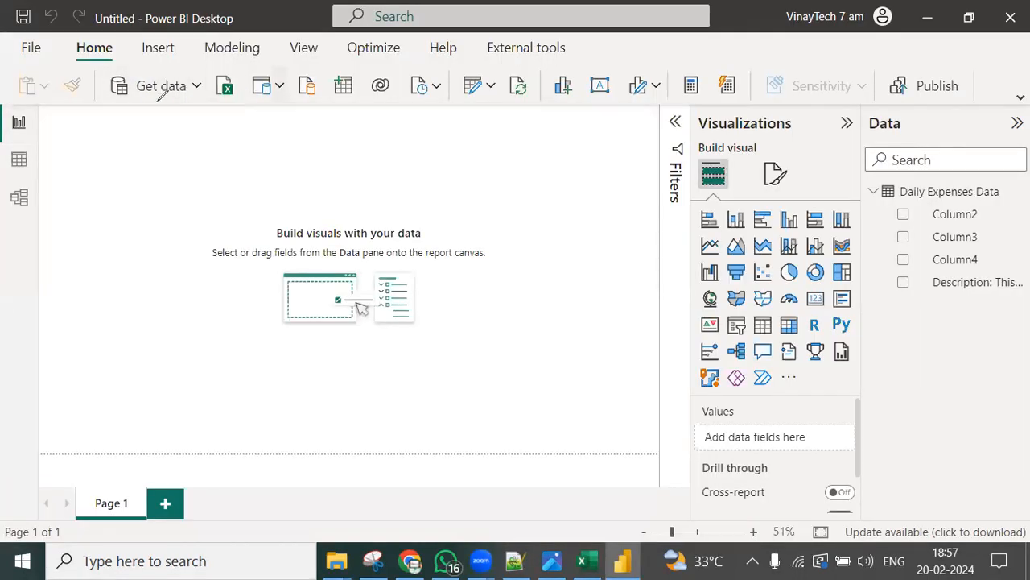
{"action": "left_click_drag", "start_coordinate": [169, 95], "coordinate": [169, 104]}
{"action": "left_click_drag", "start_coordinate": [480, 94], "coordinate": [494, 99]}
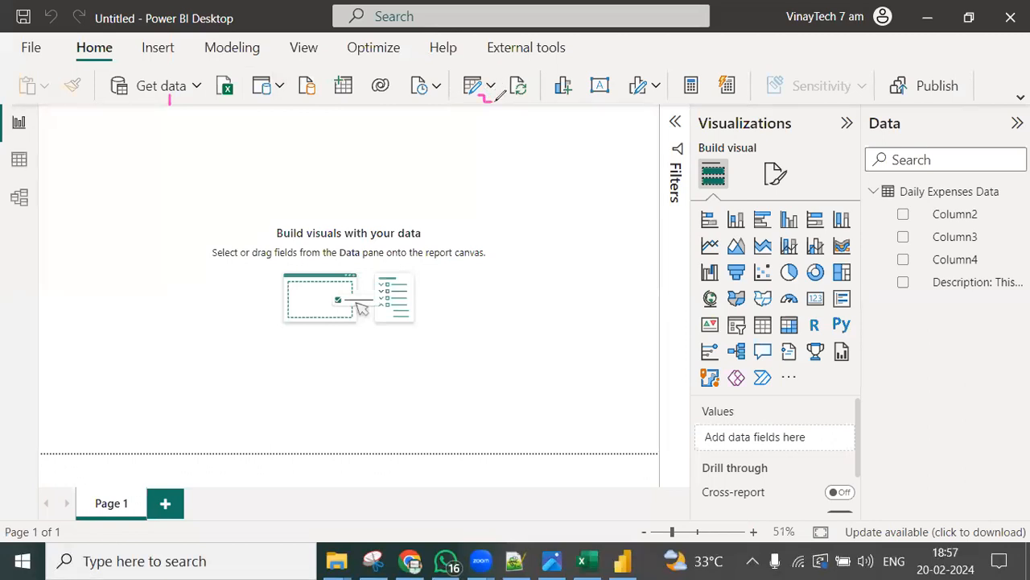
{"action": "left_click_drag", "start_coordinate": [24, 207], "coordinate": [31, 216]}
{"action": "left_click_drag", "start_coordinate": [323, 106], "coordinate": [321, 118]}
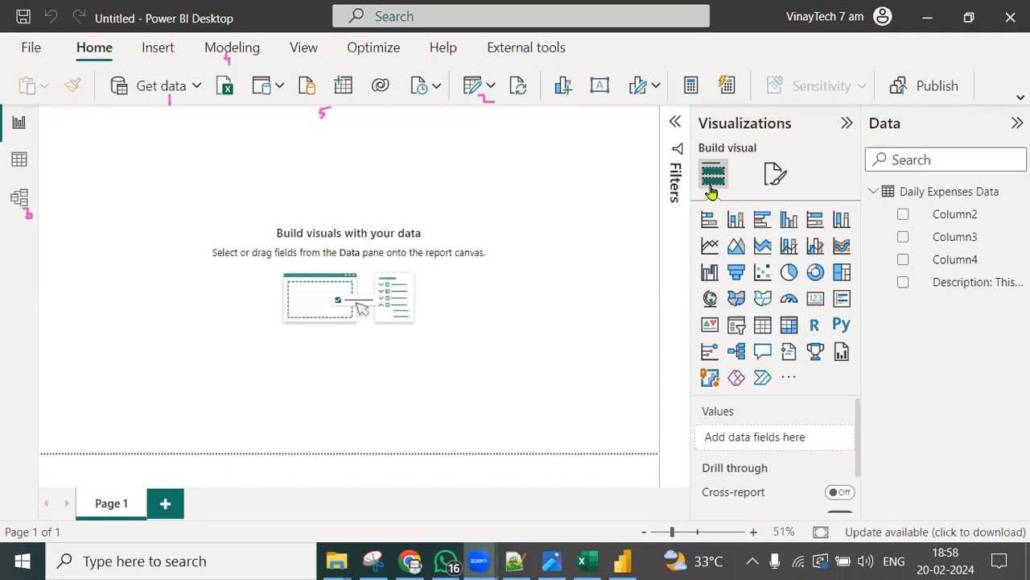
Step: Show the table in data view, switch to the demo notes in Notepad++, and highlight the line requesting email address and mobile number
{"action": "left_click", "coordinate": [18, 159]}
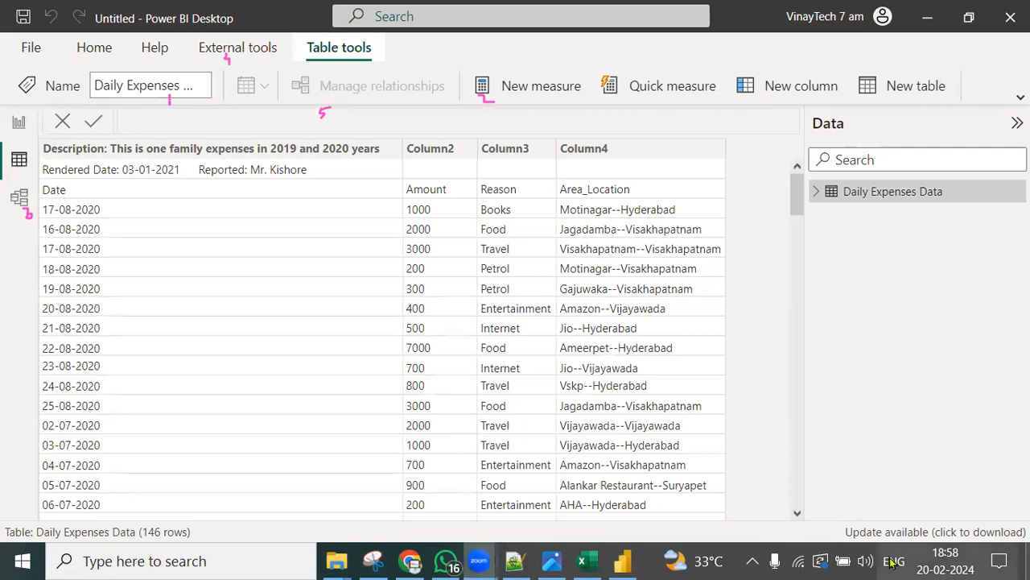
{"action": "left_click", "coordinate": [516, 561]}
{"action": "scroll", "coordinate": [451, 375], "scroll_direction": "up", "scroll_amount": 14}
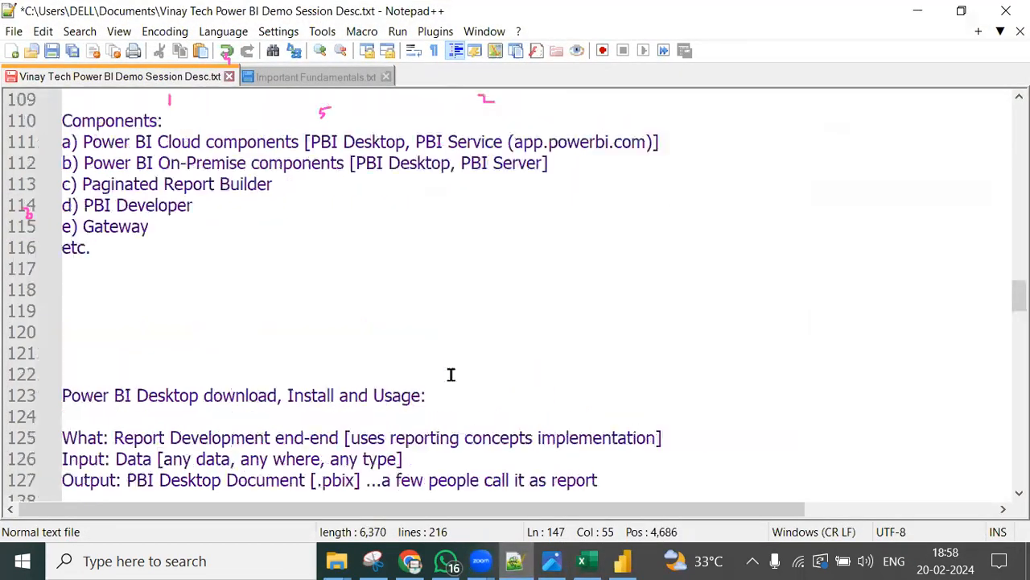
{"action": "scroll", "coordinate": [451, 375], "scroll_direction": "up", "scroll_amount": 18}
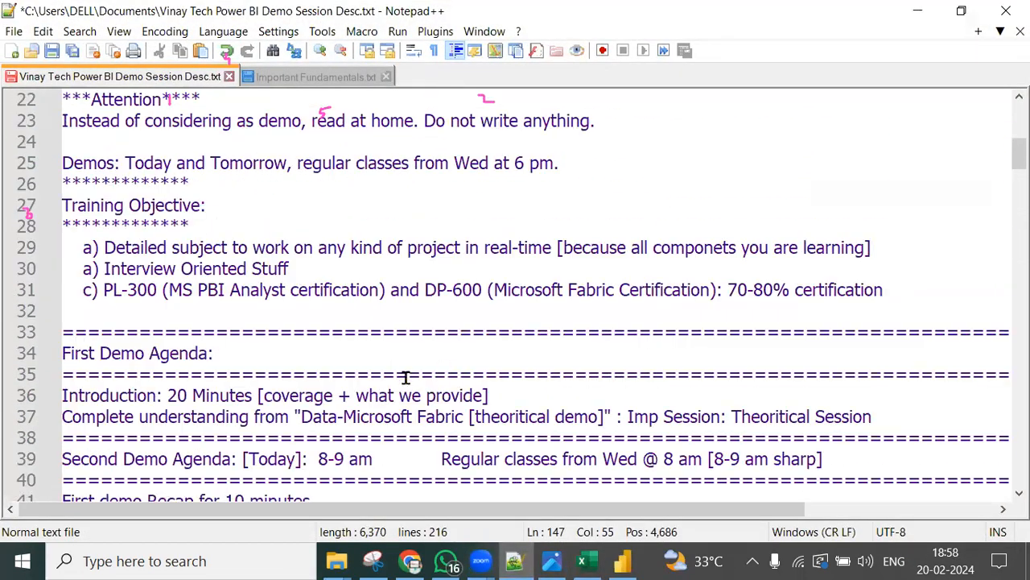
{"action": "scroll", "coordinate": [277, 403], "scroll_direction": "up", "scroll_amount": 3}
{"action": "scroll", "coordinate": [277, 402], "scroll_direction": "up", "scroll_amount": 2}
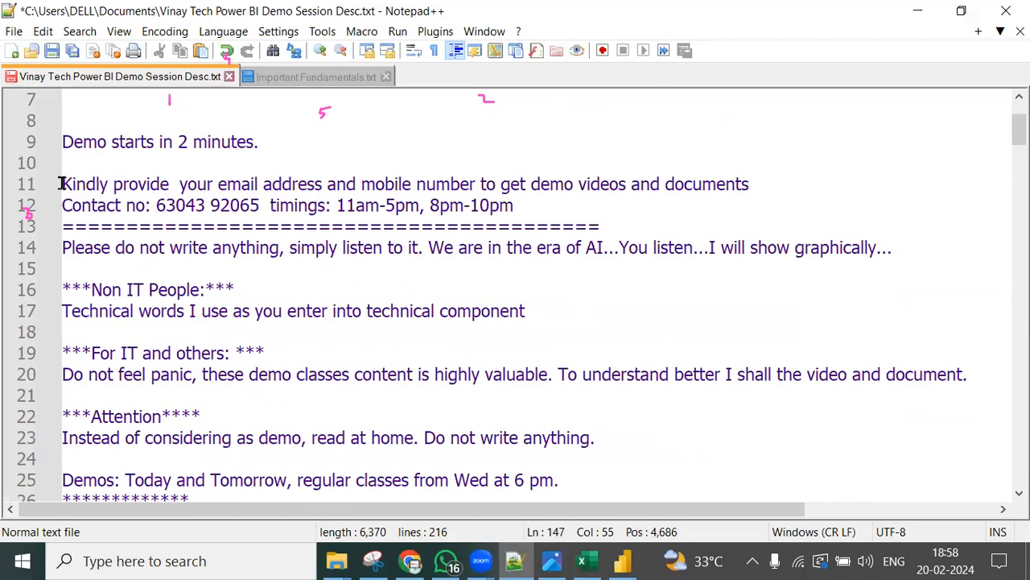
{"action": "left_click_drag", "start_coordinate": [62, 184], "coordinate": [170, 183]}
{"action": "left_click_drag", "start_coordinate": [297, 184], "coordinate": [793, 182]}
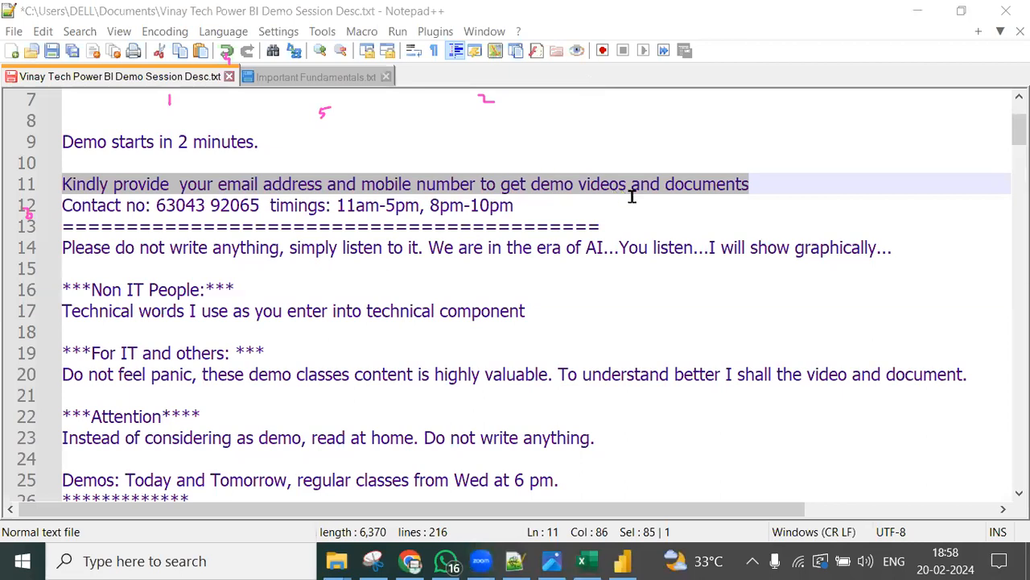
Step: Return to Power BI Desktop, select the Date row, and mark in red an arrow to the header, a crossed-out Rendered Date row numbered 1, and Date as 2
{"action": "left_click", "coordinate": [628, 561]}
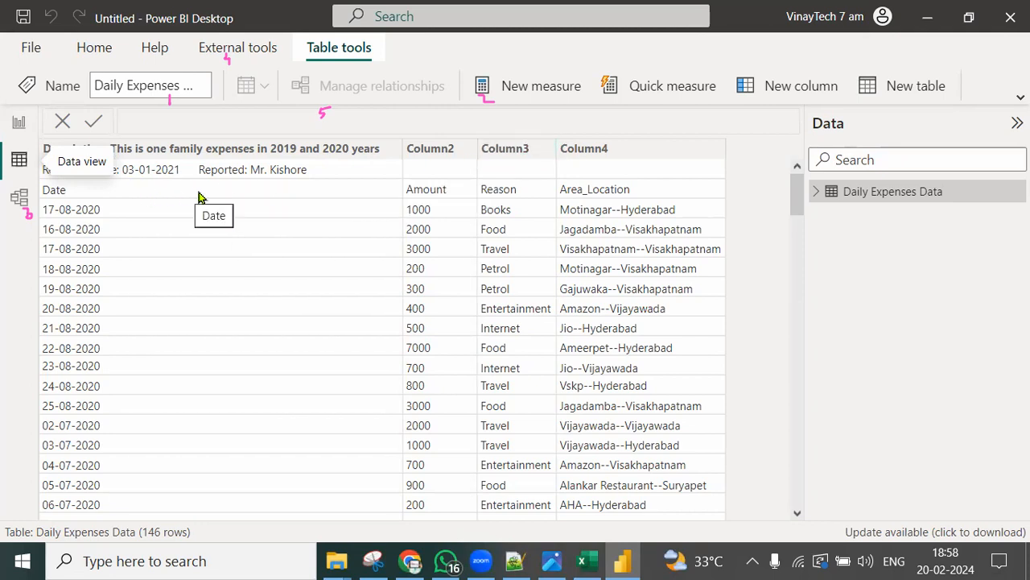
{"action": "left_click", "coordinate": [159, 195]}
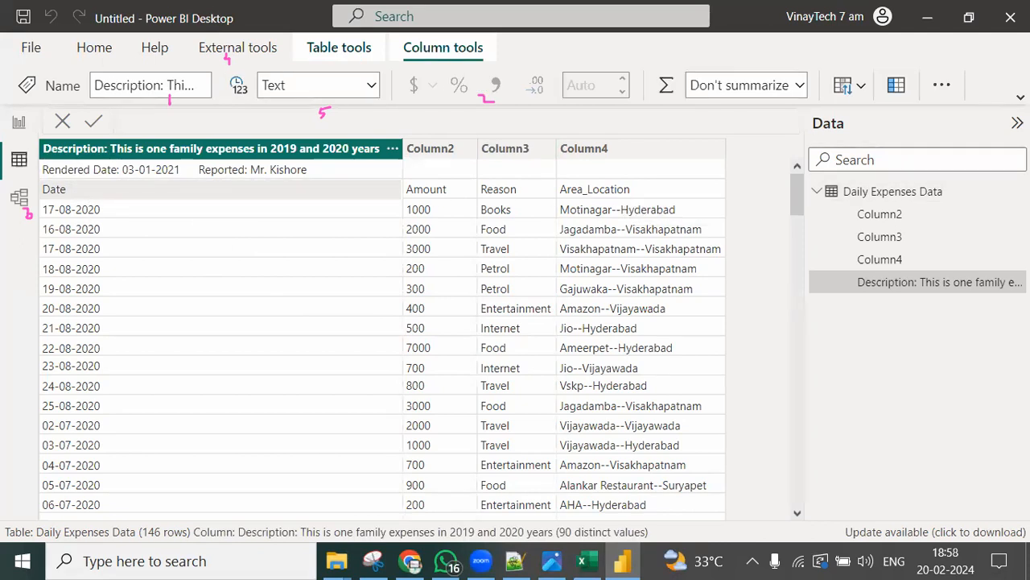
{"action": "mouse_move", "coordinate": [39, 192]}
{"action": "left_mouse_down"}
{"action": "mouse_move", "coordinate": [16, 152]}
{"action": "mouse_move", "coordinate": [39, 148]}
{"action": "mouse_move", "coordinate": [22, 142]}
{"action": "mouse_move", "coordinate": [32, 157]}
{"action": "left_mouse_up"}
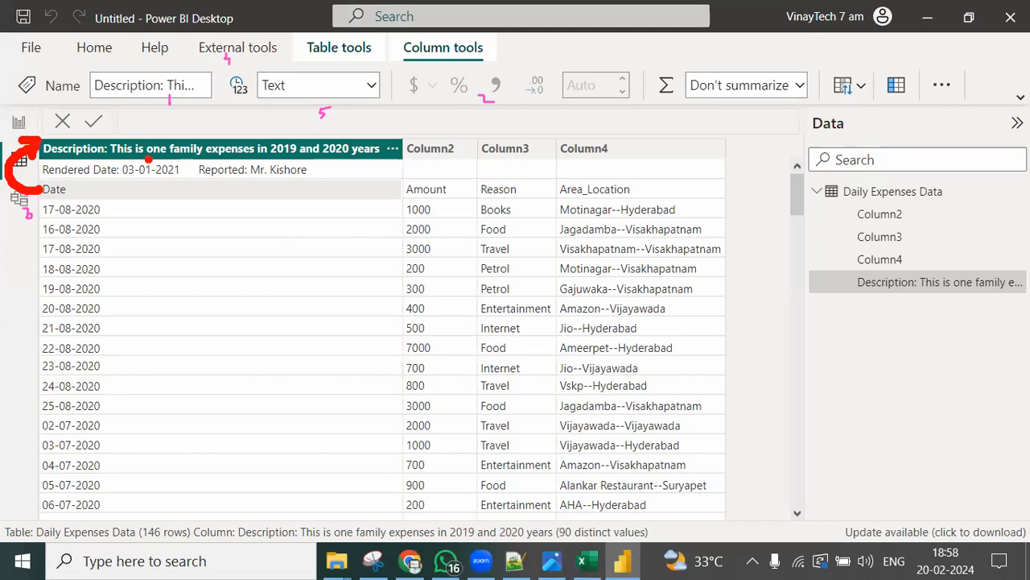
{"action": "mouse_move", "coordinate": [171, 159]}
{"action": "left_mouse_down"}
{"action": "mouse_move", "coordinate": [206, 176]}
{"action": "mouse_move", "coordinate": [167, 177]}
{"action": "left_mouse_up"}
{"action": "left_click_drag", "start_coordinate": [229, 160], "coordinate": [232, 175]}
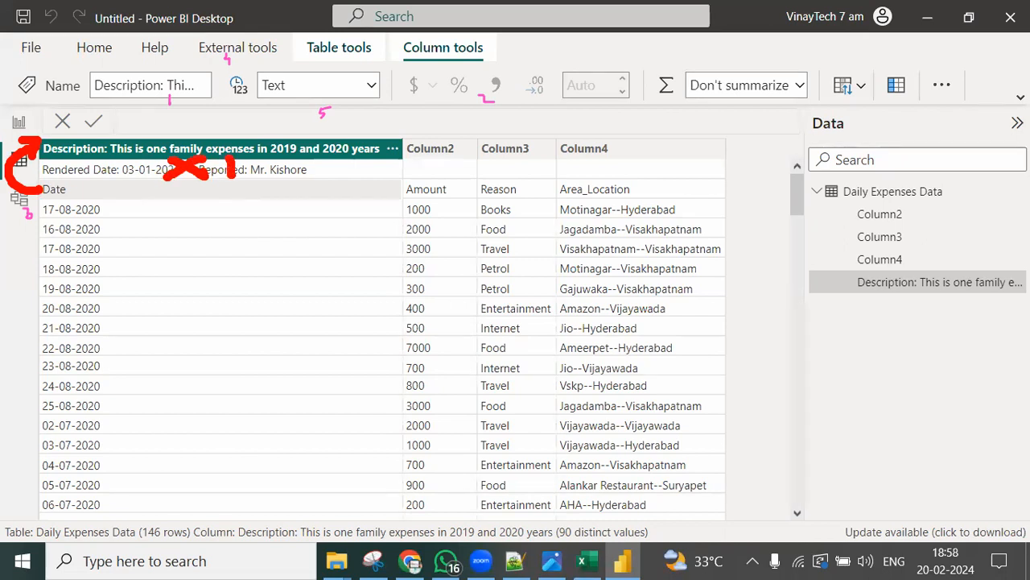
{"action": "mouse_move", "coordinate": [72, 182]}
{"action": "left_mouse_down"}
{"action": "mouse_move", "coordinate": [95, 206]}
{"action": "mouse_move", "coordinate": [114, 199]}
{"action": "left_mouse_up"}
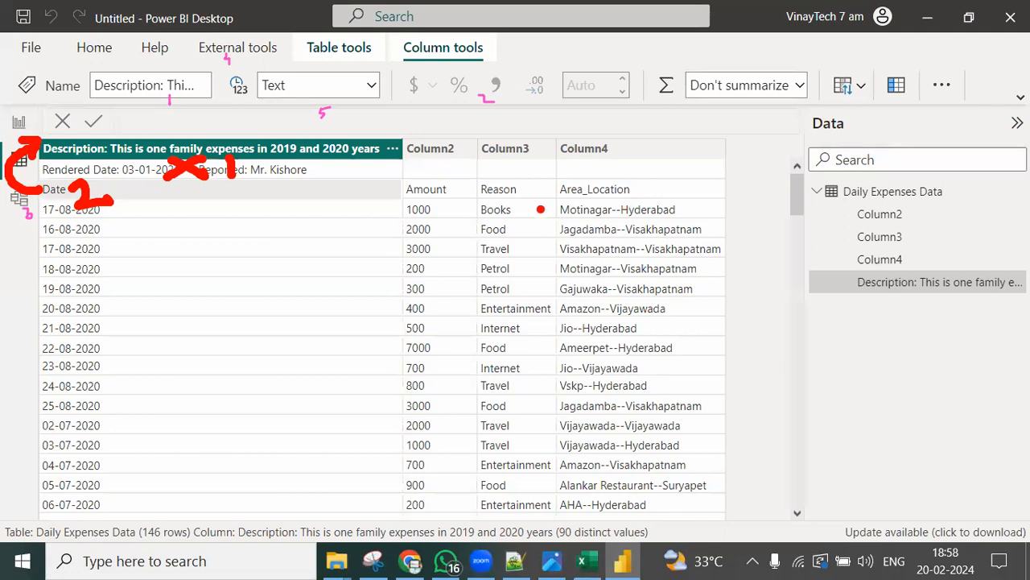
Step: Bracket the Area_Location values in red, number them 3, and clear the red annotations
{"action": "mouse_move", "coordinate": [614, 195]}
{"action": "left_mouse_down"}
{"action": "mouse_move", "coordinate": [619, 222]}
{"action": "mouse_move", "coordinate": [642, 239]}
{"action": "mouse_move", "coordinate": [622, 259]}
{"action": "mouse_move", "coordinate": [610, 319]}
{"action": "left_mouse_up"}
{"action": "left_click", "coordinate": [637, 160]}
{"action": "left_click_drag", "start_coordinate": [656, 158], "coordinate": [685, 152]}
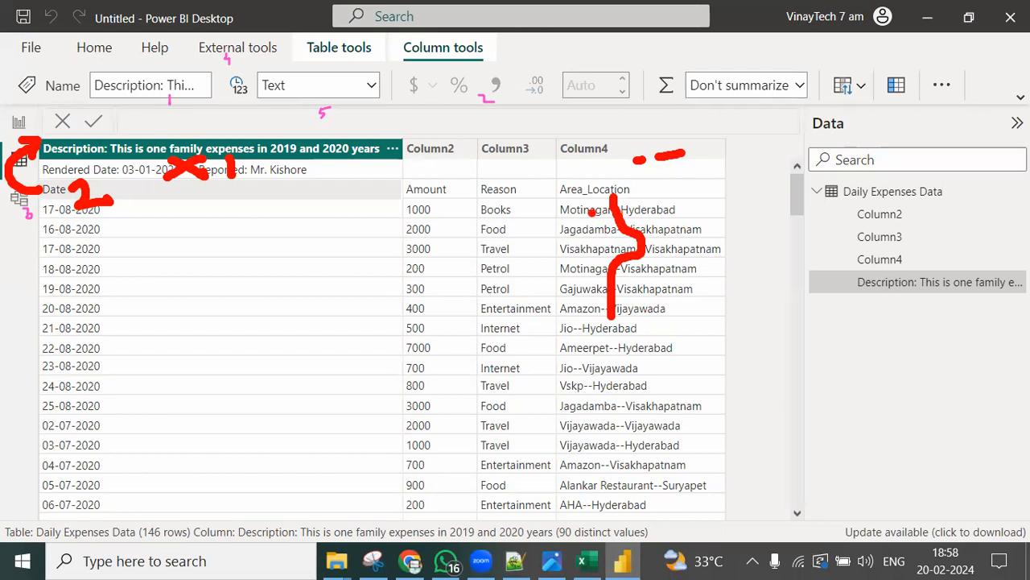
{"action": "mouse_move", "coordinate": [680, 177]}
{"action": "left_mouse_down"}
{"action": "mouse_move", "coordinate": [691, 193]}
{"action": "mouse_move", "coordinate": [681, 216]}
{"action": "left_mouse_up"}
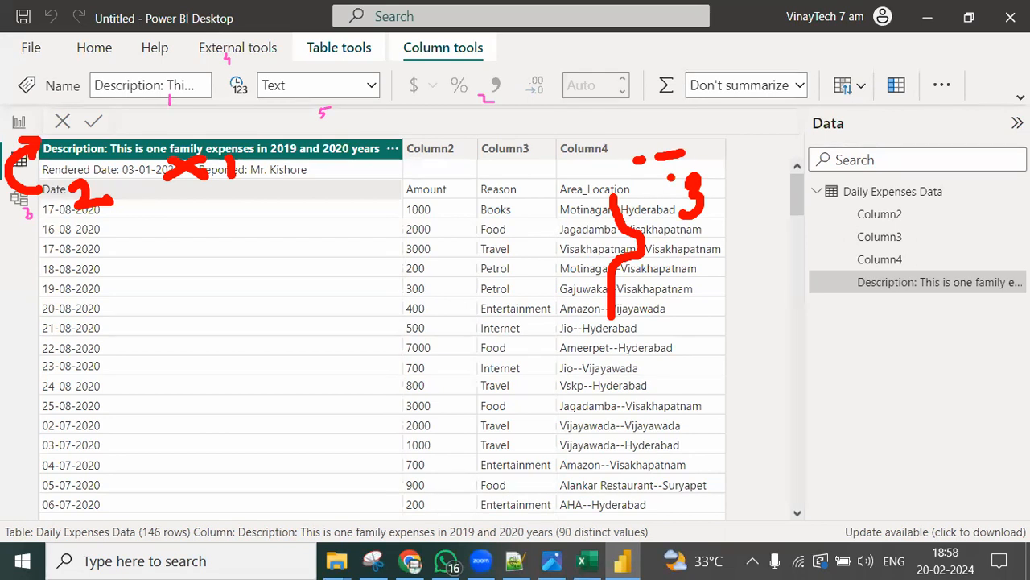
{"action": "left_click", "coordinate": [227, 187]}
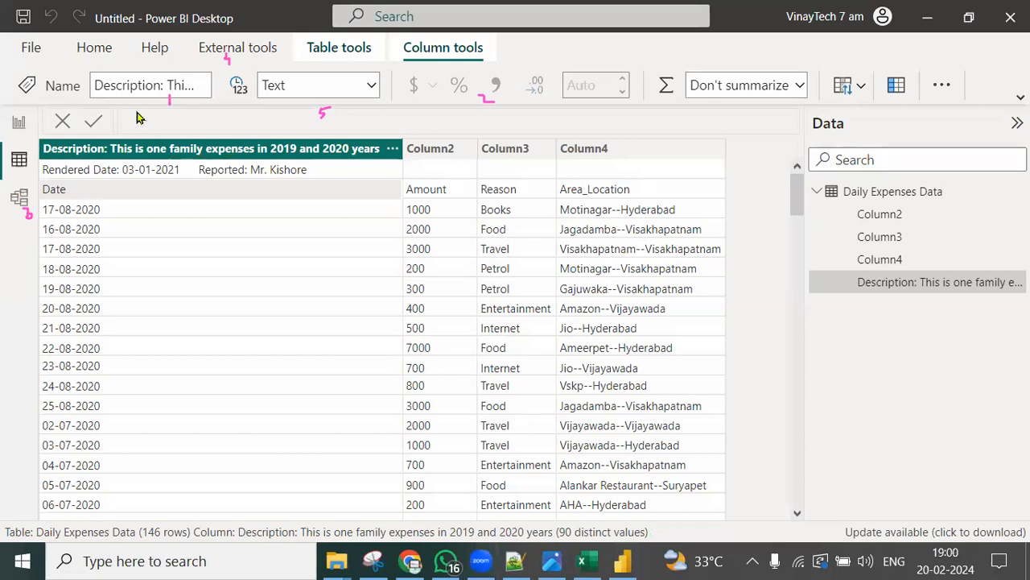
Step: Return to report view and open the Daily Expenses Data query in a maximized Power Query Editor through Transform data
{"action": "left_click", "coordinate": [19, 121]}
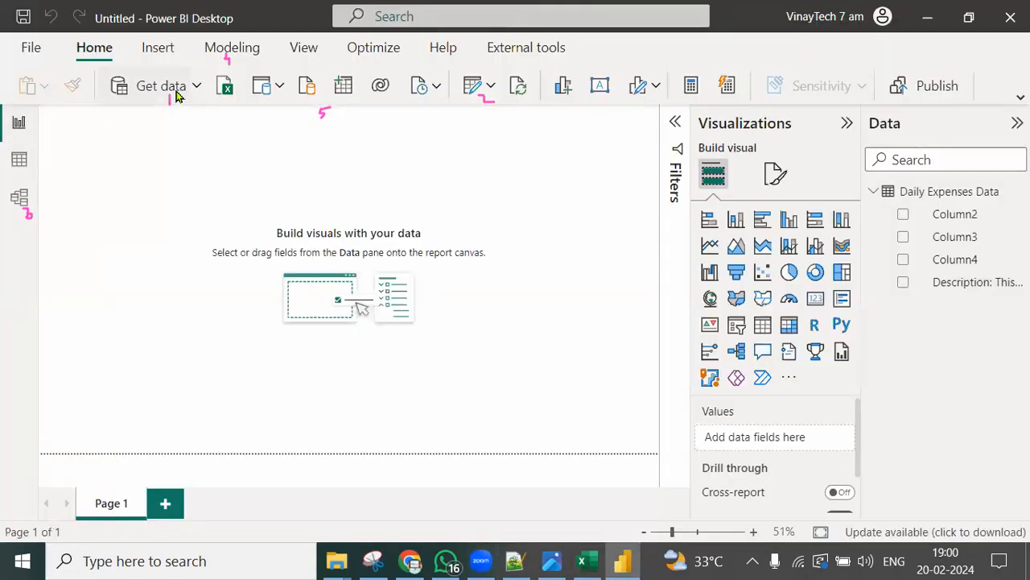
{"action": "left_click", "coordinate": [491, 86]}
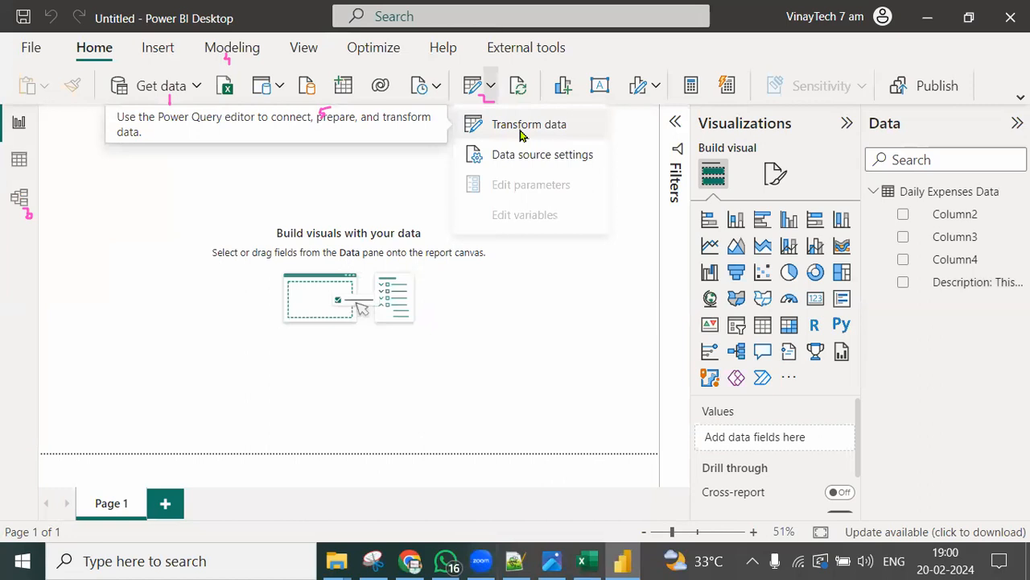
{"action": "left_click", "coordinate": [520, 129]}
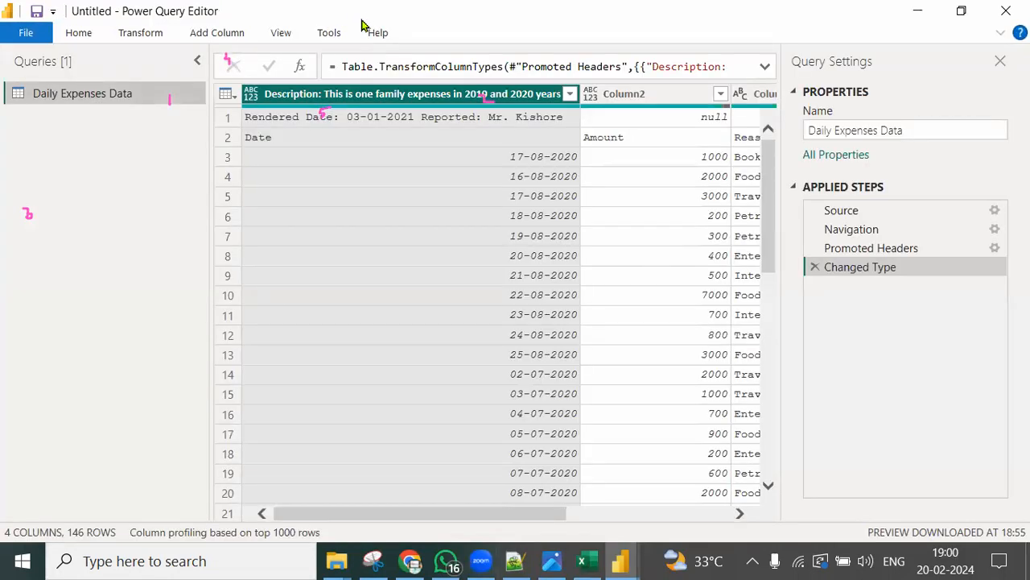
{"action": "double_click", "coordinate": [361, 25]}
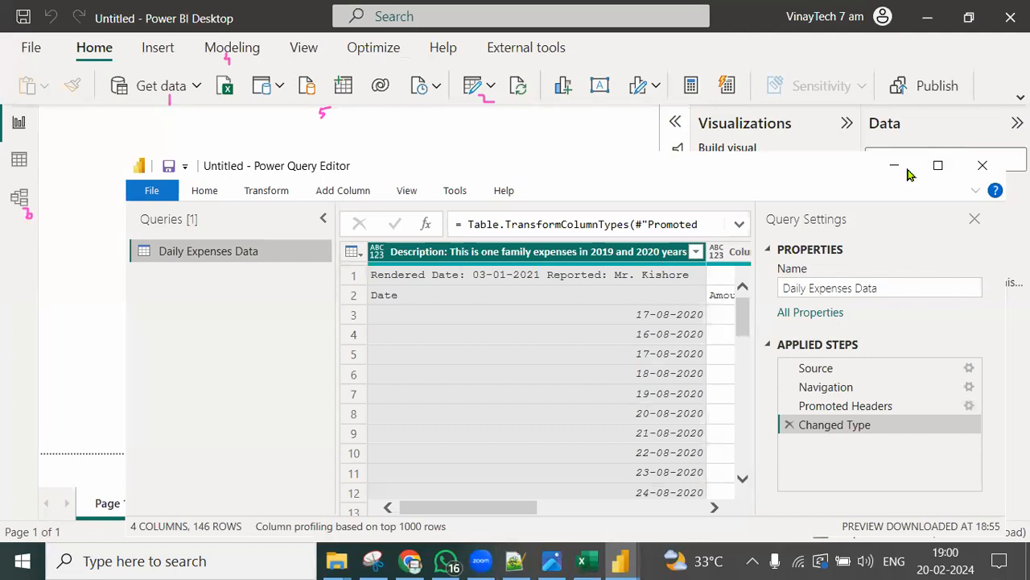
{"action": "left_click", "coordinate": [938, 165]}
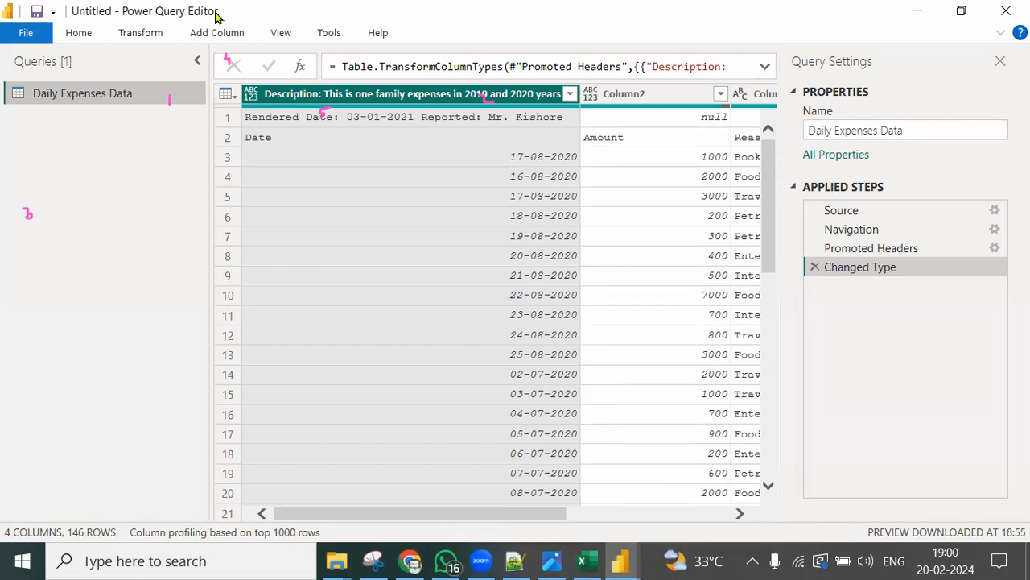
Step: Remove the top 1 row from the Daily Expenses Data table
{"action": "left_click", "coordinate": [226, 94]}
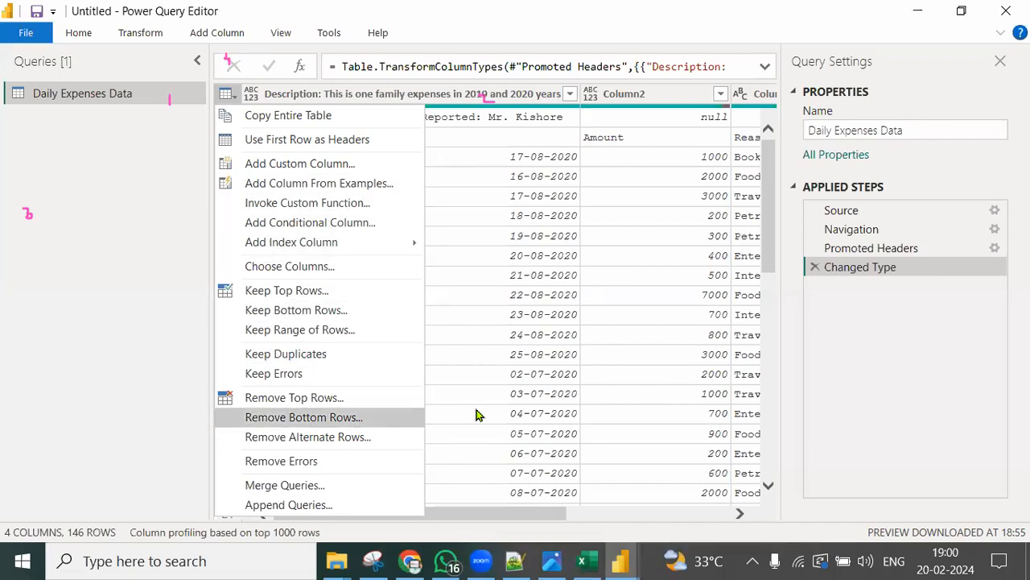
{"action": "left_click", "coordinate": [521, 376]}
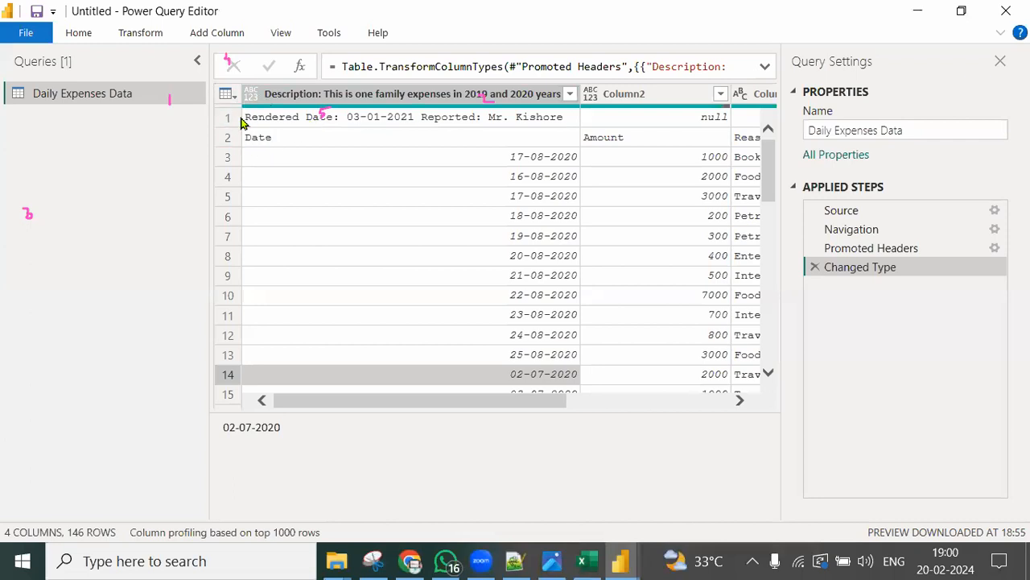
{"action": "left_click", "coordinate": [227, 94]}
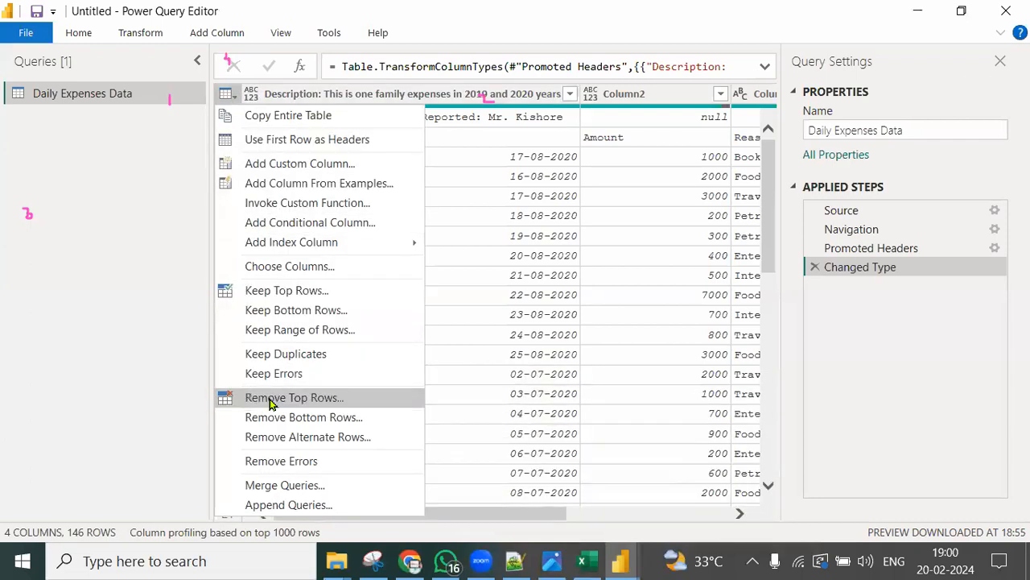
{"action": "left_click", "coordinate": [270, 401]}
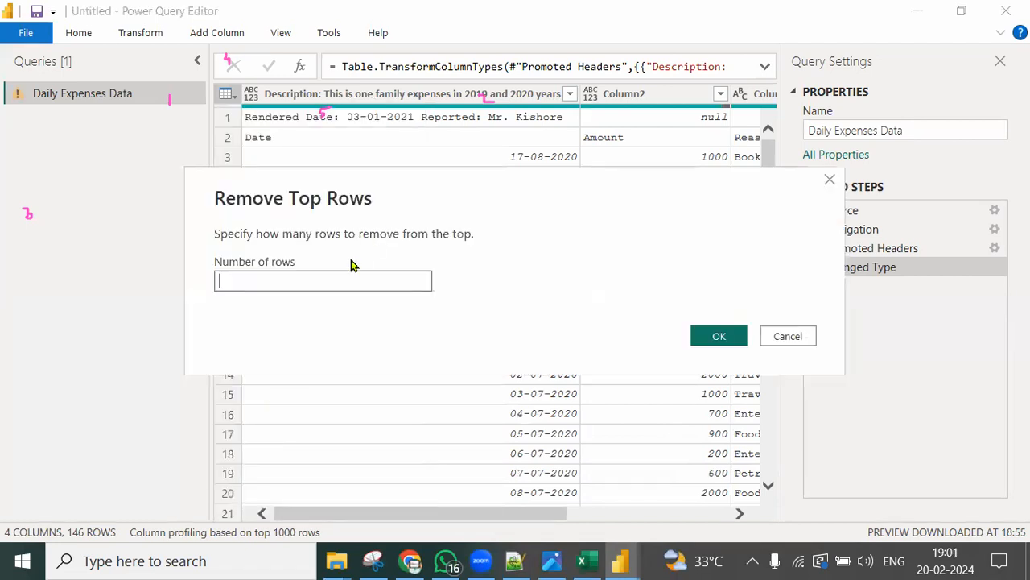
{"action": "type", "text": "1"}
{"action": "left_click", "coordinate": [719, 337]}
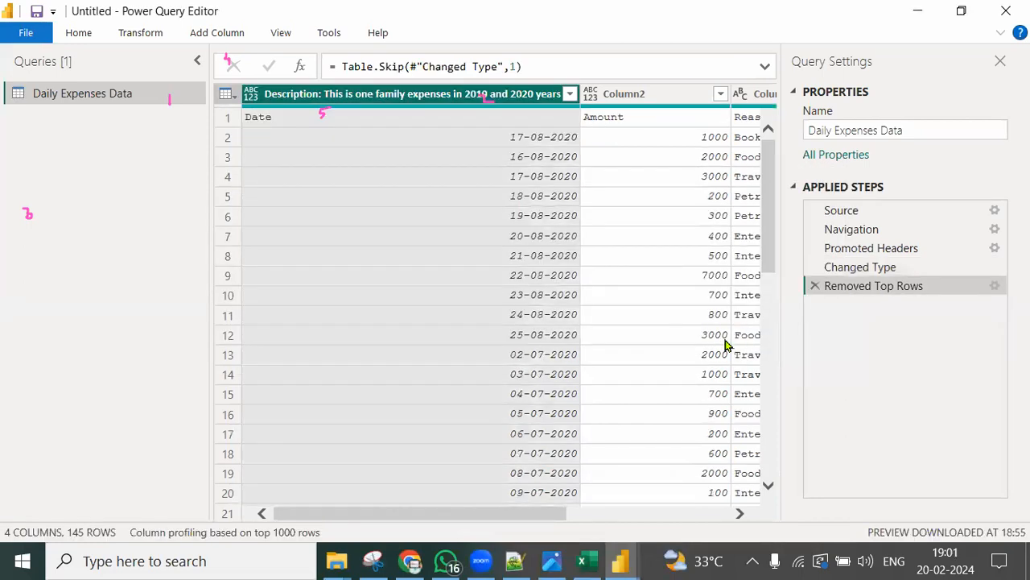
Step: Use the first row of the Daily Expenses Data table as its column headers
{"action": "left_click", "coordinate": [229, 96]}
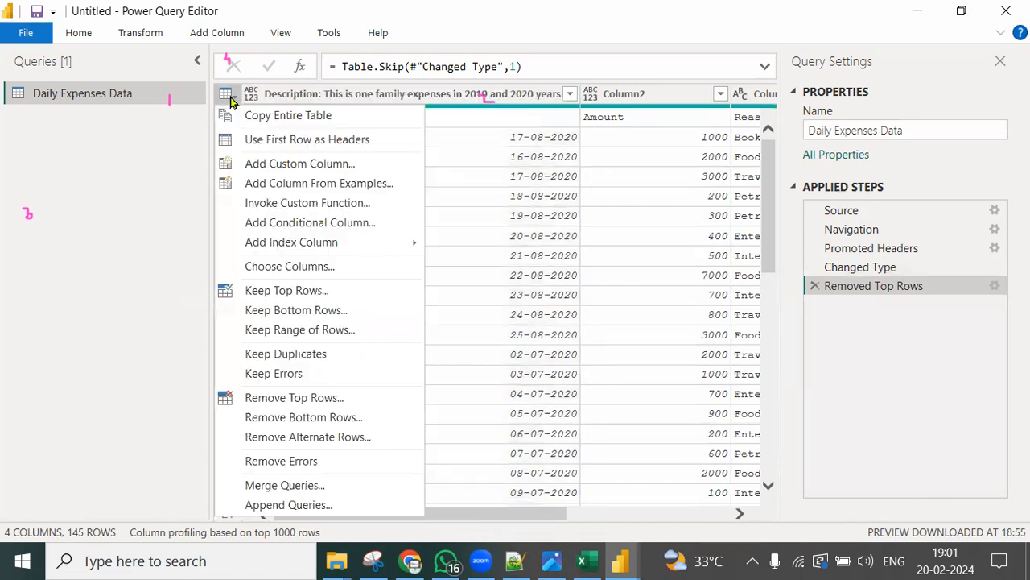
{"action": "left_click", "coordinate": [304, 141]}
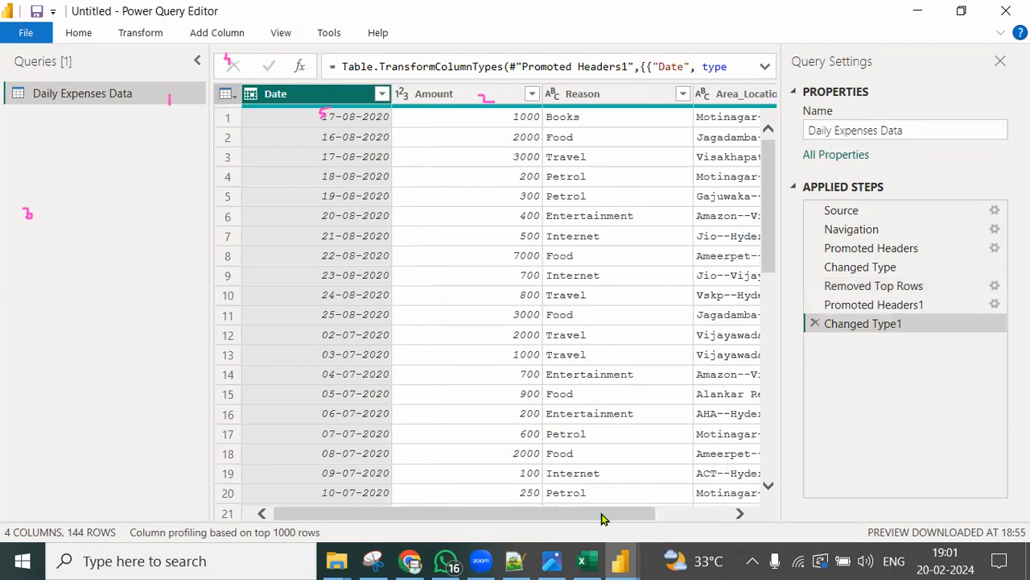
{"action": "left_click_drag", "start_coordinate": [620, 516], "coordinate": [751, 496]}
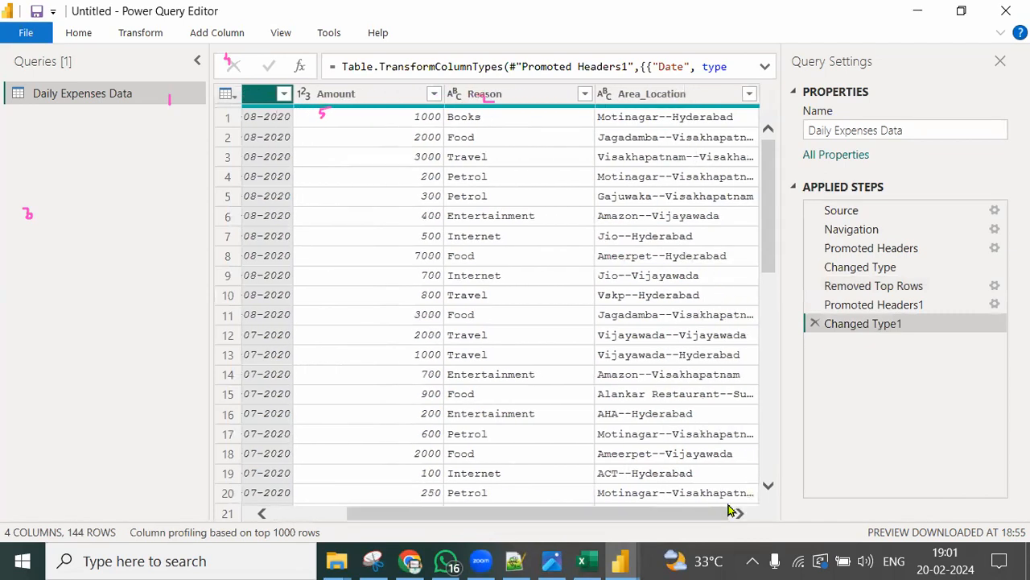
Step: Select the Area_Location column and open its column operations
{"action": "left_click", "coordinate": [234, 96]}
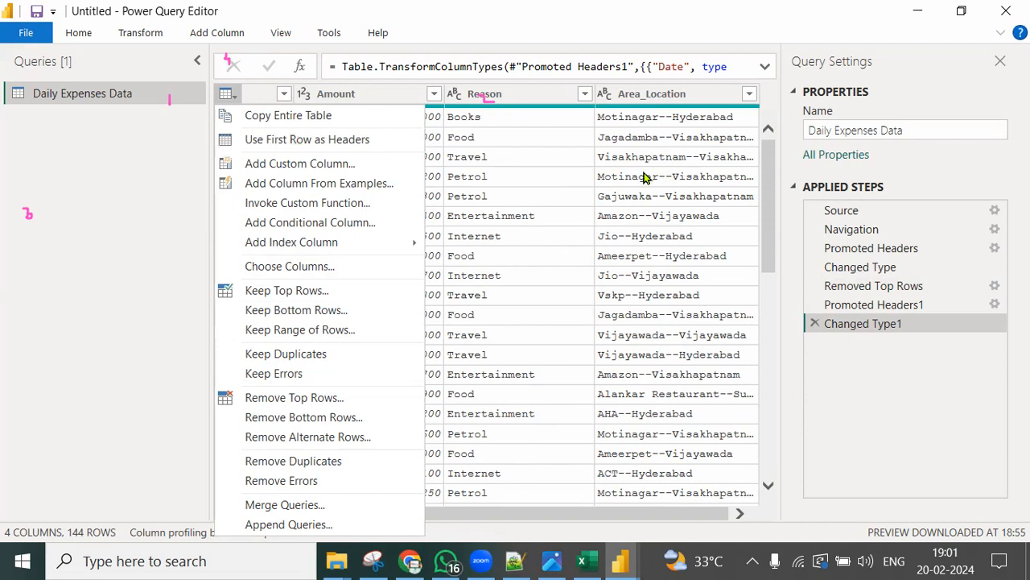
{"action": "left_click", "coordinate": [674, 100]}
{"action": "right_click", "coordinate": [674, 100]}
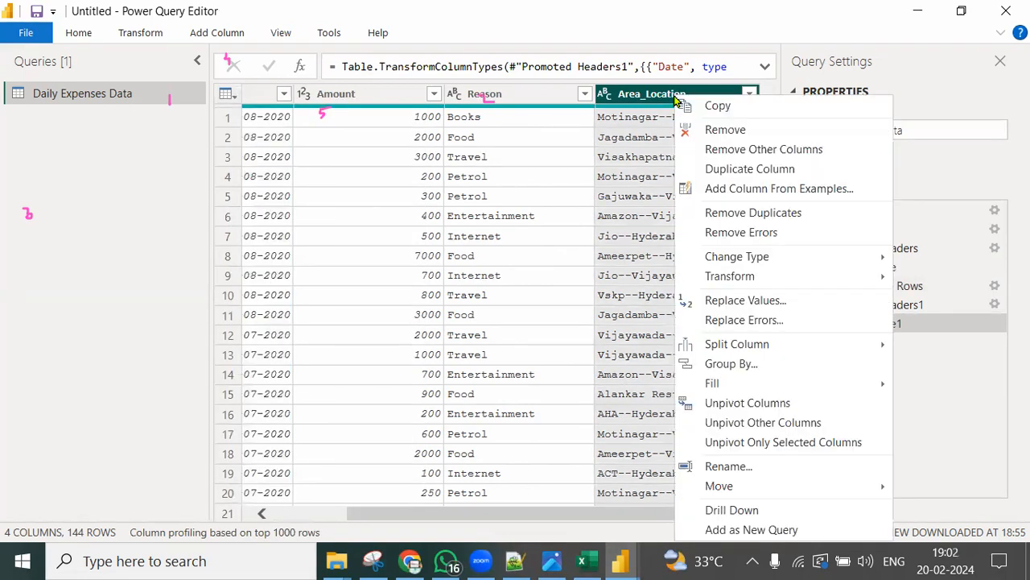
Step: Split the Area_Location column at each occurrence of the custom delimiter "--"
{"action": "mouse_move", "coordinate": [724, 346]}
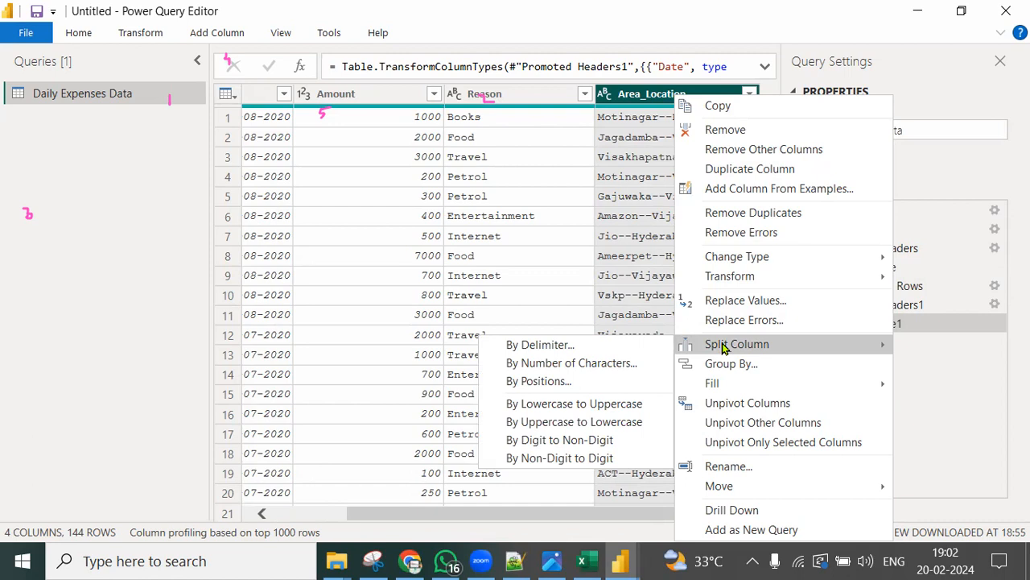
{"action": "left_click", "coordinate": [599, 348]}
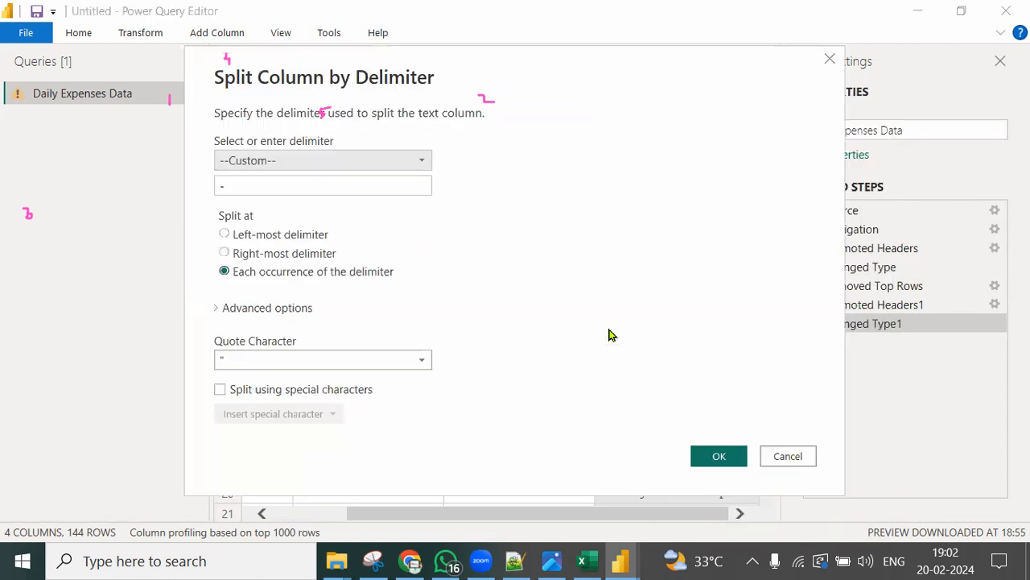
{"action": "left_click", "coordinate": [248, 185]}
{"action": "type", "text": "-"}
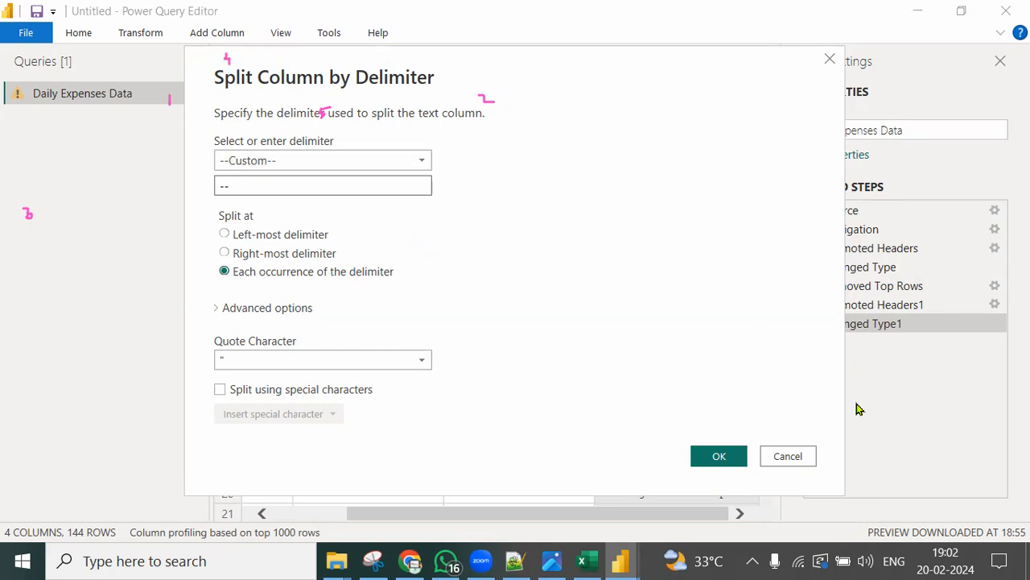
{"action": "left_click", "coordinate": [719, 456]}
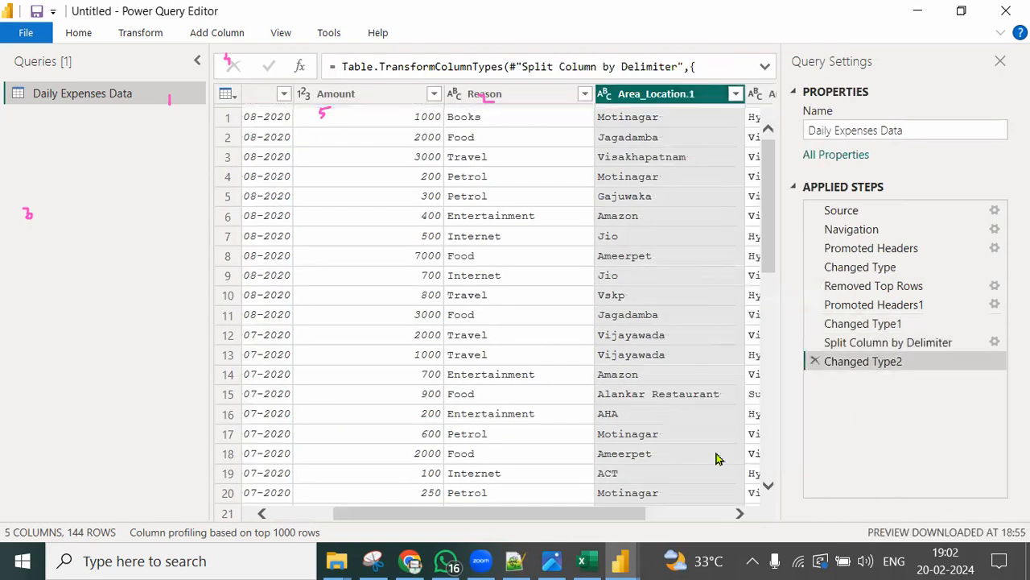
Step: Rename the split columns Area_Location.1 and Area_Location.2 as Area and Location
{"action": "left_click_drag", "start_coordinate": [603, 512], "coordinate": [731, 490]}
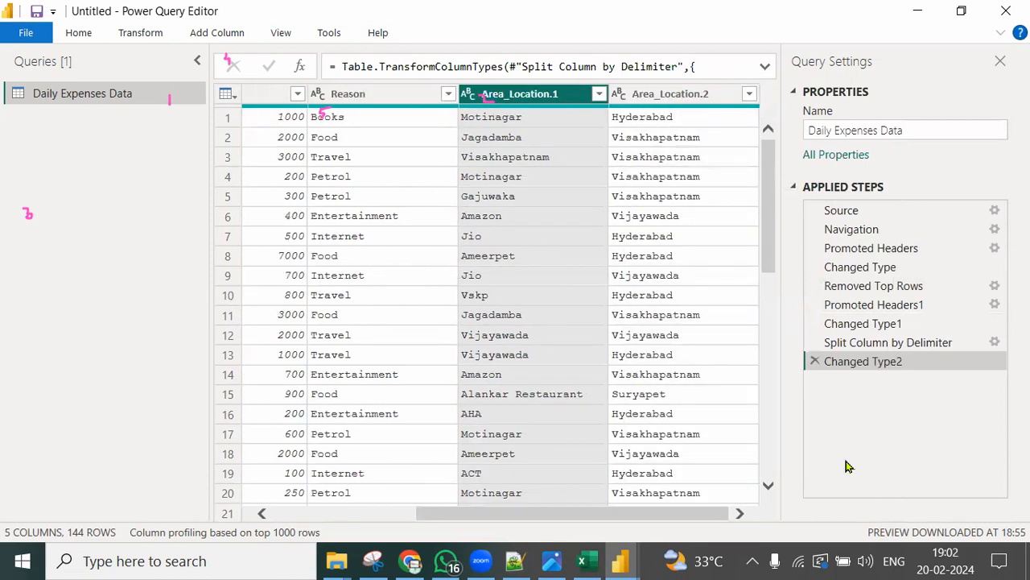
{"action": "double_click", "coordinate": [555, 95]}
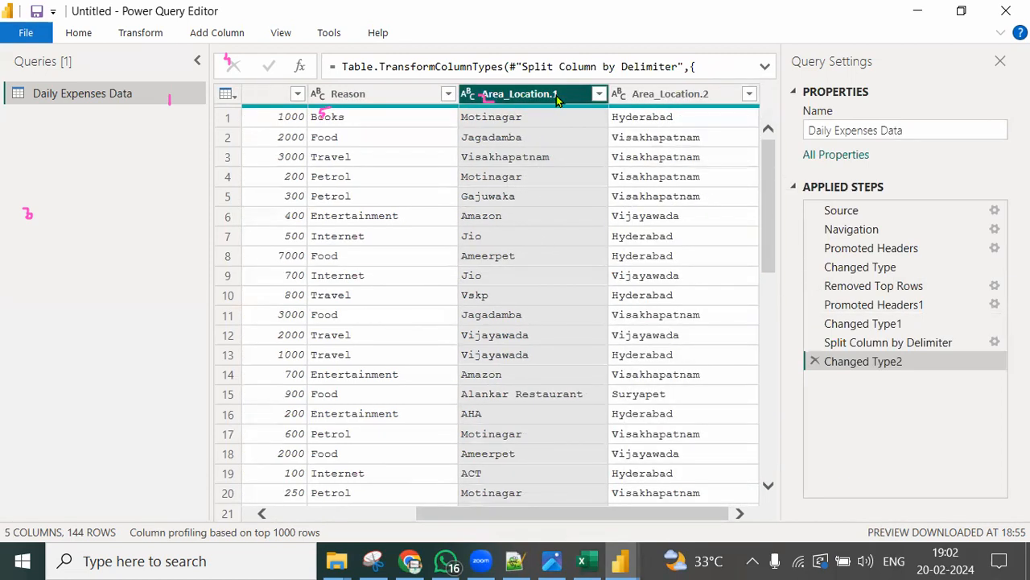
{"action": "type", "text": "Area"}
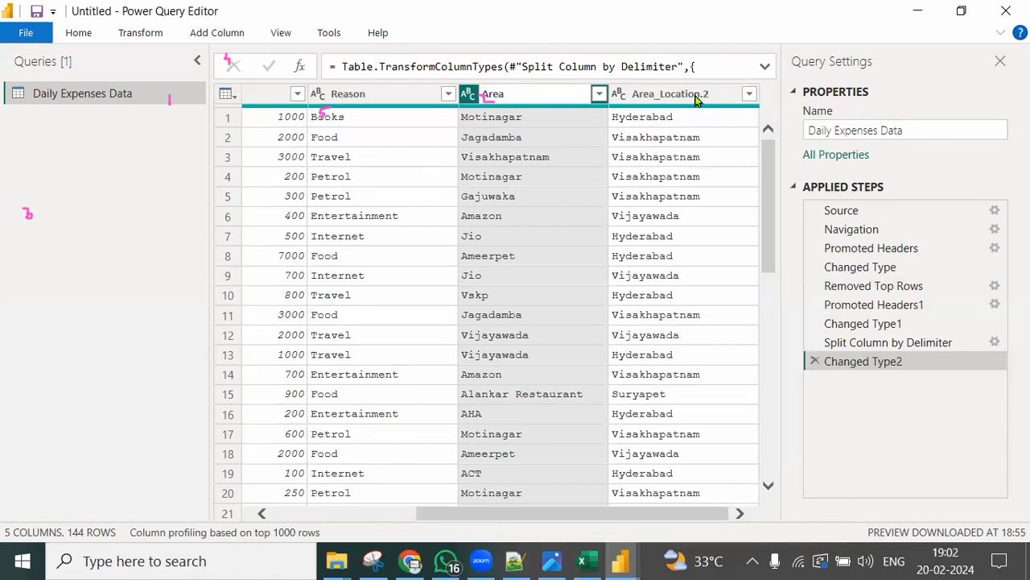
{"action": "left_click", "coordinate": [694, 95]}
{"action": "double_click", "coordinate": [694, 94]}
{"action": "type", "text": "Location"}
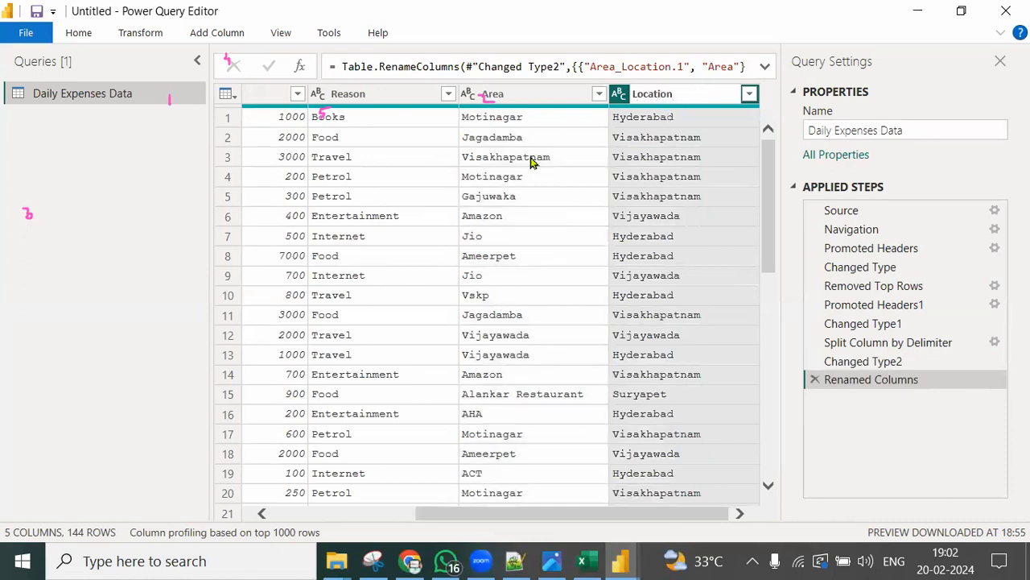
{"action": "key", "text": "Return"}
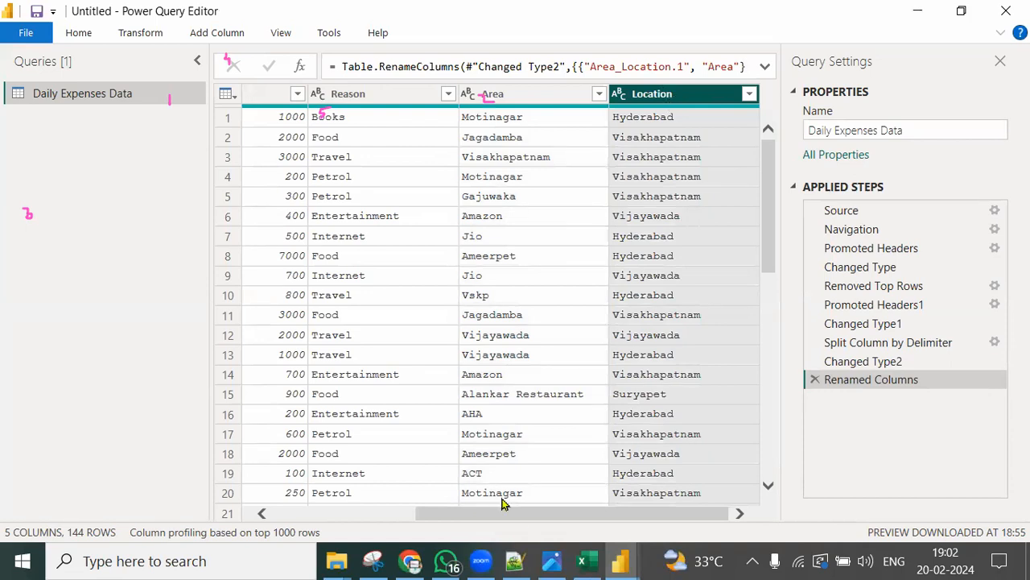
Step: Apply the query changes and close the Power Query Editor to return to the report
{"action": "left_click_drag", "start_coordinate": [539, 515], "coordinate": [361, 509]}
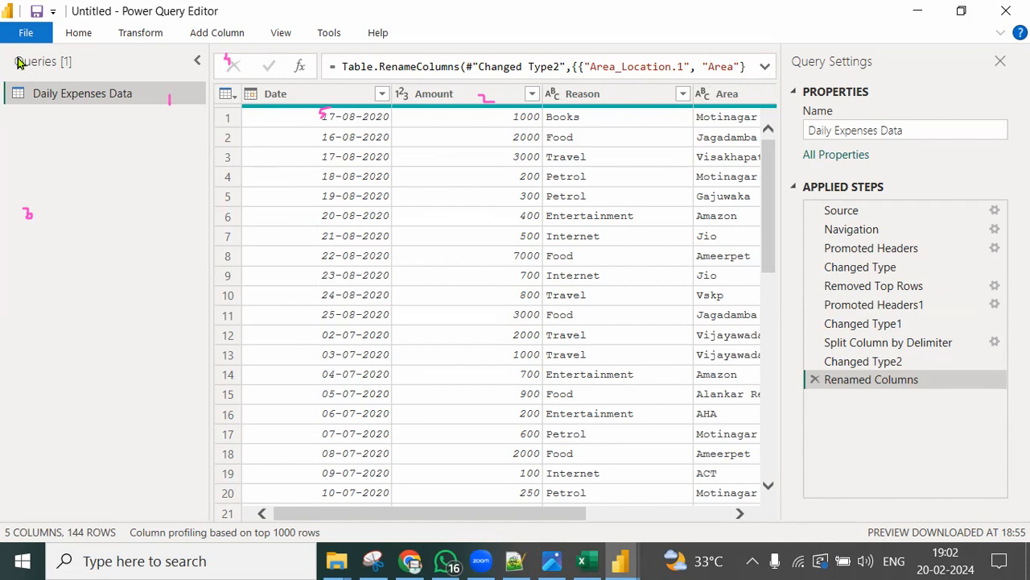
{"action": "left_click", "coordinate": [84, 36]}
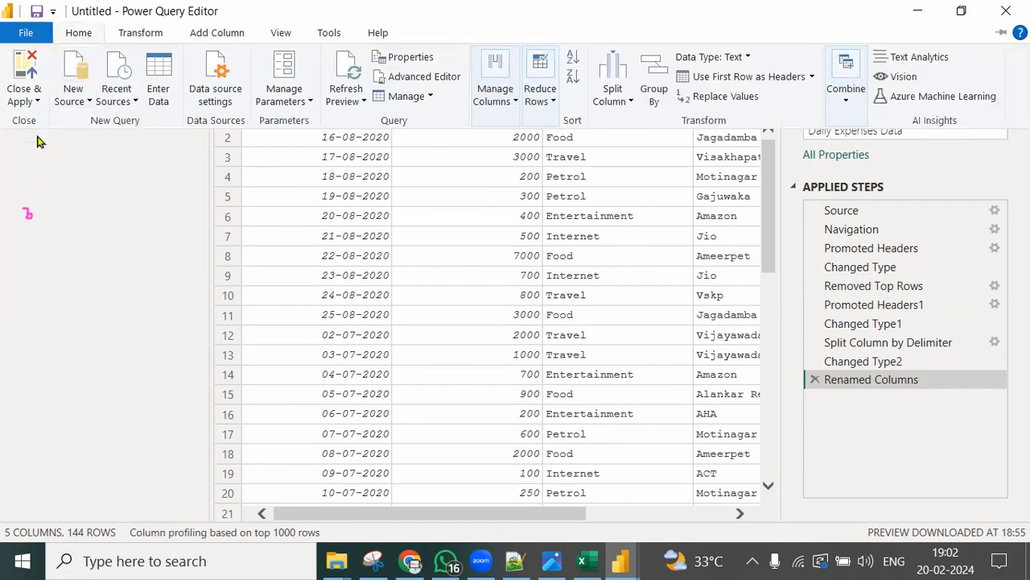
{"action": "left_click", "coordinate": [36, 101]}
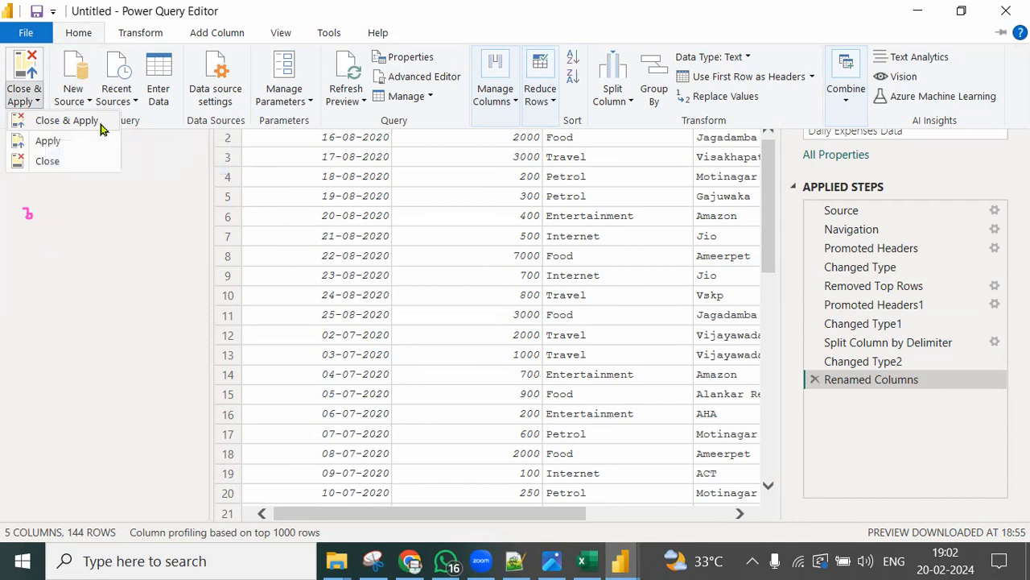
{"action": "left_click", "coordinate": [54, 122]}
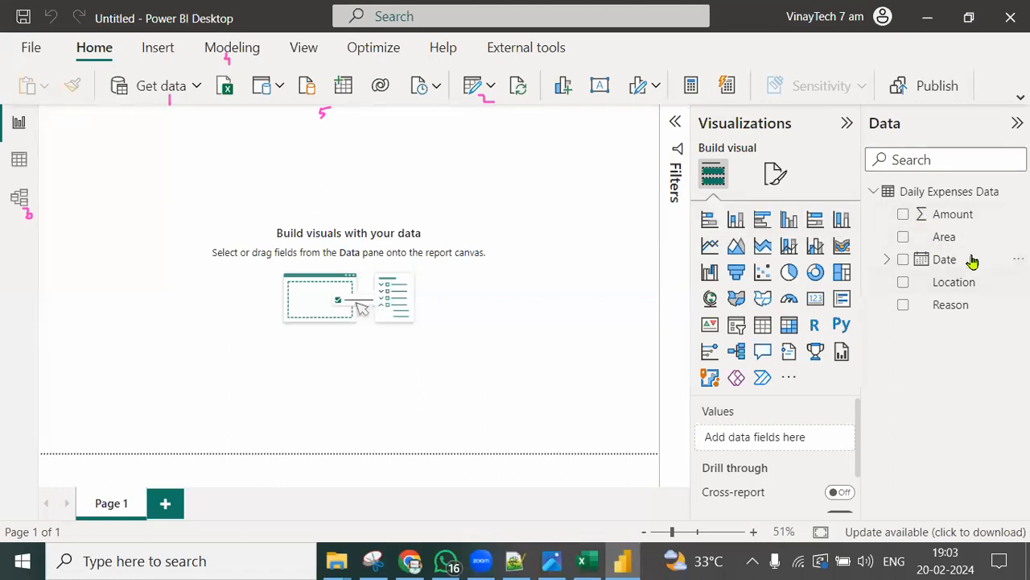
{"action": "left_click_drag", "start_coordinate": [917, 228], "coordinate": [940, 228]}
{"action": "left_click_drag", "start_coordinate": [909, 248], "coordinate": [940, 248]}
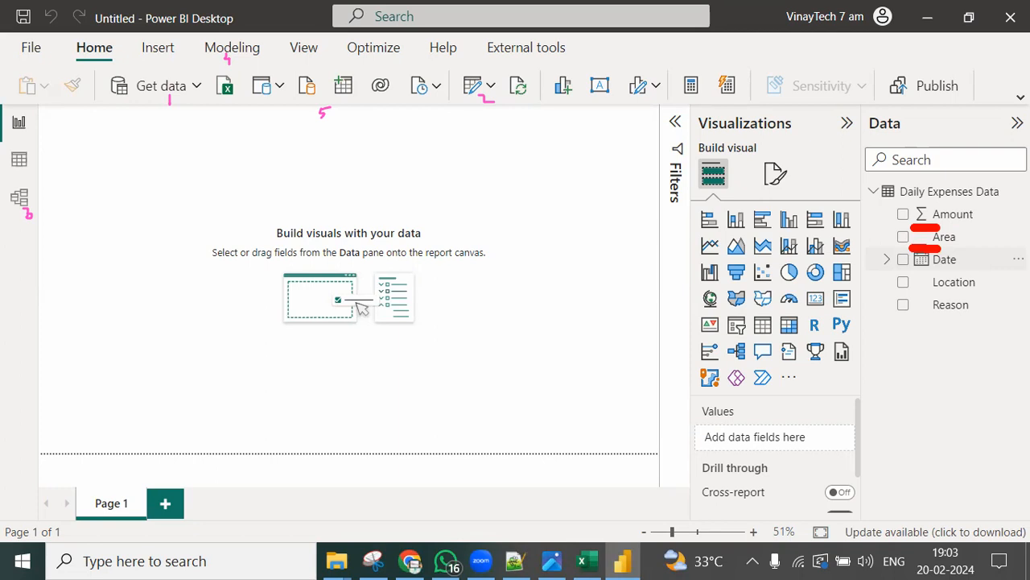
{"action": "left_click_drag", "start_coordinate": [921, 274], "coordinate": [963, 258]}
{"action": "key", "text": "Escape"}
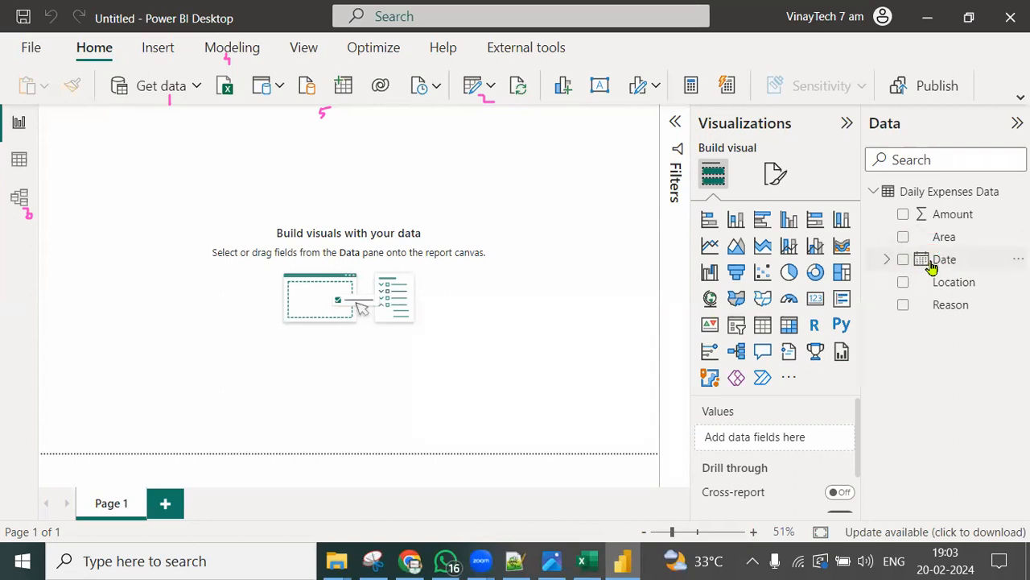
Step: Examine the levels of the Date hierarchy and the Daily Expenses Data table in Model view, ending back in Report view
{"action": "left_click", "coordinate": [886, 260]}
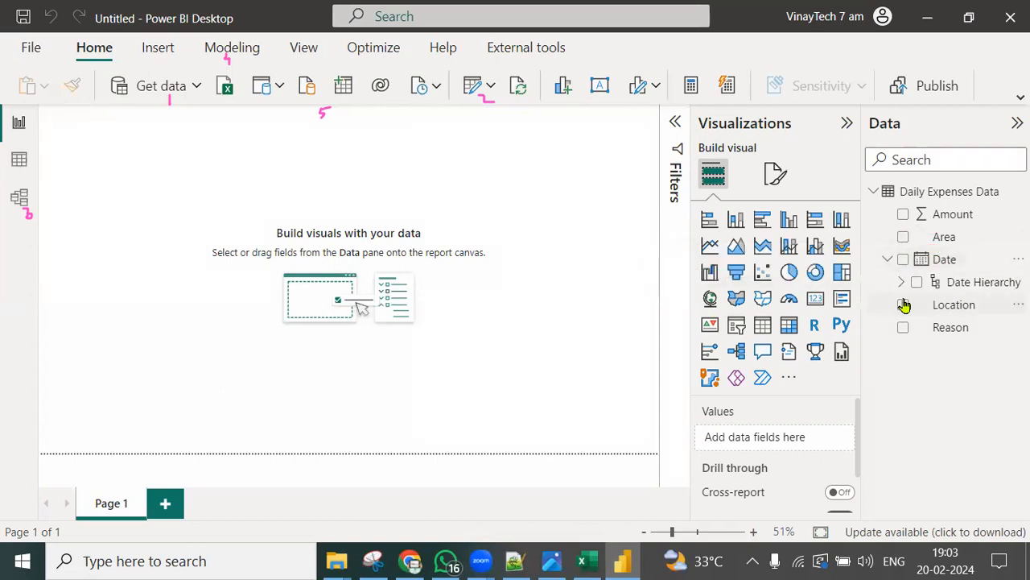
{"action": "left_click", "coordinate": [902, 282]}
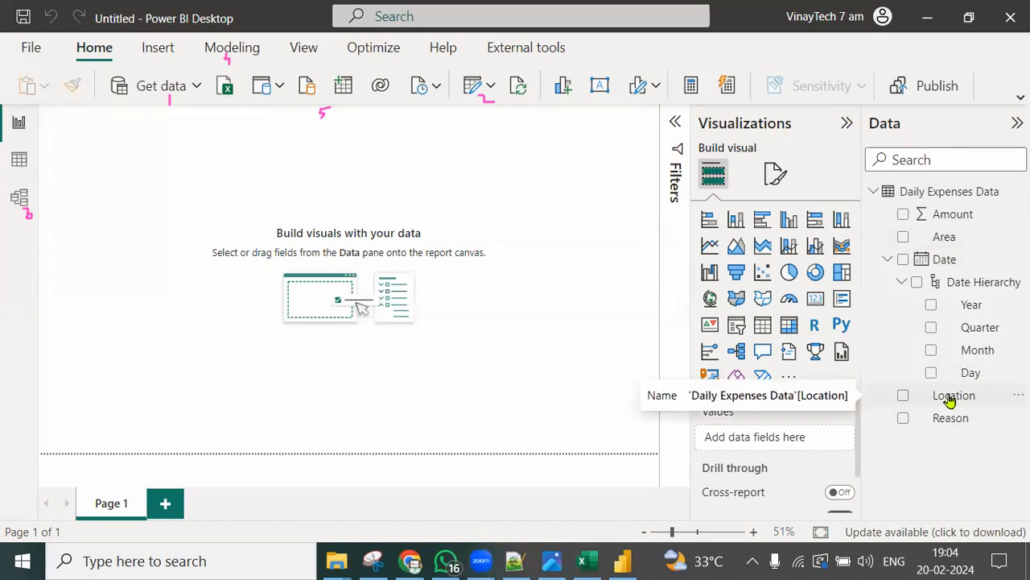
{"action": "left_click", "coordinate": [887, 259]}
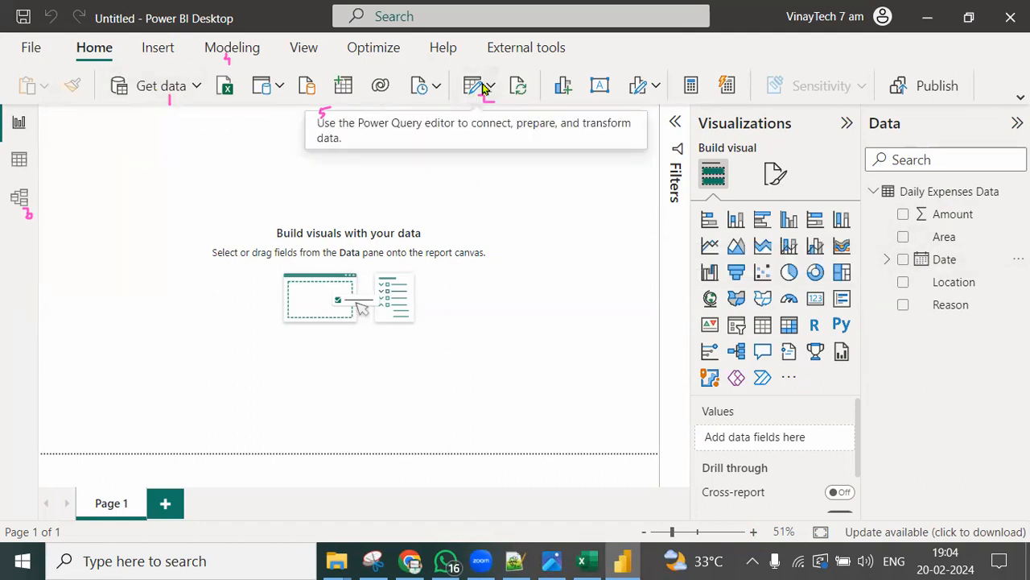
{"action": "left_click", "coordinate": [22, 199]}
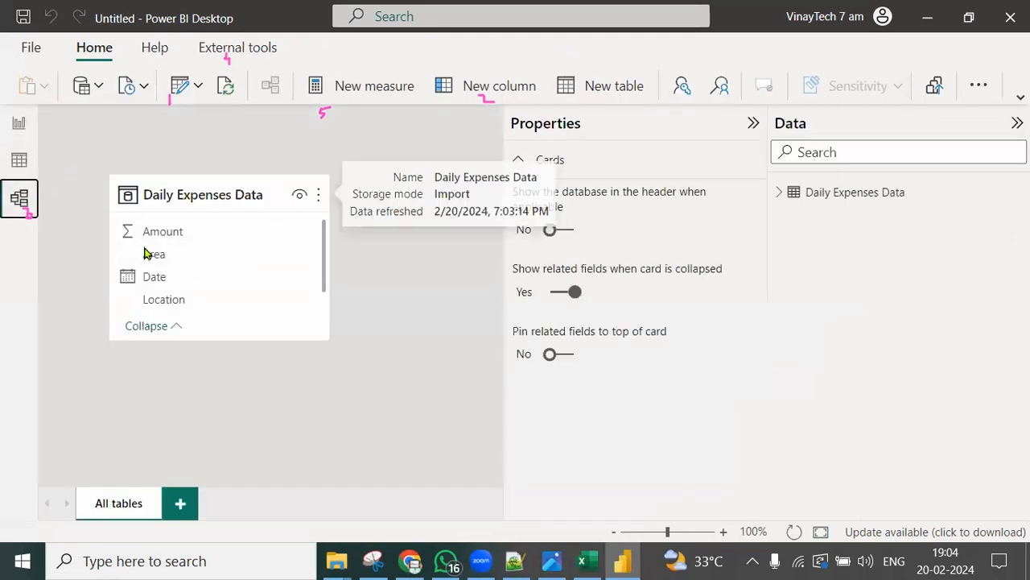
{"action": "mouse_move", "coordinate": [238, 208]}
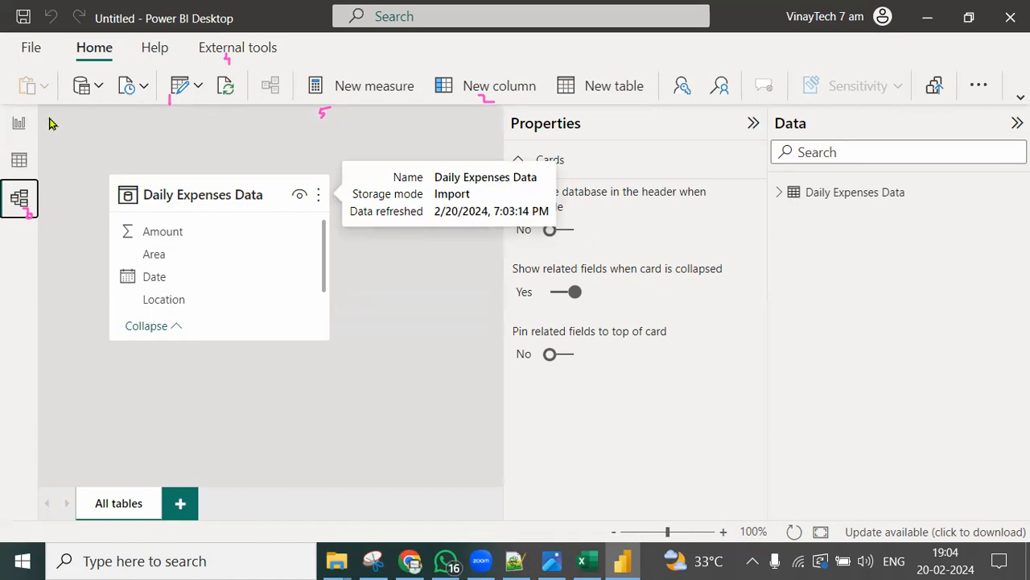
{"action": "left_click", "coordinate": [18, 125]}
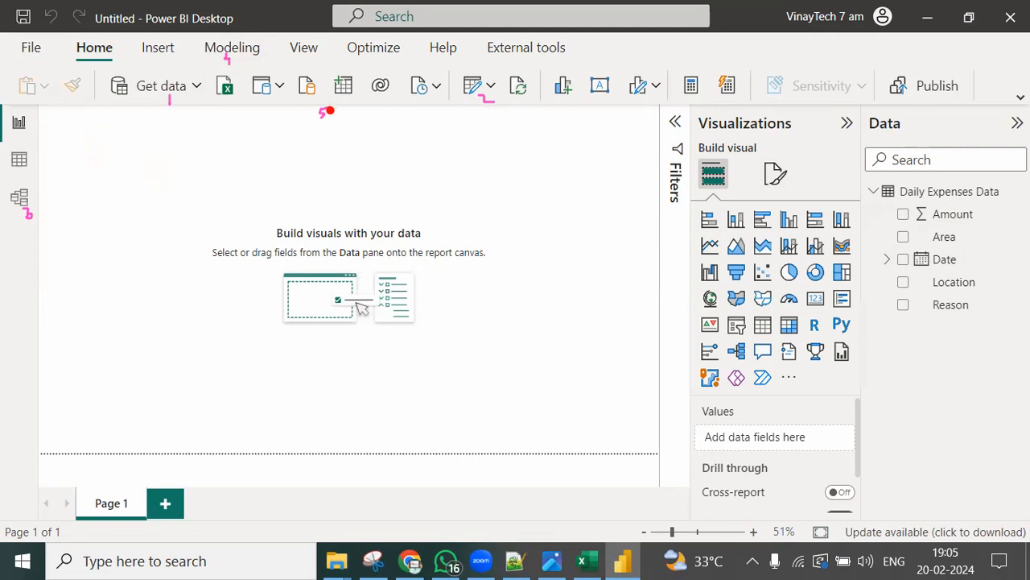
{"action": "mouse_move", "coordinate": [829, 282]}
{"action": "left_mouse_down"}
{"action": "mouse_move", "coordinate": [805, 291]}
{"action": "mouse_move", "coordinate": [820, 304]}
{"action": "left_mouse_up"}
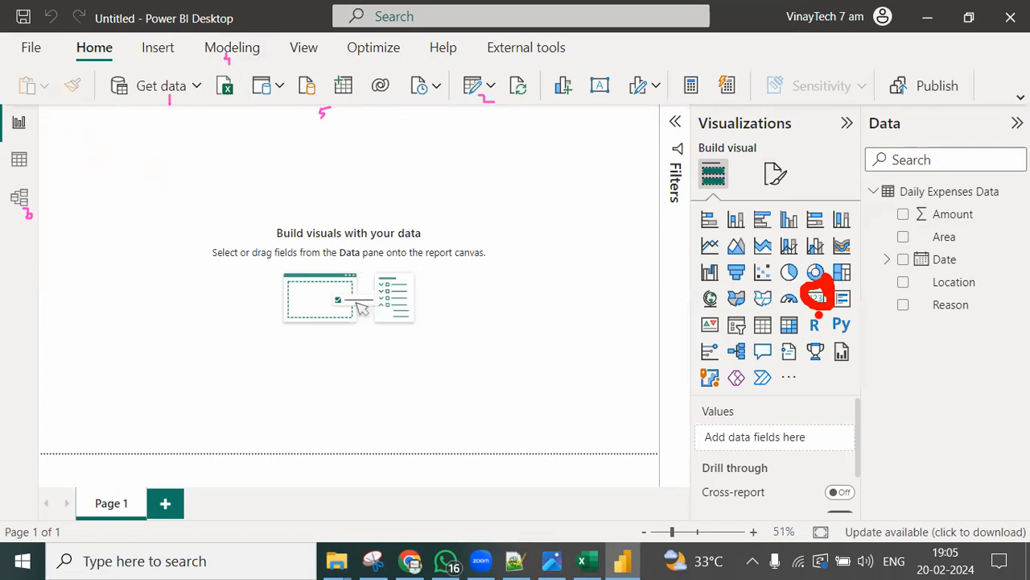
{"action": "mouse_move", "coordinate": [719, 219]}
{"action": "left_mouse_down"}
{"action": "mouse_move", "coordinate": [686, 212]}
{"action": "mouse_move", "coordinate": [715, 237]}
{"action": "mouse_move", "coordinate": [726, 210]}
{"action": "left_mouse_up"}
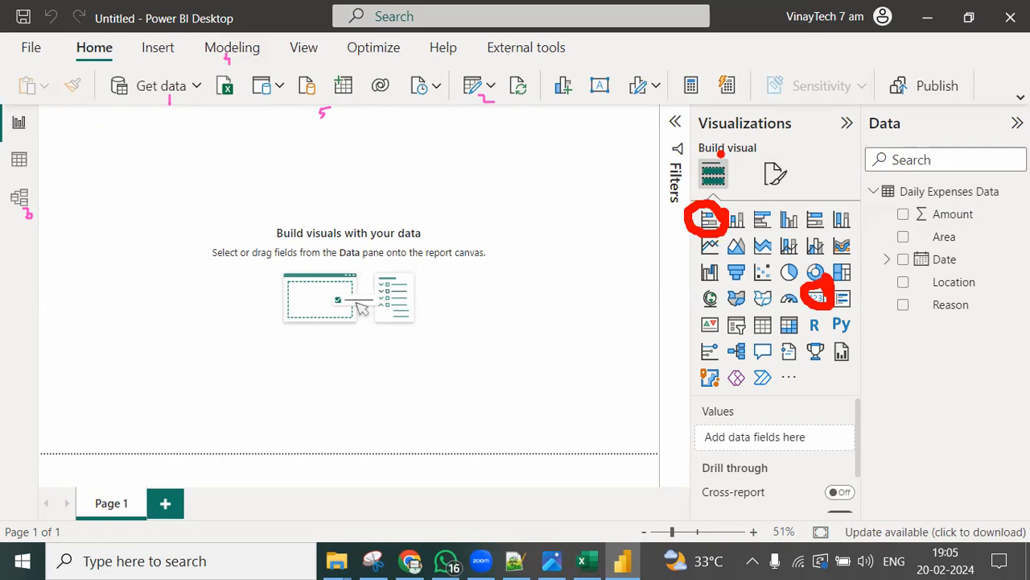
{"action": "mouse_move", "coordinate": [801, 265]}
{"action": "left_mouse_down"}
{"action": "mouse_move", "coordinate": [779, 282]}
{"action": "mouse_move", "coordinate": [792, 243]}
{"action": "left_mouse_up"}
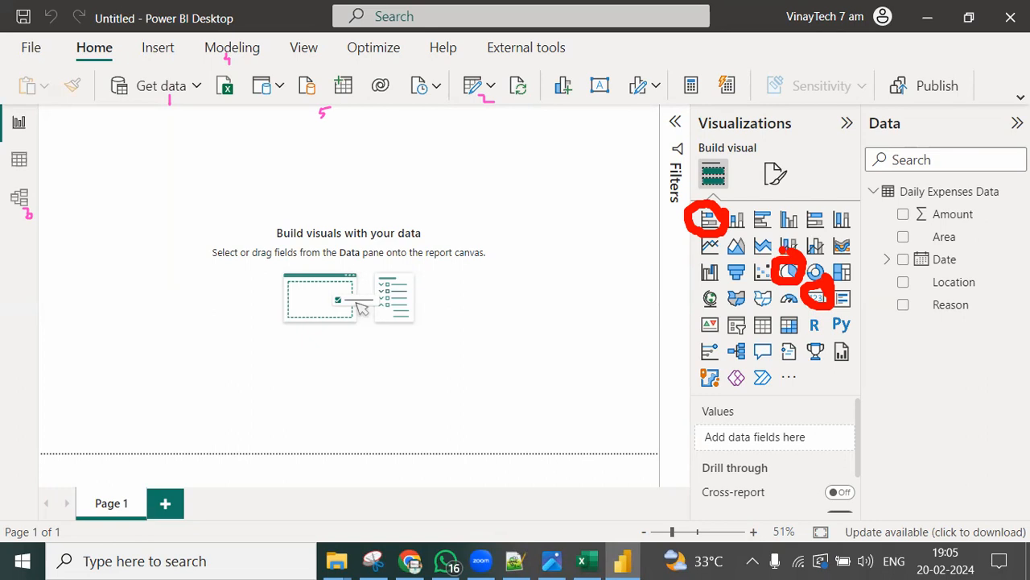
{"action": "mouse_move", "coordinate": [757, 316]}
{"action": "left_mouse_down"}
{"action": "mouse_move", "coordinate": [725, 311]}
{"action": "mouse_move", "coordinate": [728, 339]}
{"action": "mouse_move", "coordinate": [752, 326]}
{"action": "left_mouse_up"}
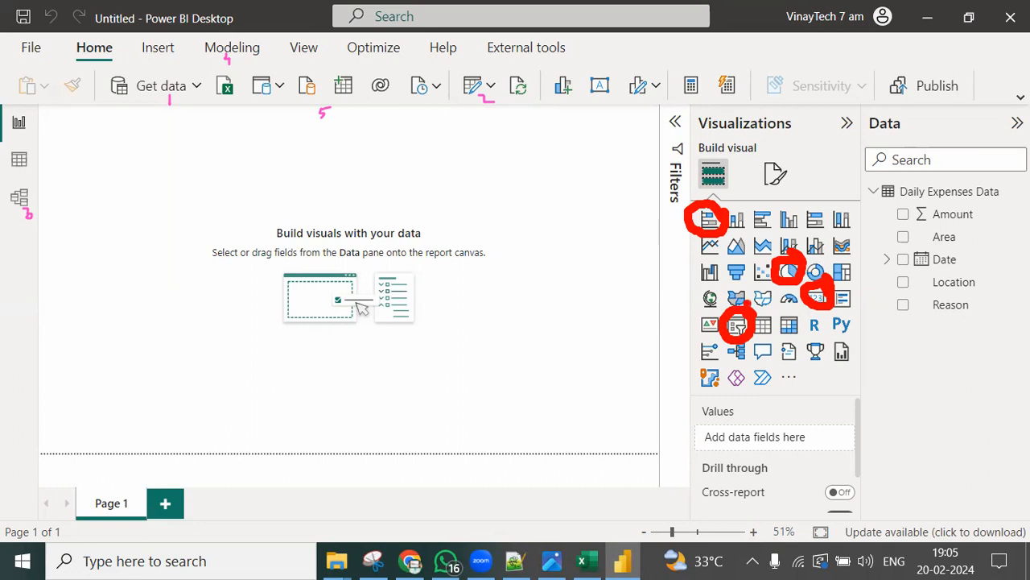
{"action": "mouse_move", "coordinate": [721, 286]}
{"action": "left_mouse_down"}
{"action": "mouse_move", "coordinate": [697, 288]}
{"action": "mouse_move", "coordinate": [707, 312]}
{"action": "mouse_move", "coordinate": [730, 283]}
{"action": "mouse_move", "coordinate": [704, 276]}
{"action": "left_mouse_up"}
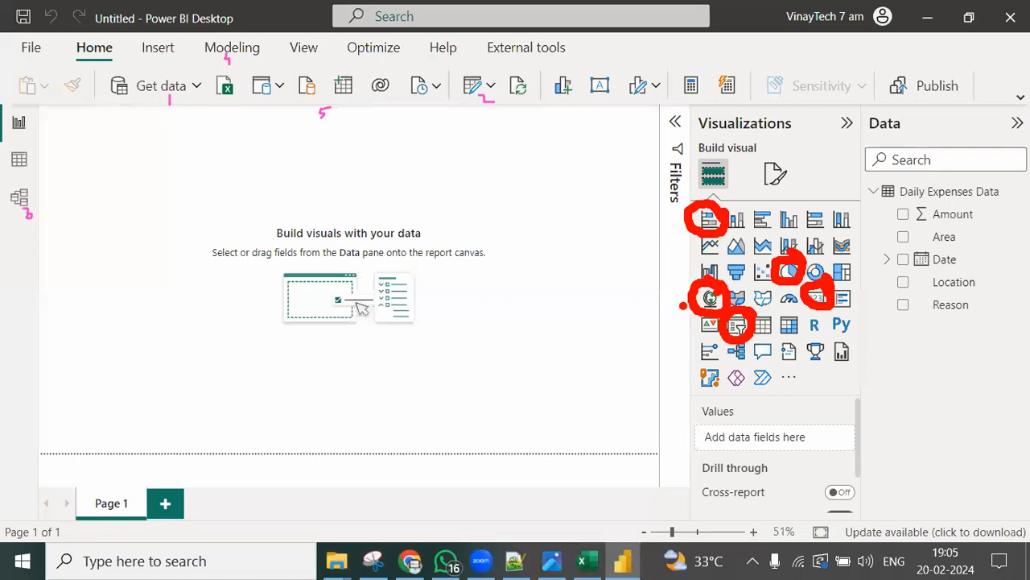
{"action": "key", "text": "Escape"}
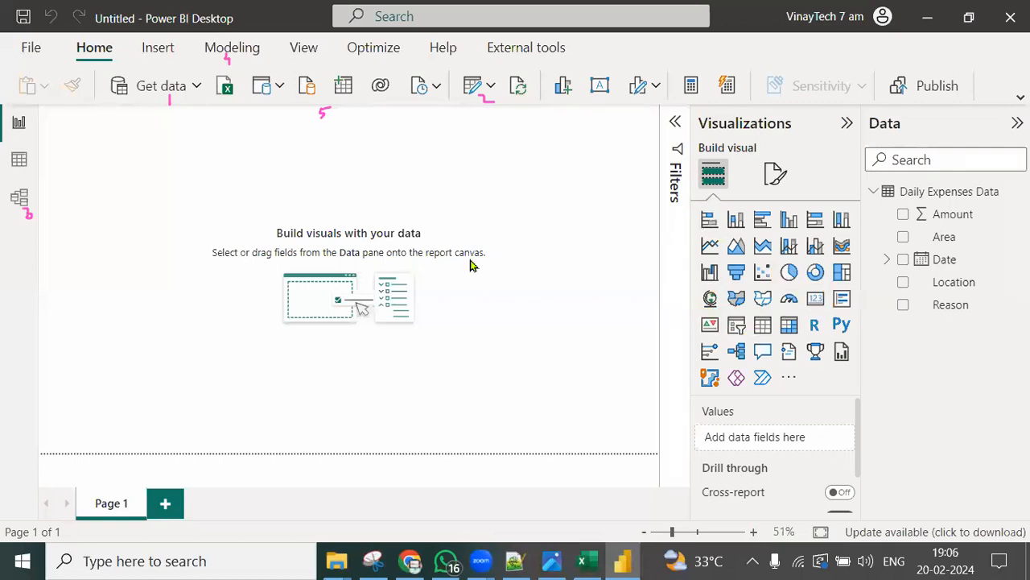
Step: Add an empty slicer visual to Page 1 and collapse the Filters pane
{"action": "left_click", "coordinate": [738, 325]}
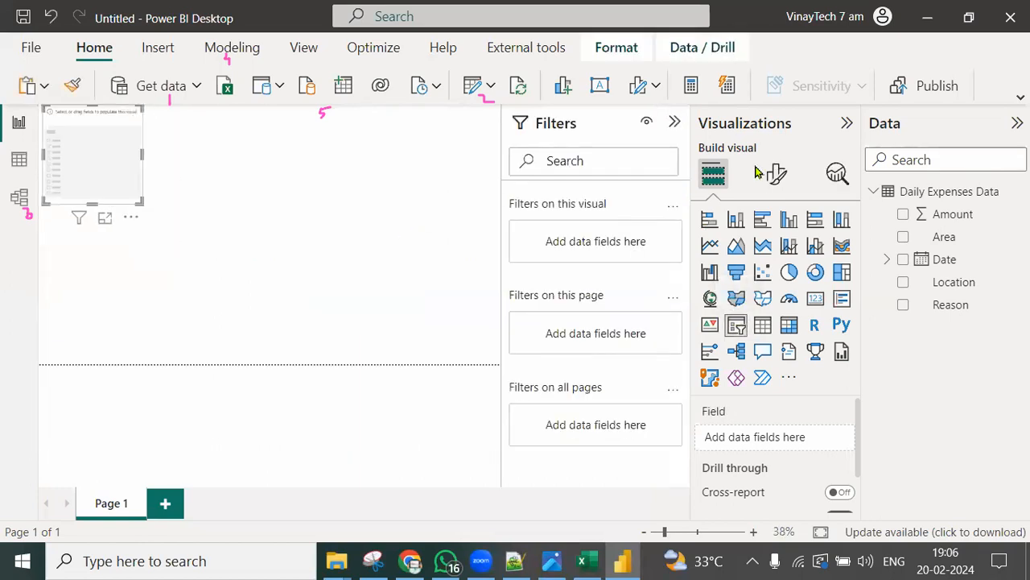
{"action": "left_click", "coordinate": [674, 121]}
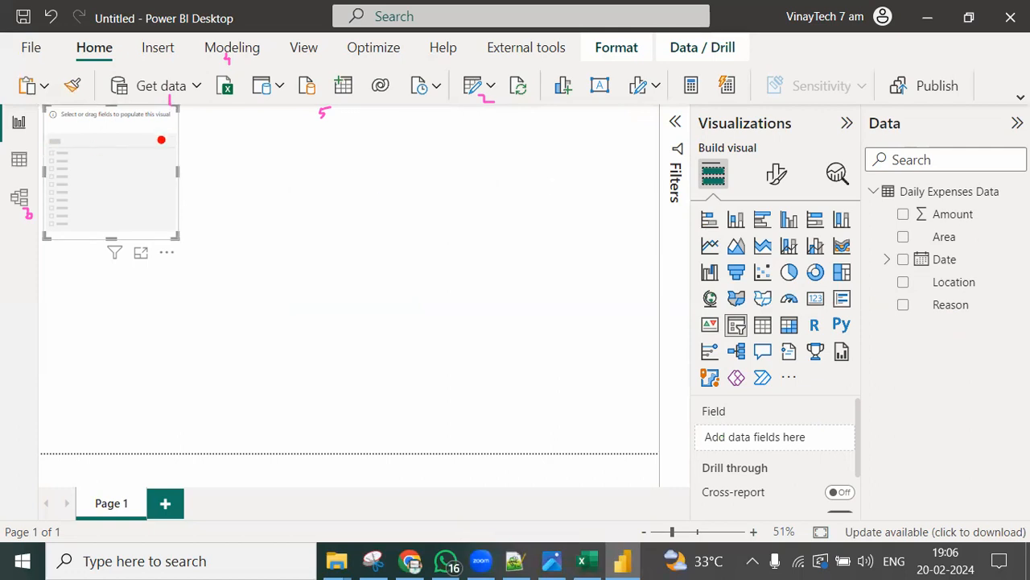
{"action": "mouse_move", "coordinate": [706, 280]}
{"action": "left_mouse_down"}
{"action": "mouse_move", "coordinate": [706, 320]}
{"action": "mouse_move", "coordinate": [675, 304]}
{"action": "mouse_move", "coordinate": [739, 283]}
{"action": "mouse_move", "coordinate": [729, 275]}
{"action": "left_mouse_up"}
{"action": "mouse_move", "coordinate": [722, 146]}
{"action": "left_mouse_down"}
{"action": "mouse_move", "coordinate": [759, 156]}
{"action": "mouse_move", "coordinate": [715, 113]}
{"action": "mouse_move", "coordinate": [761, 113]}
{"action": "left_mouse_up"}
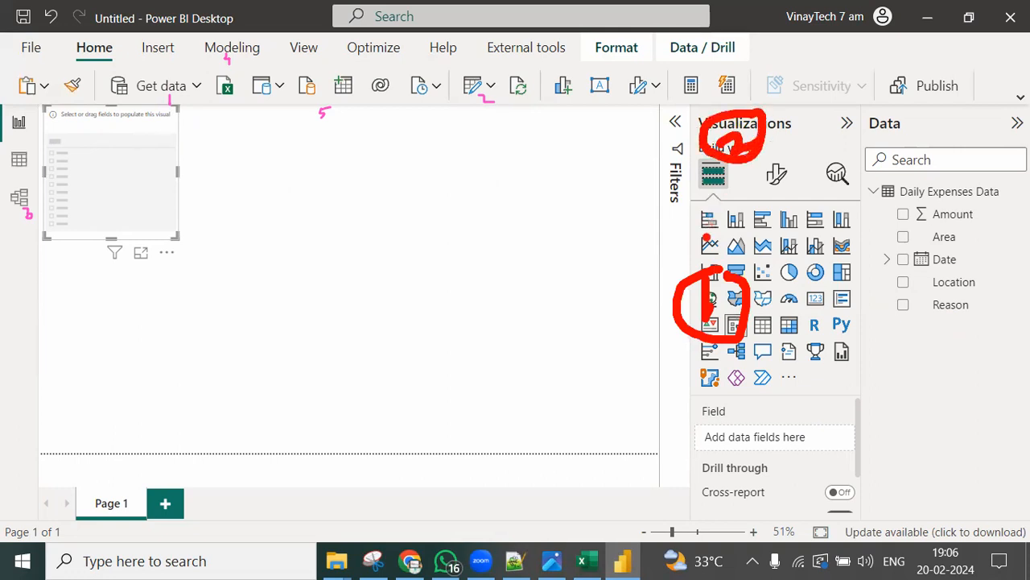
{"action": "mouse_move", "coordinate": [801, 156]}
{"action": "left_mouse_down"}
{"action": "mouse_move", "coordinate": [786, 143]}
{"action": "mouse_move", "coordinate": [793, 207]}
{"action": "mouse_move", "coordinate": [793, 151]}
{"action": "left_mouse_up"}
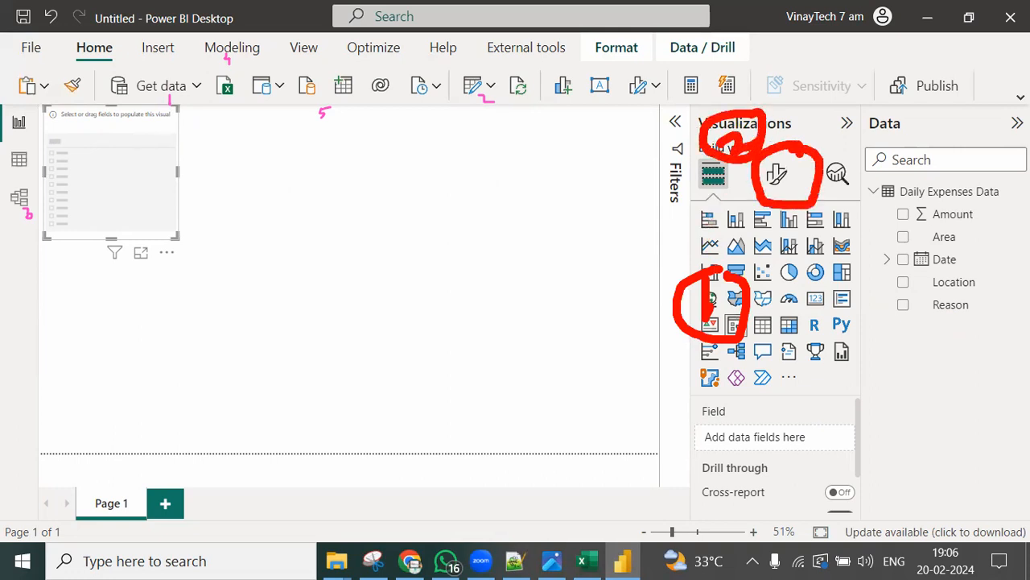
{"action": "mouse_move", "coordinate": [807, 102]}
{"action": "left_mouse_down"}
{"action": "mouse_move", "coordinate": [828, 128]}
{"action": "mouse_move", "coordinate": [805, 137]}
{"action": "left_mouse_up"}
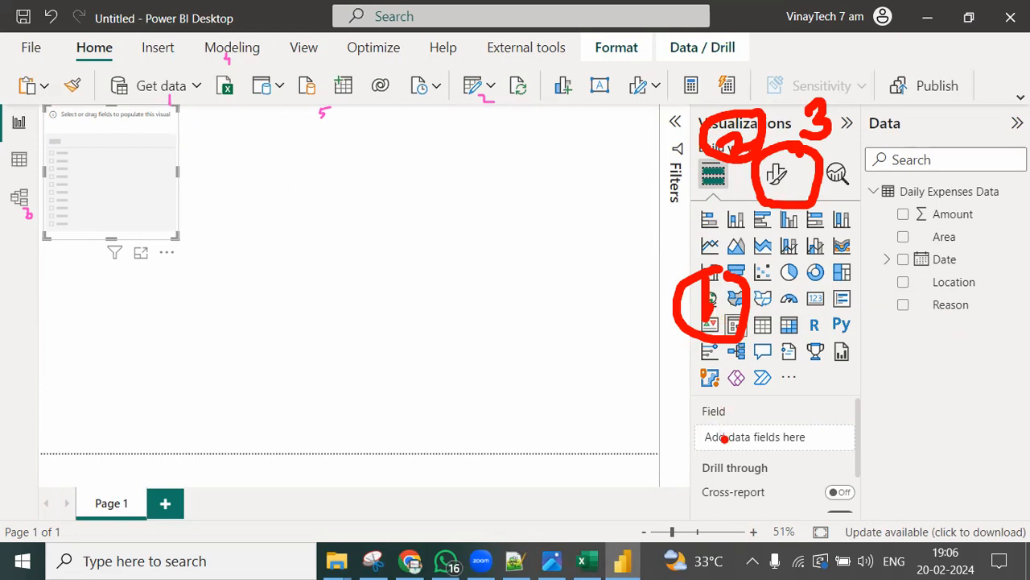
{"action": "key", "text": "Escape"}
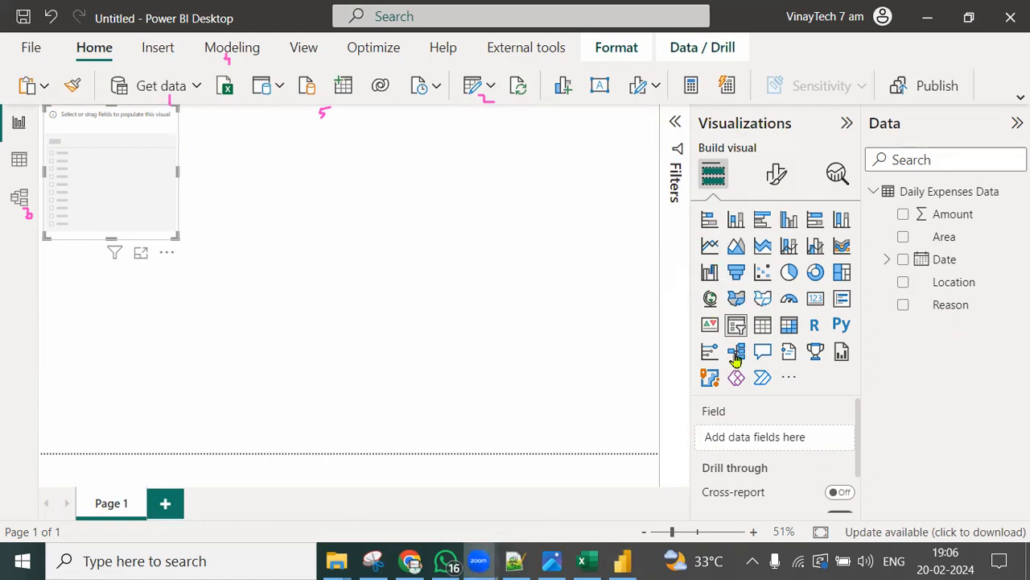
Step: Assign the Year level of the Date hierarchy to the slicer and move the slicer toward the middle of the page
{"action": "left_click", "coordinate": [886, 259]}
{"action": "left_click_drag", "start_coordinate": [950, 306], "coordinate": [782, 454]}
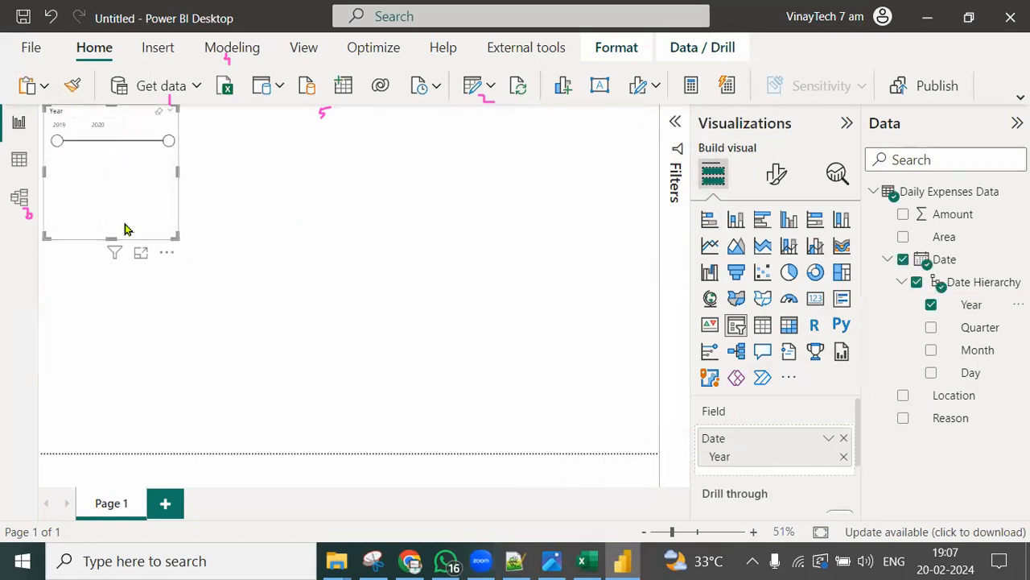
{"action": "left_click_drag", "start_coordinate": [132, 121], "coordinate": [427, 196]}
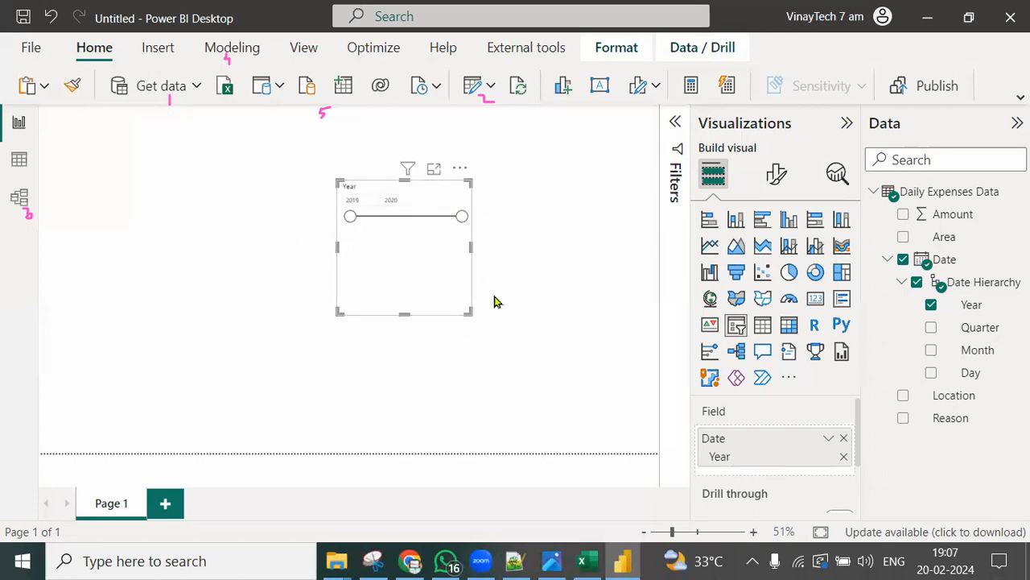
Step: Set the Year slicer's style to Vertical list
{"action": "left_click", "coordinate": [777, 179]}
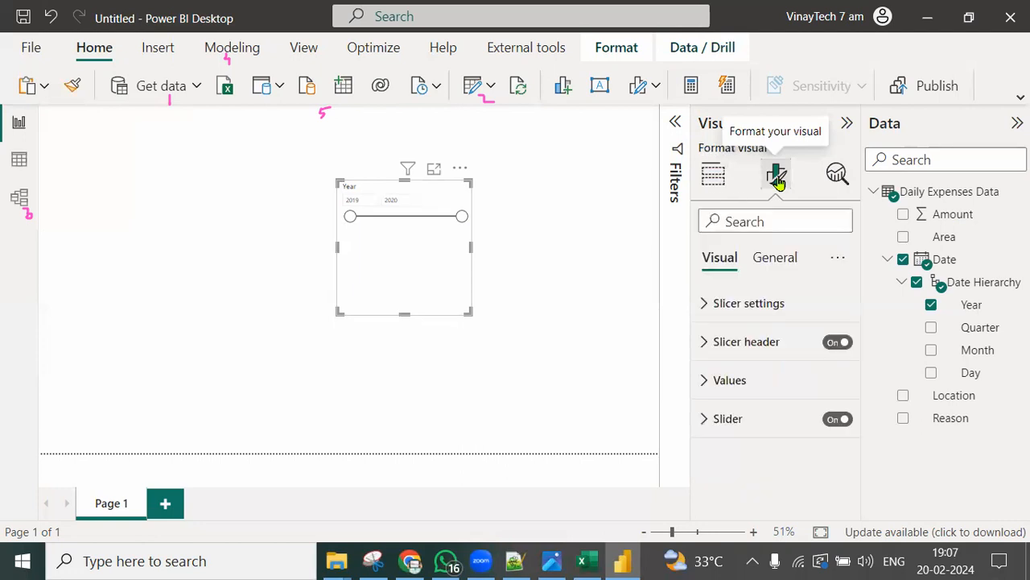
{"action": "left_click", "coordinate": [701, 309]}
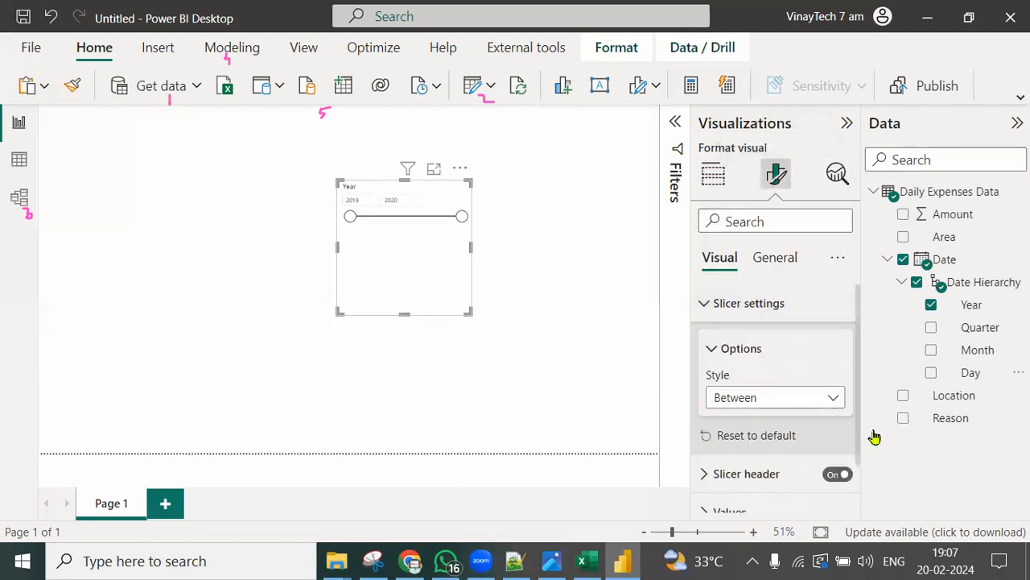
{"action": "left_click", "coordinate": [755, 402]}
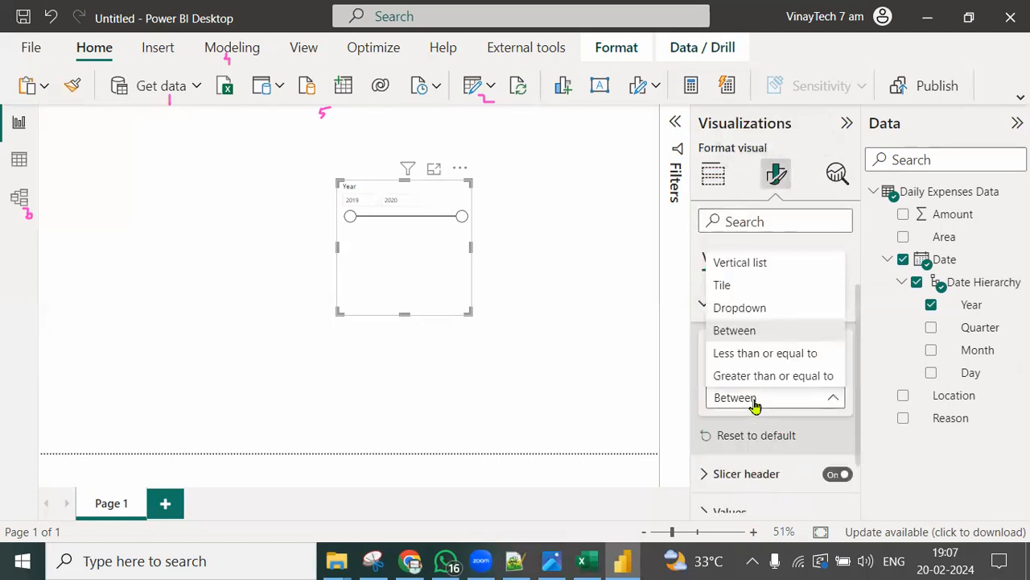
{"action": "left_click", "coordinate": [743, 271]}
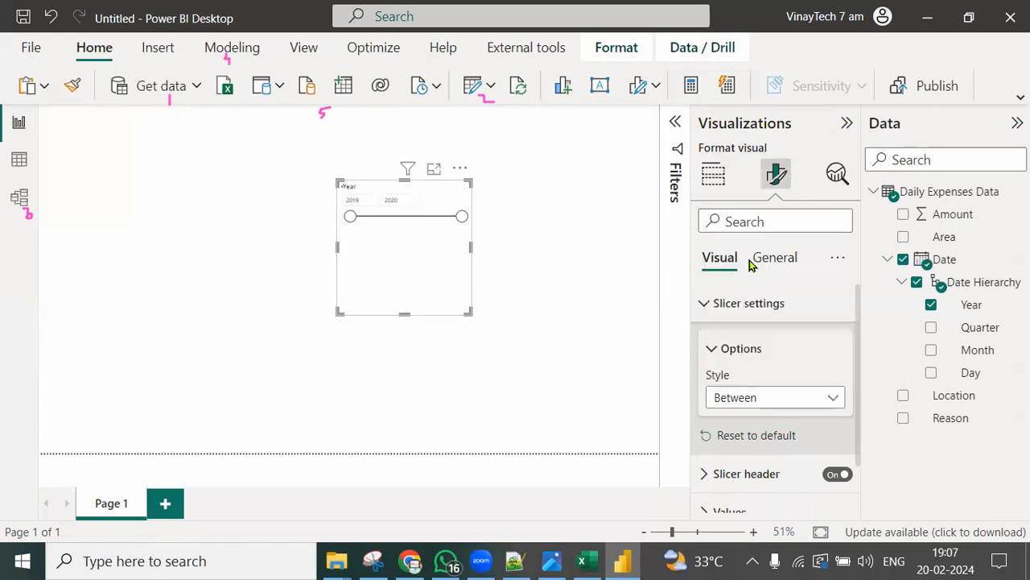
Step: Try the Tile style on the Year slicer, and return it to Vertical list
{"action": "left_click", "coordinate": [815, 400]}
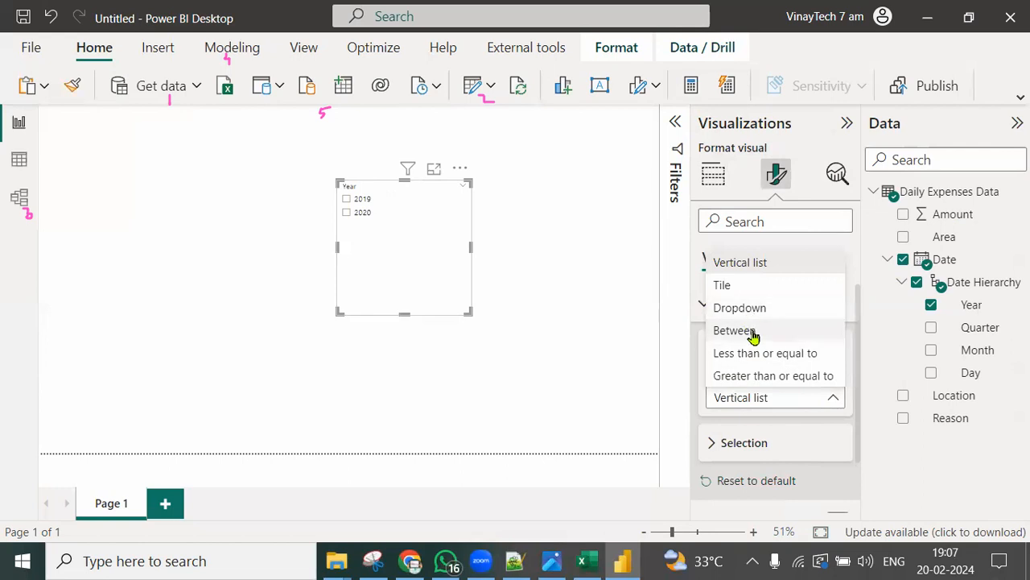
{"action": "left_click", "coordinate": [738, 290]}
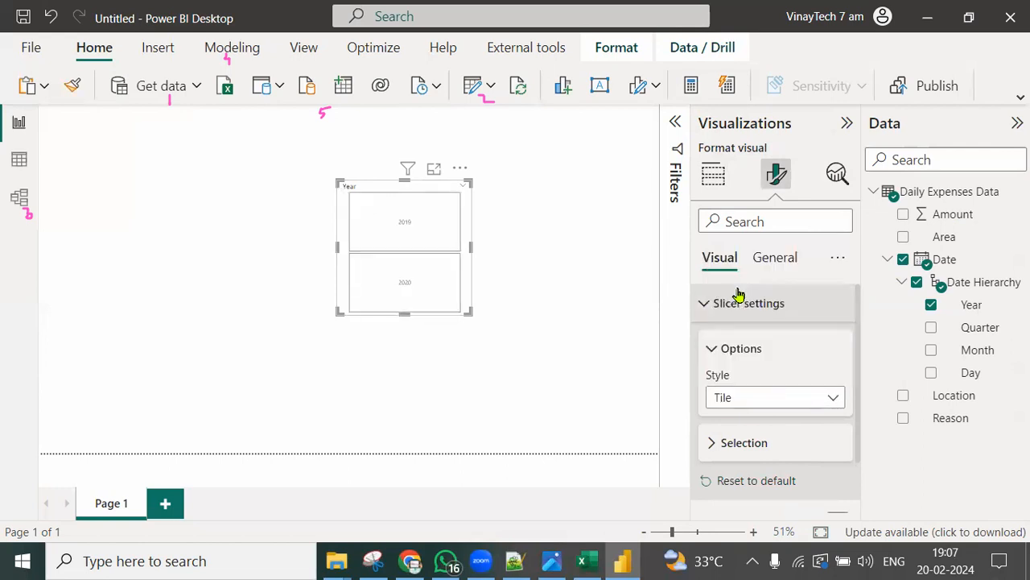
{"action": "left_click", "coordinate": [739, 295]}
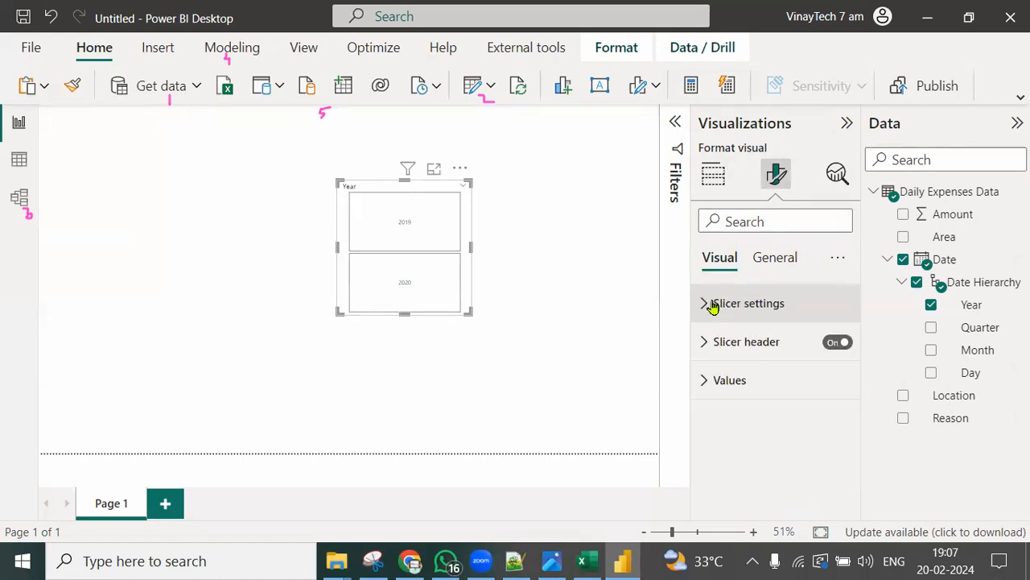
{"action": "left_click", "coordinate": [715, 306]}
{"action": "left_click", "coordinate": [753, 407]}
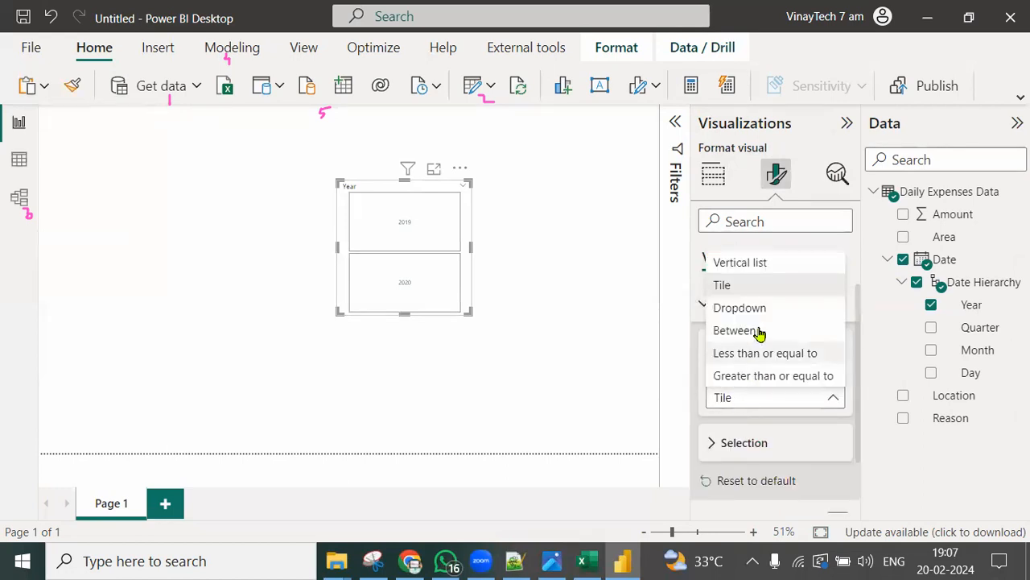
{"action": "left_click", "coordinate": [790, 272]}
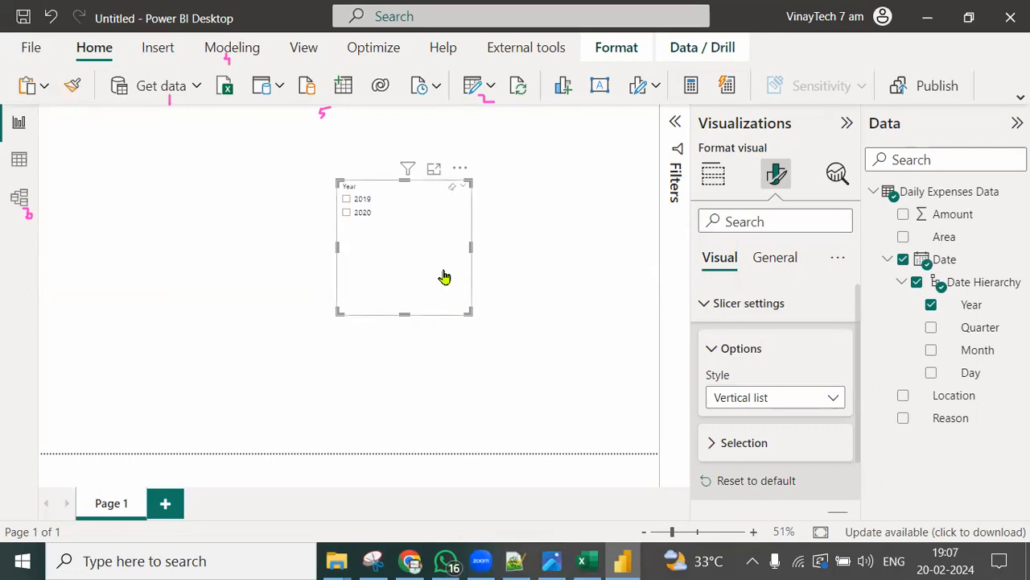
Step: Make the Year slicer's header text bold and set its font color to pink
{"action": "left_click", "coordinate": [705, 305]}
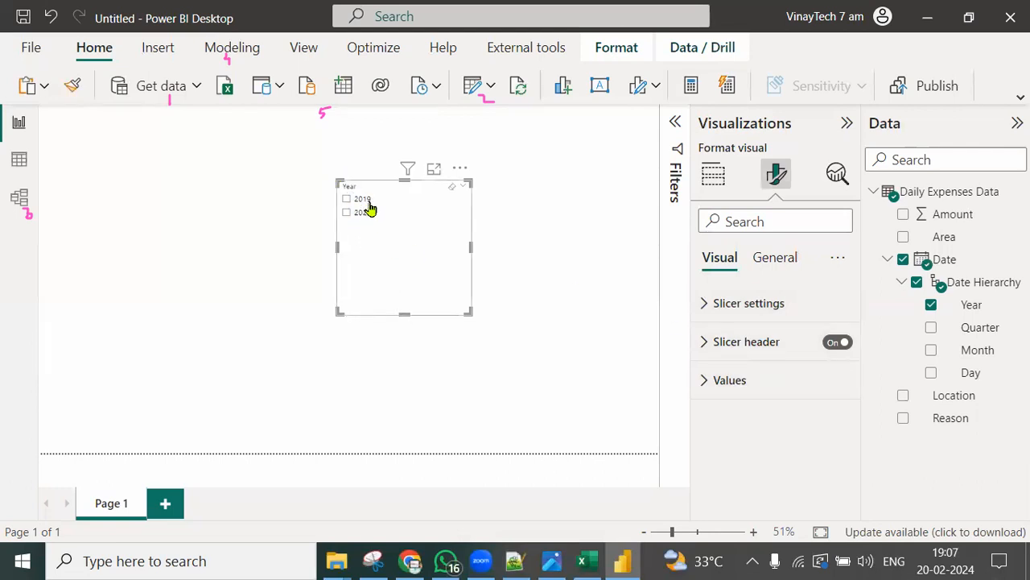
{"action": "left_click", "coordinate": [702, 347]}
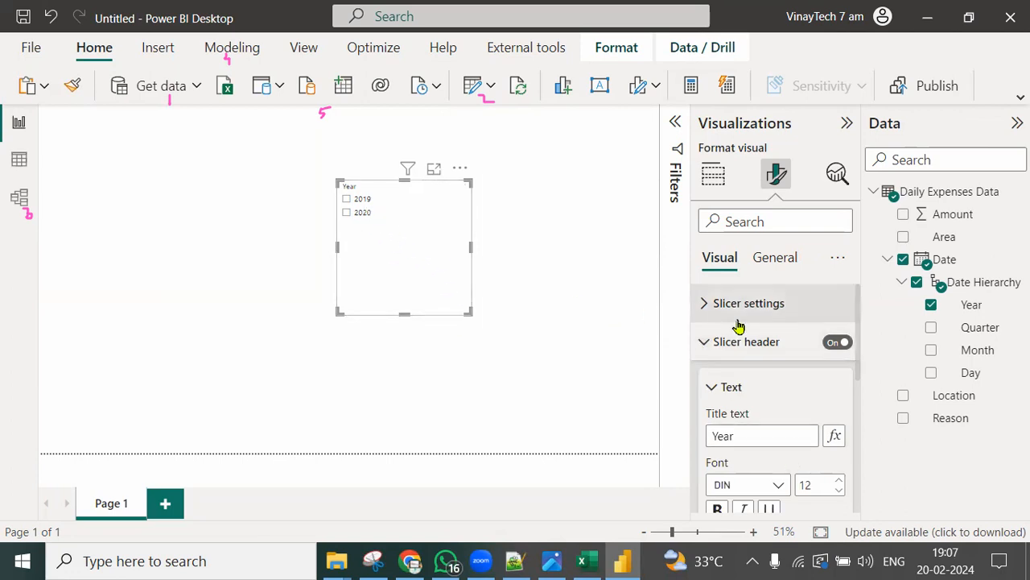
{"action": "scroll", "coordinate": [745, 357], "scroll_direction": "down", "scroll_amount": 2}
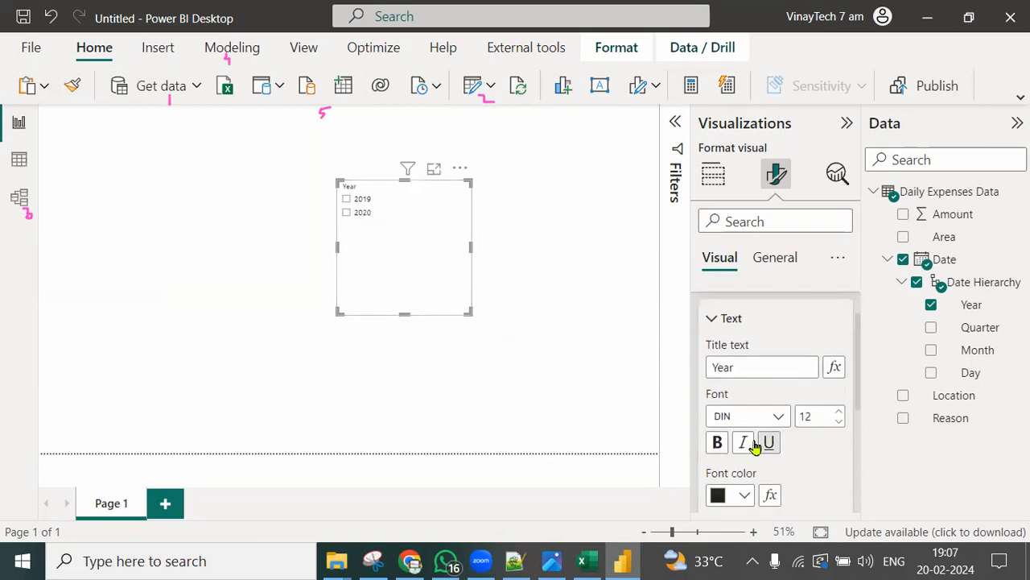
{"action": "left_click", "coordinate": [746, 497]}
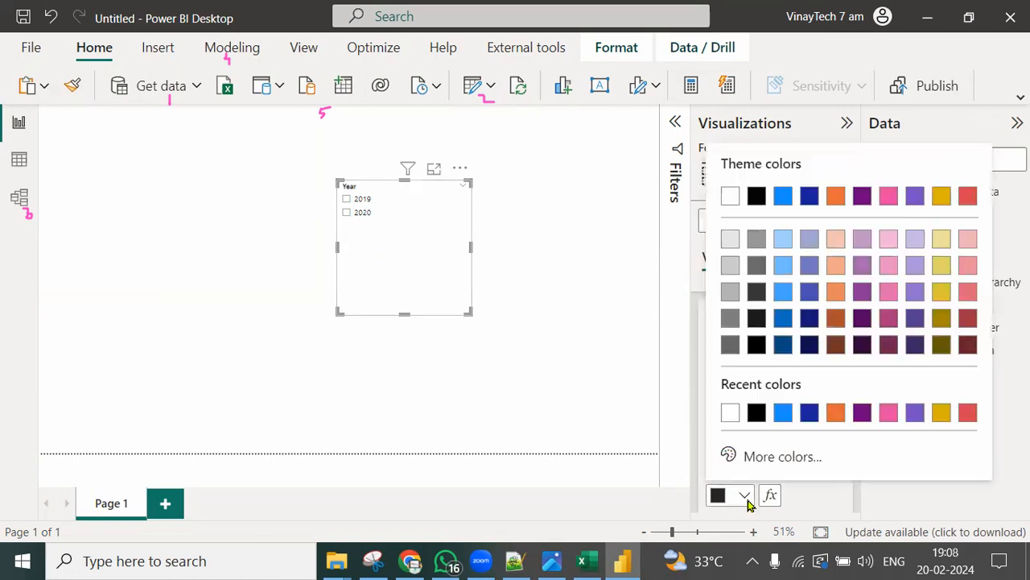
{"action": "left_click", "coordinate": [810, 412]}
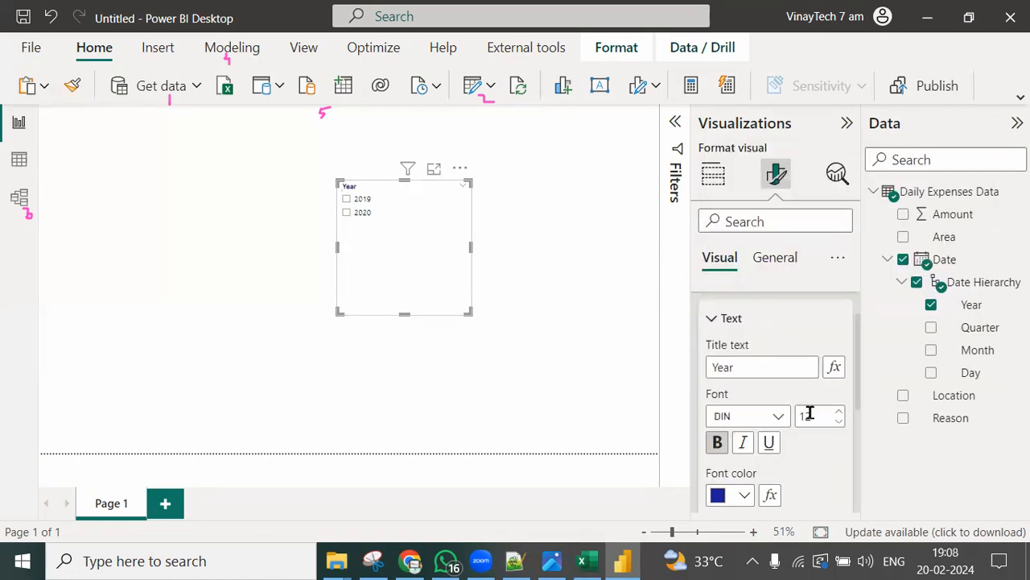
{"action": "left_click", "coordinate": [746, 496]}
{"action": "left_click", "coordinate": [888, 412]}
Step: Increase the font size of the Year slicer's header to 19
{"action": "left_click", "coordinate": [840, 412]}
{"action": "left_click", "coordinate": [840, 413]}
{"action": "left_click", "coordinate": [839, 413]}
{"action": "left_click", "coordinate": [839, 413]}
{"action": "left_click", "coordinate": [840, 412]}
{"action": "left_click", "coordinate": [839, 412]}
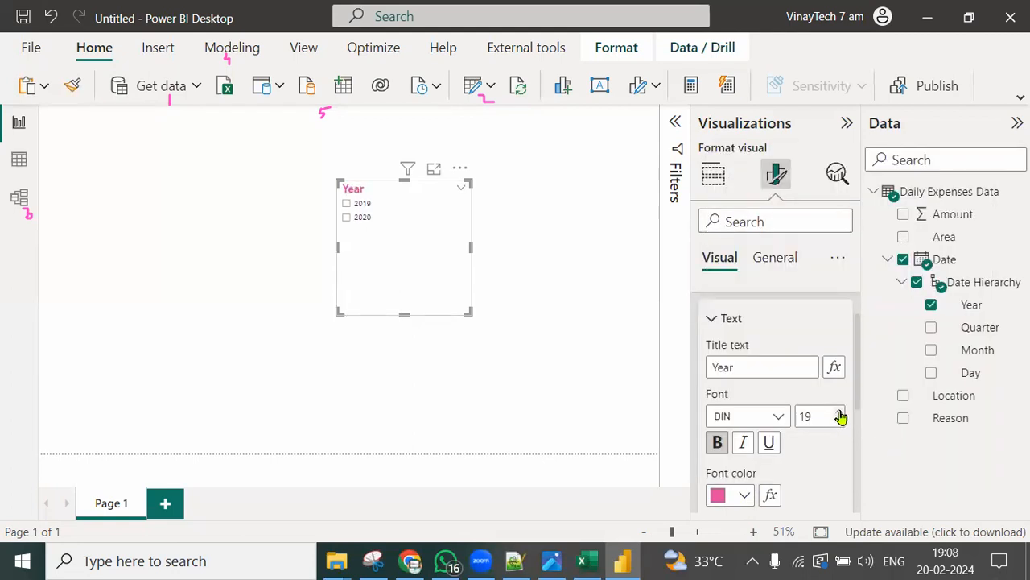
Step: Make the Year slicer's values bold and set their font color to dark blue
{"action": "scroll", "coordinate": [814, 445], "scroll_direction": "down", "scroll_amount": 3}
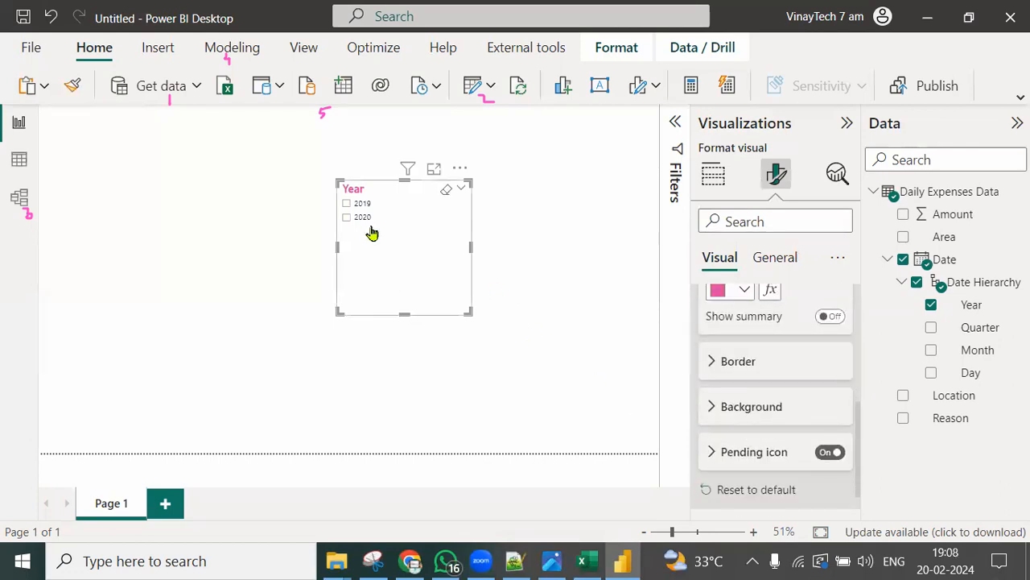
{"action": "scroll", "coordinate": [800, 495], "scroll_direction": "down", "scroll_amount": 2}
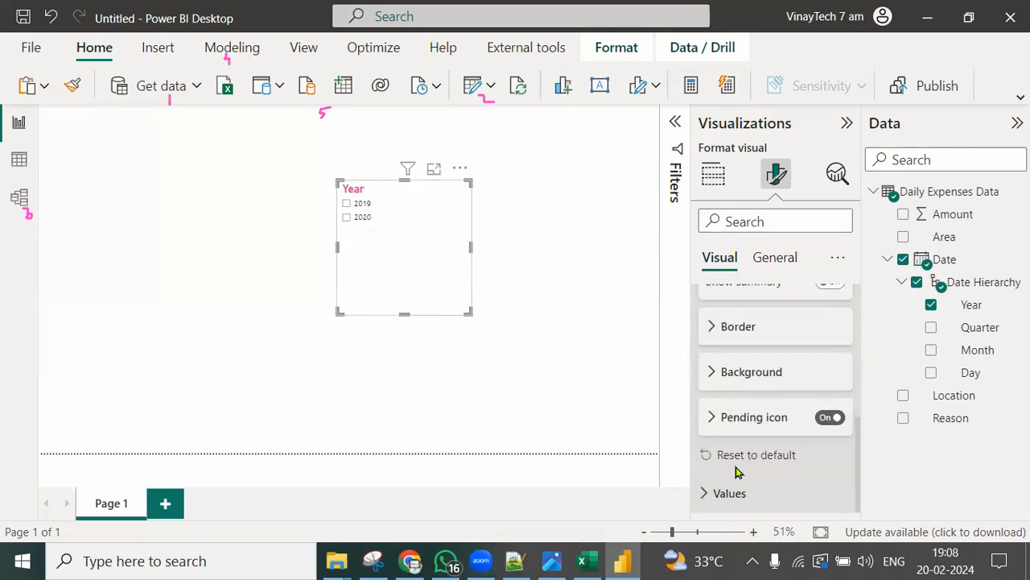
{"action": "left_click", "coordinate": [729, 493]}
{"action": "scroll", "coordinate": [761, 463], "scroll_direction": "down", "scroll_amount": 3}
{"action": "left_click", "coordinate": [717, 374]}
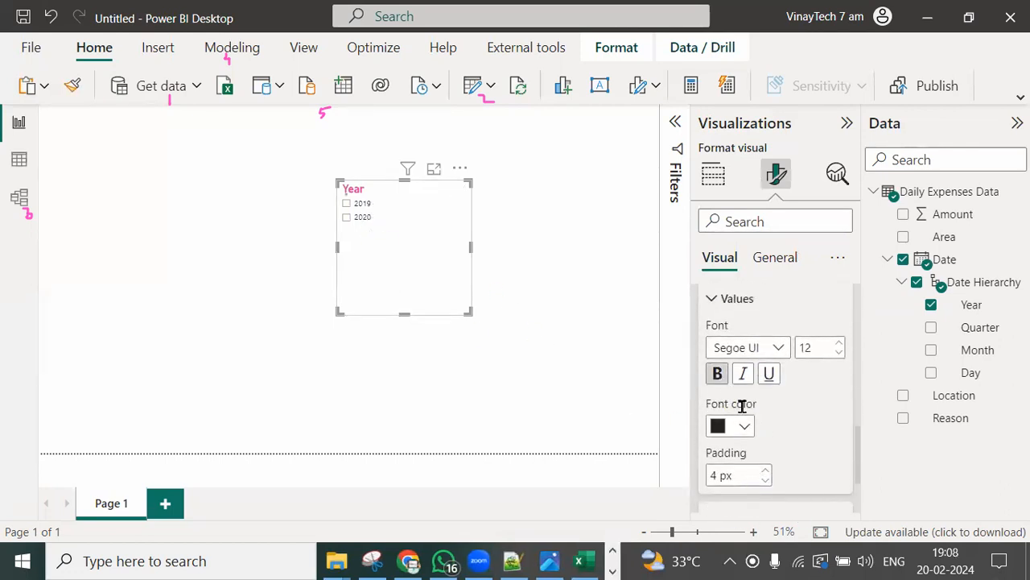
{"action": "left_click", "coordinate": [745, 427]}
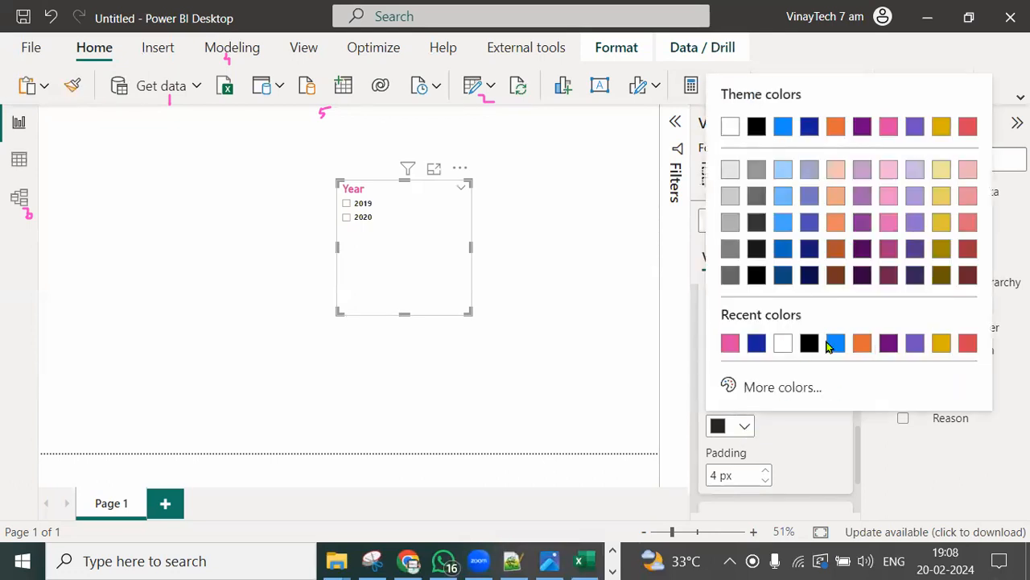
{"action": "left_click", "coordinate": [756, 343]}
Step: Increase the font size of the Year slicer's values to 18
{"action": "left_click", "coordinate": [840, 345]}
{"action": "left_click", "coordinate": [839, 344]}
{"action": "left_click", "coordinate": [840, 344]}
{"action": "left_click", "coordinate": [840, 344]}
{"action": "left_click", "coordinate": [840, 344]}
{"action": "left_click", "coordinate": [839, 344]}
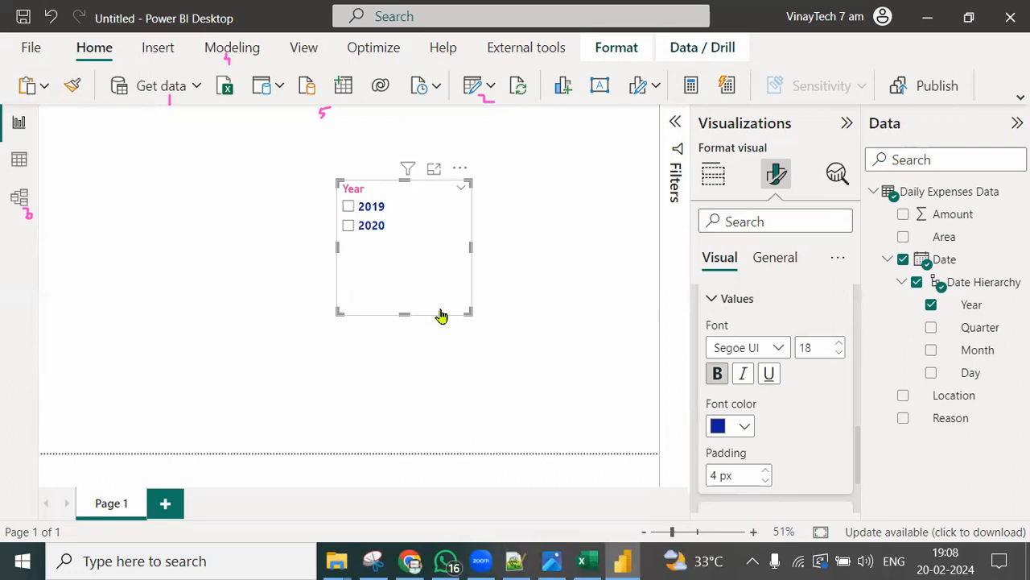
Step: Shrink the Year slicer to fit closely around its two year values and turn on its visual border
{"action": "left_click_drag", "start_coordinate": [469, 312], "coordinate": [410, 251]}
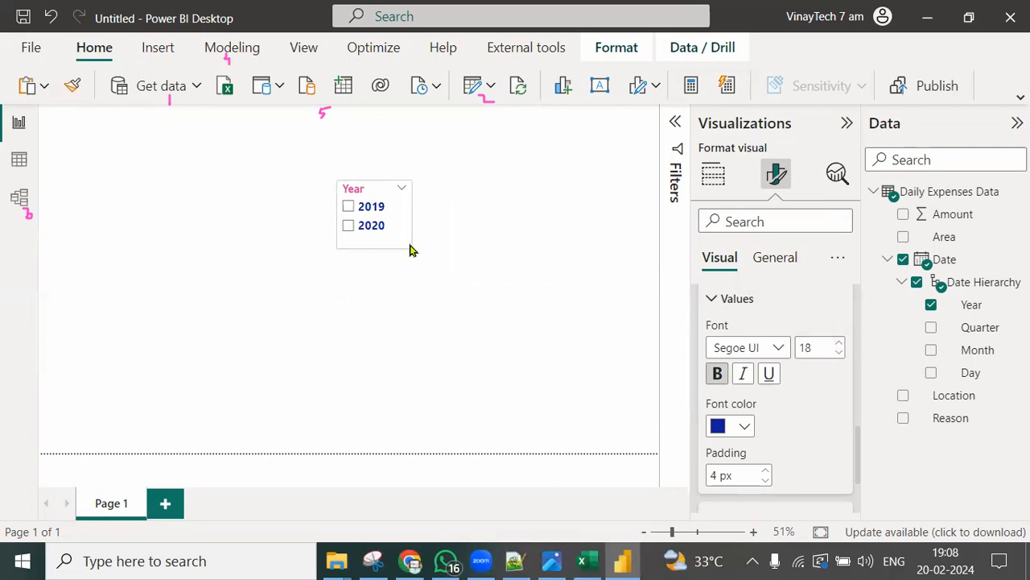
{"action": "left_click", "coordinate": [771, 260]}
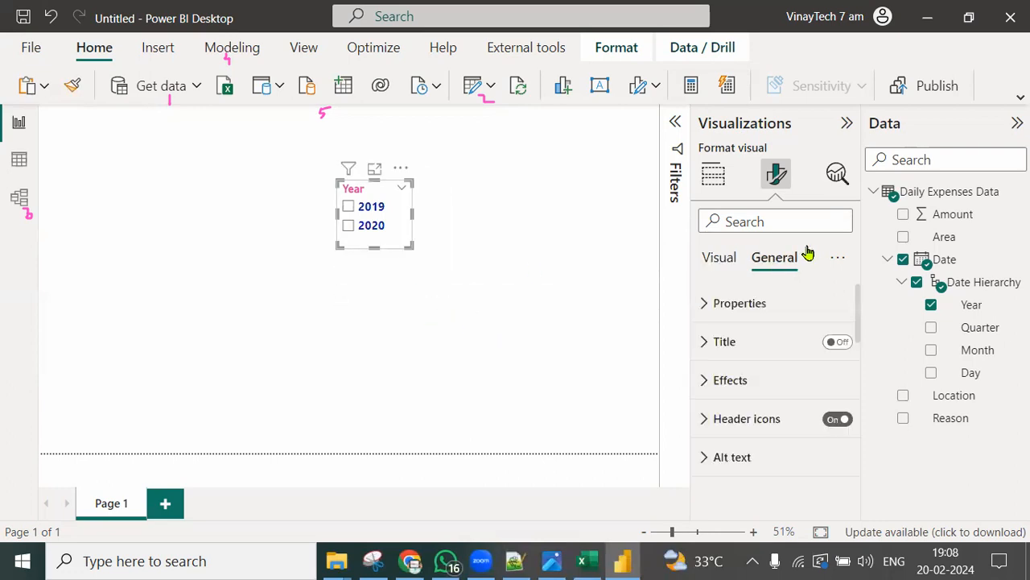
{"action": "left_click", "coordinate": [704, 385]}
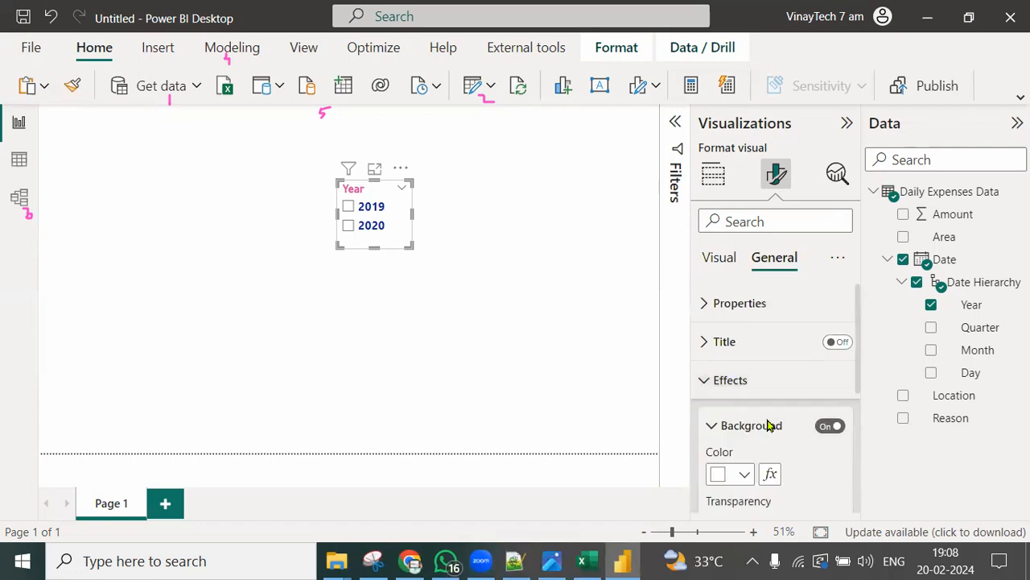
{"action": "scroll", "coordinate": [765, 425], "scroll_direction": "down", "scroll_amount": 2}
{"action": "left_click", "coordinate": [833, 478]}
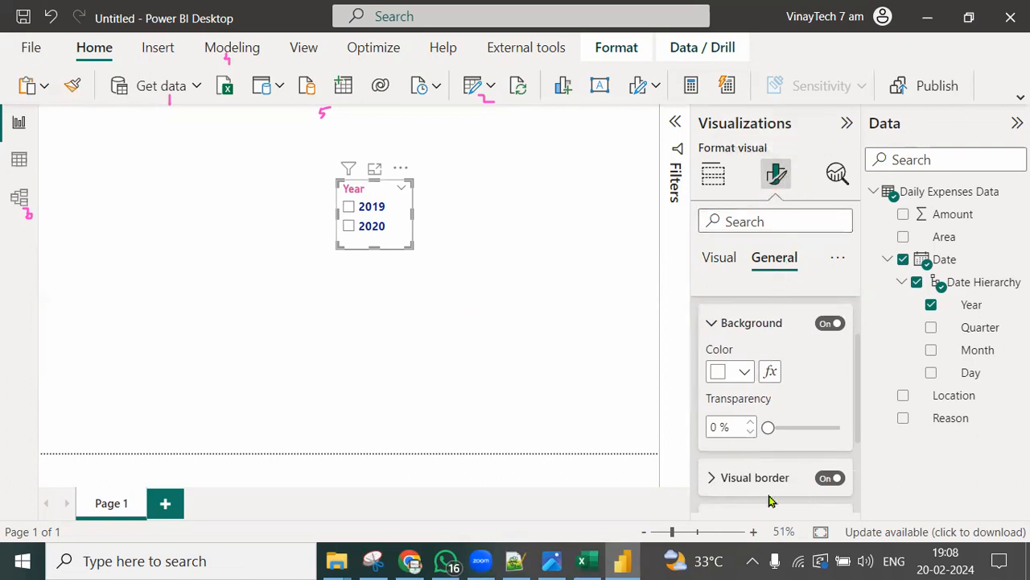
Step: Collapse the slicer's header and values formatting sections and move the Year slicer farther right on the page
{"action": "left_click", "coordinate": [713, 260]}
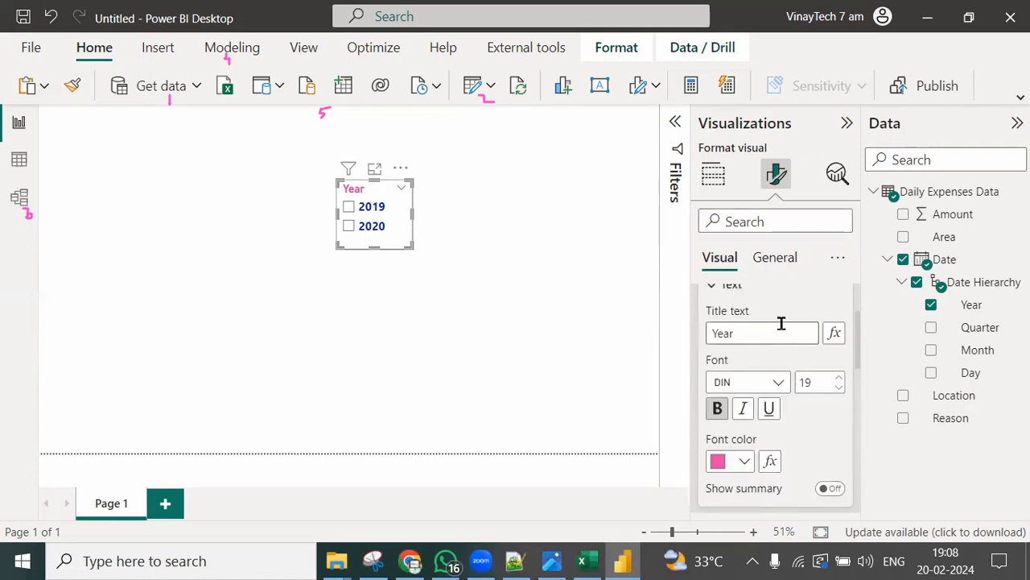
{"action": "scroll", "coordinate": [743, 385], "scroll_direction": "up", "scroll_amount": 2}
{"action": "left_click", "coordinate": [706, 344]}
{"action": "left_click", "coordinate": [706, 381]}
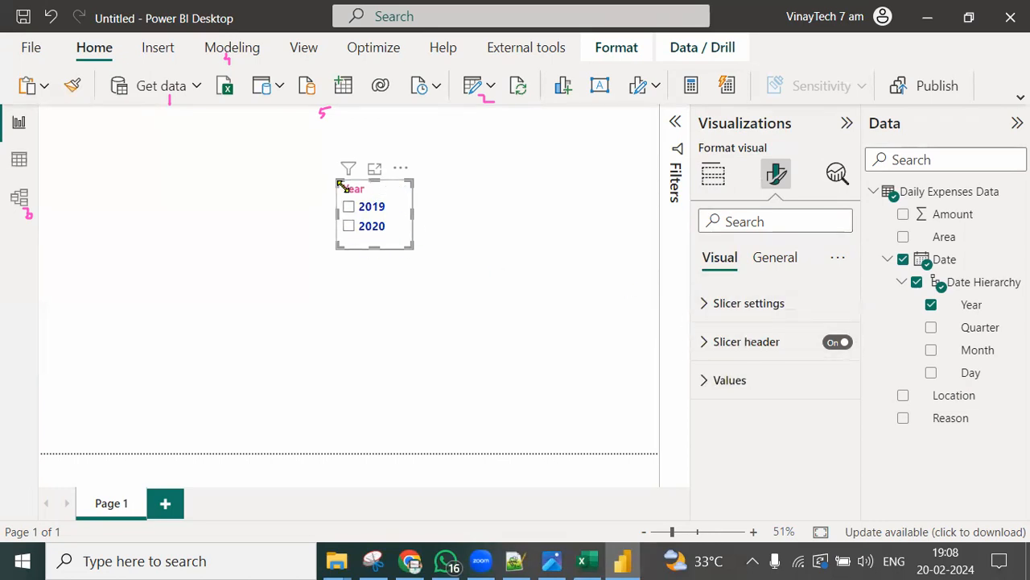
{"action": "left_click_drag", "start_coordinate": [403, 211], "coordinate": [474, 209]}
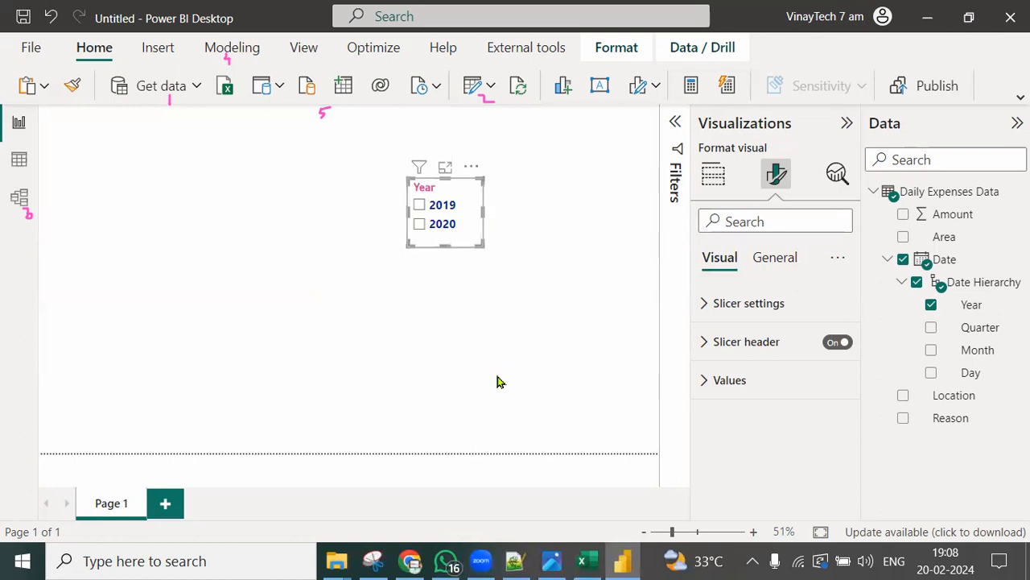
Step: Duplicate the Year slicer and place the copy to the right of the original at the same height
{"action": "left_click", "coordinate": [405, 322]}
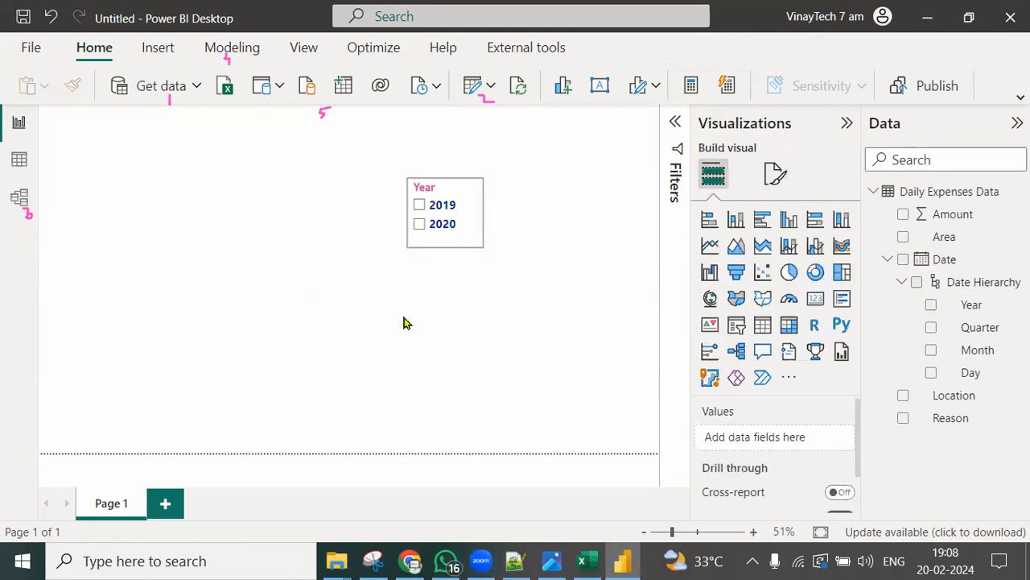
{"action": "left_click", "coordinate": [479, 250]}
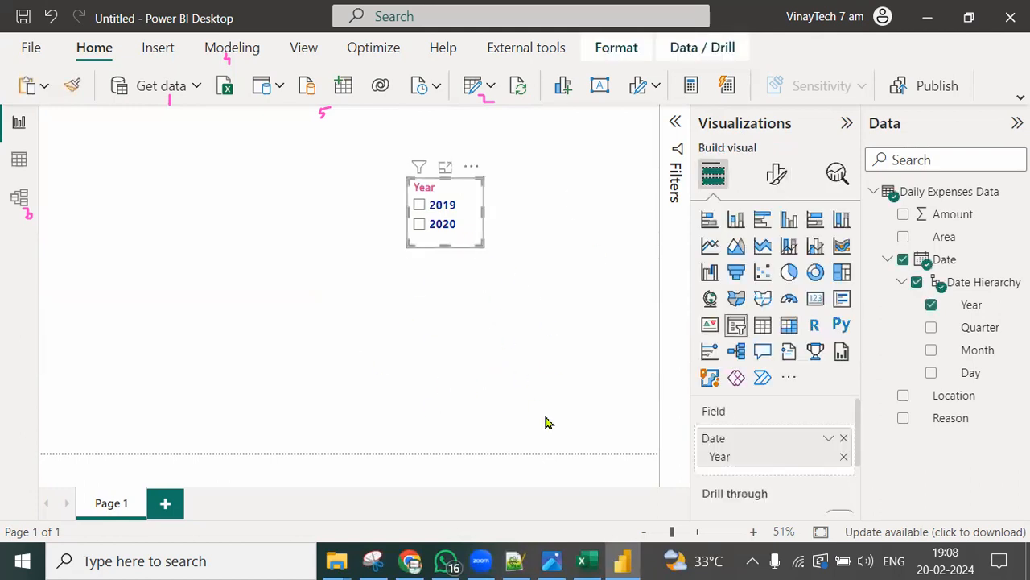
{"action": "left_click", "coordinate": [478, 391]}
{"action": "left_click", "coordinate": [481, 246]}
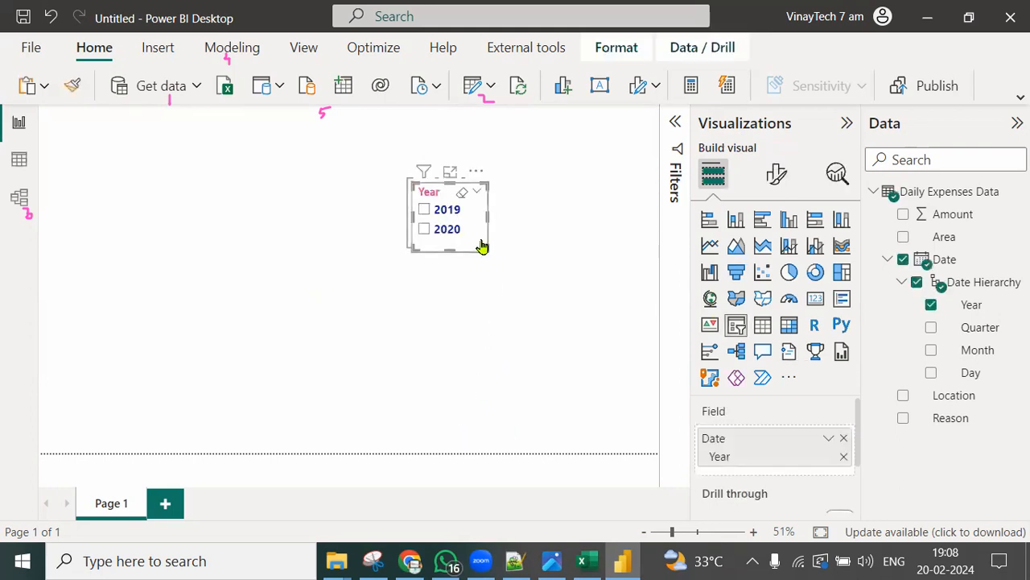
{"action": "key", "text": "ctrl+c"}
{"action": "key", "text": "ctrl+v"}
{"action": "left_click_drag", "start_coordinate": [603, 230], "coordinate": [596, 241]}
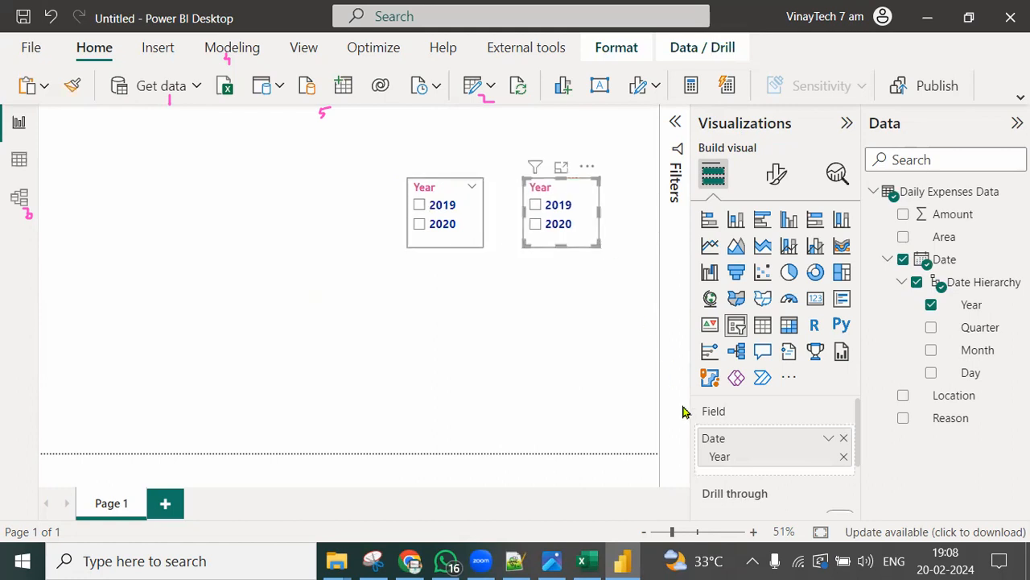
Step: Replace the Year field with the Month level of the Date hierarchy in the copied slicer and widen that slicer slightly
{"action": "left_click_drag", "start_coordinate": [985, 353], "coordinate": [808, 437]}
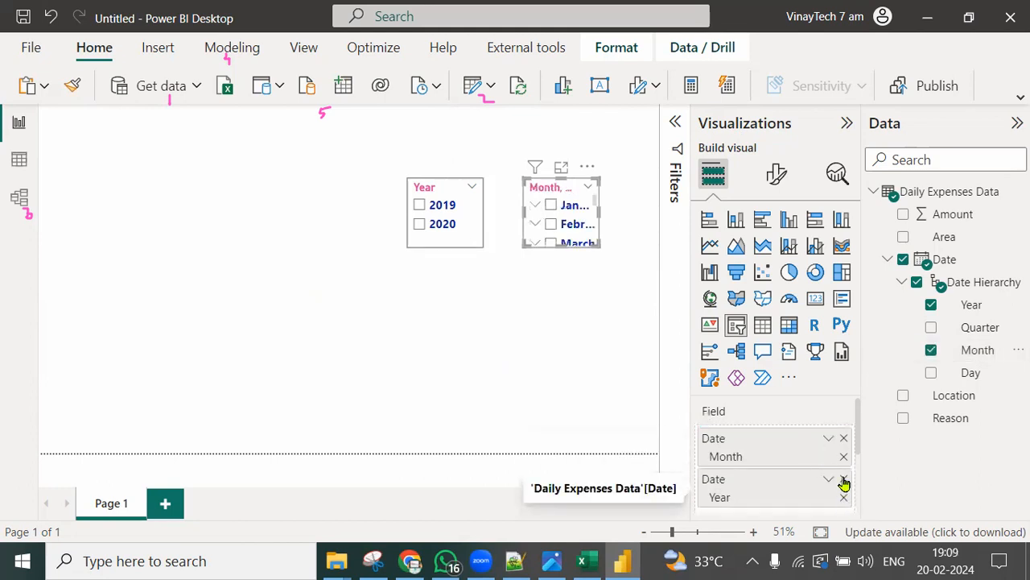
{"action": "left_click", "coordinate": [844, 480]}
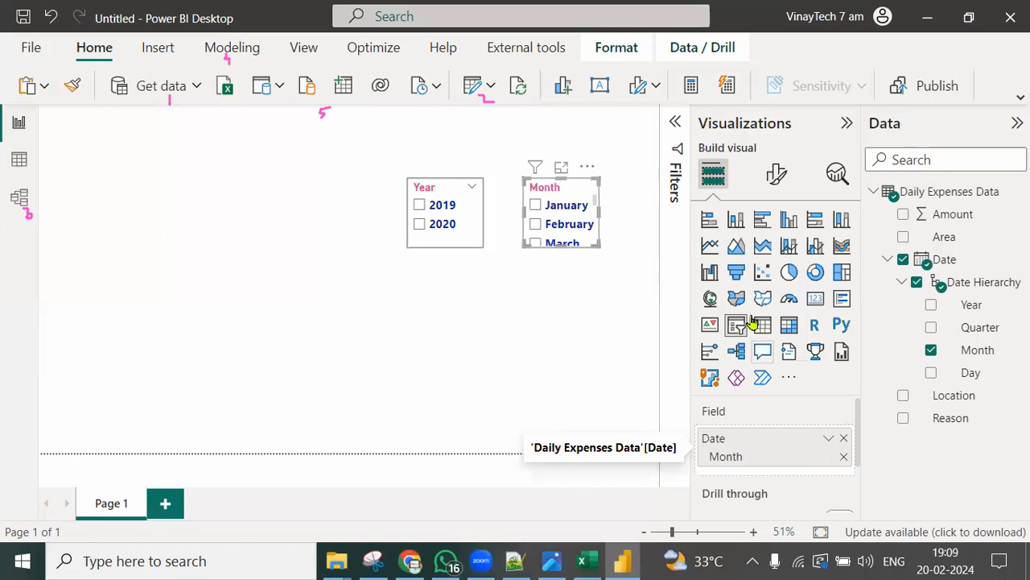
{"action": "left_click", "coordinate": [775, 177]}
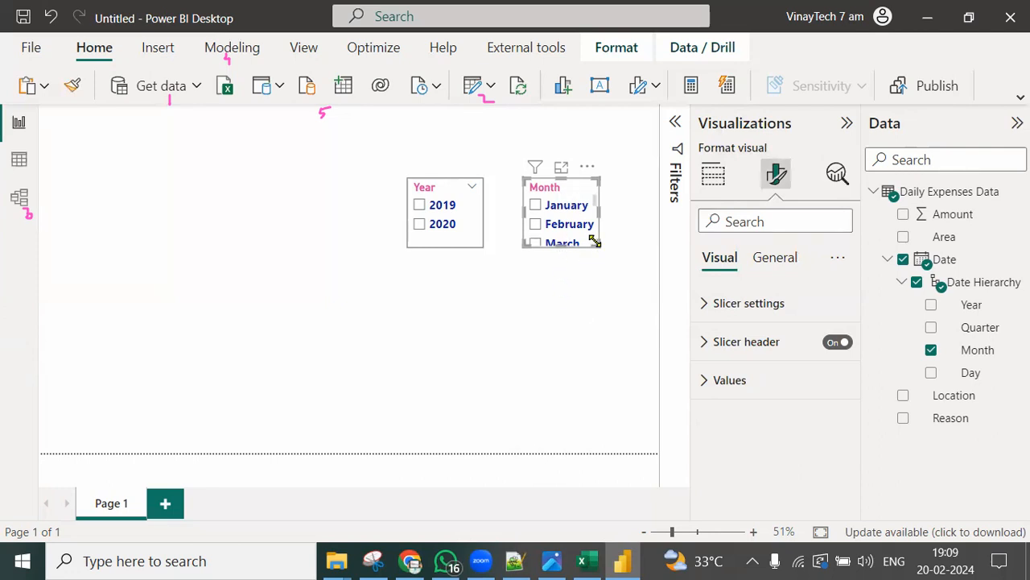
{"action": "left_click_drag", "start_coordinate": [598, 364], "coordinate": [608, 254]}
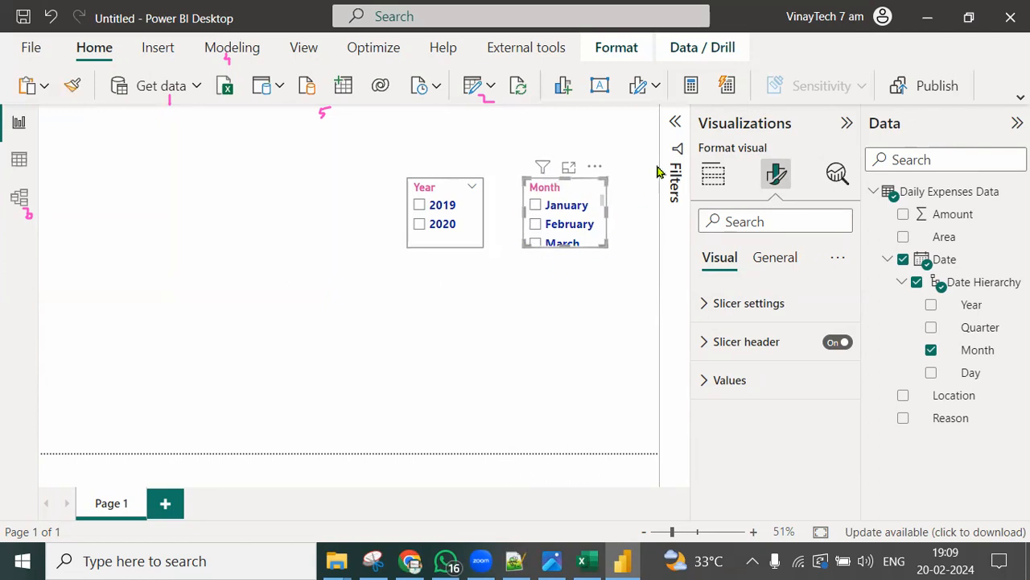
Step: Filter the Month slicer at visual level so it lists only July and August
{"action": "left_click", "coordinate": [678, 122]}
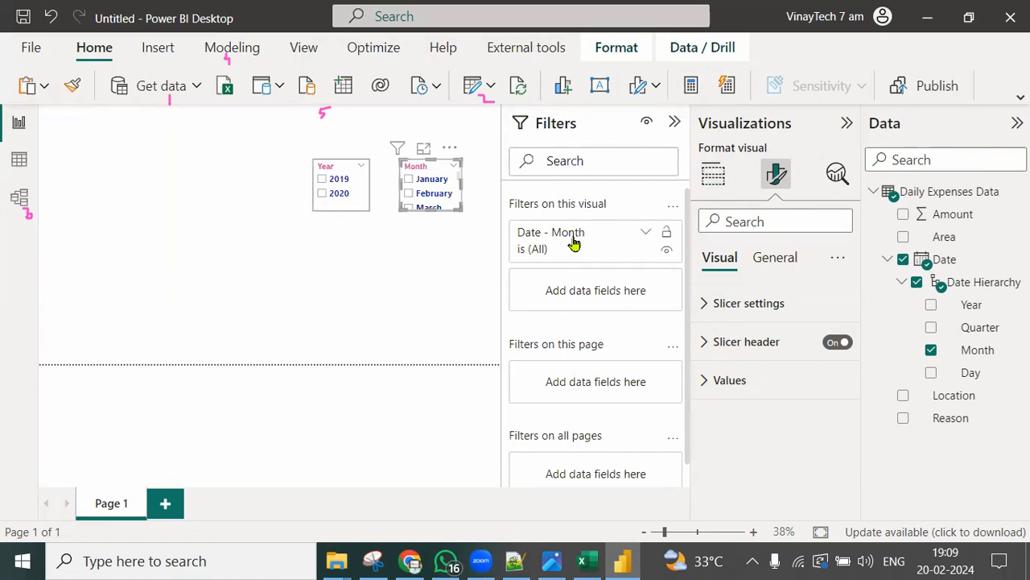
{"action": "left_click", "coordinate": [646, 236]}
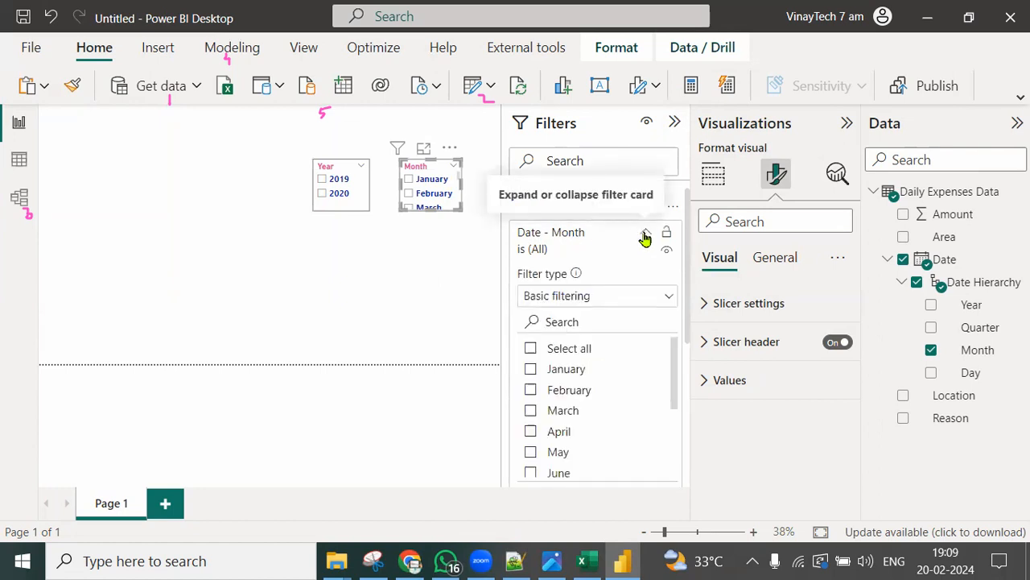
{"action": "scroll", "coordinate": [558, 453], "scroll_direction": "down", "scroll_amount": 2}
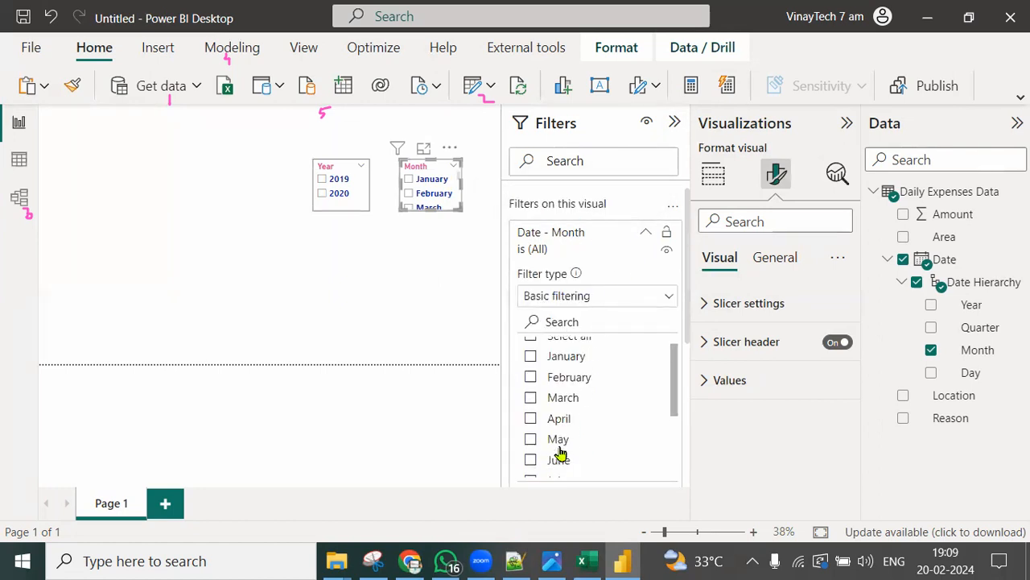
{"action": "left_click", "coordinate": [531, 453]}
{"action": "left_click", "coordinate": [531, 473]}
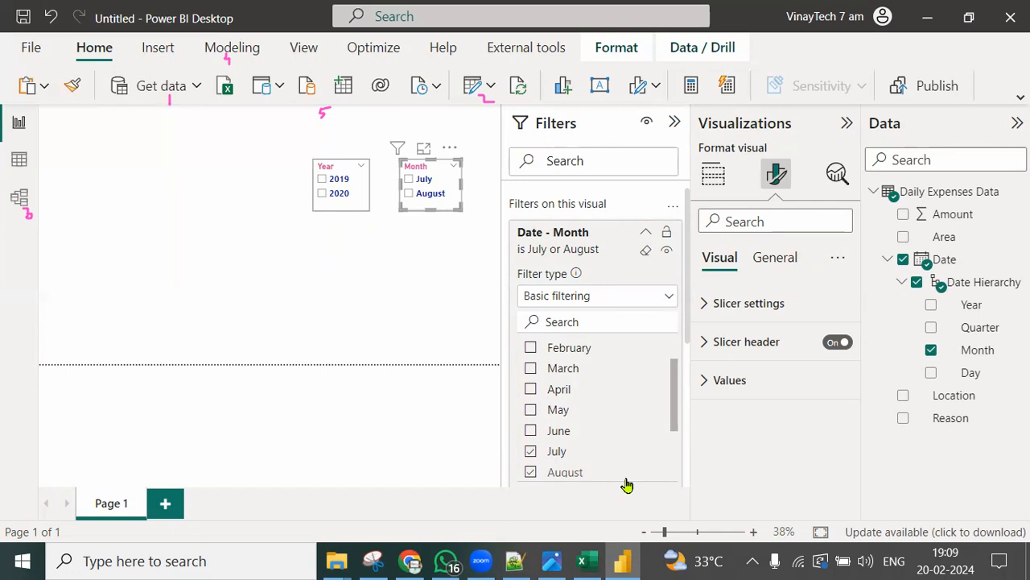
{"action": "left_click", "coordinate": [674, 123]}
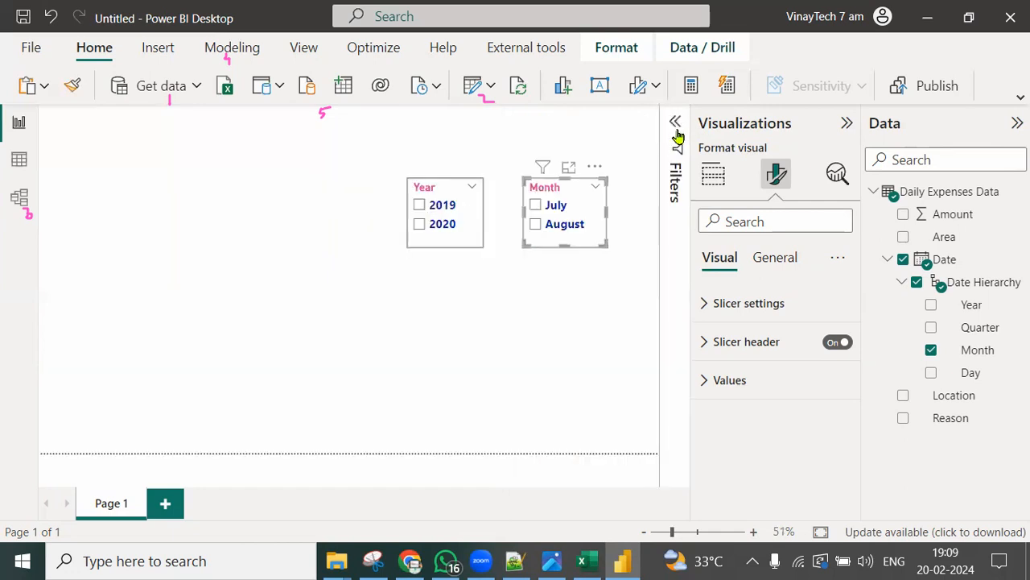
Step: Move the Year slicer right so it sits close beside the Month slicer at the same height
{"action": "left_click", "coordinate": [847, 123]}
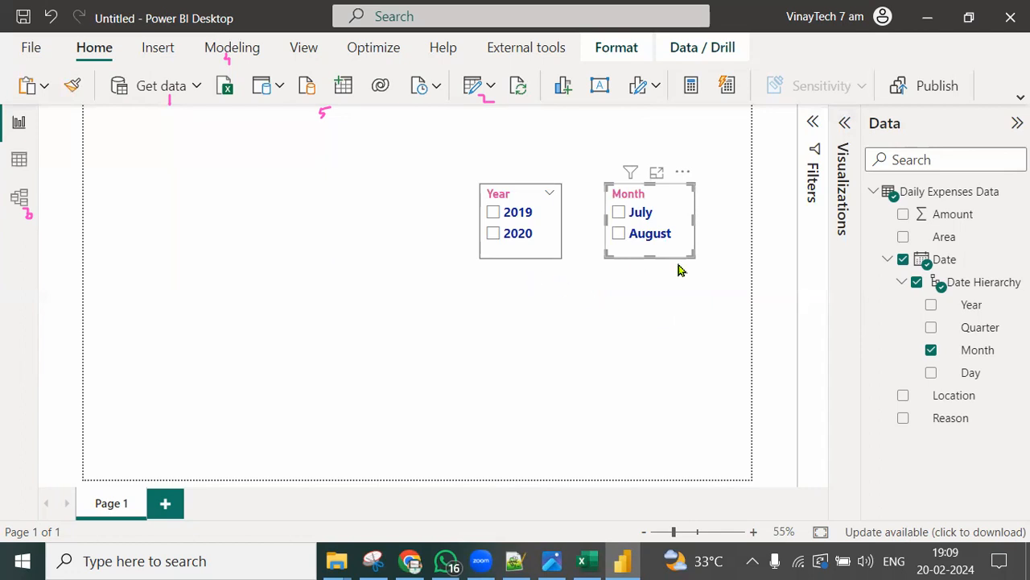
{"action": "left_click", "coordinate": [815, 125]}
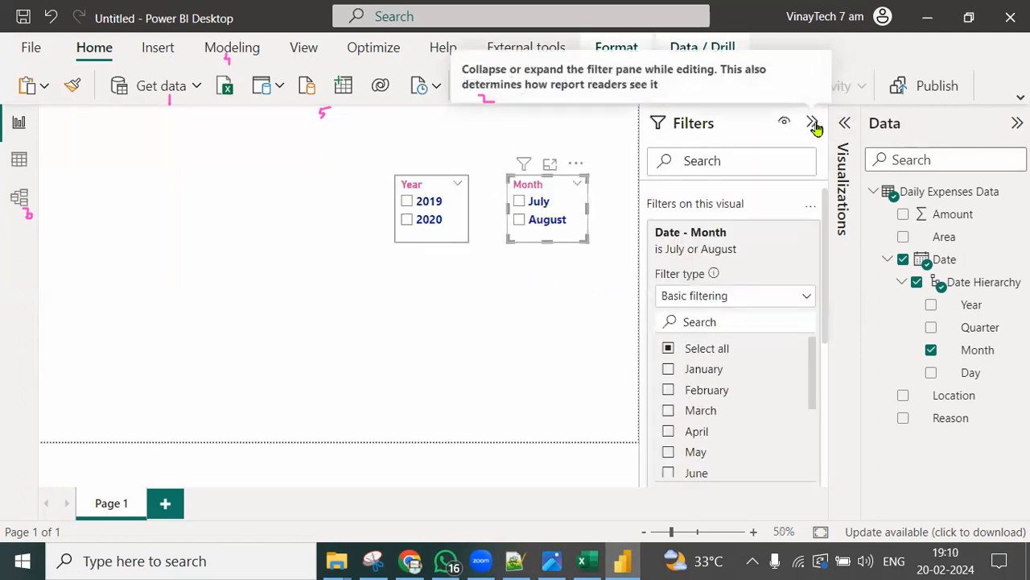
{"action": "left_click", "coordinate": [812, 125]}
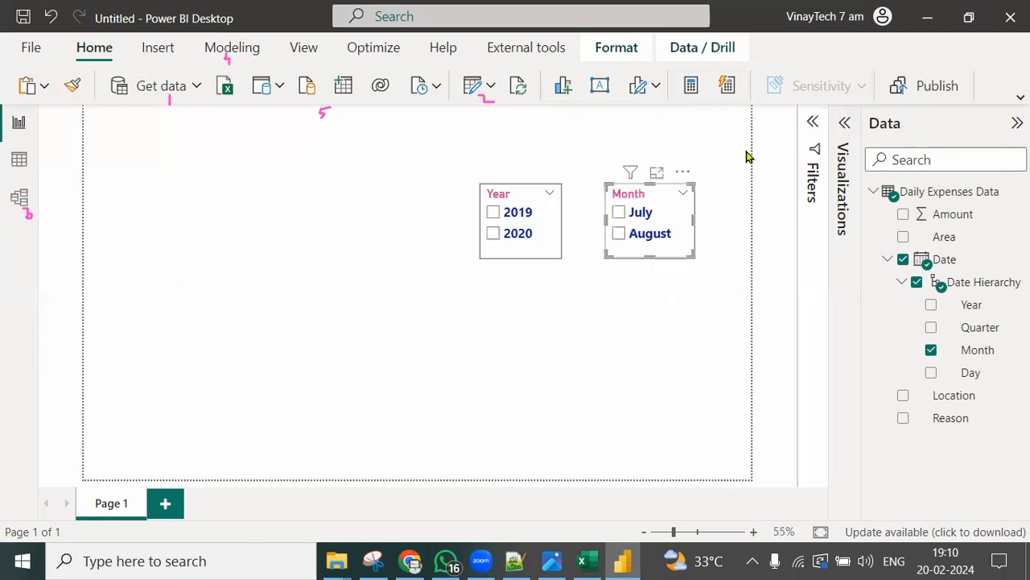
{"action": "left_click", "coordinate": [586, 293]}
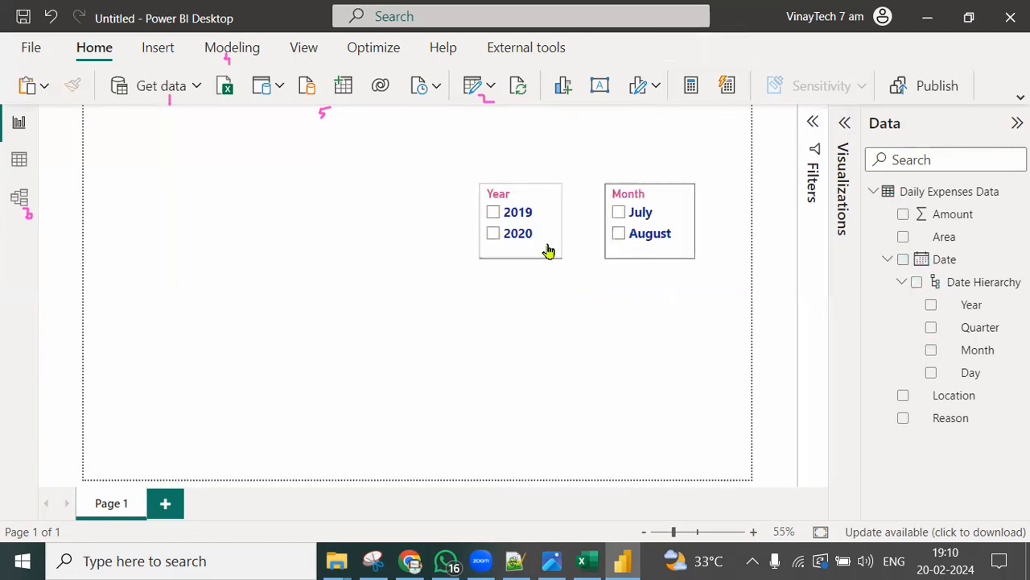
{"action": "left_click_drag", "start_coordinate": [559, 255], "coordinate": [578, 251]}
{"action": "left_click", "coordinate": [544, 357]}
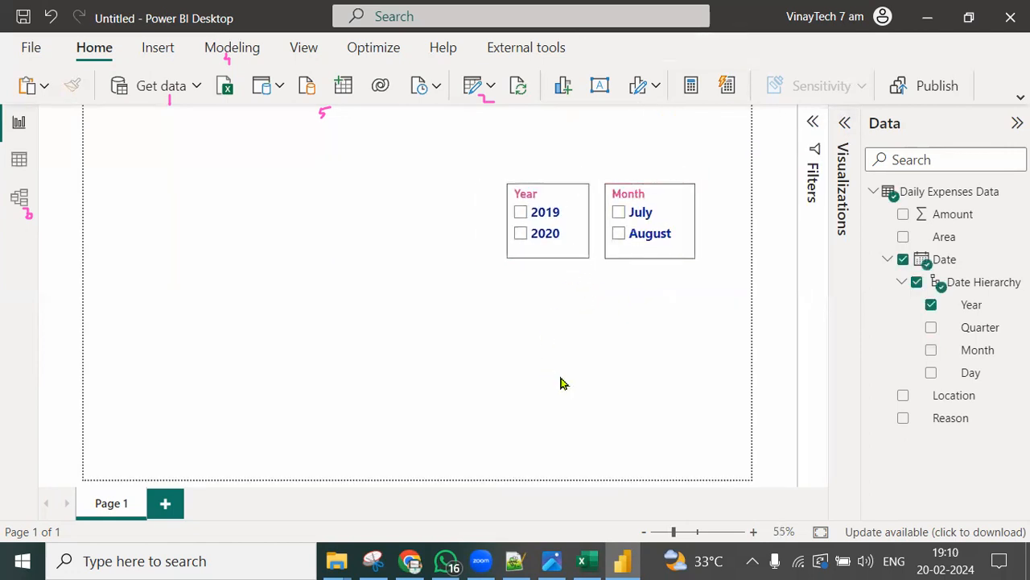
{"action": "left_click", "coordinate": [848, 122]}
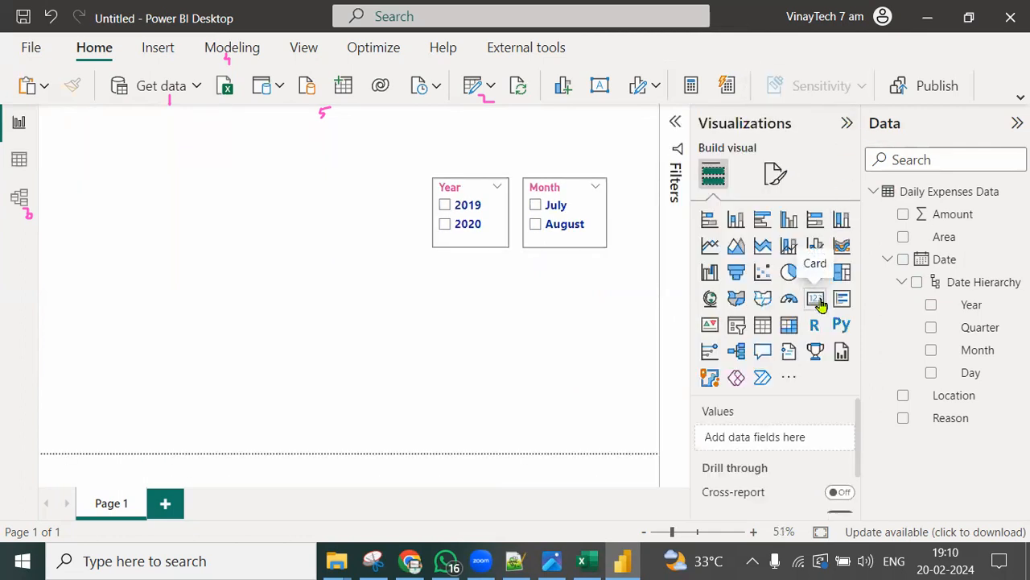
{"action": "left_click_drag", "start_coordinate": [274, 234], "coordinate": [282, 350]}
{"action": "left_click_drag", "start_coordinate": [290, 237], "coordinate": [346, 222]}
{"action": "left_click_drag", "start_coordinate": [345, 269], "coordinate": [439, 326]}
{"action": "mouse_move", "coordinate": [451, 283]}
{"action": "left_mouse_down"}
{"action": "mouse_move", "coordinate": [455, 322]}
{"action": "mouse_move", "coordinate": [454, 288]}
{"action": "left_mouse_up"}
{"action": "mouse_move", "coordinate": [462, 326]}
{"action": "left_mouse_down"}
{"action": "mouse_move", "coordinate": [495, 280]}
{"action": "mouse_move", "coordinate": [530, 334]}
{"action": "left_mouse_up"}
{"action": "left_click_drag", "start_coordinate": [338, 380], "coordinate": [554, 356]}
{"action": "left_click_drag", "start_coordinate": [344, 435], "coordinate": [497, 431]}
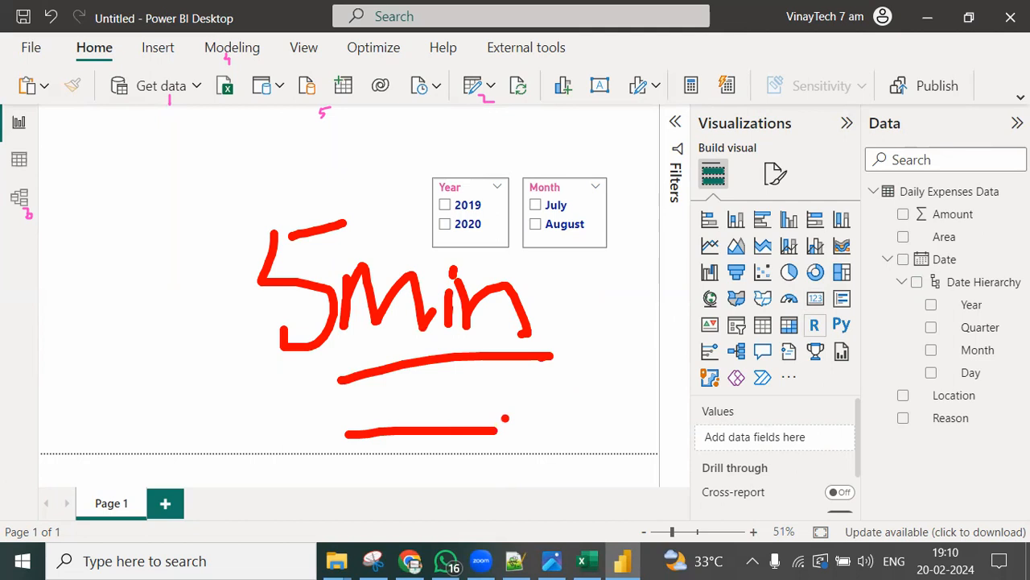
{"action": "key", "text": "Escape"}
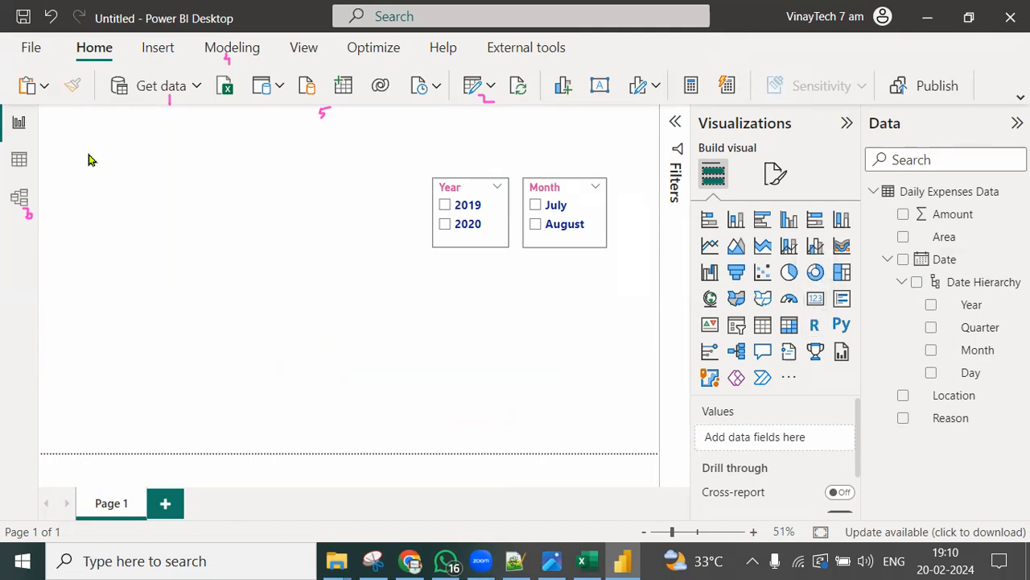
Step: Add a Card visual to the page that shows the sum of Amount
{"action": "left_click", "coordinate": [815, 299]}
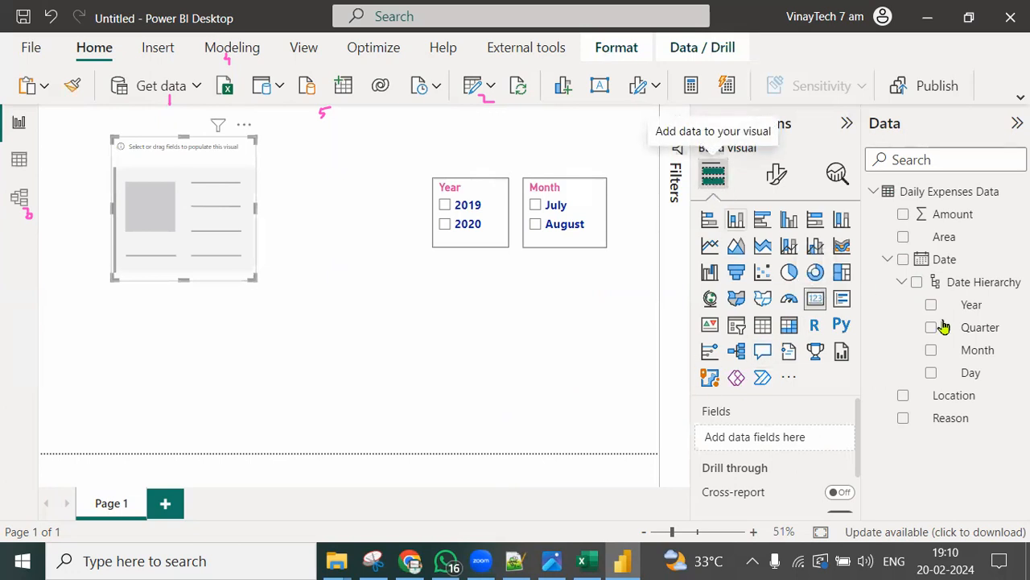
{"action": "left_click_drag", "start_coordinate": [953, 221], "coordinate": [800, 442]}
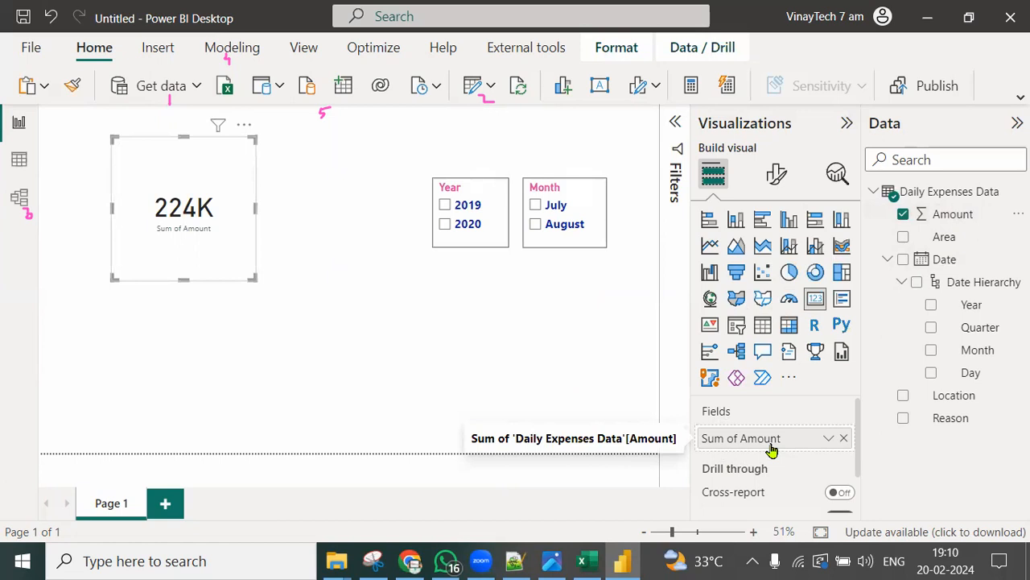
{"action": "left_click", "coordinate": [392, 336]}
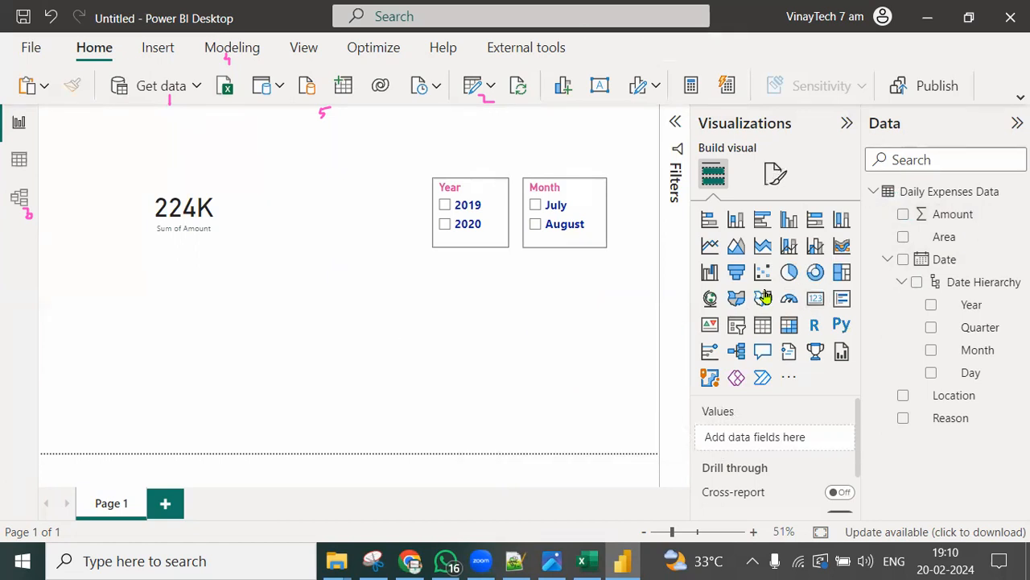
Step: Add a second card showing the average of Amount and place it below the Sum of Amount card
{"action": "left_click", "coordinate": [815, 300]}
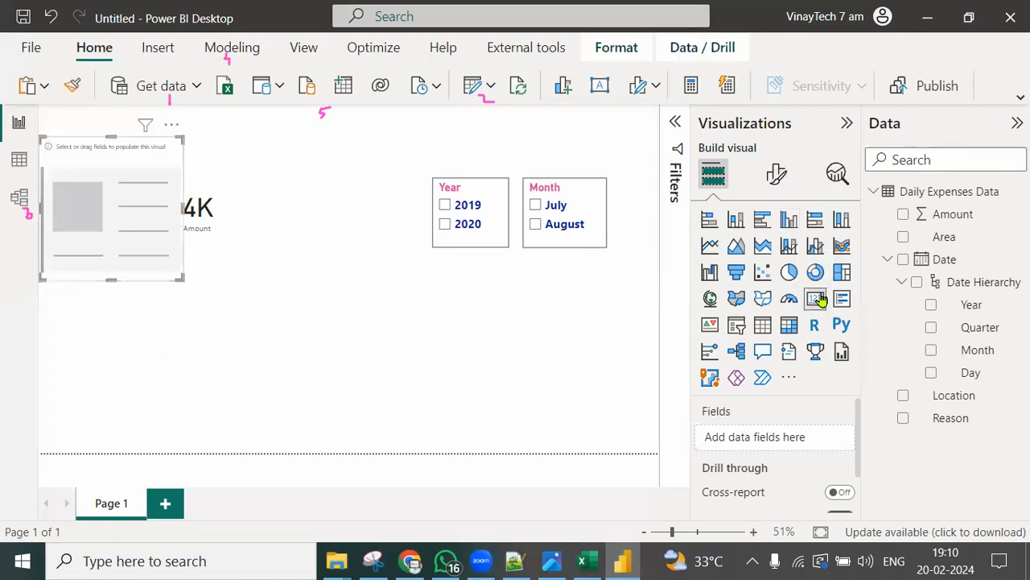
{"action": "left_click_drag", "start_coordinate": [970, 214], "coordinate": [799, 436]}
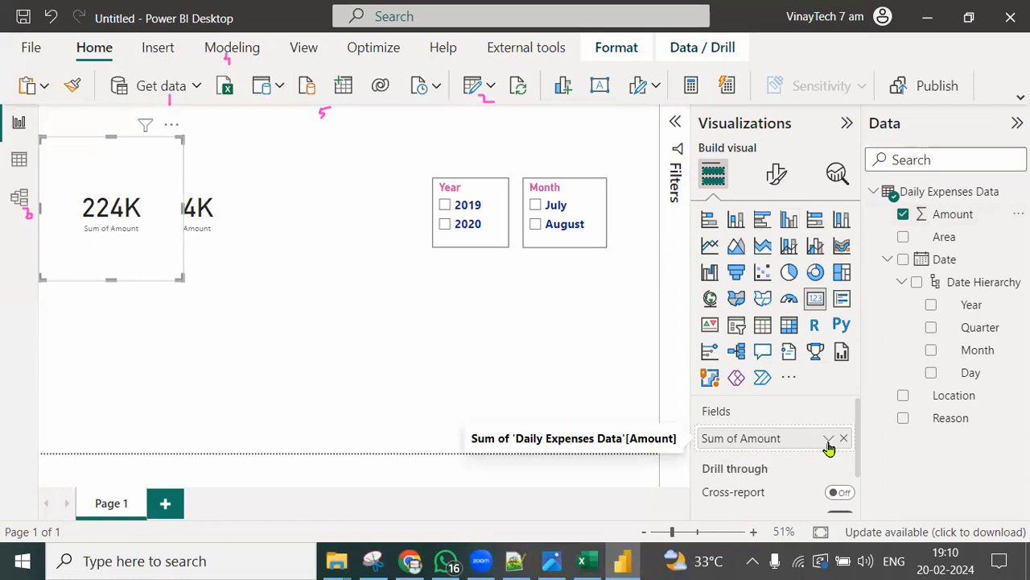
{"action": "left_click", "coordinate": [829, 441]}
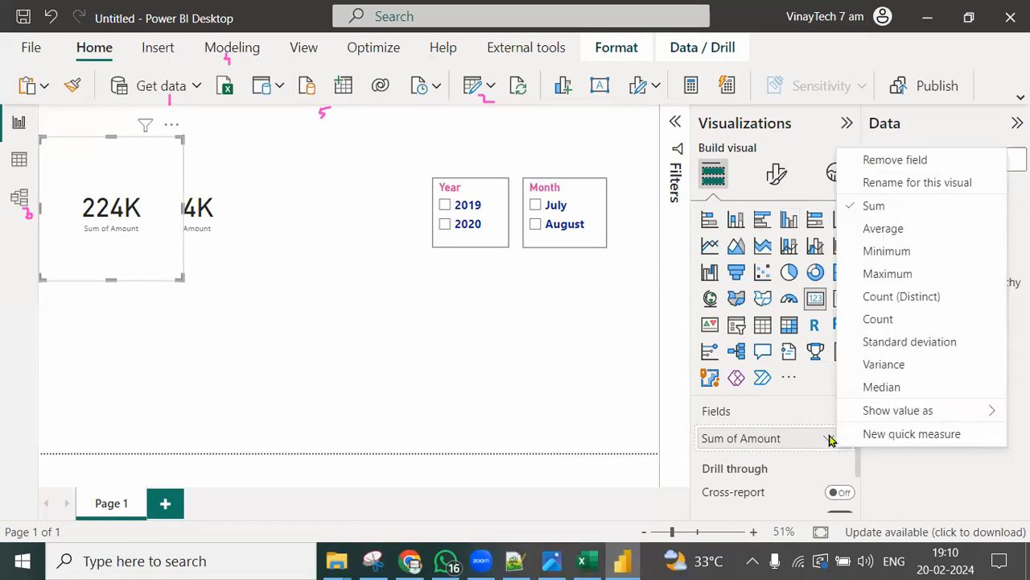
{"action": "left_click", "coordinate": [903, 234]}
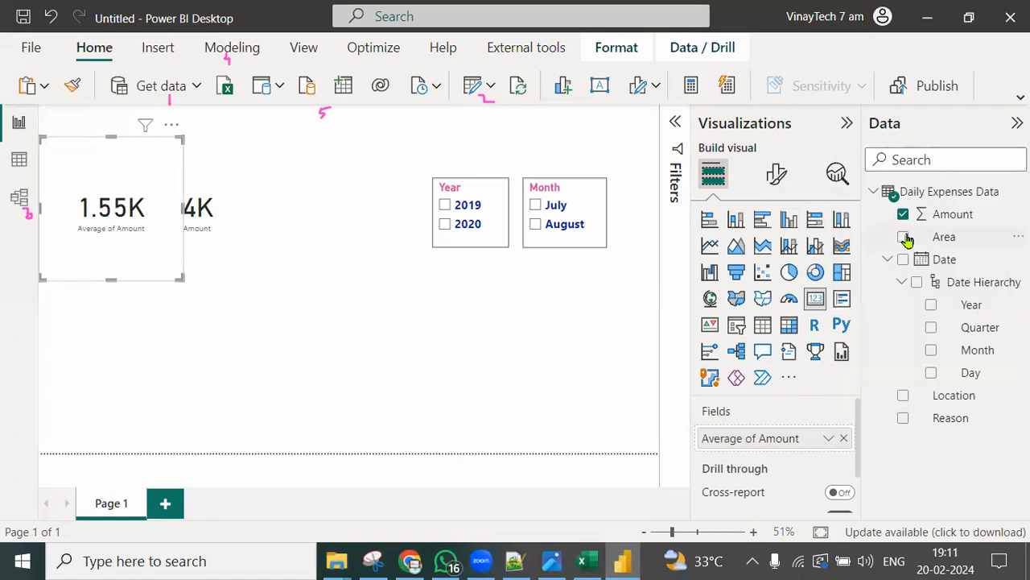
{"action": "left_click_drag", "start_coordinate": [183, 269], "coordinate": [140, 427]}
{"action": "left_click", "coordinate": [270, 326]}
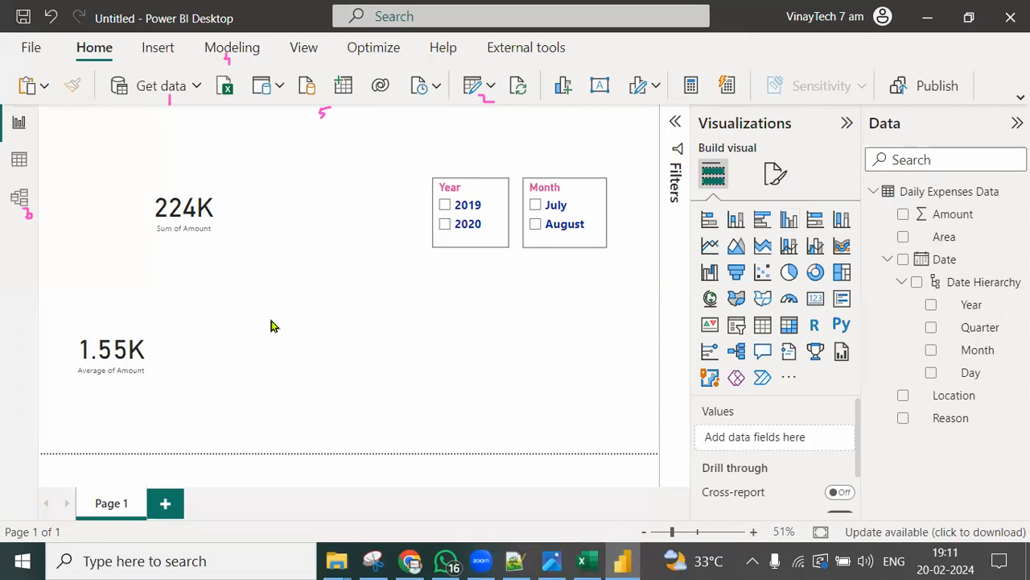
Step: Add a third card showing the maximum of Amount, placed and widened between the Sum of Amount card and the Year slicer
{"action": "left_click", "coordinate": [815, 299]}
{"action": "left_click_drag", "start_coordinate": [204, 186], "coordinate": [352, 214]}
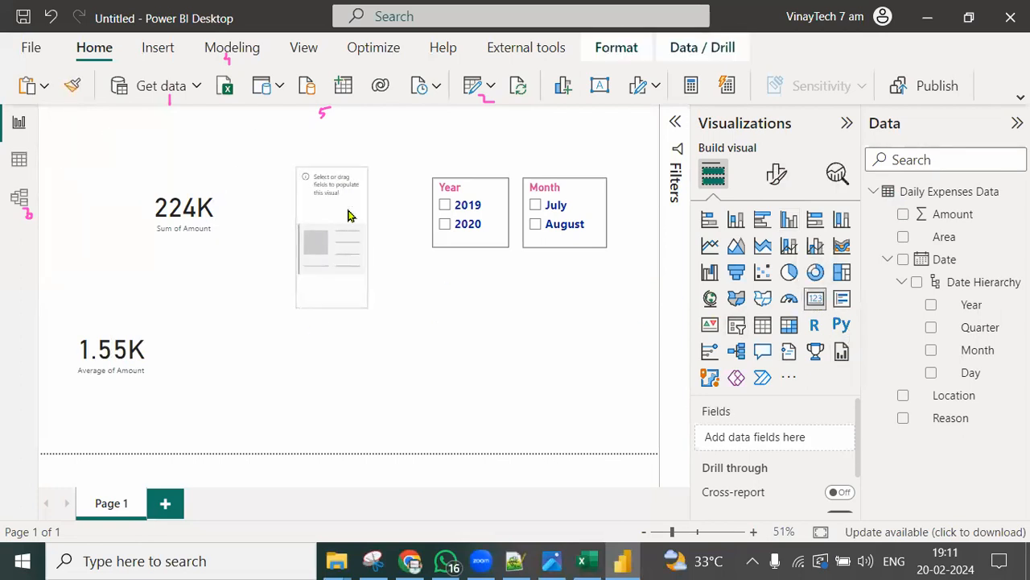
{"action": "left_click_drag", "start_coordinate": [379, 309], "coordinate": [433, 314]}
{"action": "left_click_drag", "start_coordinate": [966, 215], "coordinate": [810, 442]}
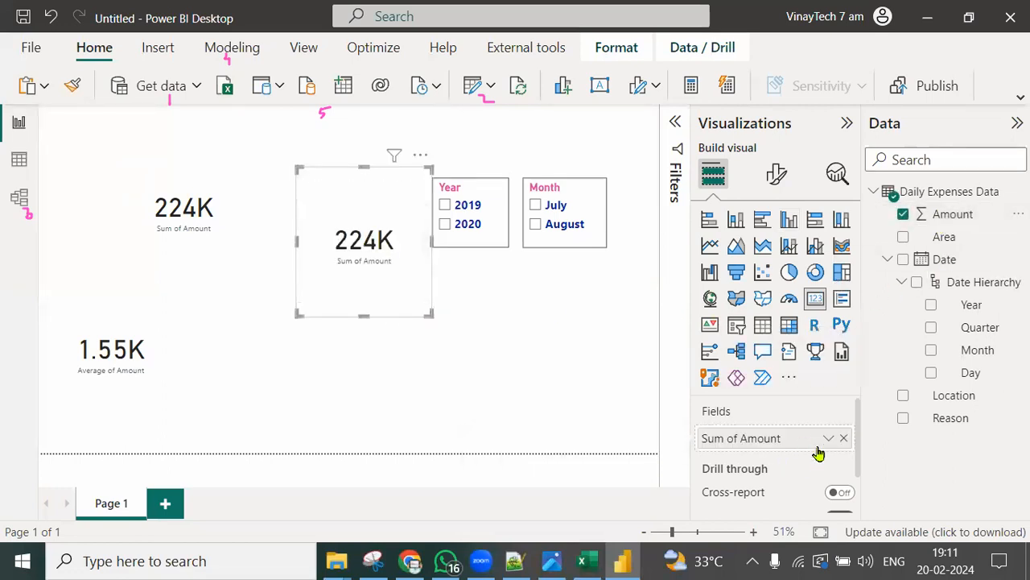
{"action": "left_click", "coordinate": [824, 440]}
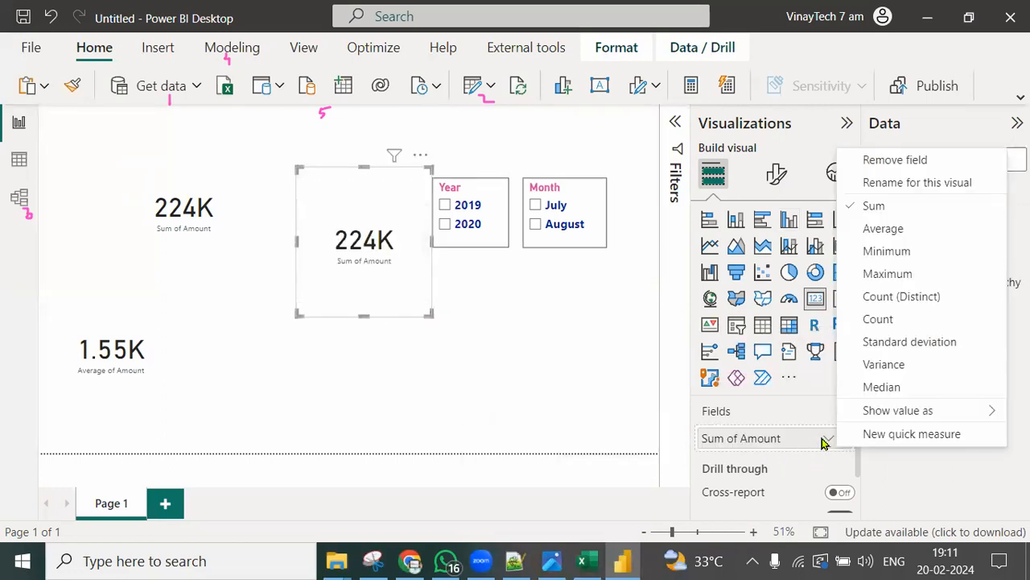
{"action": "left_click", "coordinate": [888, 275]}
{"action": "left_click", "coordinate": [552, 328]}
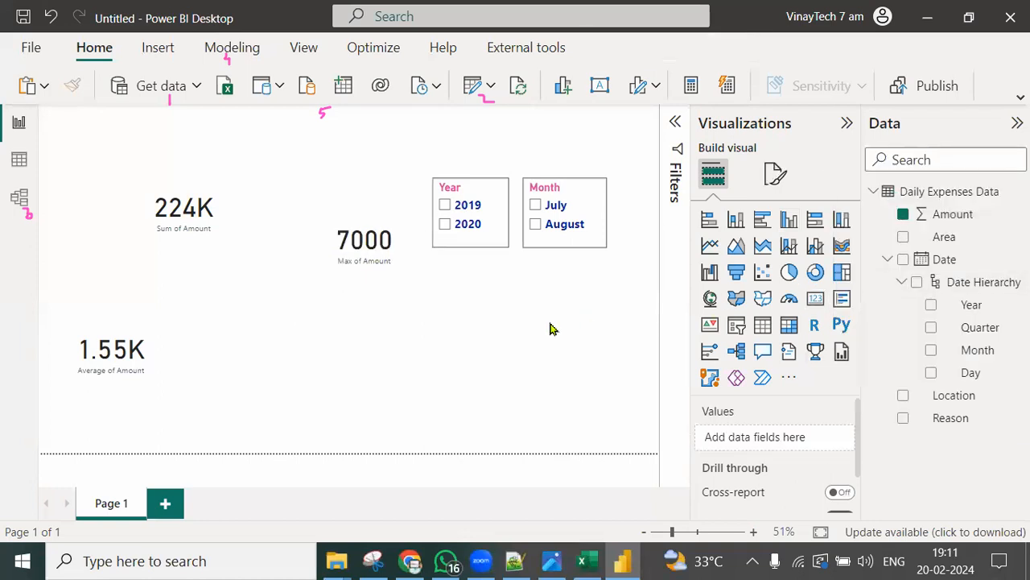
Step: Add a fourth card showing the minimum of Amount, placed below the Max of Amount card and widened
{"action": "left_click", "coordinate": [815, 298]}
{"action": "left_click_drag", "start_coordinate": [95, 159], "coordinate": [322, 318]}
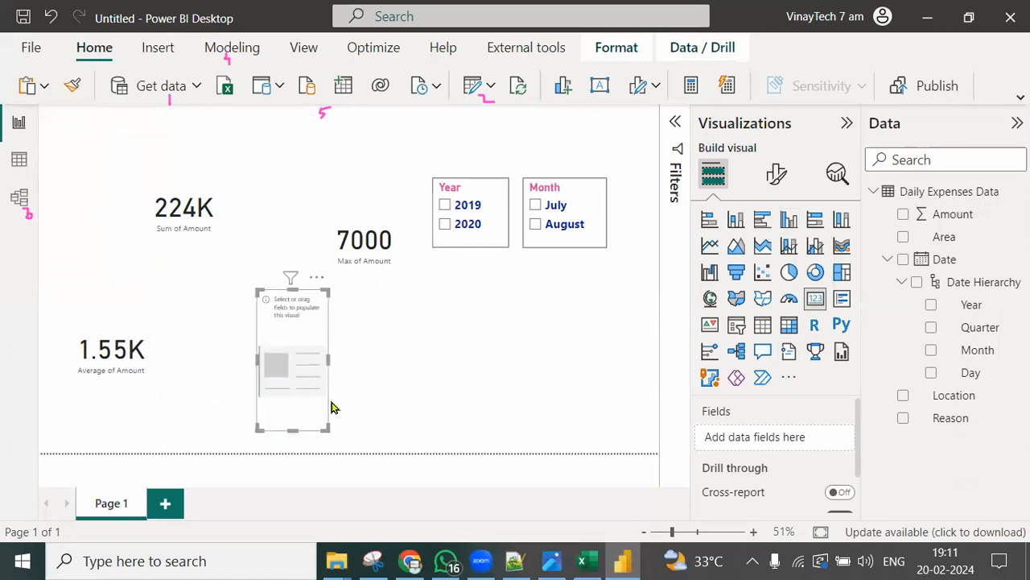
{"action": "left_click_drag", "start_coordinate": [328, 427], "coordinate": [481, 430]}
{"action": "left_click_drag", "start_coordinate": [940, 213], "coordinate": [771, 439]}
{"action": "left_click", "coordinate": [830, 438]}
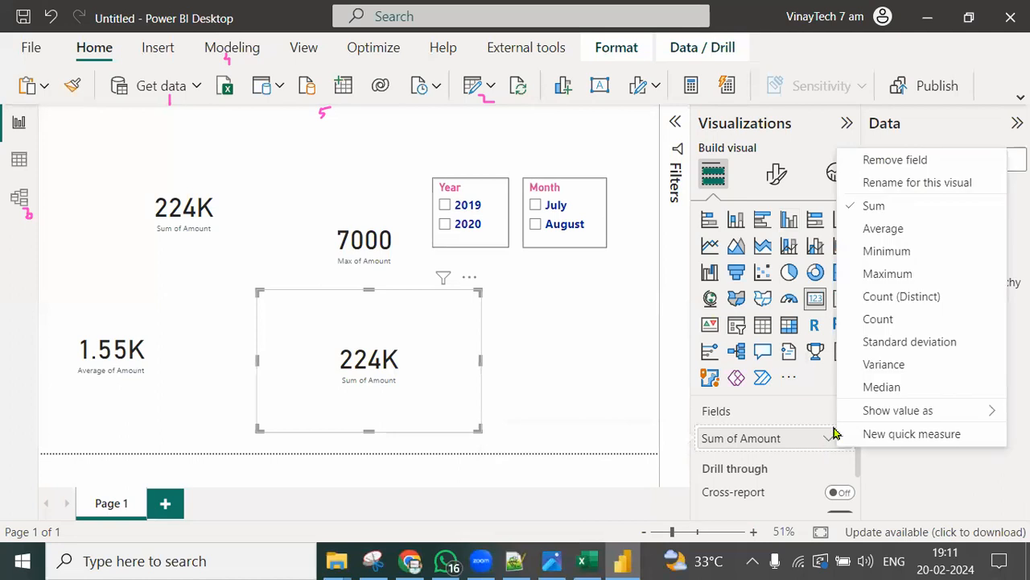
{"action": "left_click", "coordinate": [895, 252]}
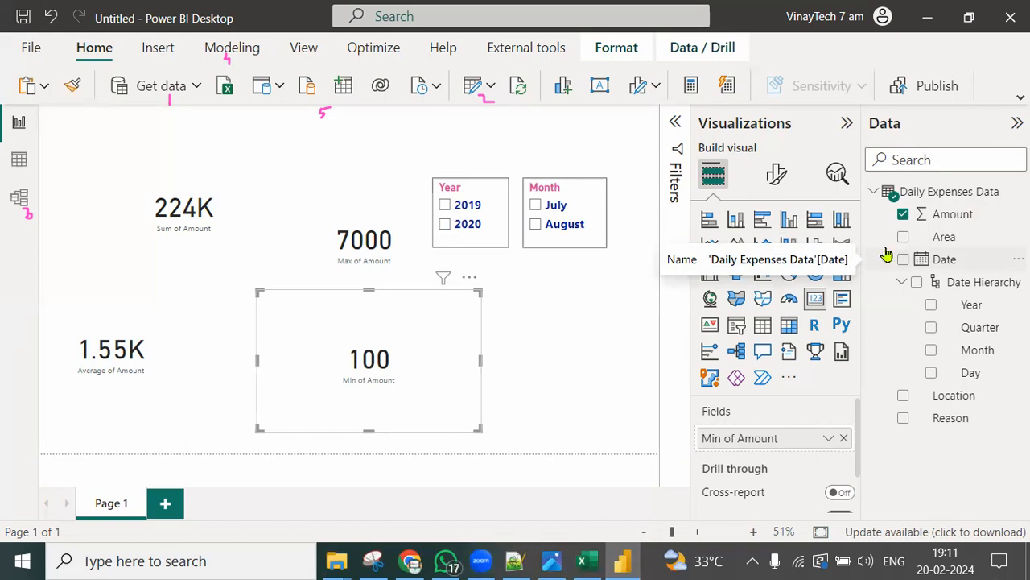
Step: Make the callout value of the Sum of Amount card bold and dark blue
{"action": "left_click", "coordinate": [193, 256]}
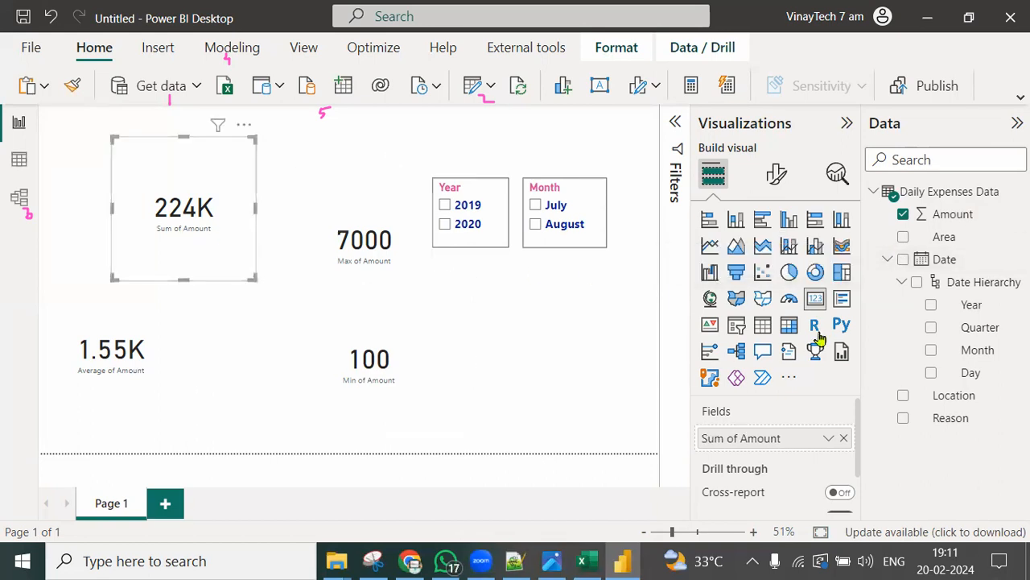
{"action": "left_click", "coordinate": [779, 183]}
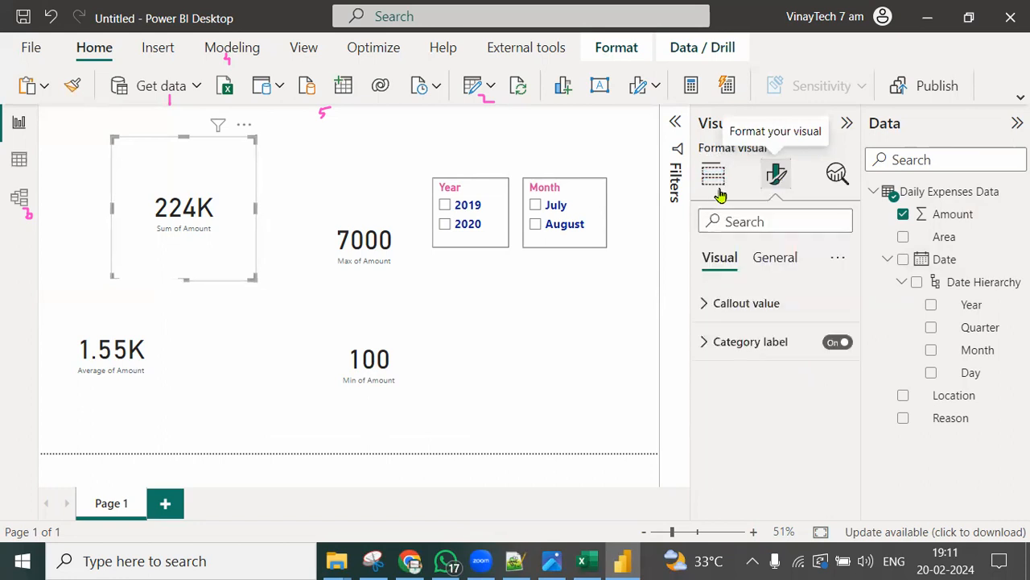
{"action": "left_click", "coordinate": [705, 301]}
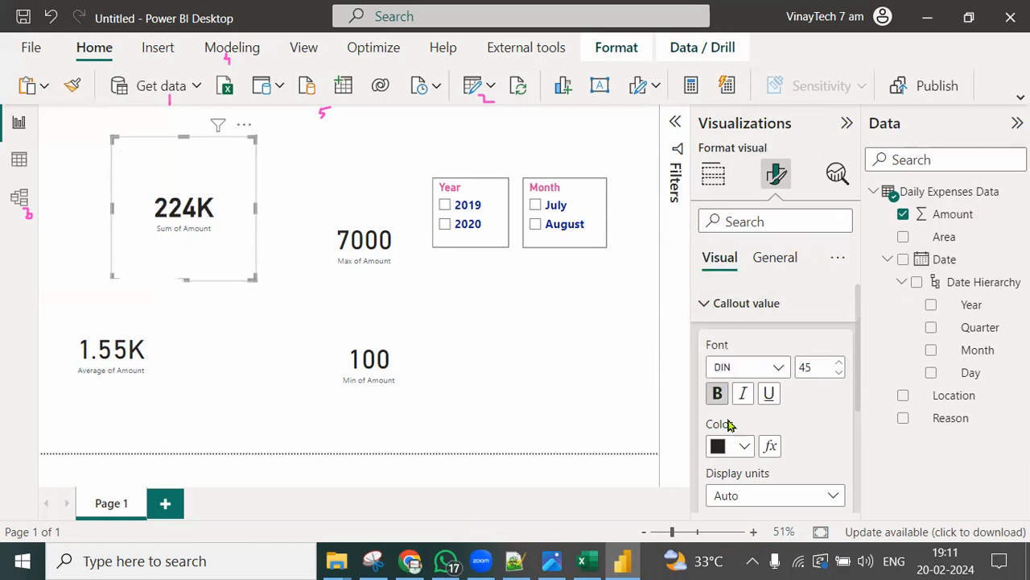
{"action": "left_click", "coordinate": [744, 448]}
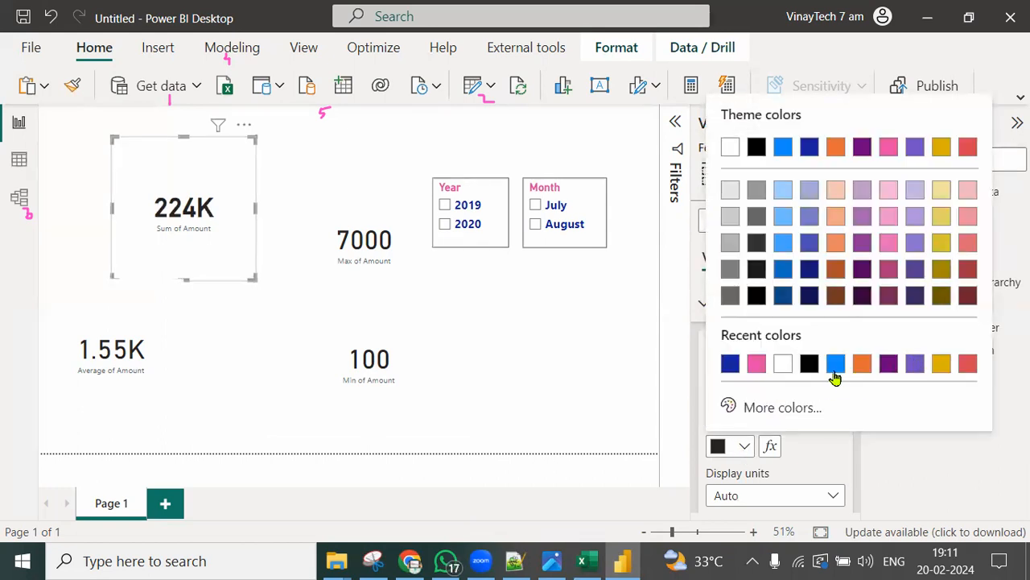
{"action": "left_click", "coordinate": [730, 364]}
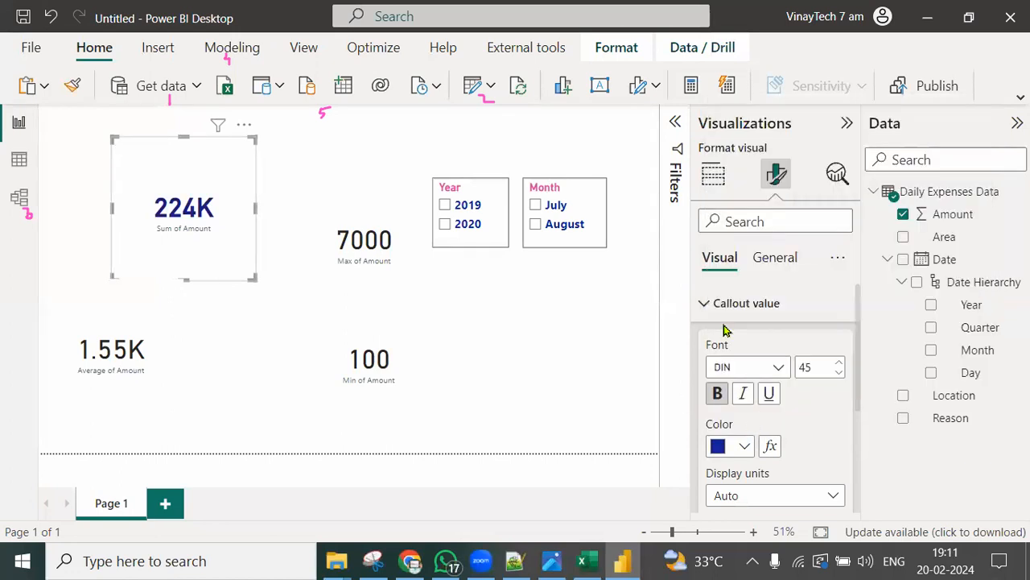
{"action": "left_click", "coordinate": [715, 308]}
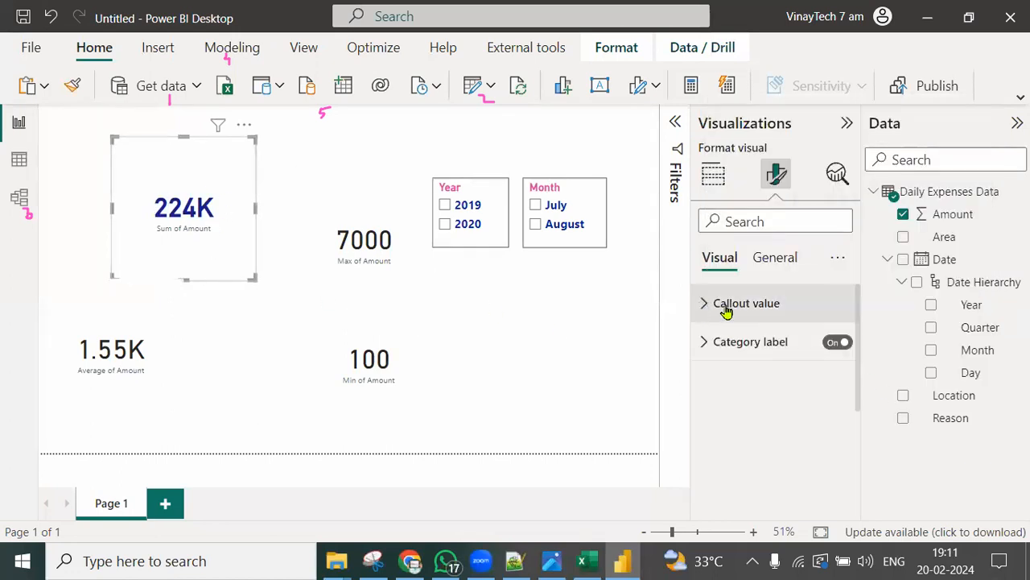
{"action": "mouse_move", "coordinate": [798, 160]}
{"action": "left_mouse_down"}
{"action": "mouse_move", "coordinate": [758, 172]}
{"action": "mouse_move", "coordinate": [829, 167]}
{"action": "left_mouse_up"}
{"action": "mouse_move", "coordinate": [712, 304]}
{"action": "left_mouse_down"}
{"action": "mouse_move", "coordinate": [483, 201]}
{"action": "mouse_move", "coordinate": [205, 203]}
{"action": "left_mouse_up"}
{"action": "mouse_move", "coordinate": [718, 364]}
{"action": "left_mouse_down"}
{"action": "mouse_move", "coordinate": [414, 314]}
{"action": "mouse_move", "coordinate": [205, 228]}
{"action": "left_mouse_up"}
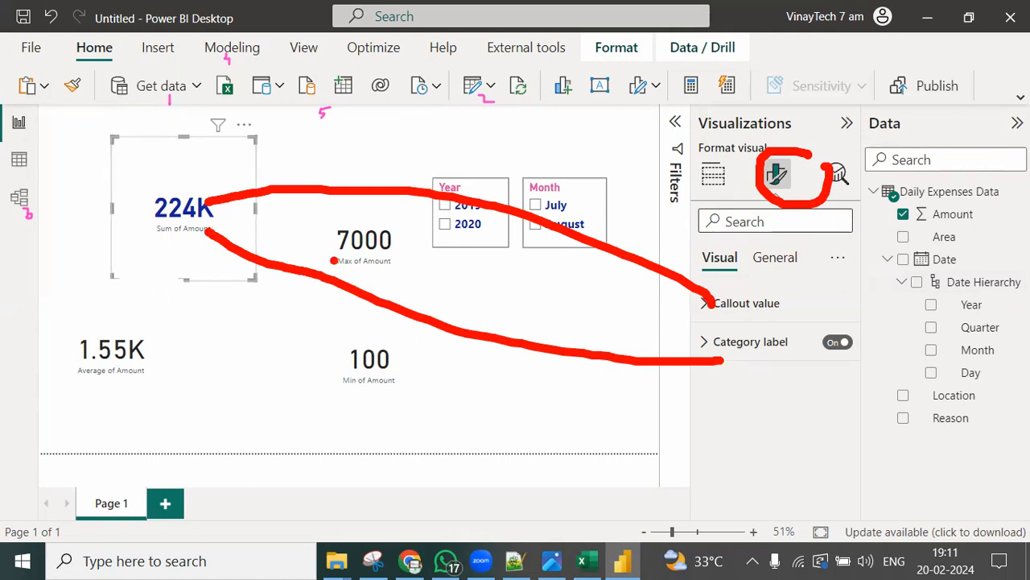
Step: Set the display units of the Sum of Amount card's callout value to None
{"action": "key", "text": "Escape"}
{"action": "left_click", "coordinate": [705, 309]}
{"action": "left_click", "coordinate": [717, 394]}
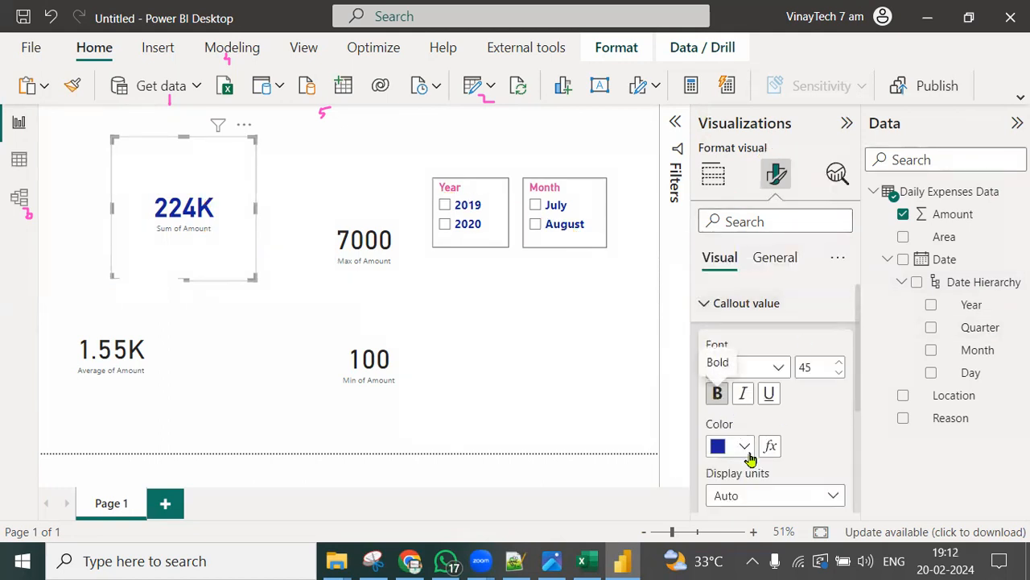
{"action": "left_click", "coordinate": [761, 497]}
{"action": "left_click", "coordinate": [746, 390]}
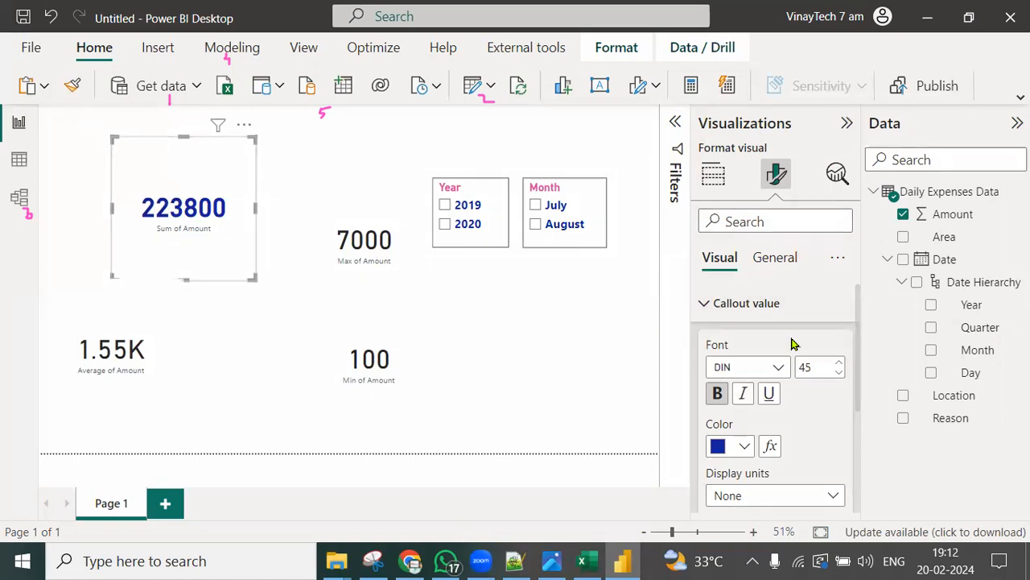
Step: Format the Sum of Amount card's category label as bold, size 15 and pink
{"action": "scroll", "coordinate": [800, 345], "scroll_direction": "down", "scroll_amount": 4}
{"action": "left_click", "coordinate": [704, 495]}
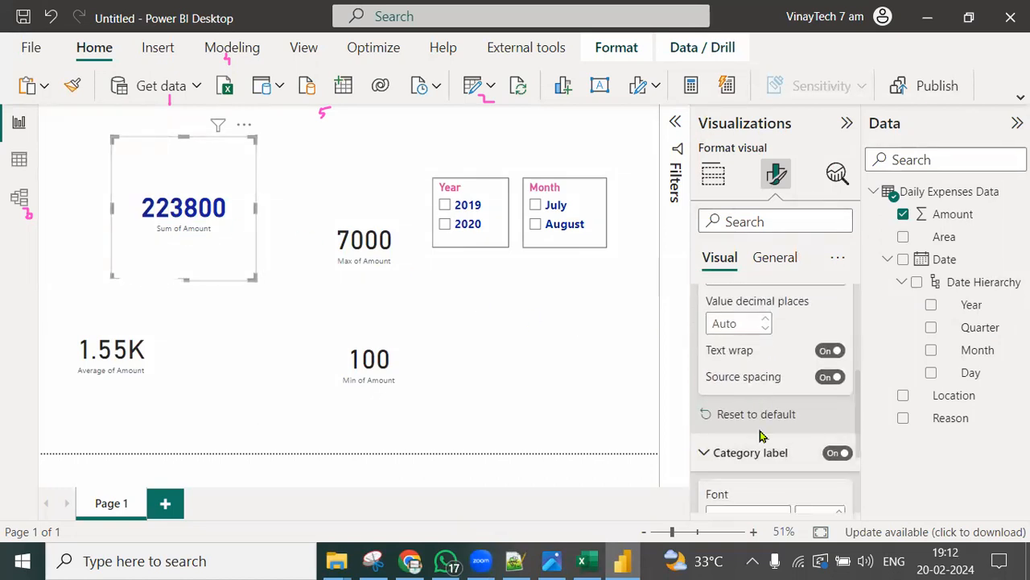
{"action": "left_click", "coordinate": [717, 412]}
{"action": "left_click", "coordinate": [839, 383]}
{"action": "left_click", "coordinate": [839, 382]}
{"action": "left_click", "coordinate": [839, 383]}
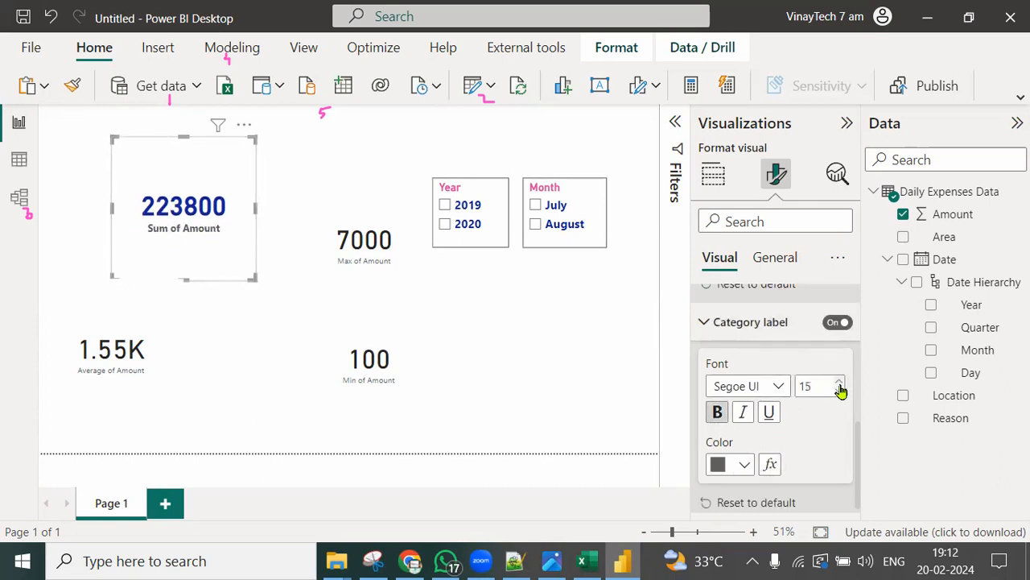
{"action": "left_click", "coordinate": [741, 465]}
{"action": "left_click", "coordinate": [757, 384]}
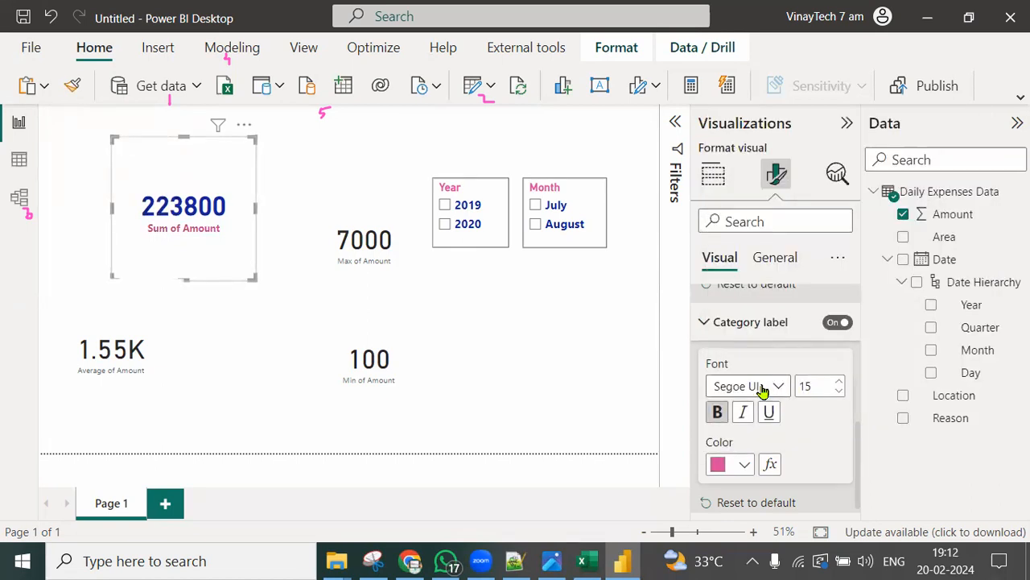
Step: Turn on the Sum of Amount card's visual border, then shrink the card and place it in the page's top-left corner
{"action": "left_click", "coordinate": [787, 262]}
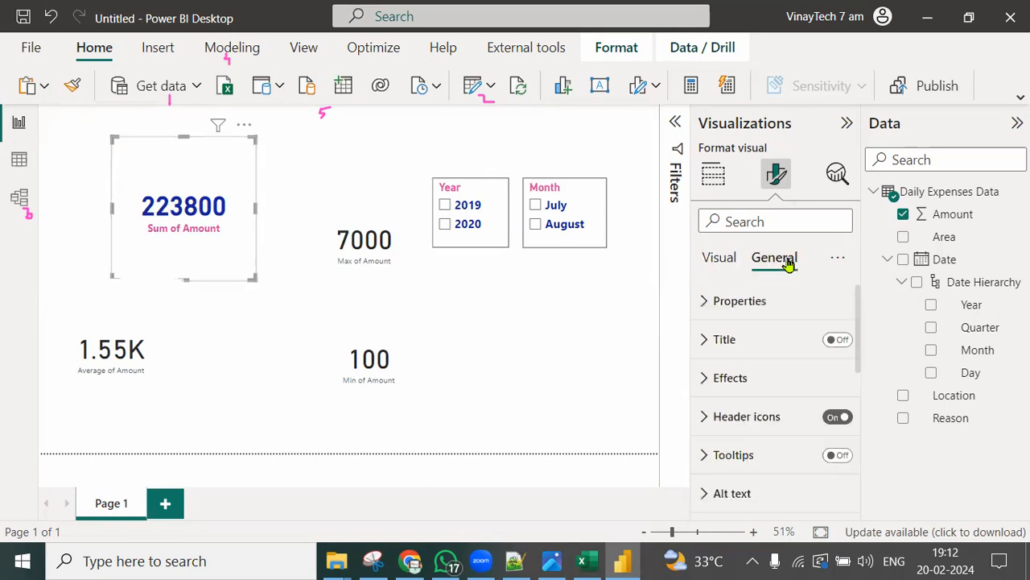
{"action": "left_click", "coordinate": [712, 380]}
{"action": "scroll", "coordinate": [832, 478], "scroll_direction": "down", "scroll_amount": 2}
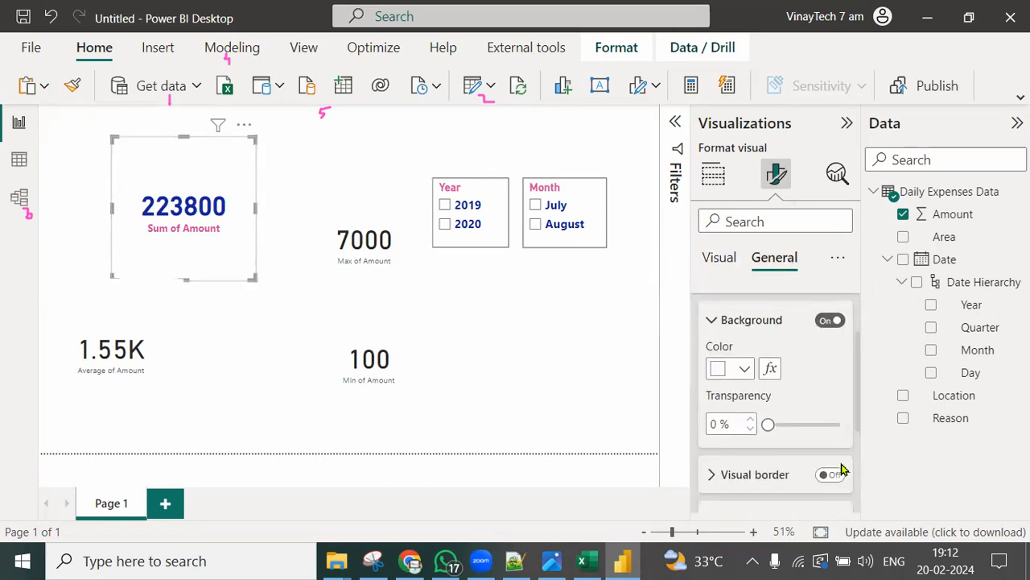
{"action": "left_click", "coordinate": [836, 475]}
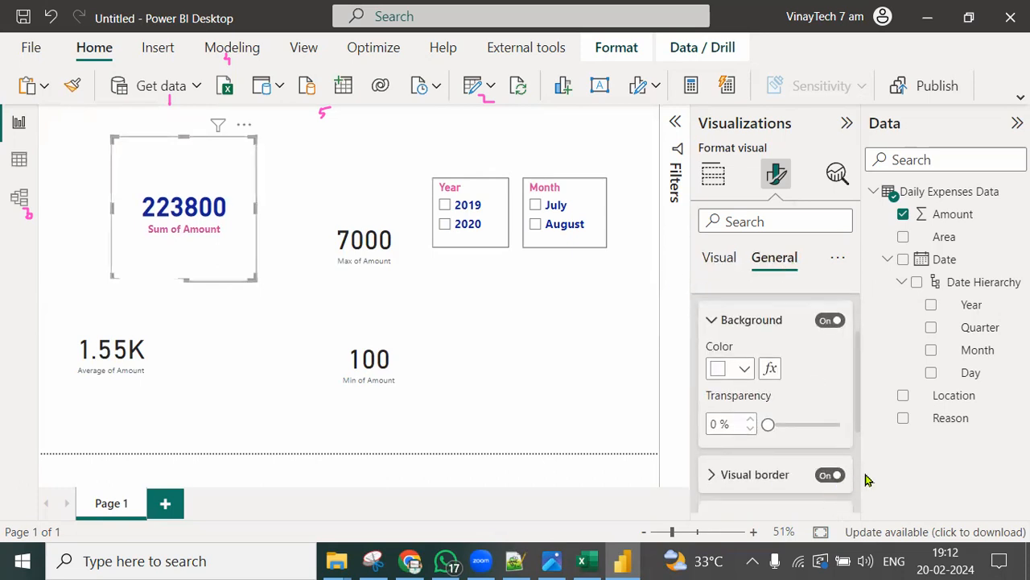
{"action": "left_click_drag", "start_coordinate": [256, 280], "coordinate": [123, 151]}
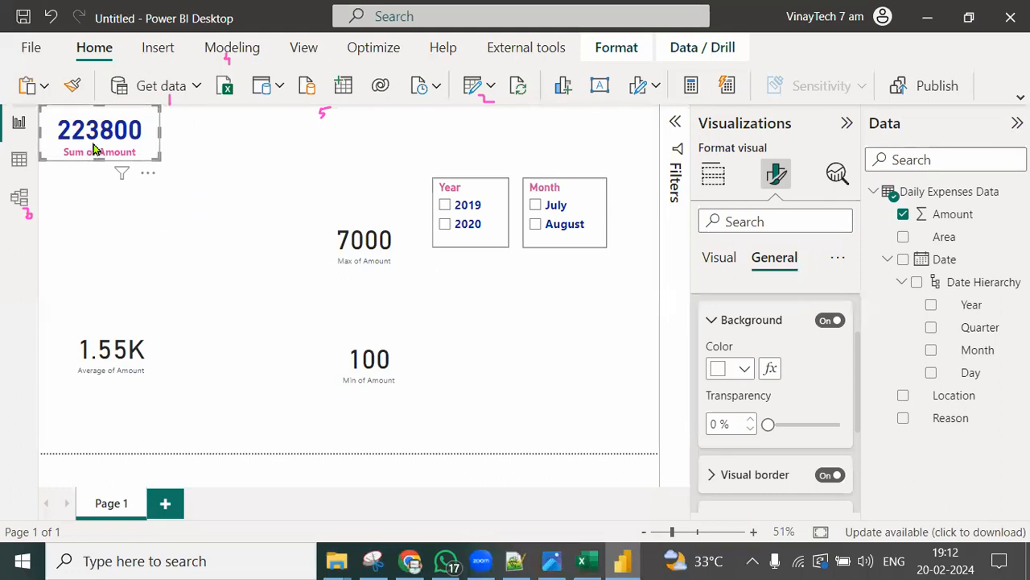
Step: Copy the Sum of Amount card's formatting to the Max, Average and Min of Amount cards with Format Painter
{"action": "left_click", "coordinate": [73, 87]}
{"action": "left_click", "coordinate": [114, 136]}
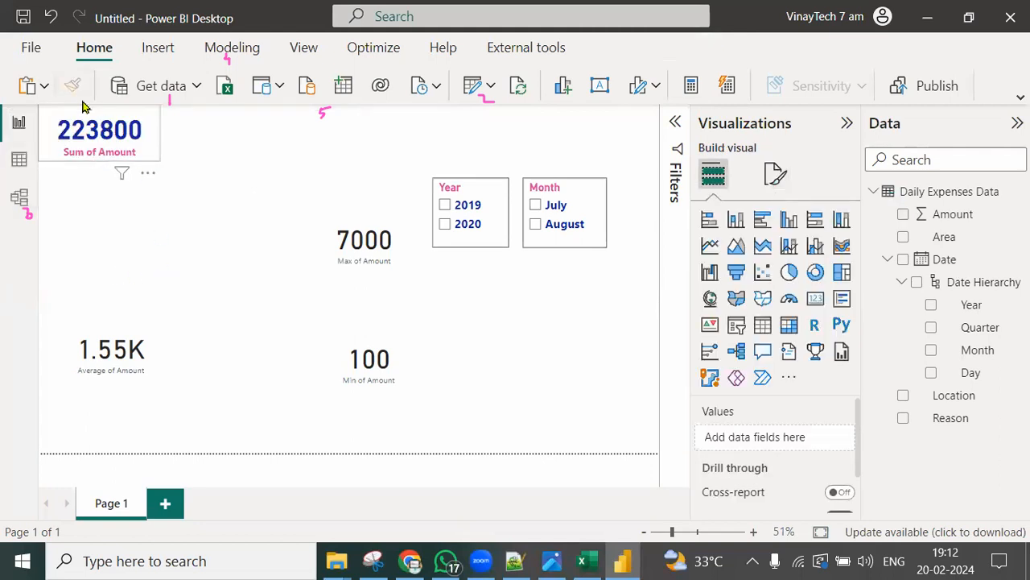
{"action": "left_click", "coordinate": [90, 141]}
{"action": "left_click", "coordinate": [72, 86]}
{"action": "left_click", "coordinate": [355, 224]}
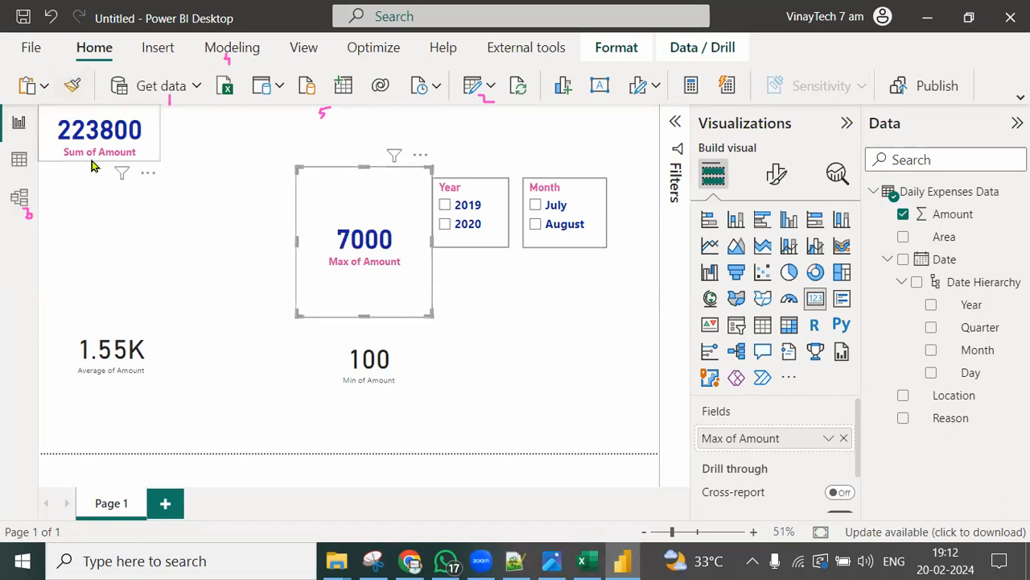
{"action": "left_click", "coordinate": [72, 86]}
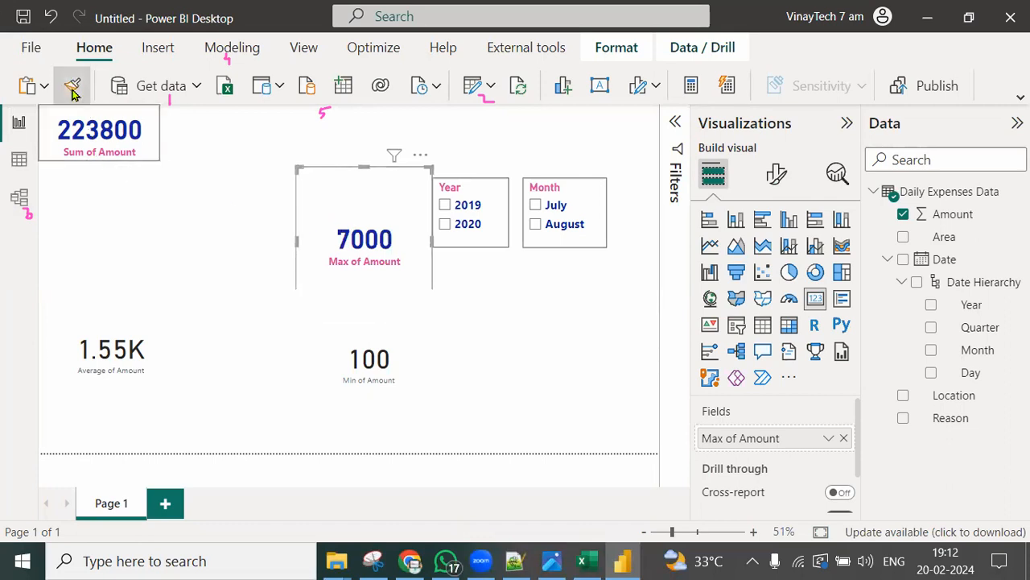
{"action": "left_click", "coordinate": [117, 368]}
{"action": "left_click", "coordinate": [73, 86]}
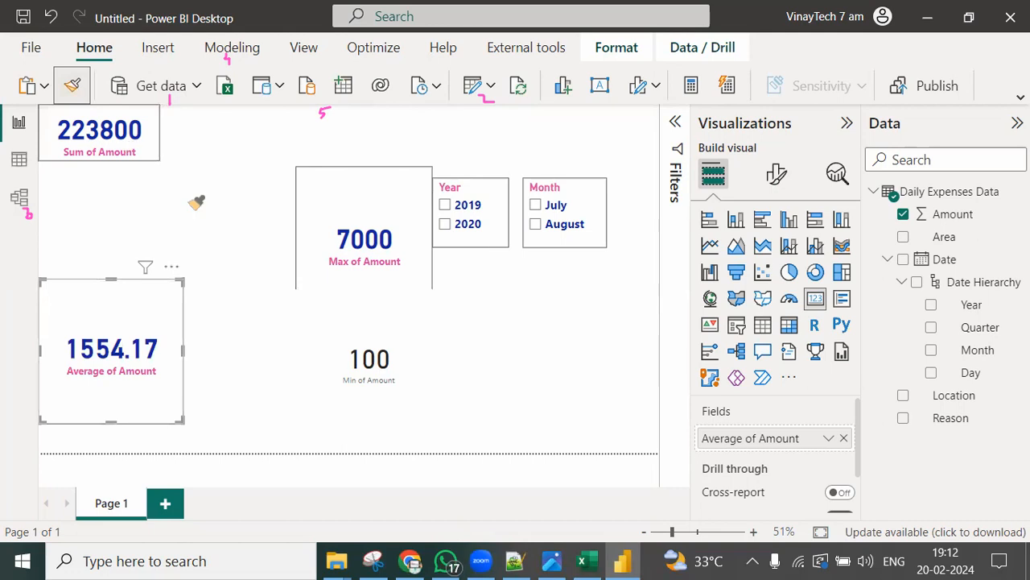
{"action": "left_click", "coordinate": [381, 349]}
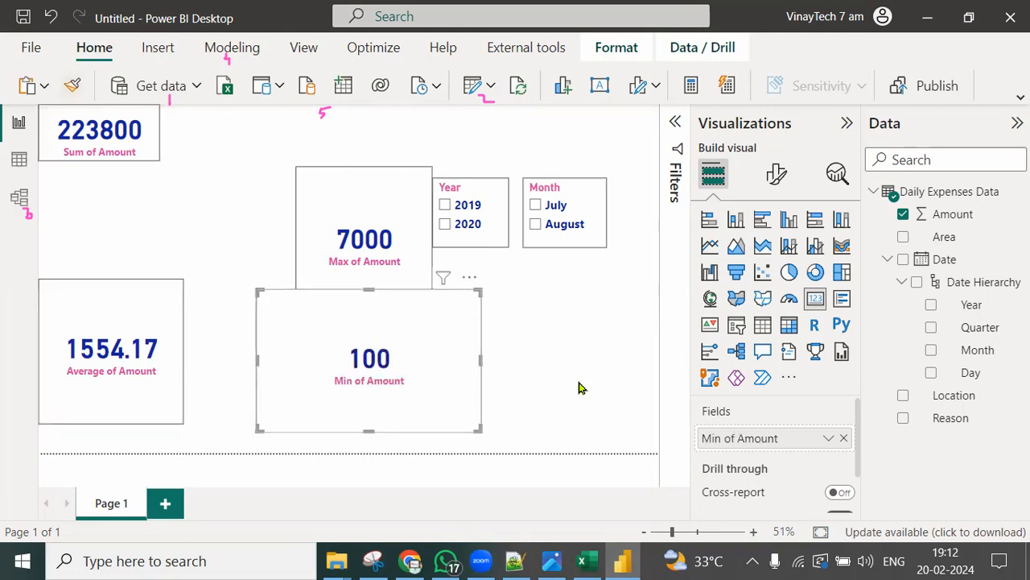
Step: Shrink the Max of Amount and Average of Amount cards and line them up beside the Sum of Amount card along the page's top edge
{"action": "left_click_drag", "start_coordinate": [387, 230], "coordinate": [257, 161]}
{"action": "left_click_drag", "start_coordinate": [238, 252], "coordinate": [232, 161]}
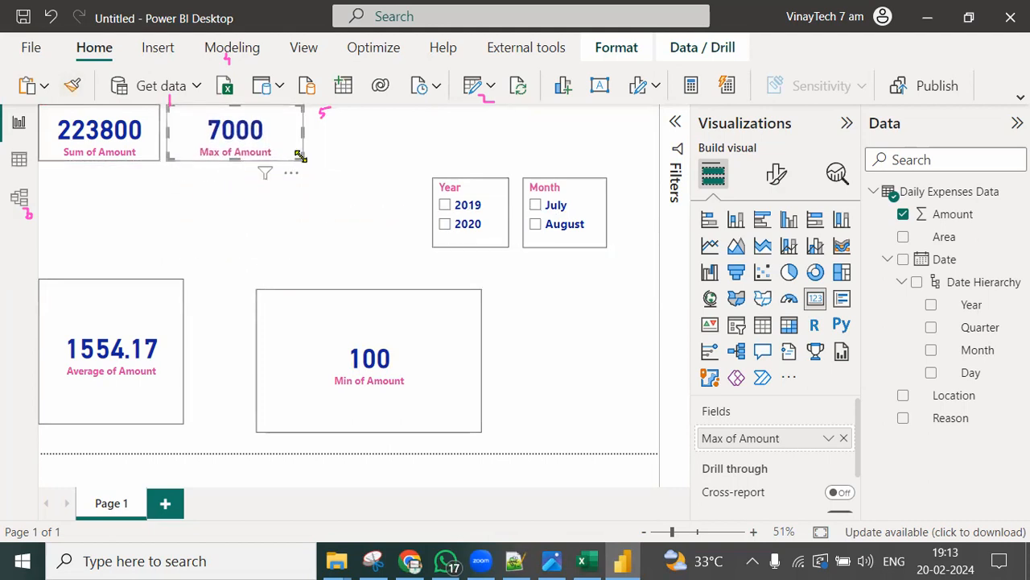
{"action": "left_click_drag", "start_coordinate": [297, 156], "coordinate": [271, 161]}
{"action": "left_click_drag", "start_coordinate": [96, 318], "coordinate": [350, 174]}
{"action": "left_click_drag", "start_coordinate": [346, 242], "coordinate": [344, 169]}
{"action": "left_click_drag", "start_coordinate": [418, 160], "coordinate": [407, 159]}
Step: Shrink the Min of Amount card into the end of the top card row and shift the Max of Amount card against the Average card
{"action": "left_click_drag", "start_coordinate": [383, 328], "coordinate": [539, 142]}
{"action": "left_click_drag", "start_coordinate": [526, 239], "coordinate": [531, 166]}
{"action": "left_click_drag", "start_coordinate": [634, 161], "coordinate": [541, 163]}
{"action": "left_click_drag", "start_coordinate": [235, 152], "coordinate": [248, 153]}
{"action": "left_click", "coordinate": [322, 272]}
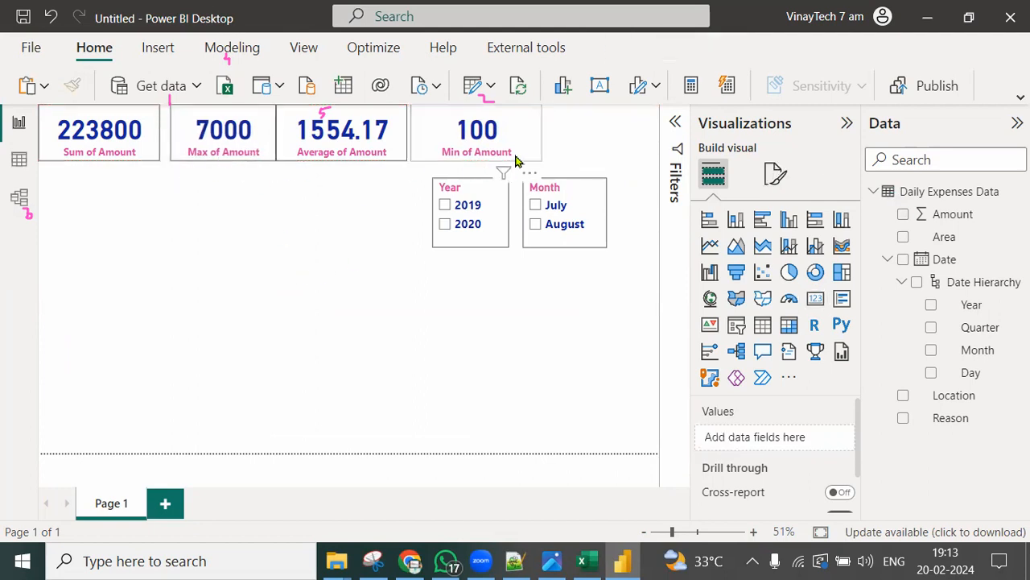
Step: Test the slicers by filtering the cards to year 2019 and month August, and clear both selections
{"action": "left_click", "coordinate": [445, 205]}
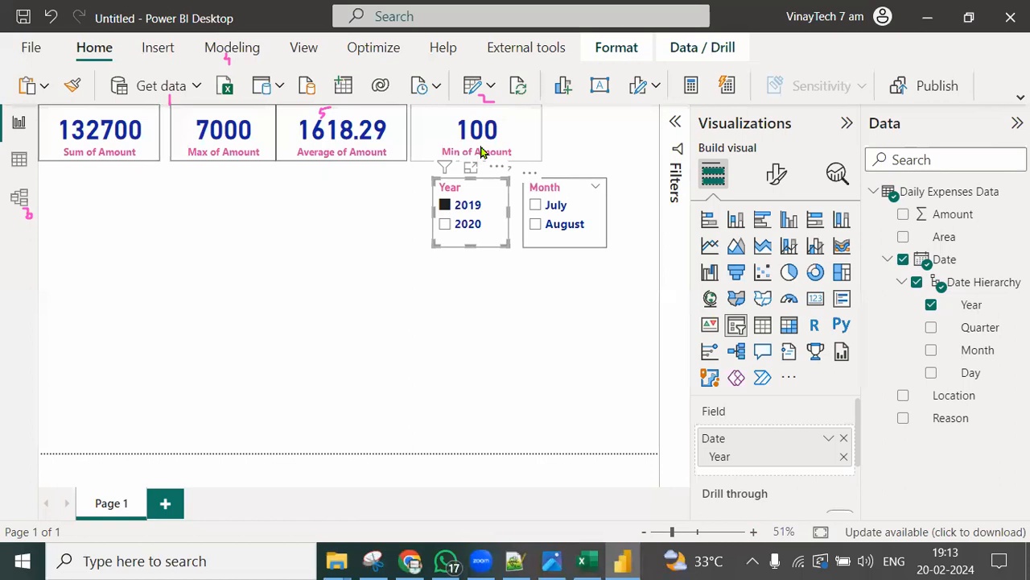
{"action": "left_click", "coordinate": [535, 225]}
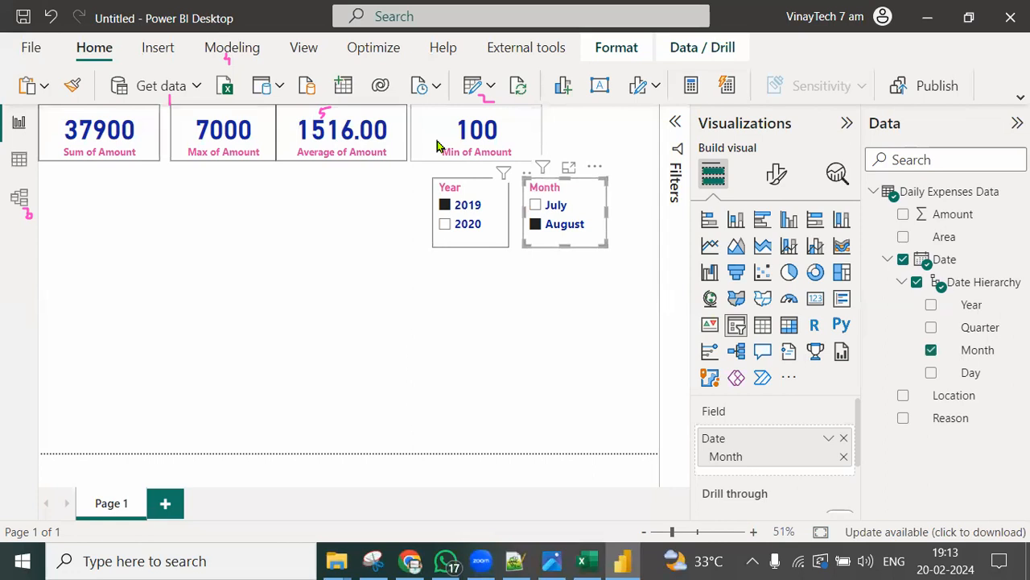
{"action": "left_click", "coordinate": [455, 211]}
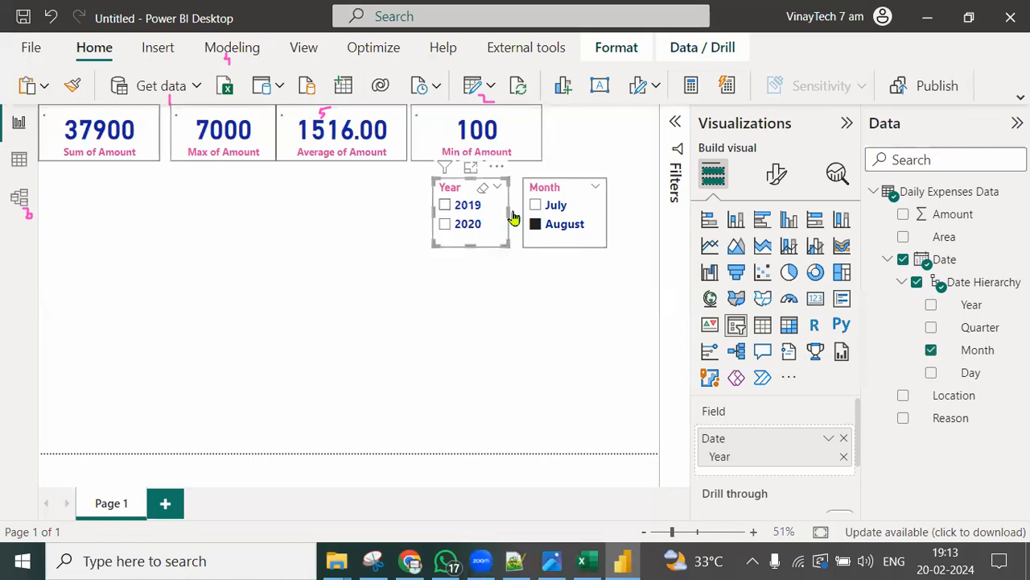
{"action": "left_click", "coordinate": [552, 230]}
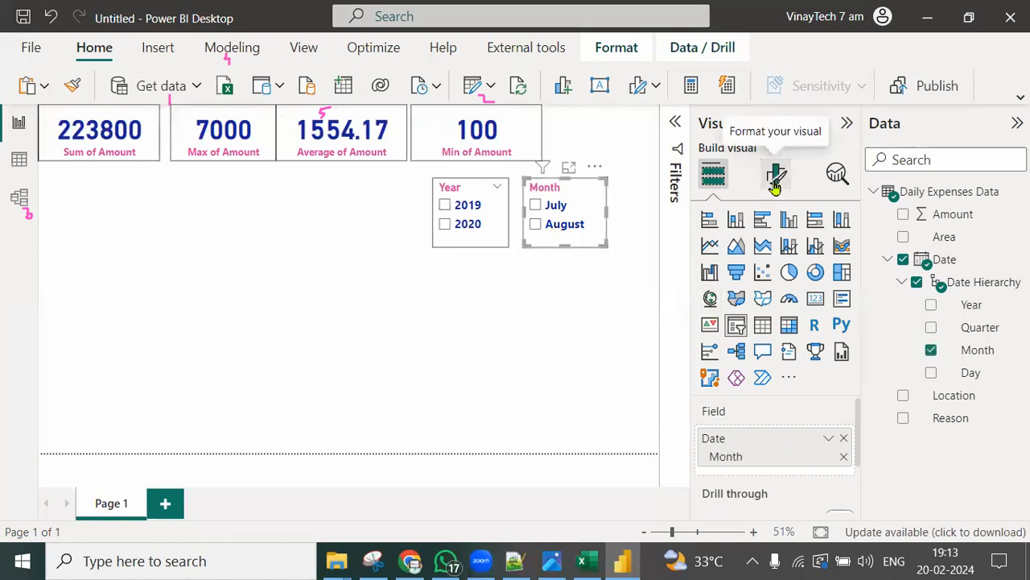
{"action": "left_click", "coordinate": [340, 354]}
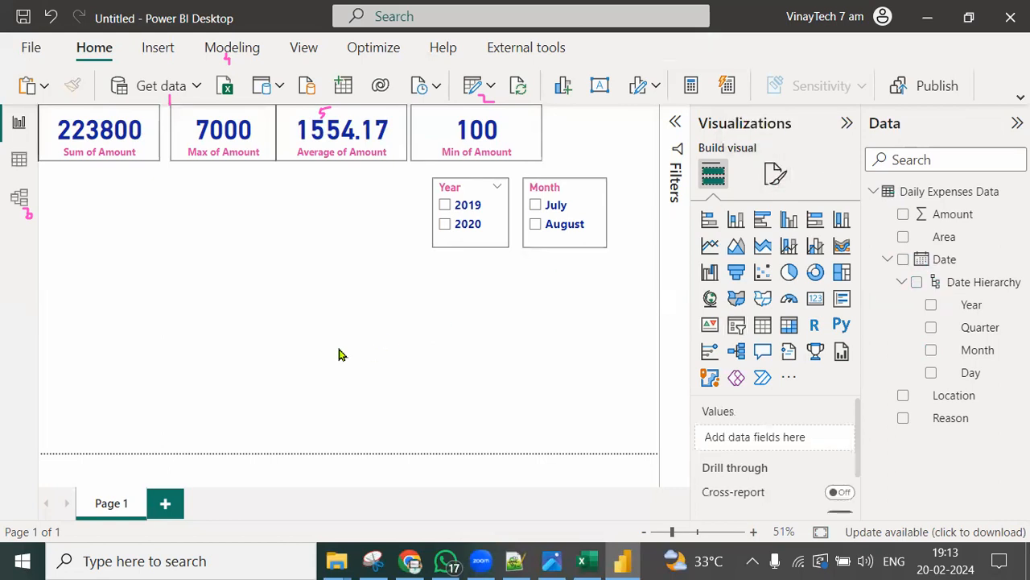
Step: Add a stacked bar chart and place it at the page's left edge, below the card row
{"action": "left_click", "coordinate": [709, 221]}
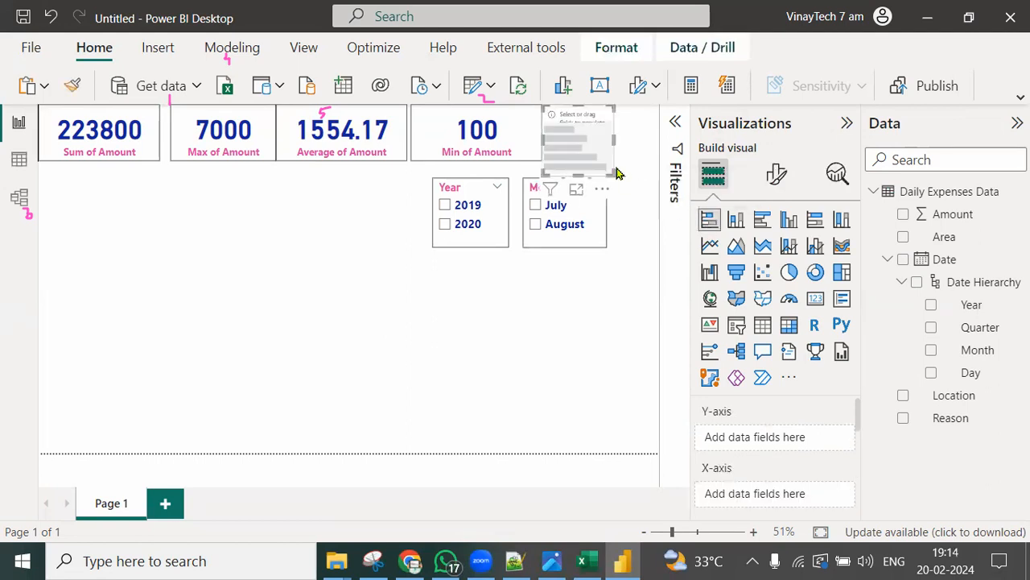
{"action": "left_click_drag", "start_coordinate": [585, 137], "coordinate": [69, 296]}
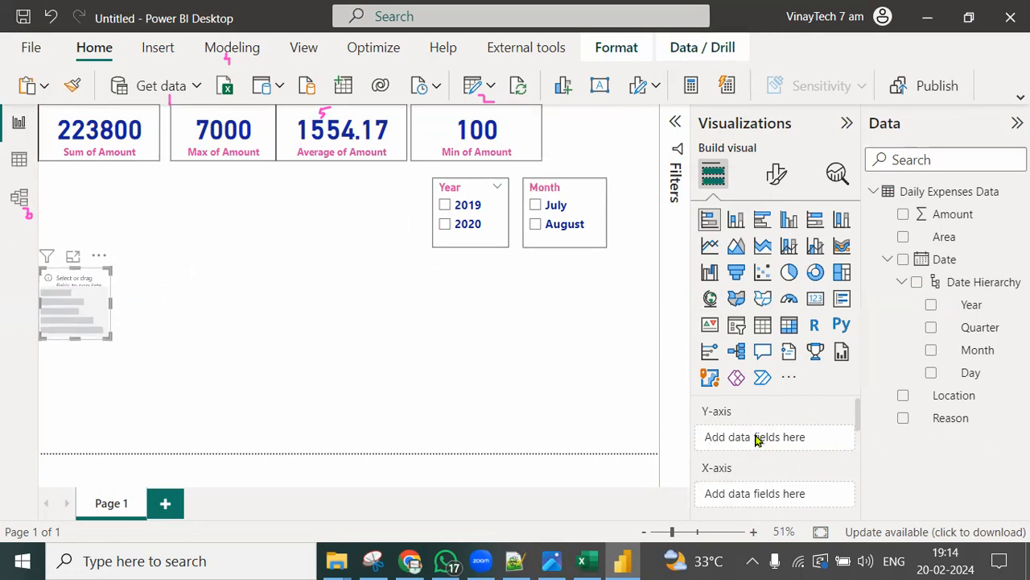
{"action": "left_click_drag", "start_coordinate": [43, 227], "coordinate": [23, 362]}
{"action": "mouse_move", "coordinate": [36, 202]}
{"action": "left_mouse_down"}
{"action": "mouse_move", "coordinate": [62, 196]}
{"action": "mouse_move", "coordinate": [44, 249]}
{"action": "left_mouse_up"}
{"action": "left_click_drag", "start_coordinate": [1, 360], "coordinate": [224, 356]}
{"action": "mouse_move", "coordinate": [60, 368]}
{"action": "left_mouse_down"}
{"action": "mouse_move", "coordinate": [117, 400]}
{"action": "mouse_move", "coordinate": [58, 419]}
{"action": "left_mouse_up"}
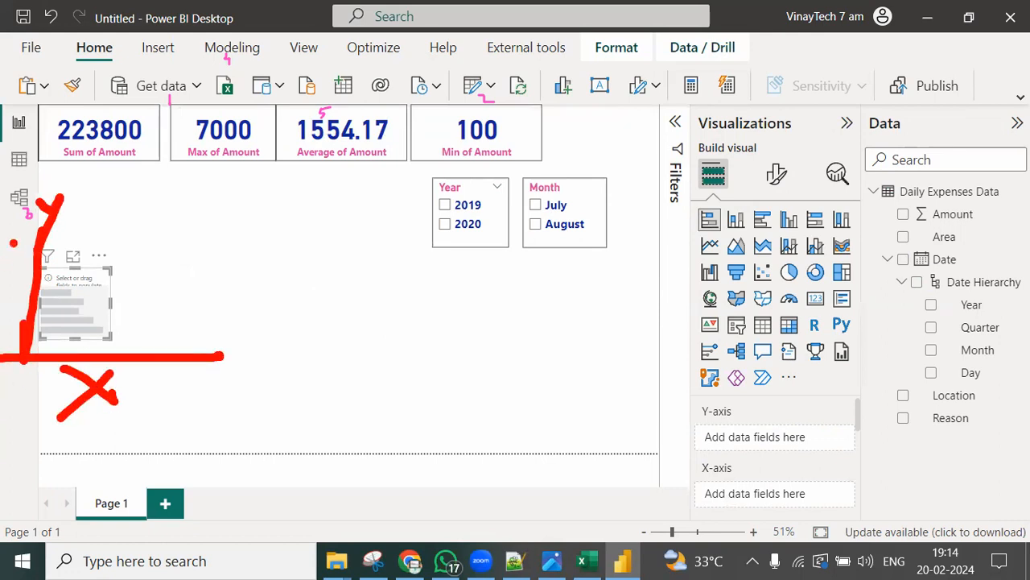
{"action": "mouse_move", "coordinate": [57, 239]}
{"action": "left_mouse_down"}
{"action": "mouse_move", "coordinate": [103, 211]}
{"action": "mouse_move", "coordinate": [225, 256]}
{"action": "mouse_move", "coordinate": [269, 243]}
{"action": "mouse_move", "coordinate": [276, 273]}
{"action": "left_mouse_up"}
{"action": "mouse_move", "coordinate": [164, 413]}
{"action": "left_mouse_down"}
{"action": "mouse_move", "coordinate": [255, 435]}
{"action": "mouse_move", "coordinate": [368, 388]}
{"action": "mouse_move", "coordinate": [360, 473]}
{"action": "left_mouse_up"}
{"action": "left_click", "coordinate": [178, 435]}
{"action": "left_click_drag", "start_coordinate": [427, 431], "coordinate": [440, 430]}
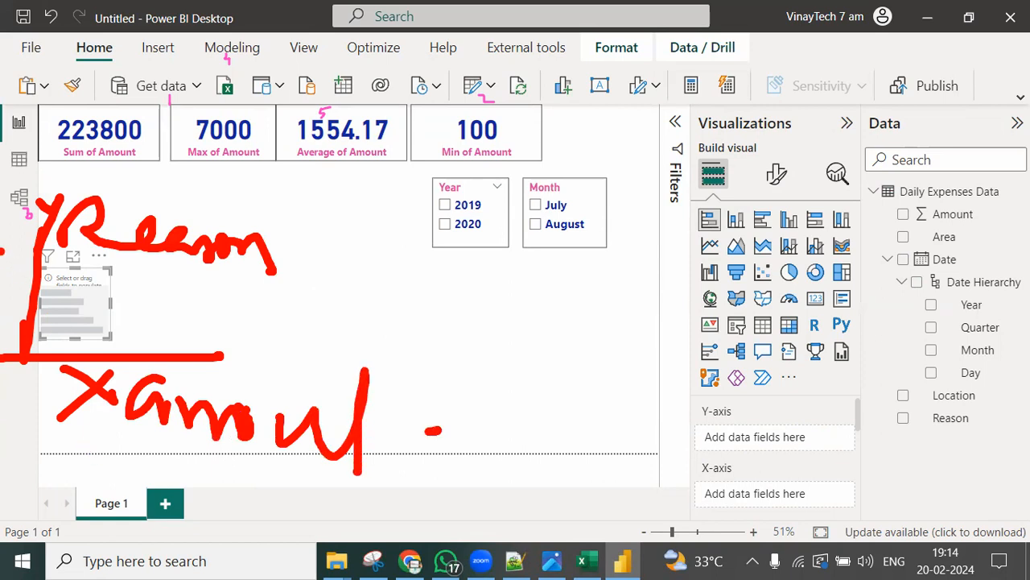
{"action": "left_click_drag", "start_coordinate": [2, 250], "coordinate": [61, 249]}
{"action": "left_click_drag", "start_coordinate": [1, 273], "coordinate": [91, 277]}
{"action": "left_click_drag", "start_coordinate": [2, 299], "coordinate": [68, 301]}
{"action": "left_click_drag", "start_coordinate": [2, 323], "coordinate": [96, 326]}
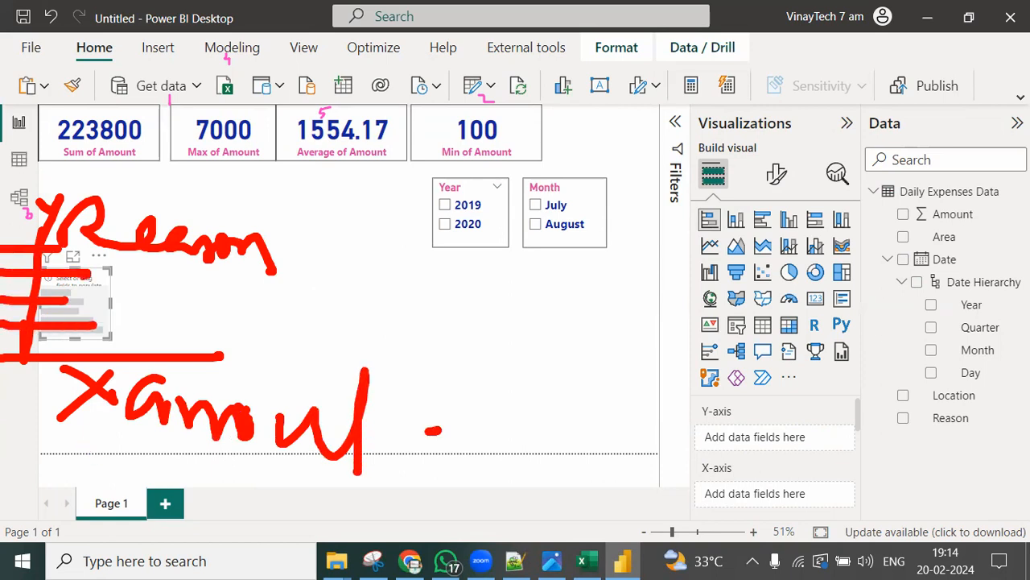
{"action": "left_click_drag", "start_coordinate": [2, 238], "coordinate": [56, 238]}
{"action": "left_click_drag", "start_coordinate": [2, 263], "coordinate": [124, 261]}
{"action": "left_click_drag", "start_coordinate": [1, 283], "coordinate": [82, 284]}
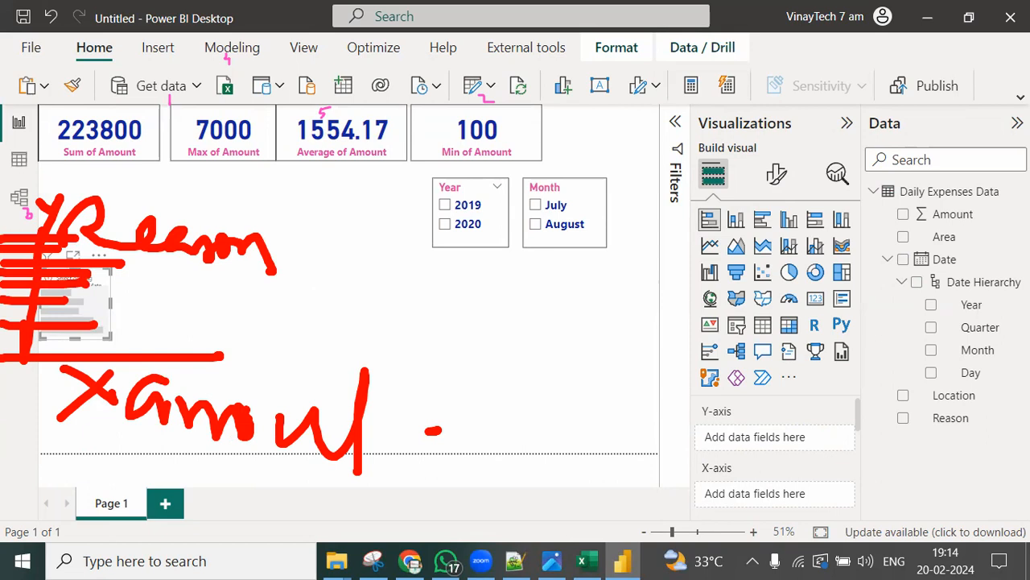
{"action": "key", "text": "e"}
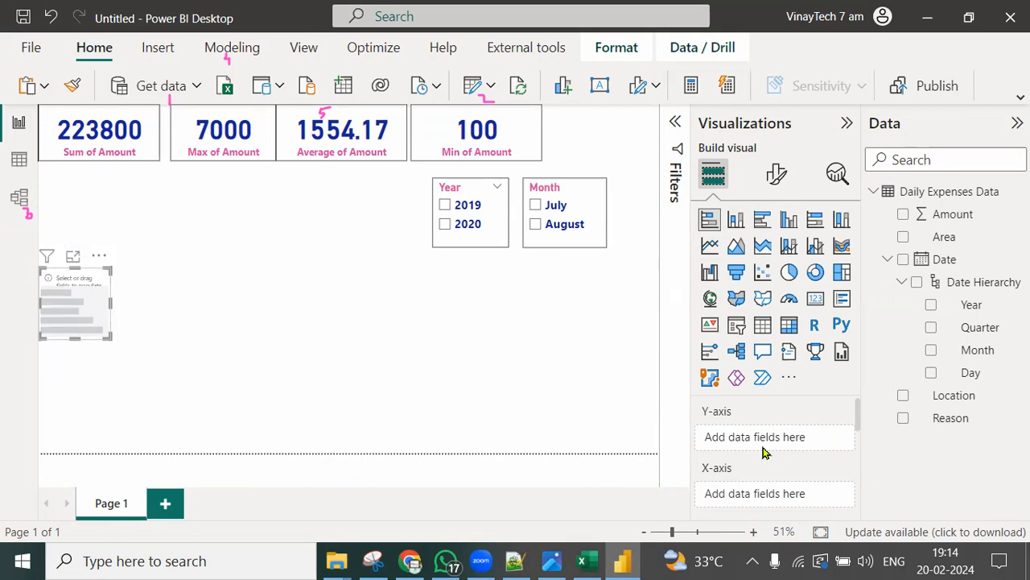
Step: Assign Reason to the bar chart's Y-axis and Amount to its X-axis, and enlarge the chart
{"action": "left_click_drag", "start_coordinate": [953, 425], "coordinate": [795, 442]}
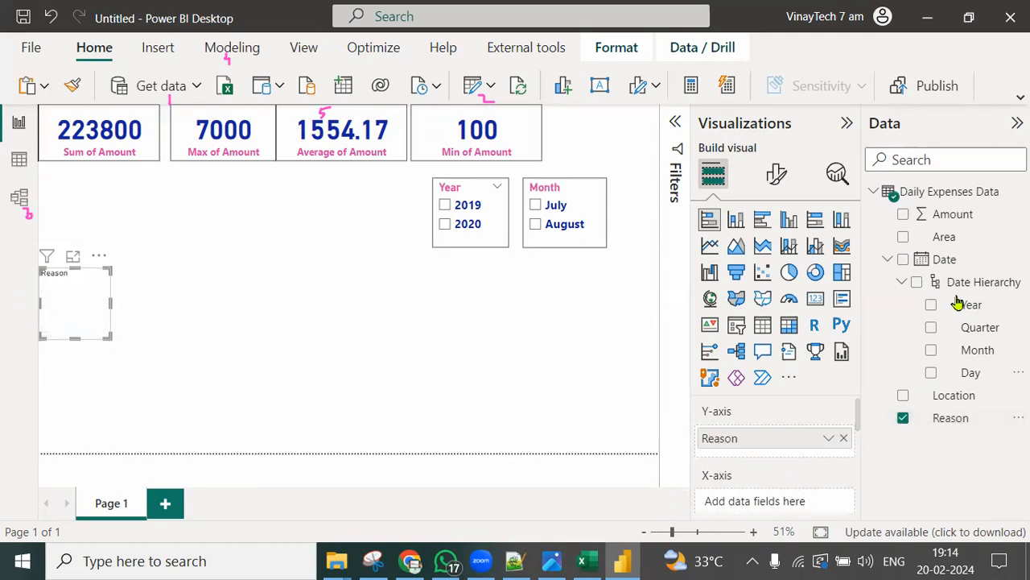
{"action": "left_click_drag", "start_coordinate": [955, 214], "coordinate": [936, 486]}
{"action": "scroll", "coordinate": [772, 448], "scroll_direction": "up", "scroll_amount": 4}
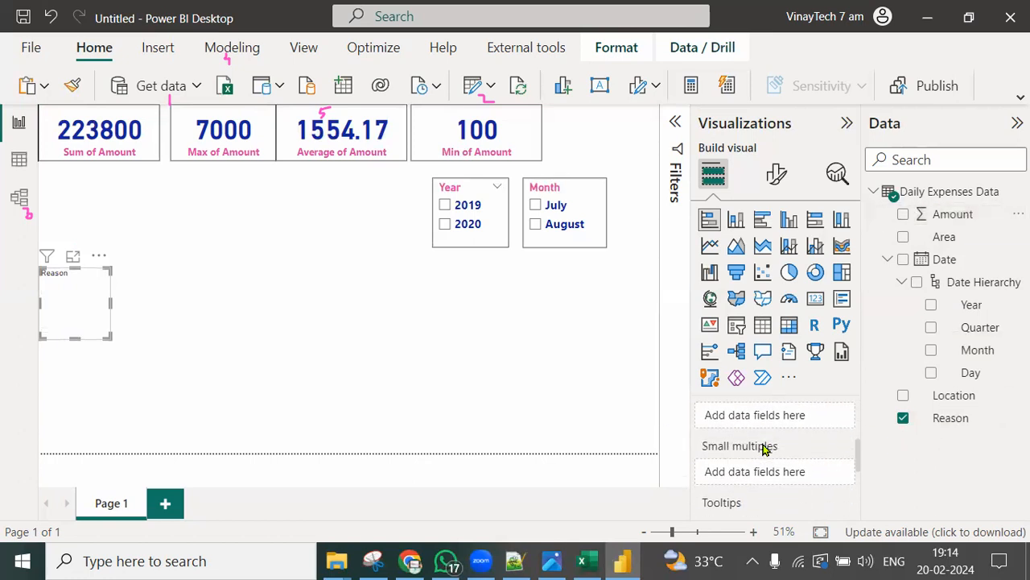
{"action": "left_click_drag", "start_coordinate": [934, 213], "coordinate": [777, 449]}
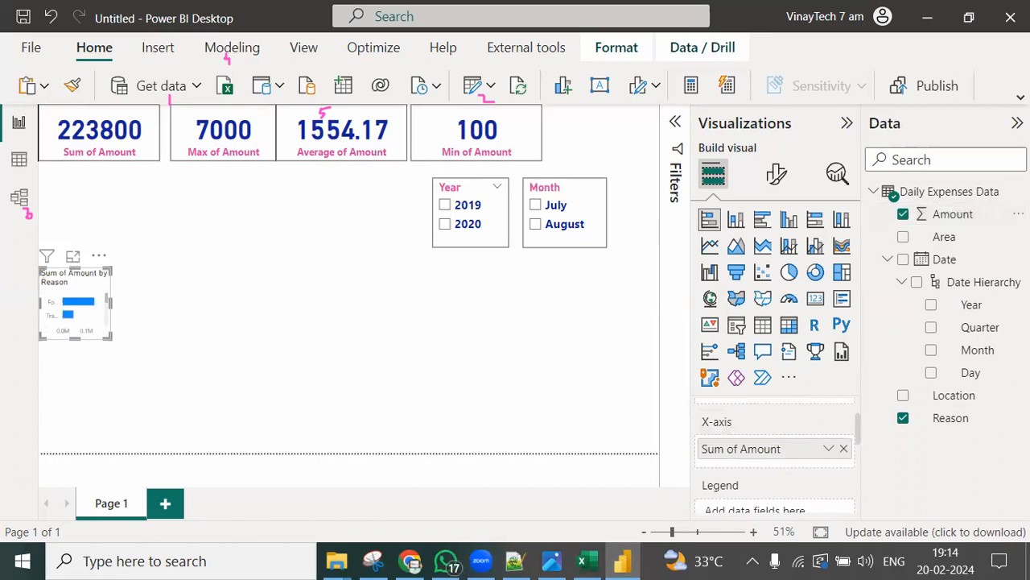
{"action": "left_click_drag", "start_coordinate": [106, 334], "coordinate": [193, 440]}
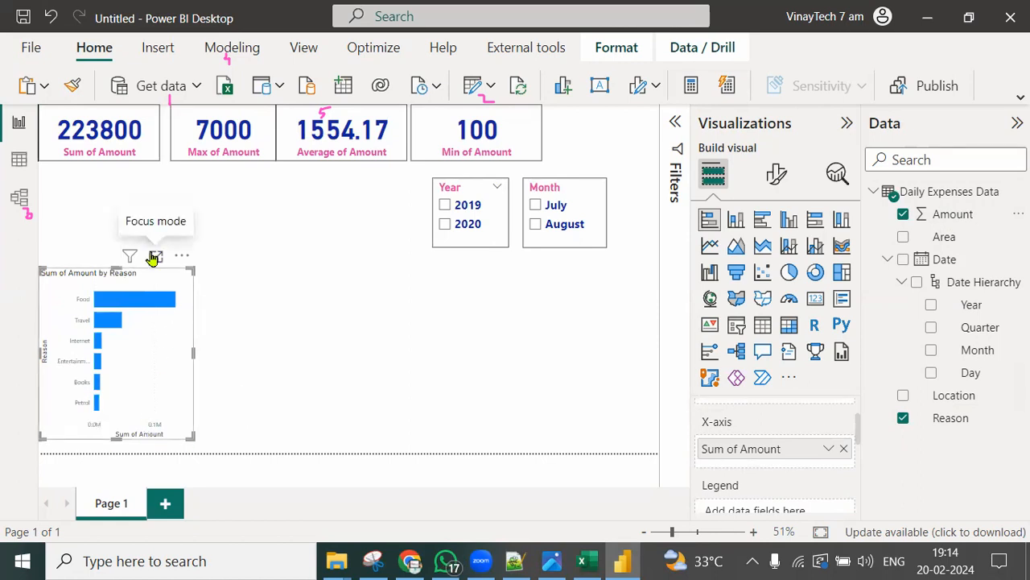
Step: Show the bar chart in focus mode and examine the amounts of the individual expense reasons
{"action": "left_click", "coordinate": [155, 257]}
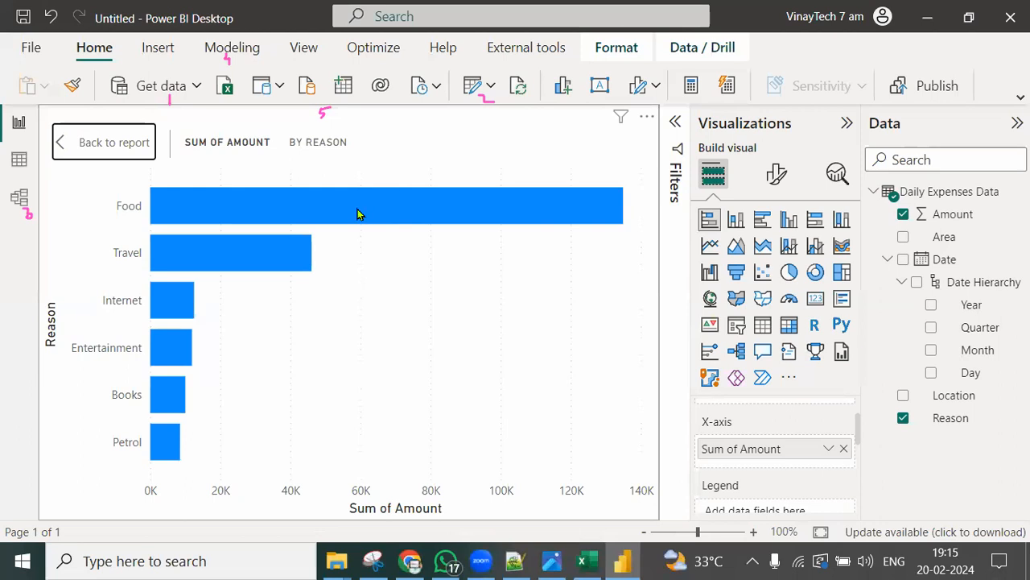
{"action": "mouse_move", "coordinate": [359, 213]}
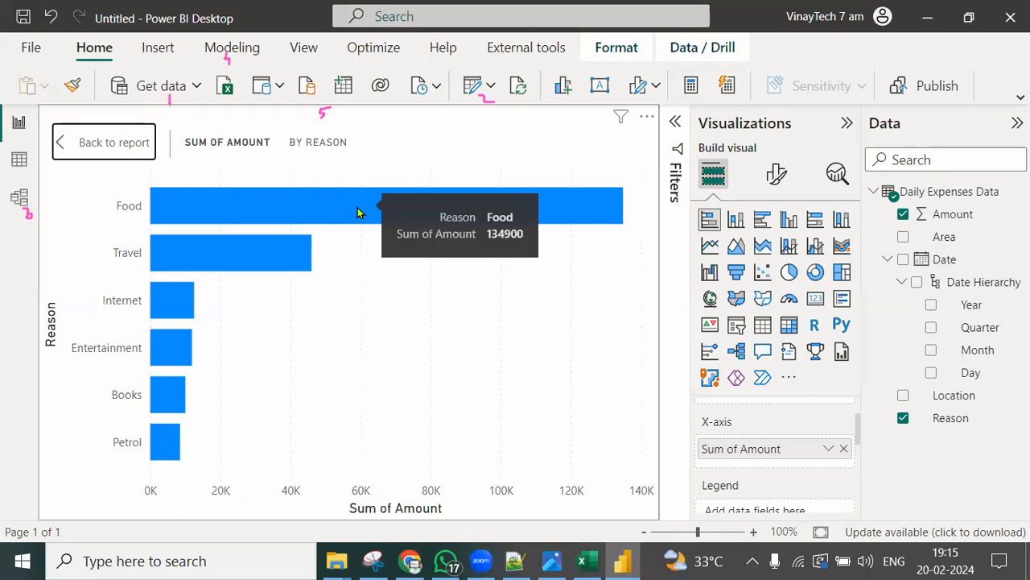
{"action": "mouse_move", "coordinate": [247, 260]}
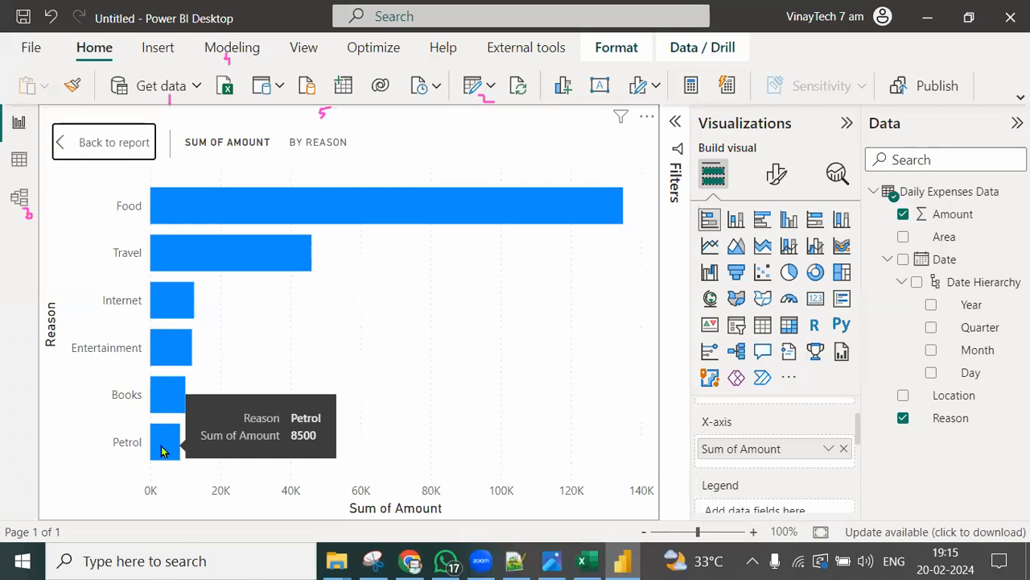
Step: Return from focus mode to the report page and turn on a visual border for the Reason bar chart
{"action": "left_click", "coordinate": [137, 142]}
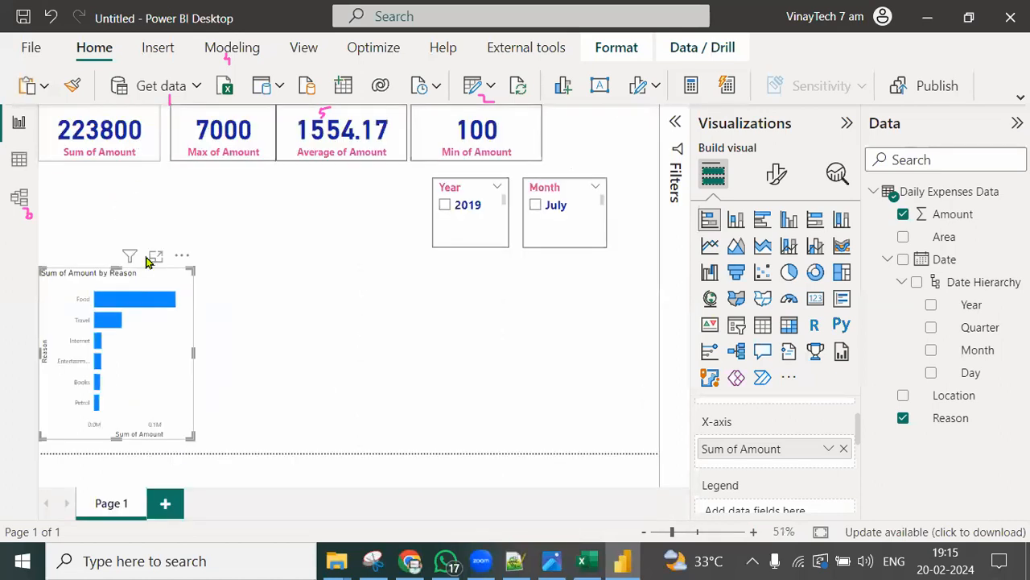
{"action": "left_click", "coordinate": [778, 183]}
{"action": "left_click", "coordinate": [771, 269]}
{"action": "left_click", "coordinate": [706, 380]}
{"action": "scroll", "coordinate": [821, 477], "scroll_direction": "down", "scroll_amount": 2}
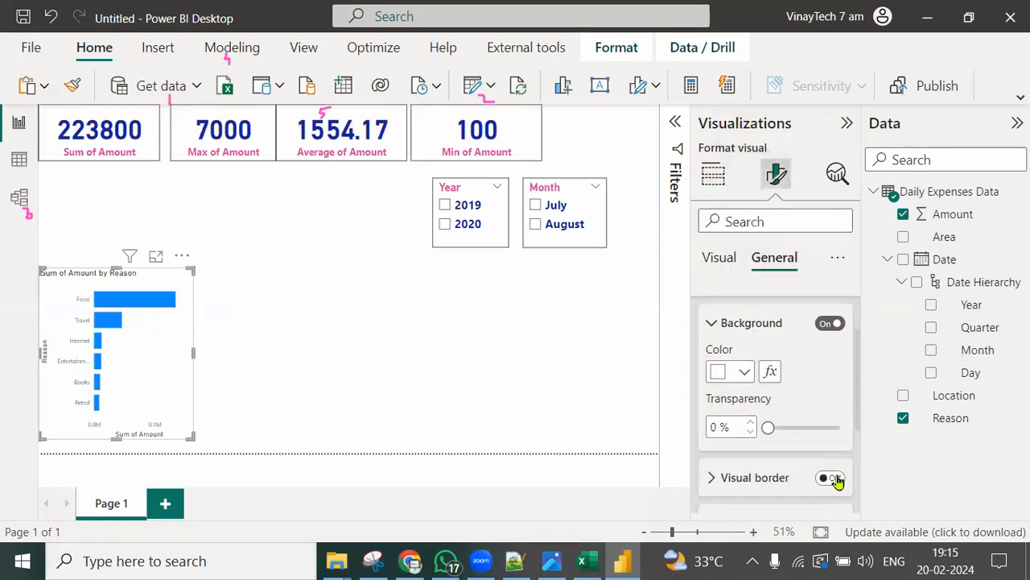
{"action": "left_click", "coordinate": [470, 344]}
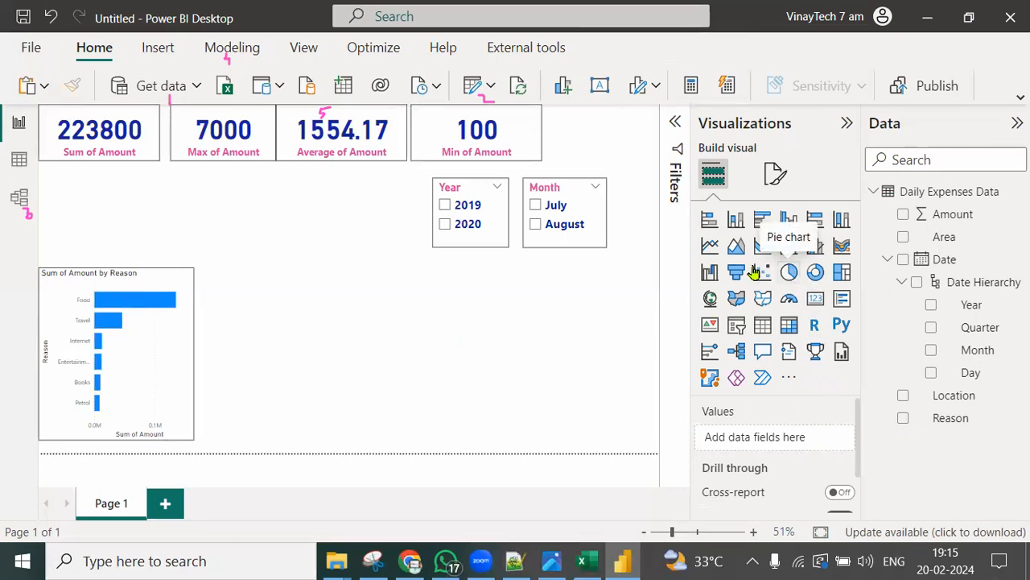
Step: Add a pie chart beside the bar chart, aligned with its upper edge, and enlarge it to the bar chart's height
{"action": "left_click", "coordinate": [789, 271]}
{"action": "left_click_drag", "start_coordinate": [586, 117], "coordinate": [268, 280]}
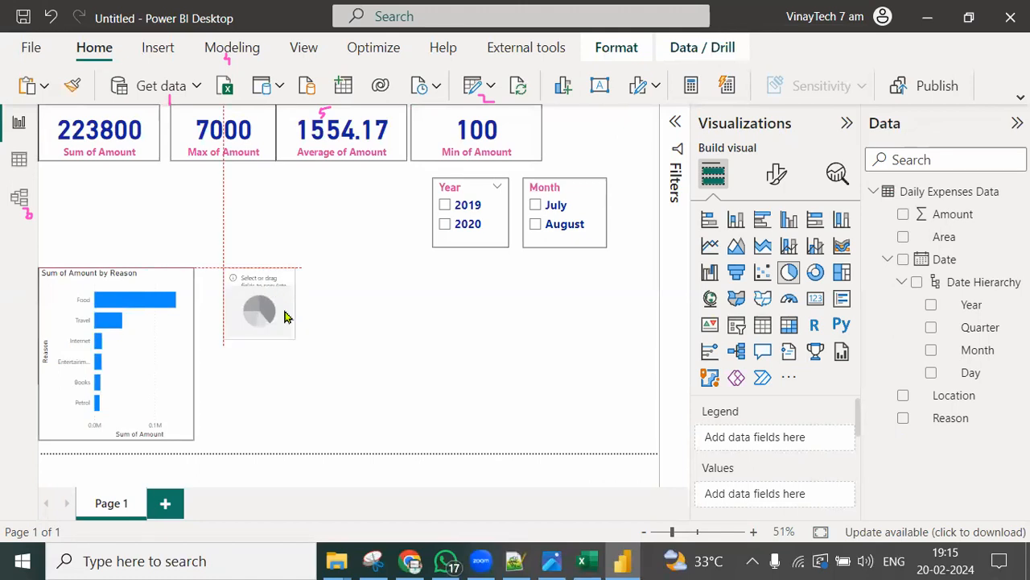
{"action": "left_click_drag", "start_coordinate": [296, 338], "coordinate": [410, 446]}
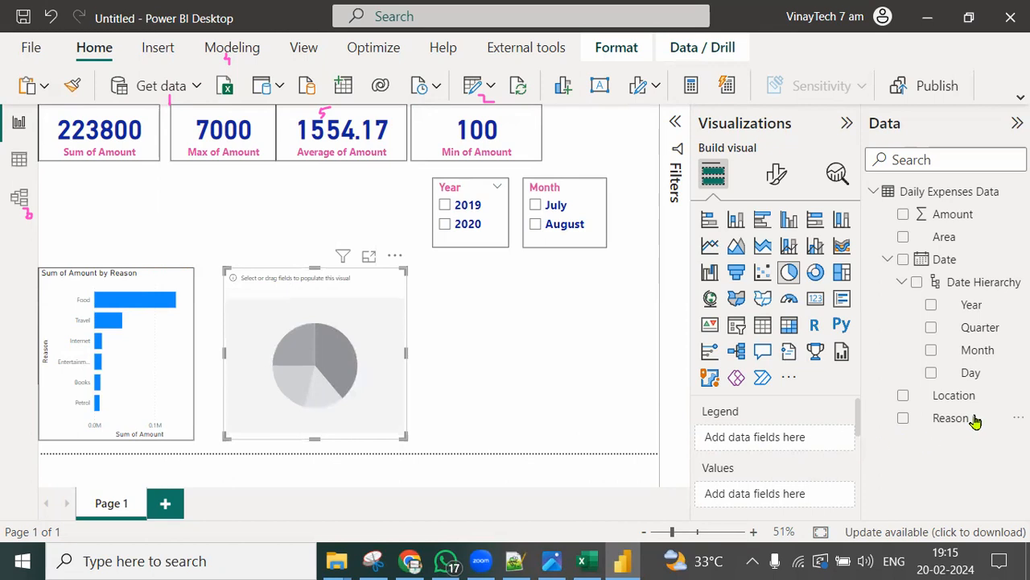
Step: Assign Area to the pie chart's Legend and Amount to its Values
{"action": "left_click_drag", "start_coordinate": [922, 394], "coordinate": [1003, 388]}
{"action": "left_click_drag", "start_coordinate": [946, 236], "coordinate": [795, 442]}
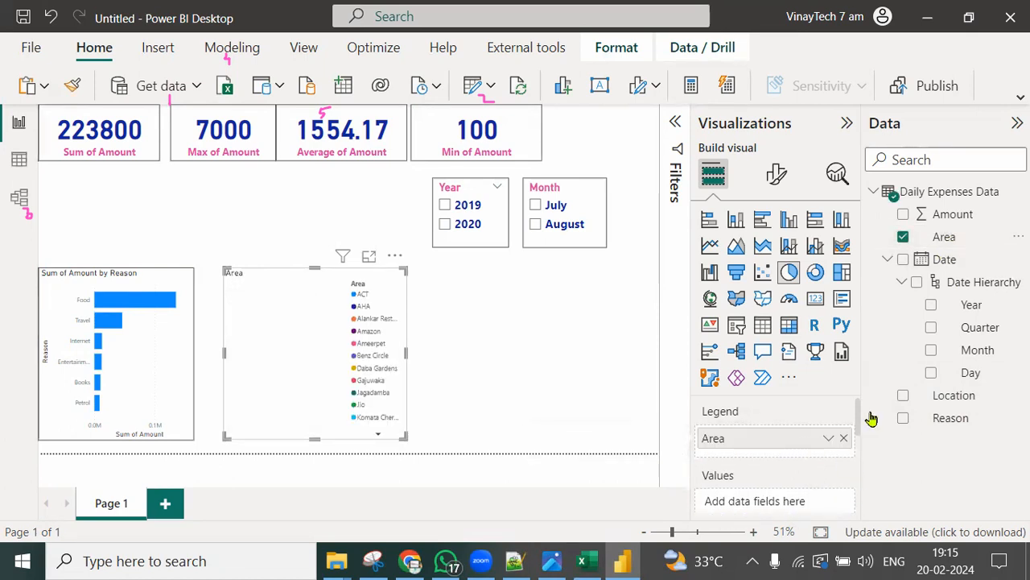
{"action": "left_click_drag", "start_coordinate": [954, 214], "coordinate": [781, 508]}
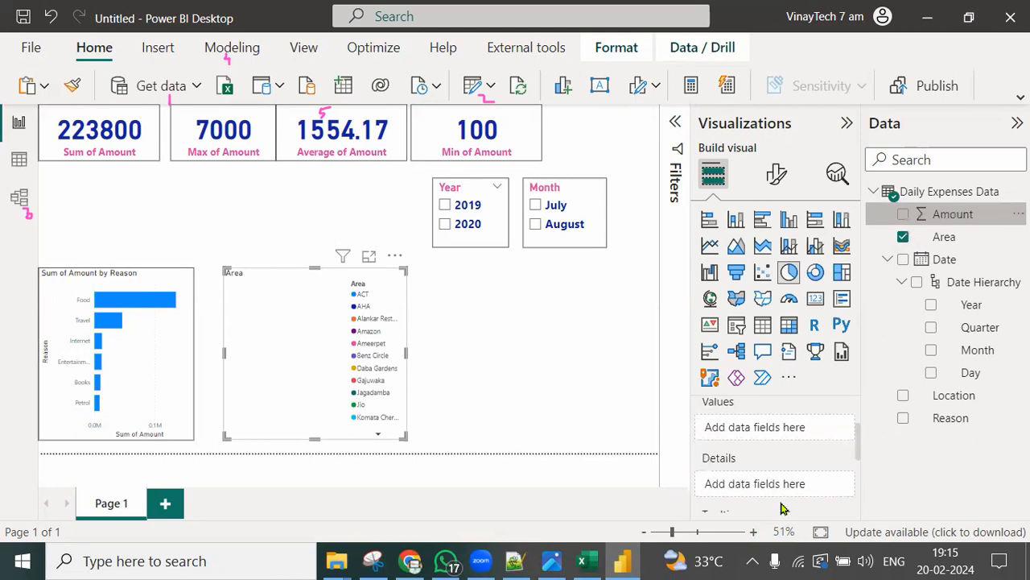
{"action": "left_click_drag", "start_coordinate": [957, 214], "coordinate": [794, 474]}
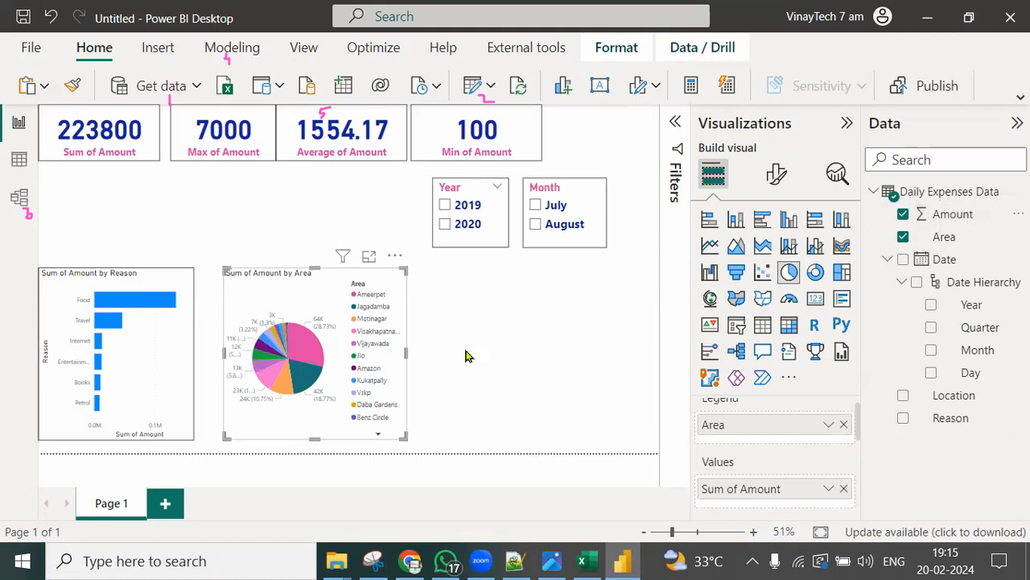
Step: Show the pie chart in focus mode, examine the amounts and shares of individual areas, and return to the report
{"action": "left_click", "coordinate": [369, 256]}
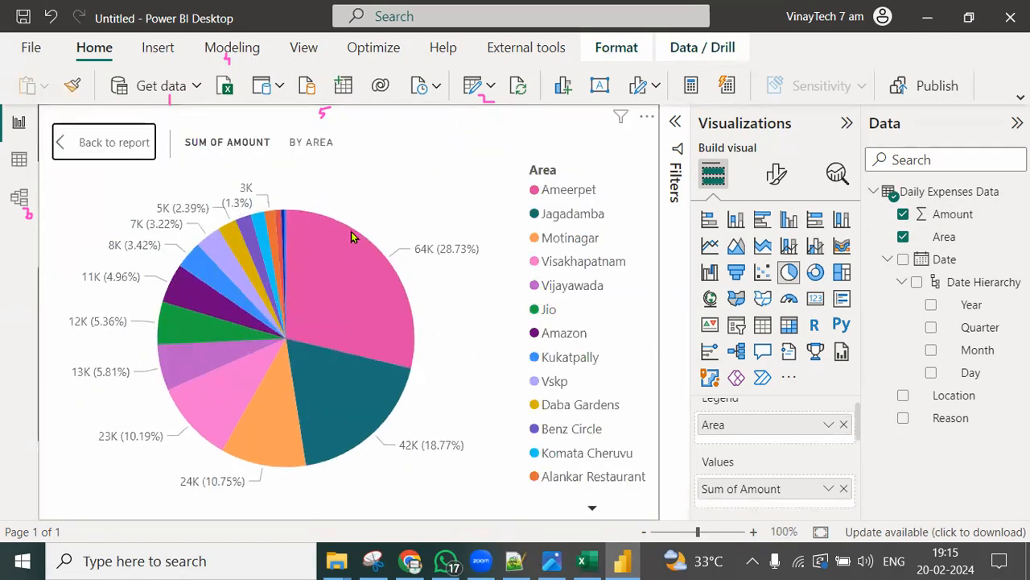
{"action": "scroll", "coordinate": [736, 453], "scroll_direction": "up", "scroll_amount": 1}
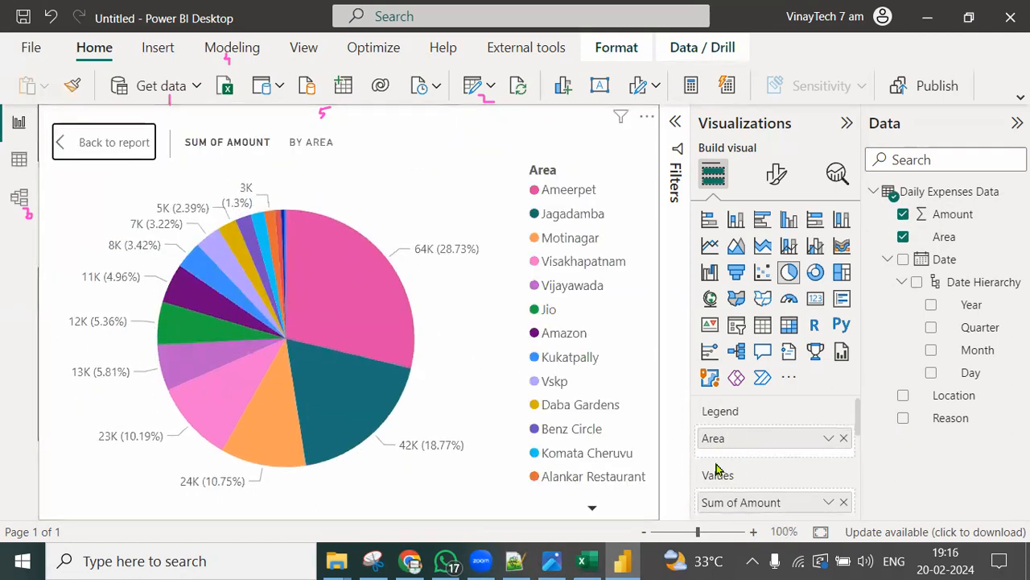
{"action": "mouse_move", "coordinate": [366, 305]}
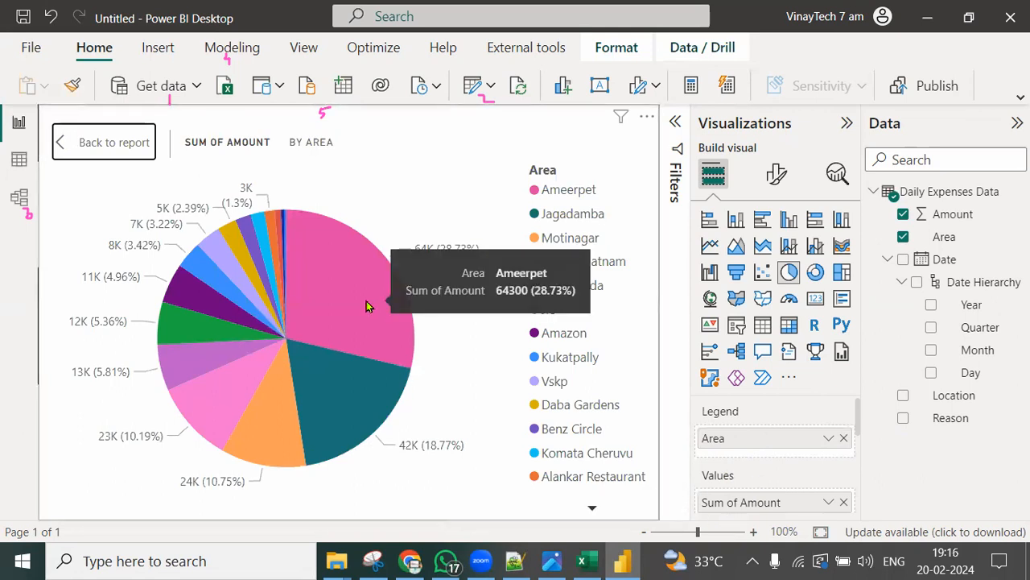
{"action": "mouse_move", "coordinate": [330, 392]}
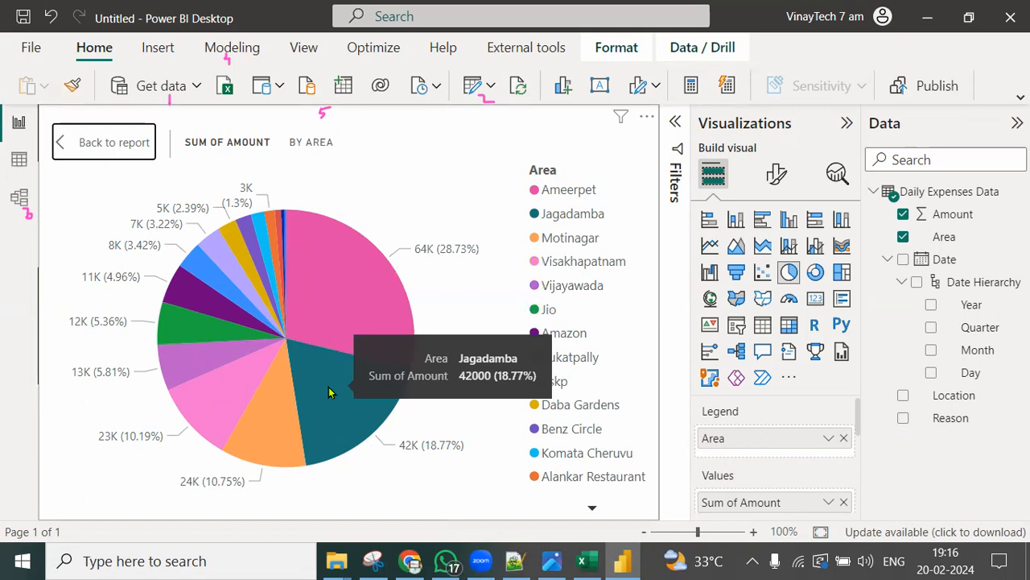
{"action": "mouse_move", "coordinate": [258, 418]}
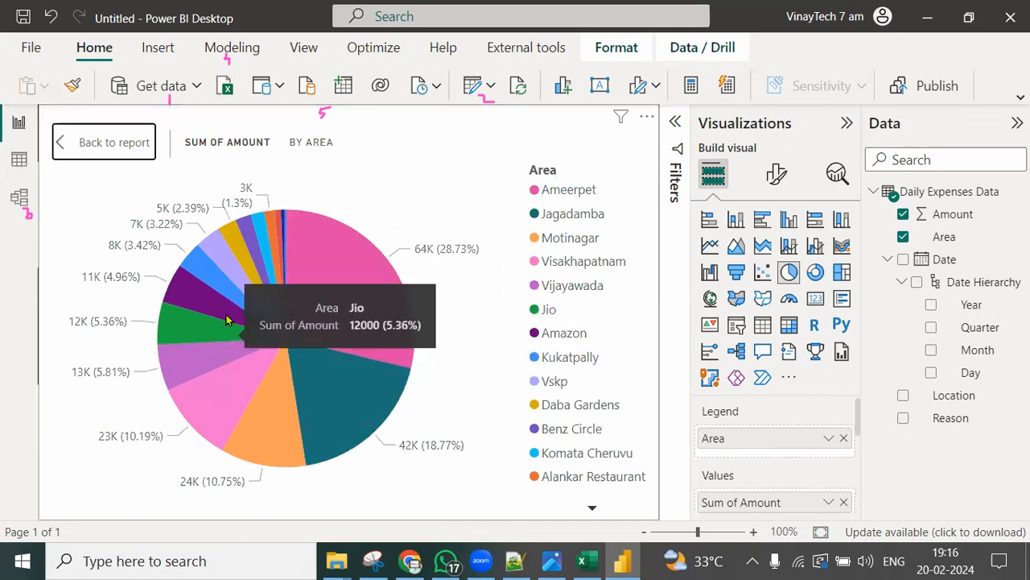
{"action": "mouse_move", "coordinate": [276, 296]}
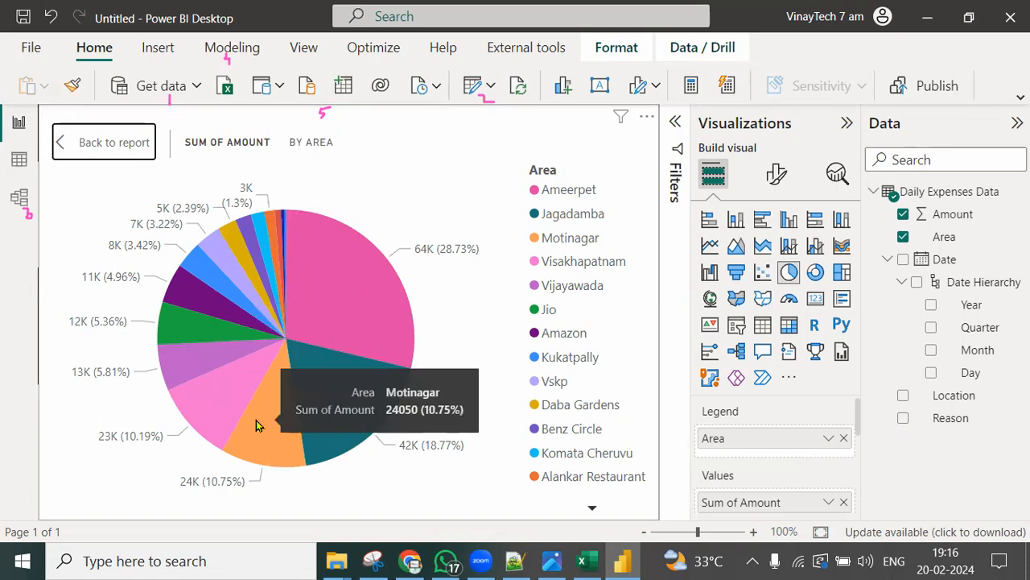
{"action": "left_click", "coordinate": [103, 152]}
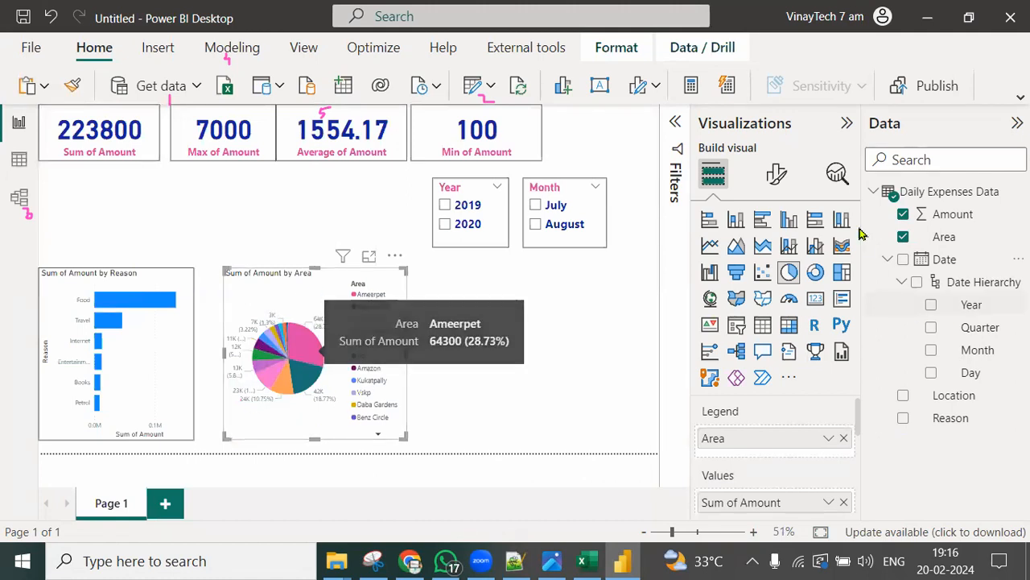
Step: Turn on a visual border for the Area pie chart and deselect the chart
{"action": "left_click", "coordinate": [776, 174]}
{"action": "left_click", "coordinate": [778, 258]}
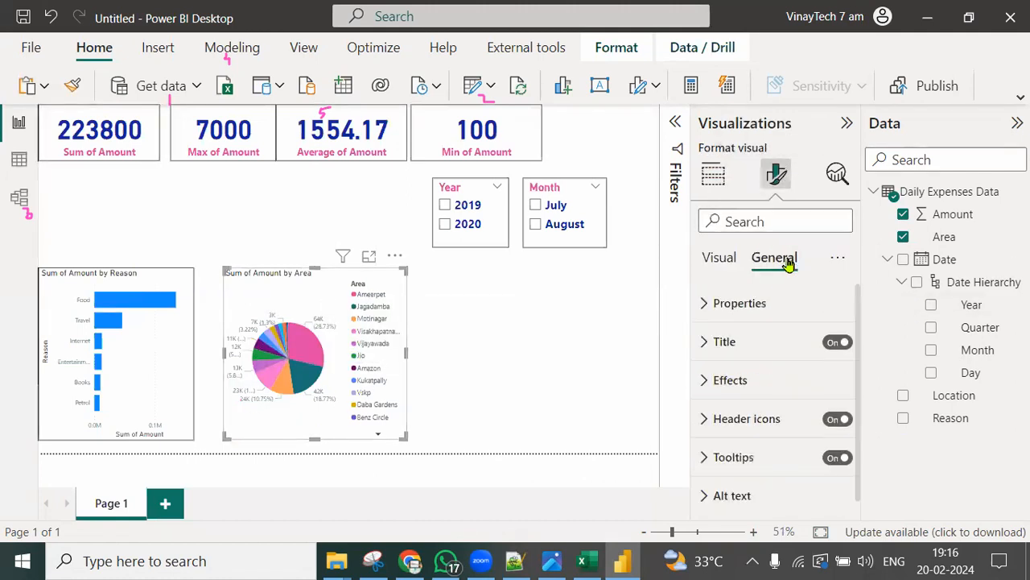
{"action": "left_click", "coordinate": [740, 377]}
{"action": "left_click", "coordinate": [833, 478]}
{"action": "left_click", "coordinate": [608, 341]}
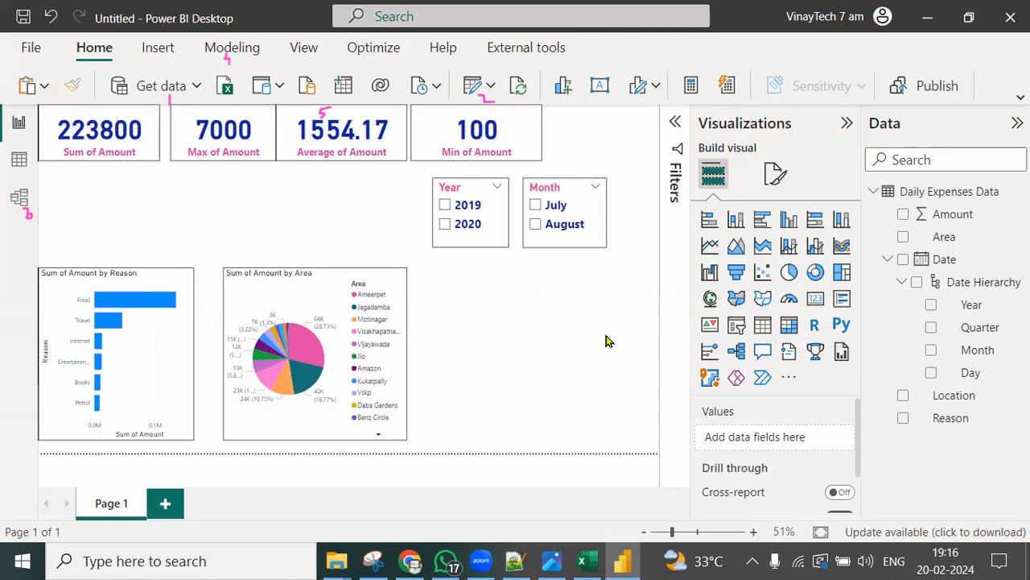
Step: Add a map visual below the slicers, beside the pie chart, and enlarge it to match the neighbouring chart's height
{"action": "left_click", "coordinate": [713, 300]}
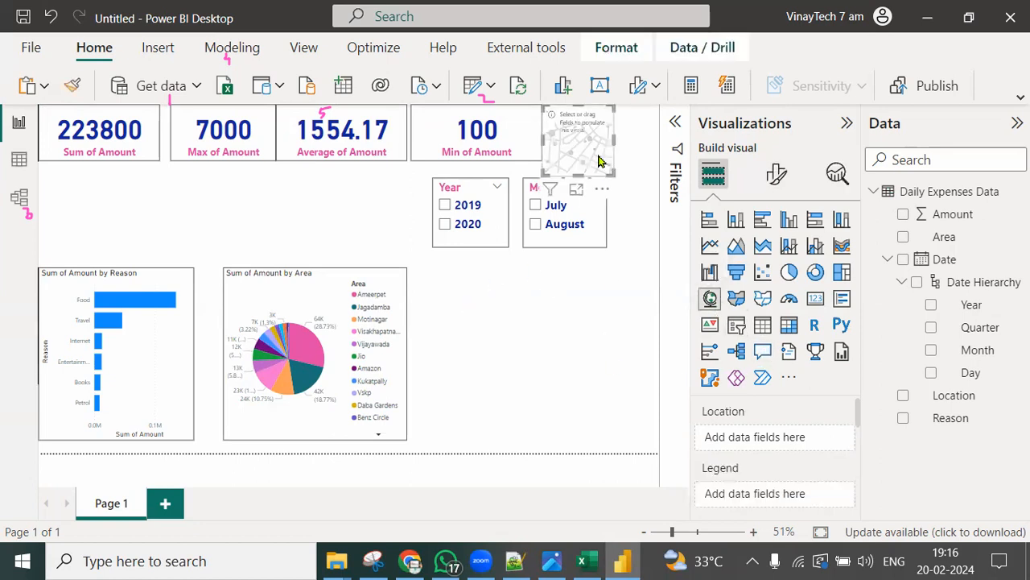
{"action": "left_click_drag", "start_coordinate": [588, 130], "coordinate": [472, 285]}
{"action": "left_click_drag", "start_coordinate": [493, 337], "coordinate": [640, 443]}
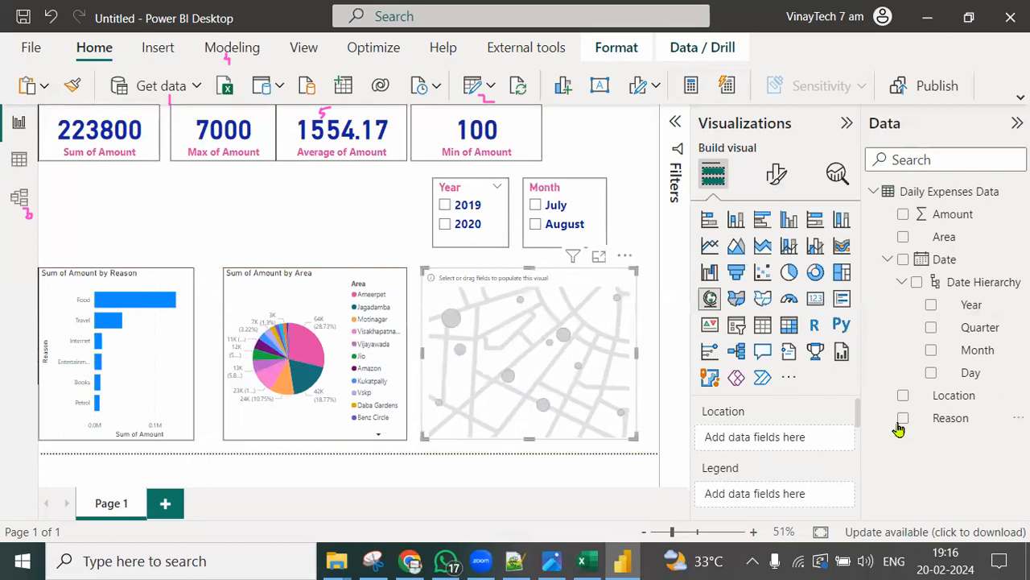
Step: Assign the Location field to the map's Location and Amount to its Bubble size
{"action": "left_click_drag", "start_coordinate": [952, 402], "coordinate": [792, 435]}
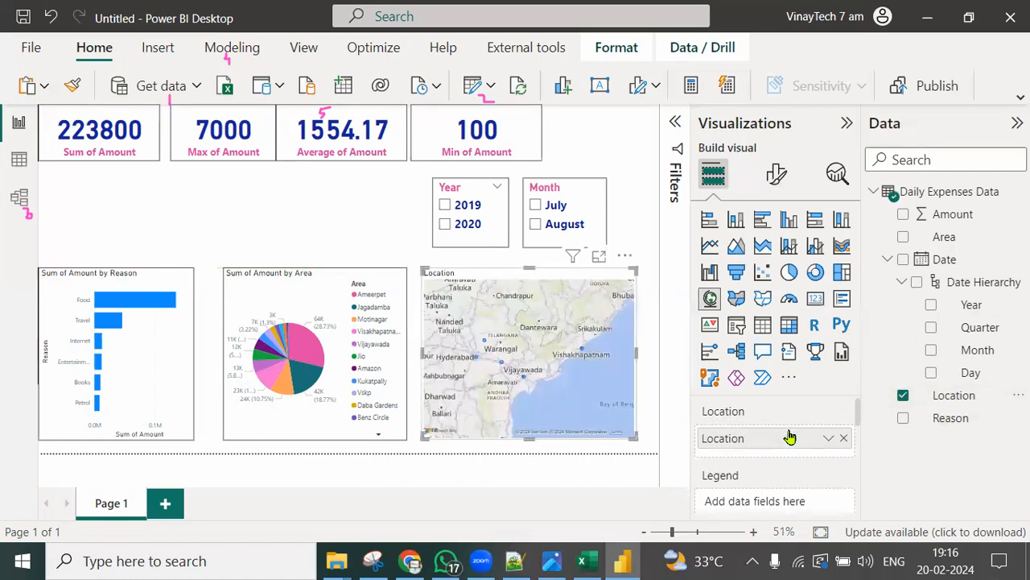
{"action": "scroll", "coordinate": [791, 438], "scroll_direction": "down", "scroll_amount": 3}
{"action": "scroll", "coordinate": [791, 438], "scroll_direction": "down", "scroll_amount": 4}
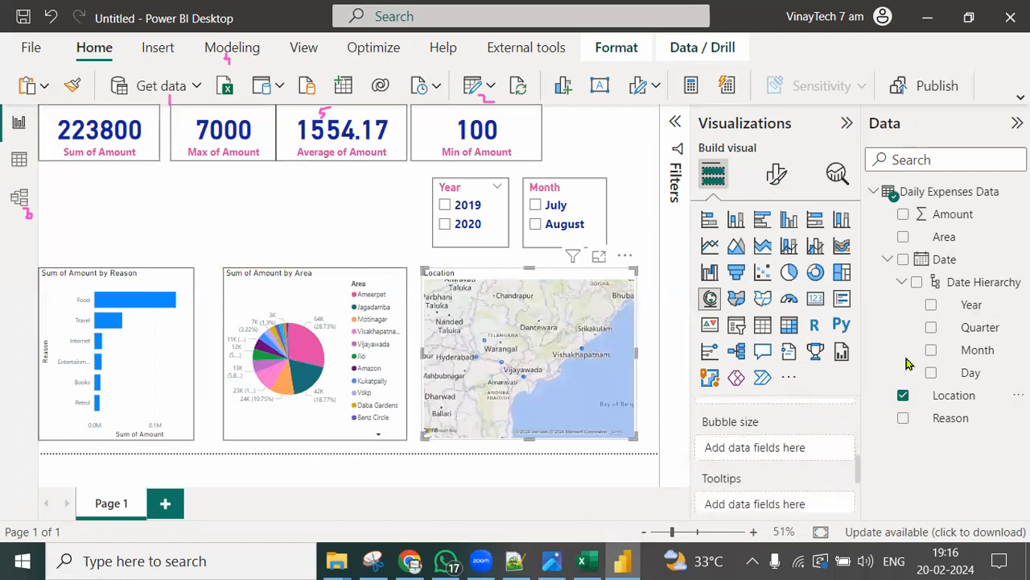
{"action": "left_click_drag", "start_coordinate": [954, 216], "coordinate": [800, 449]}
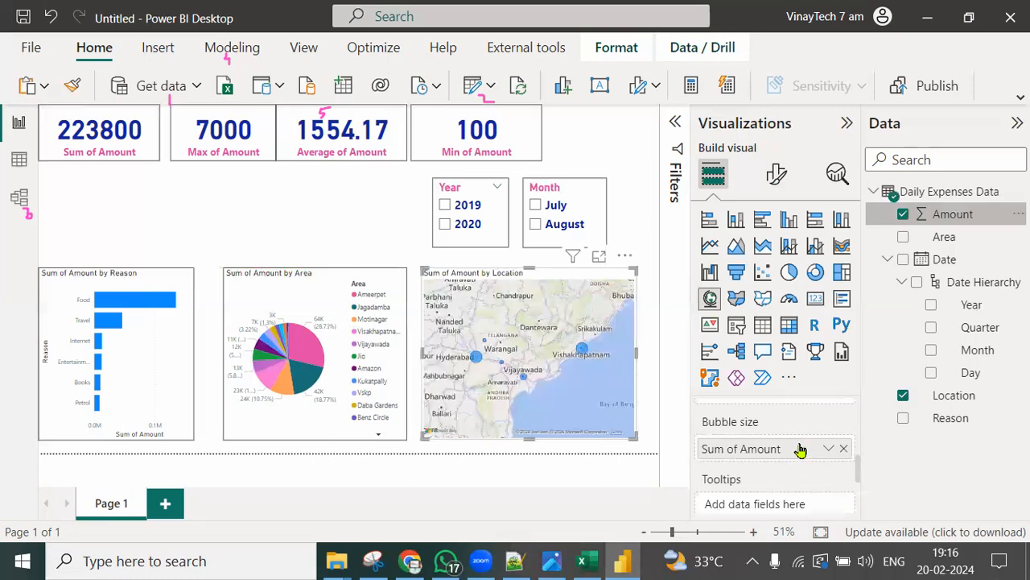
Step: Show the map in focus mode, examine the amounts of the individual location bubbles, and return to the report
{"action": "left_click", "coordinate": [598, 256]}
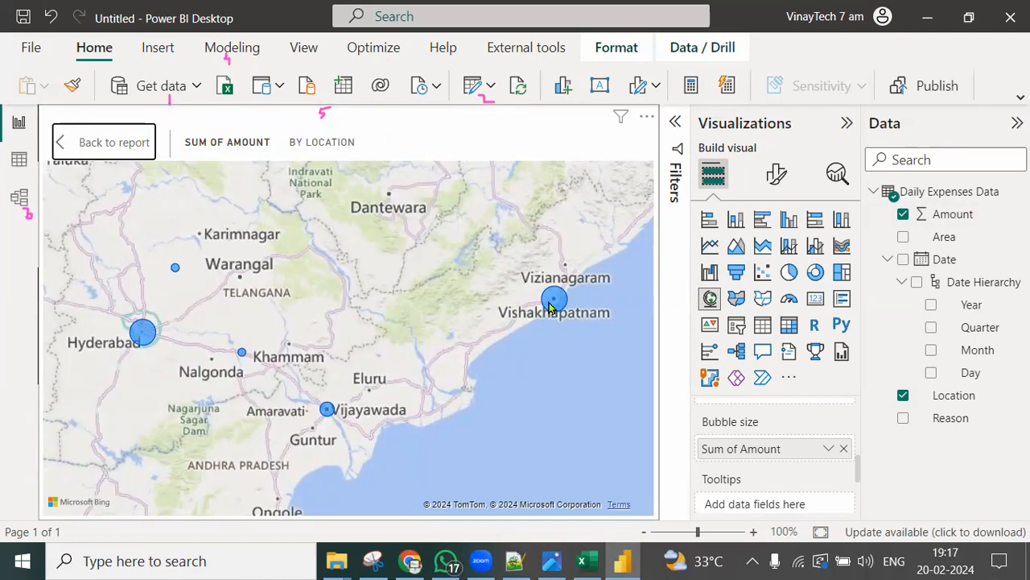
{"action": "mouse_move", "coordinate": [551, 307]}
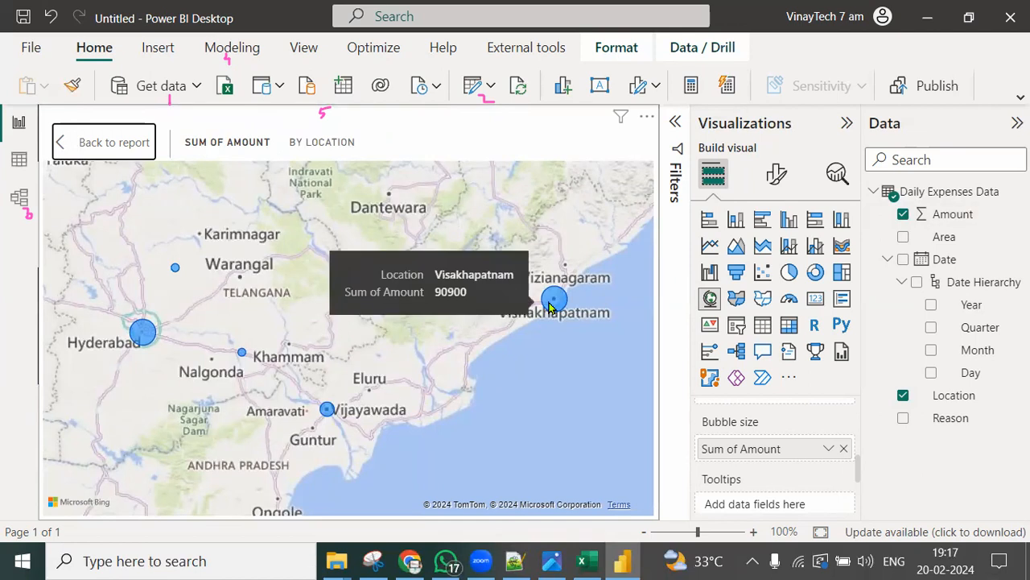
{"action": "mouse_move", "coordinate": [151, 341]}
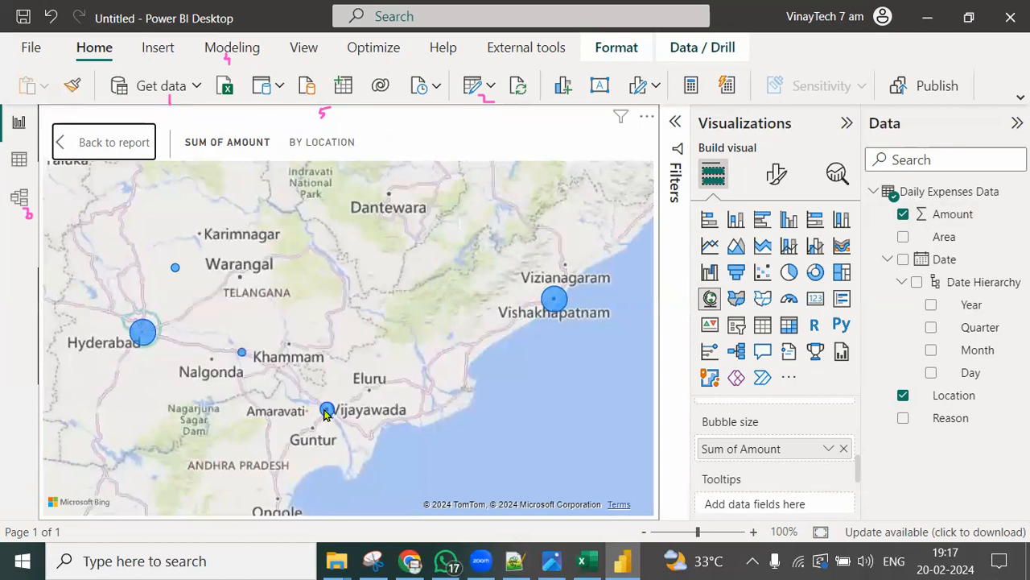
{"action": "mouse_move", "coordinate": [326, 412]}
{"action": "mouse_move", "coordinate": [241, 360]}
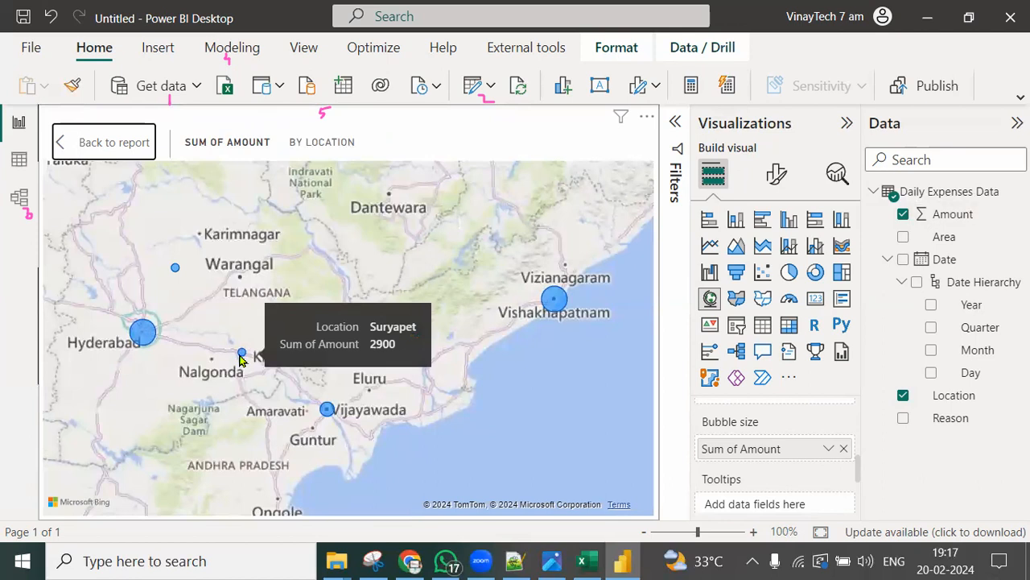
{"action": "left_click", "coordinate": [138, 142]}
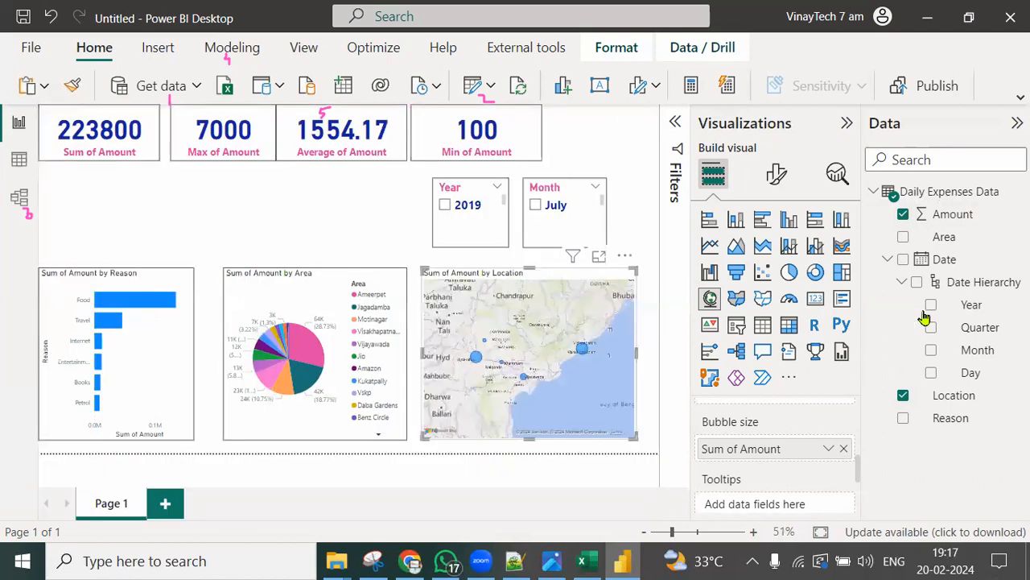
Step: Turn on a visual border for the Location map
{"action": "left_click", "coordinate": [776, 174]}
{"action": "left_click", "coordinate": [775, 256]}
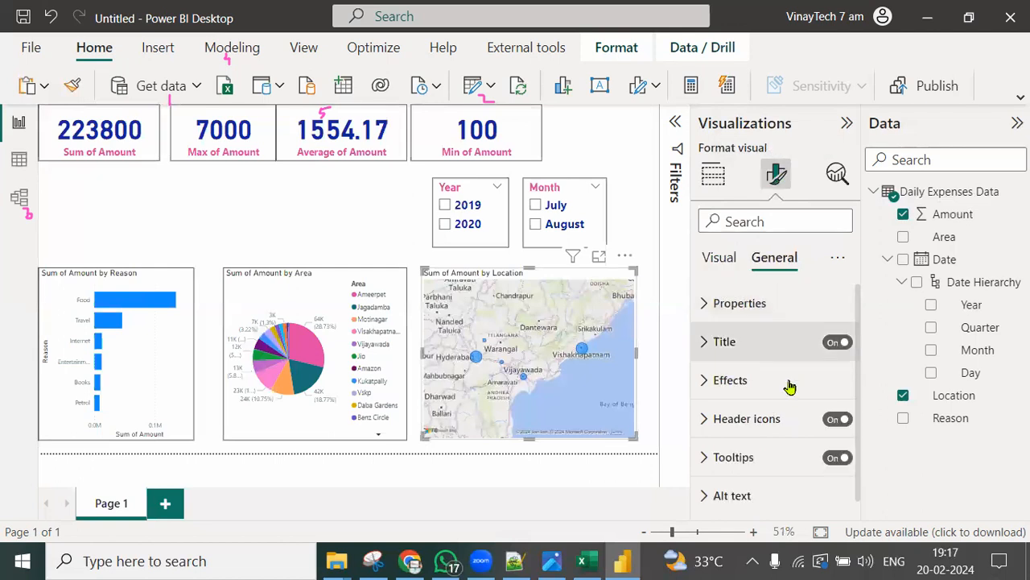
{"action": "left_click", "coordinate": [704, 380]}
{"action": "scroll", "coordinate": [850, 465], "scroll_direction": "down", "scroll_amount": 3}
{"action": "left_click", "coordinate": [829, 443]}
Step: Filter the report's cards and charts to year 2019 and month August with the slicers
{"action": "left_click", "coordinate": [453, 209]}
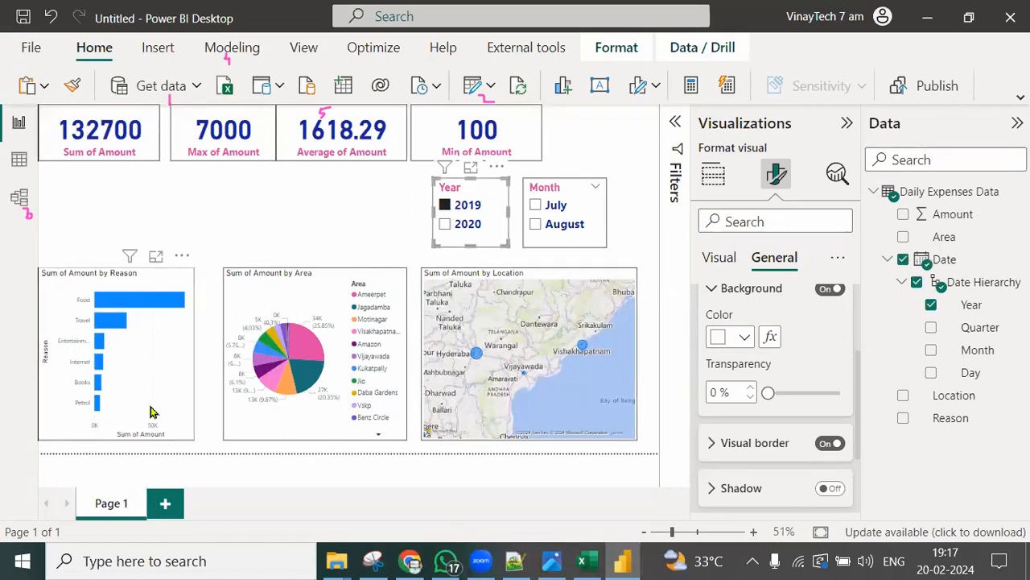
{"action": "left_click", "coordinate": [536, 225]}
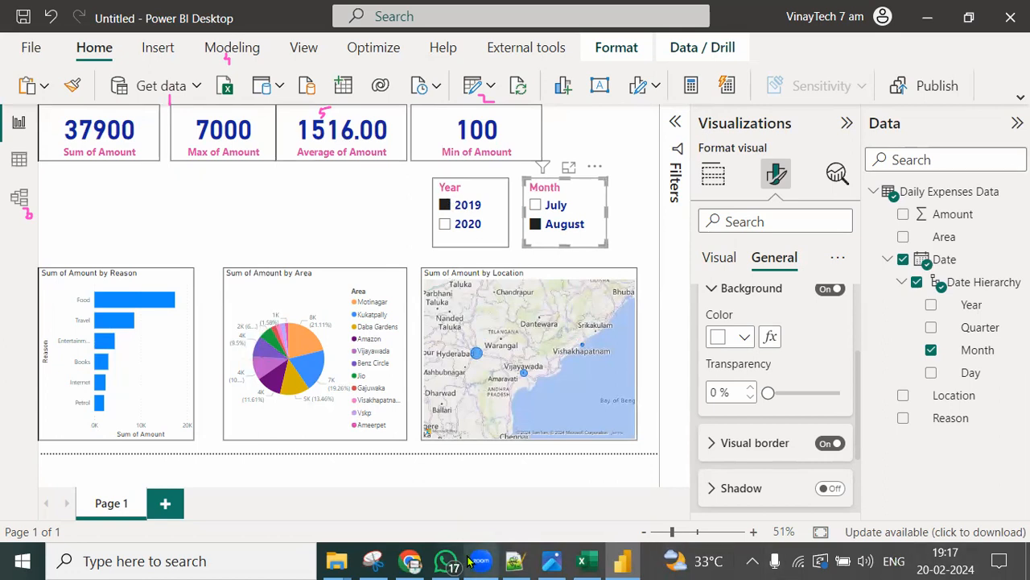
Step: Start saving the untitled report as a Power BI file
{"action": "left_click", "coordinate": [30, 47]}
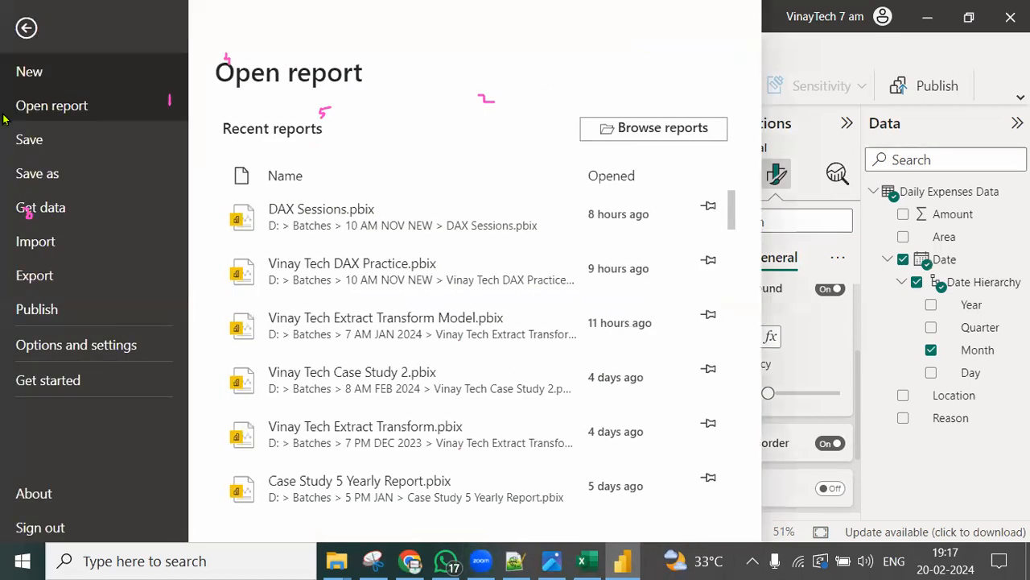
{"action": "left_click", "coordinate": [32, 140]}
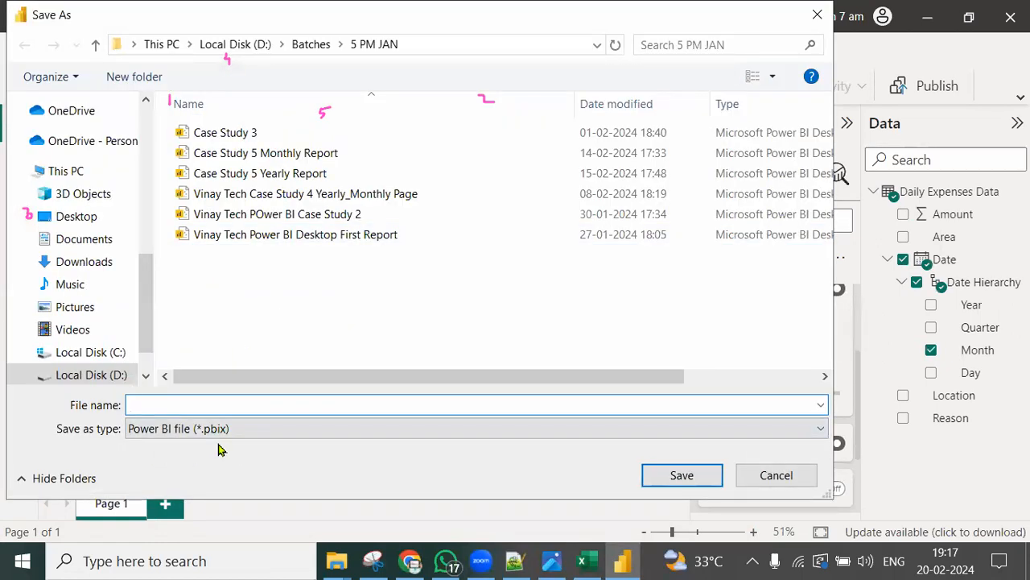
{"action": "mouse_move", "coordinate": [243, 400]}
{"action": "left_mouse_down"}
{"action": "mouse_move", "coordinate": [208, 464]}
{"action": "mouse_move", "coordinate": [235, 404]}
{"action": "left_mouse_up"}
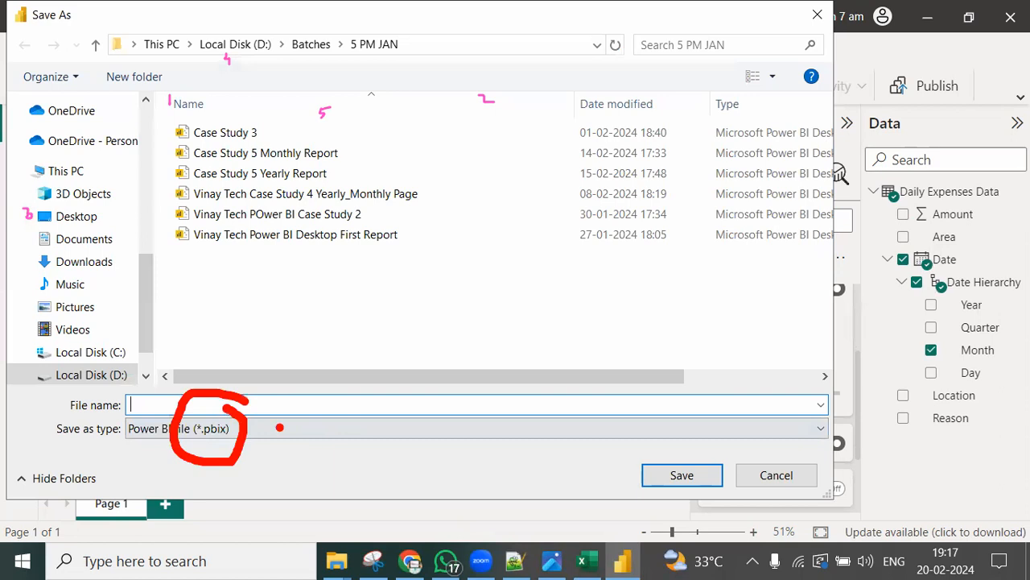
{"action": "mouse_move", "coordinate": [540, 284]}
{"action": "left_mouse_down"}
{"action": "mouse_move", "coordinate": [621, 299]}
{"action": "mouse_move", "coordinate": [668, 246]}
{"action": "mouse_move", "coordinate": [737, 275]}
{"action": "left_mouse_up"}
{"action": "left_click_drag", "start_coordinate": [737, 246], "coordinate": [724, 274]}
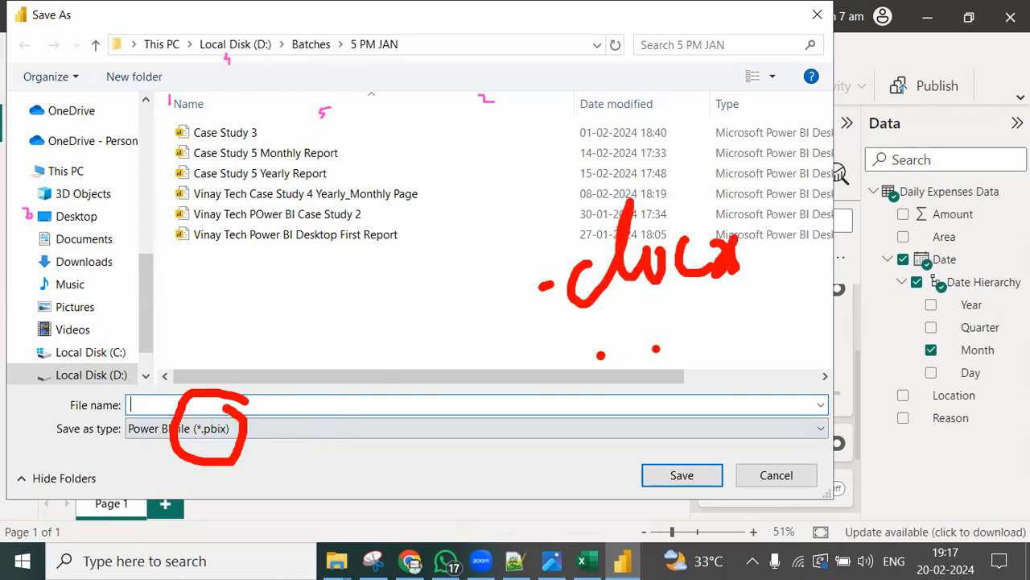
{"action": "left_click_drag", "start_coordinate": [644, 326], "coordinate": [680, 374]}
{"action": "left_click_drag", "start_coordinate": [696, 326], "coordinate": [725, 379]}
{"action": "left_click_drag", "start_coordinate": [753, 299], "coordinate": [761, 372]}
{"action": "mouse_move", "coordinate": [817, 310]}
{"action": "left_mouse_down"}
{"action": "mouse_move", "coordinate": [797, 354]}
{"action": "mouse_move", "coordinate": [845, 320]}
{"action": "mouse_move", "coordinate": [882, 379]}
{"action": "left_mouse_up"}
{"action": "mouse_move", "coordinate": [686, 425]}
{"action": "left_mouse_down"}
{"action": "mouse_move", "coordinate": [694, 503]}
{"action": "mouse_move", "coordinate": [733, 451]}
{"action": "mouse_move", "coordinate": [765, 467]}
{"action": "left_mouse_up"}
{"action": "left_click_drag", "start_coordinate": [789, 443], "coordinate": [797, 463]}
{"action": "left_click_drag", "start_coordinate": [793, 423], "coordinate": [837, 451]}
{"action": "mouse_move", "coordinate": [838, 403]}
{"action": "left_mouse_down"}
{"action": "mouse_move", "coordinate": [813, 455]}
{"action": "mouse_move", "coordinate": [902, 481]}
{"action": "left_mouse_up"}
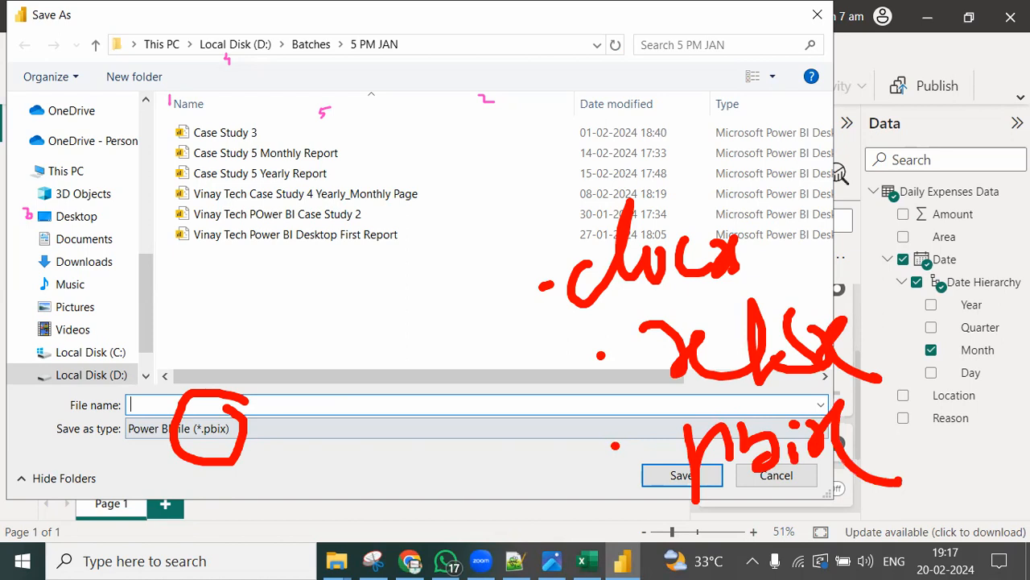
Step: Save the report as a Power BI file named "Vinay Tech Power Bi Demo Document" in the 5 PM JAN folder
{"action": "key", "text": "Escape"}
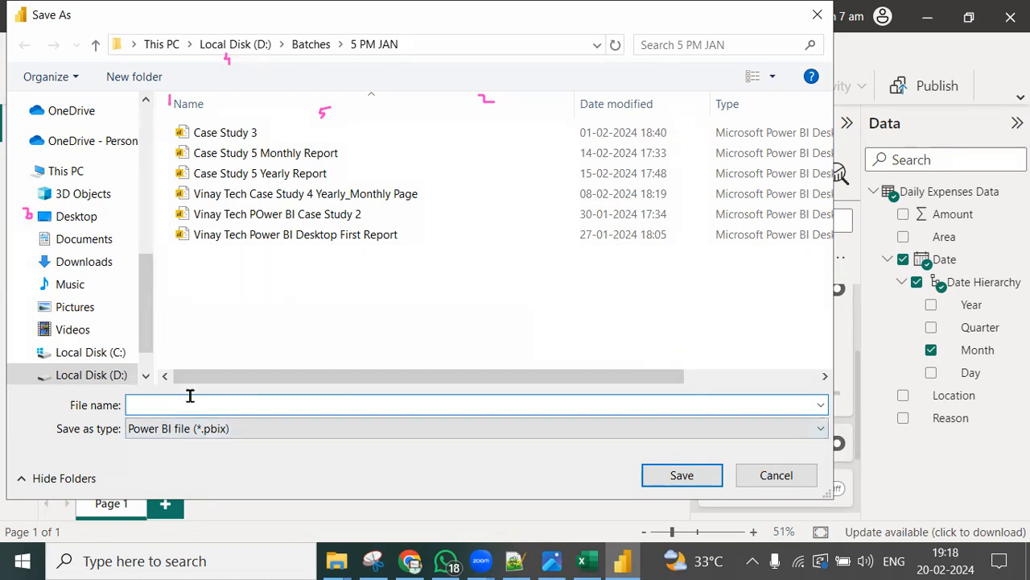
{"action": "type", "text": "Vinay Te"}
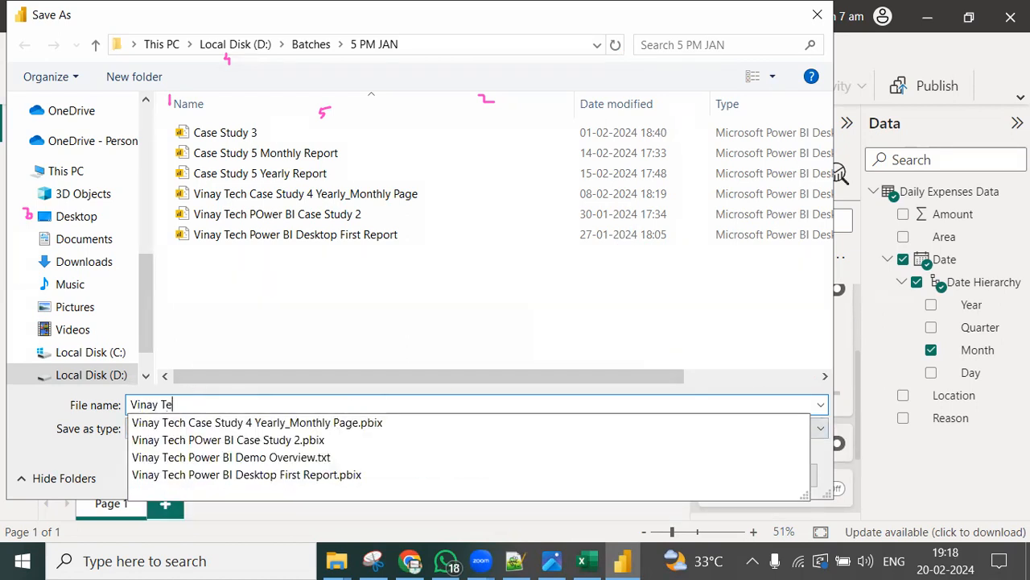
{"action": "type", "text": "ch Power Bi Demo Document"}
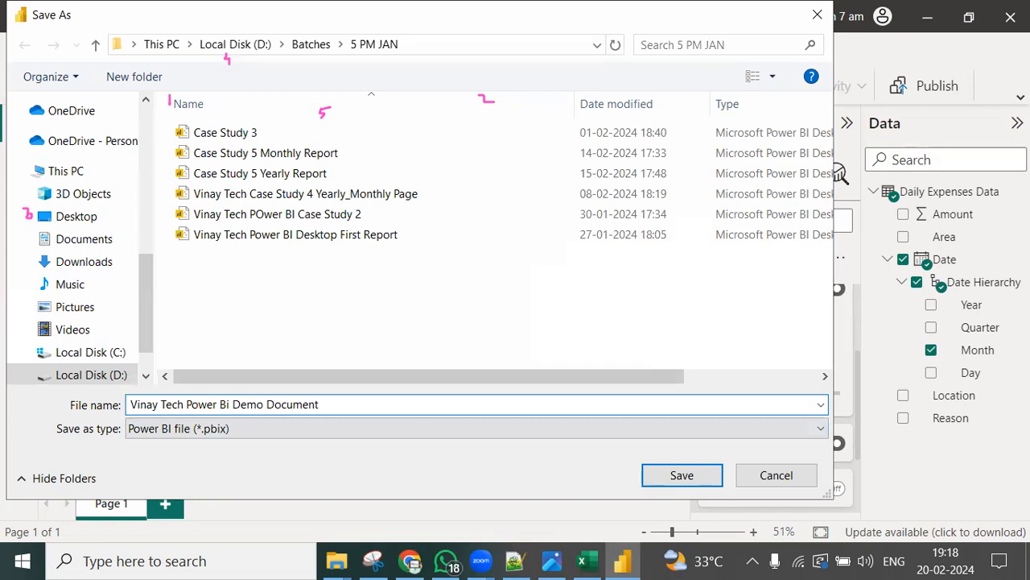
{"action": "left_click", "coordinate": [716, 474]}
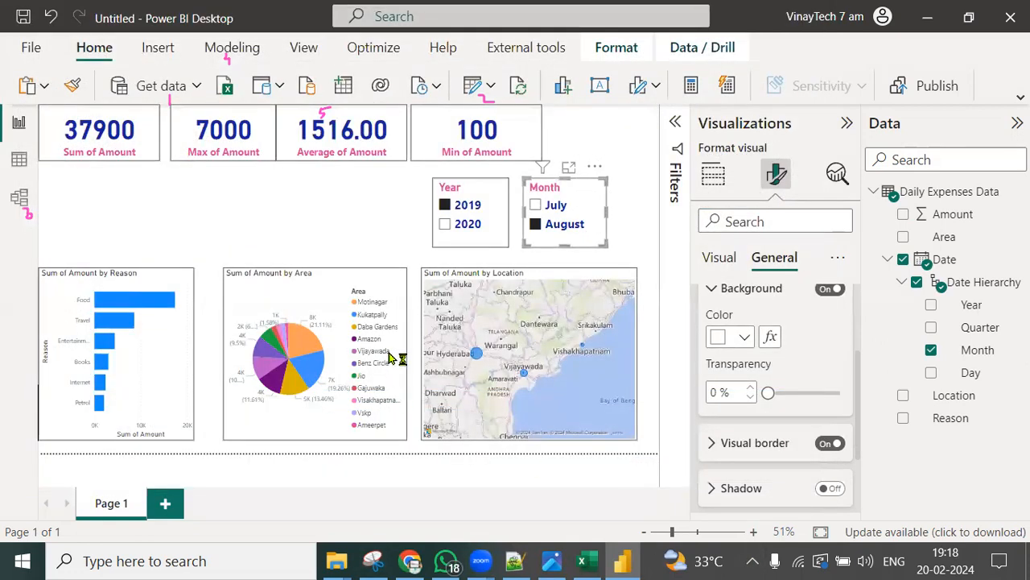
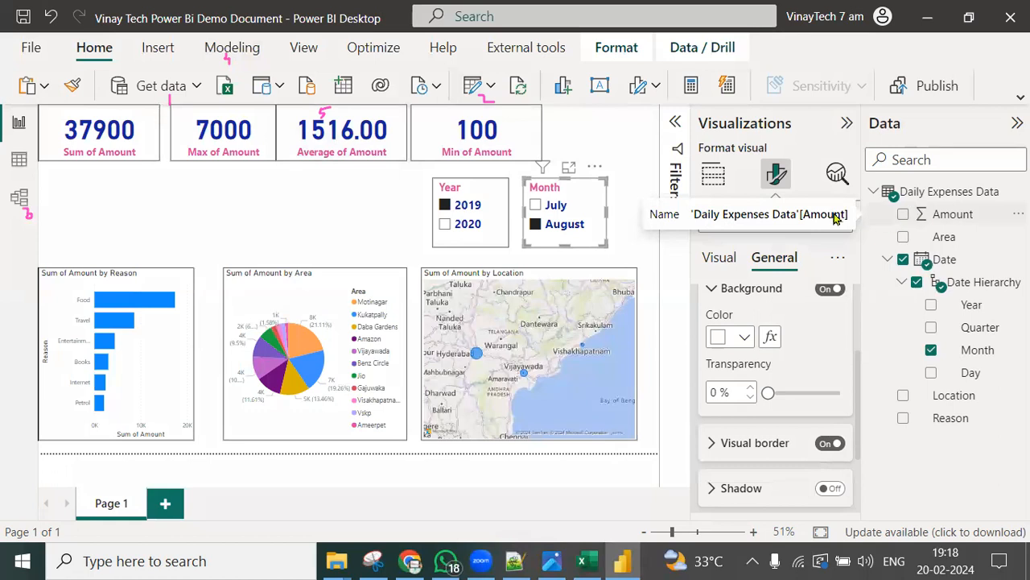
{"action": "mouse_move", "coordinate": [38, 103]}
{"action": "left_mouse_down"}
{"action": "mouse_move", "coordinate": [259, 356]}
{"action": "mouse_move", "coordinate": [649, 448]}
{"action": "left_mouse_up"}
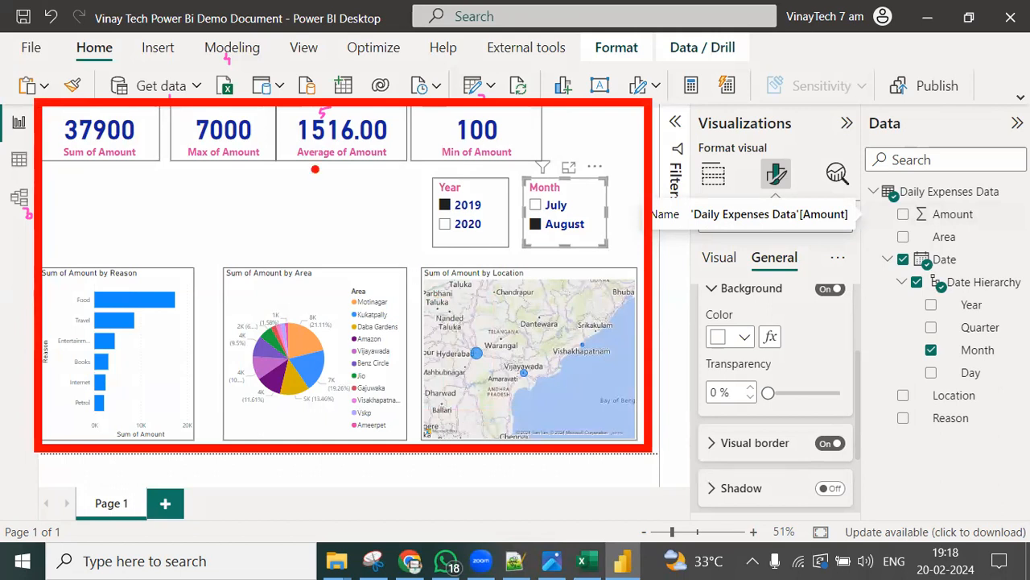
{"action": "left_click_drag", "start_coordinate": [191, 69], "coordinate": [141, 92]}
{"action": "left_click_drag", "start_coordinate": [510, 63], "coordinate": [448, 98]}
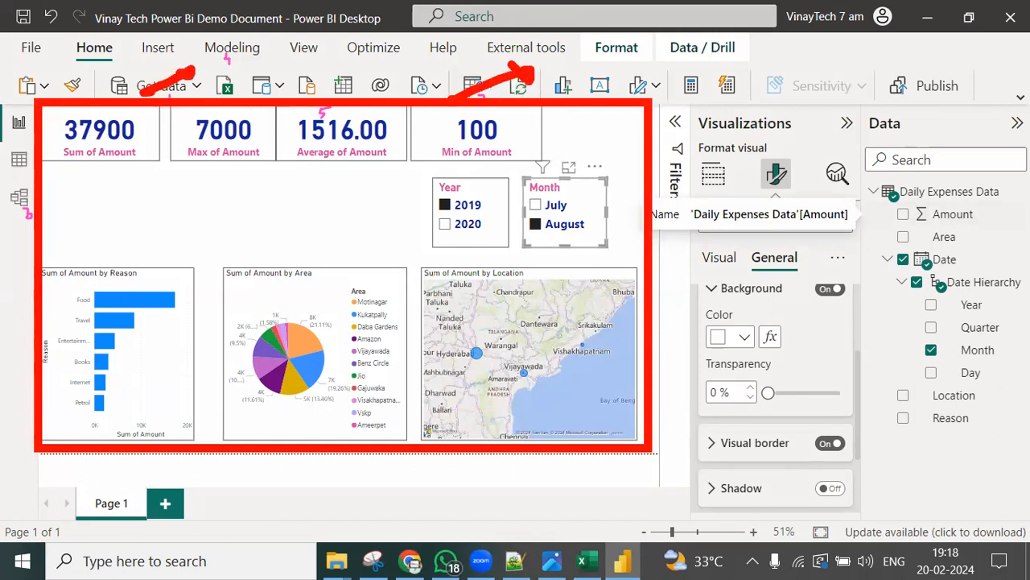
{"action": "left_click_drag", "start_coordinate": [304, 38], "coordinate": [225, 52]}
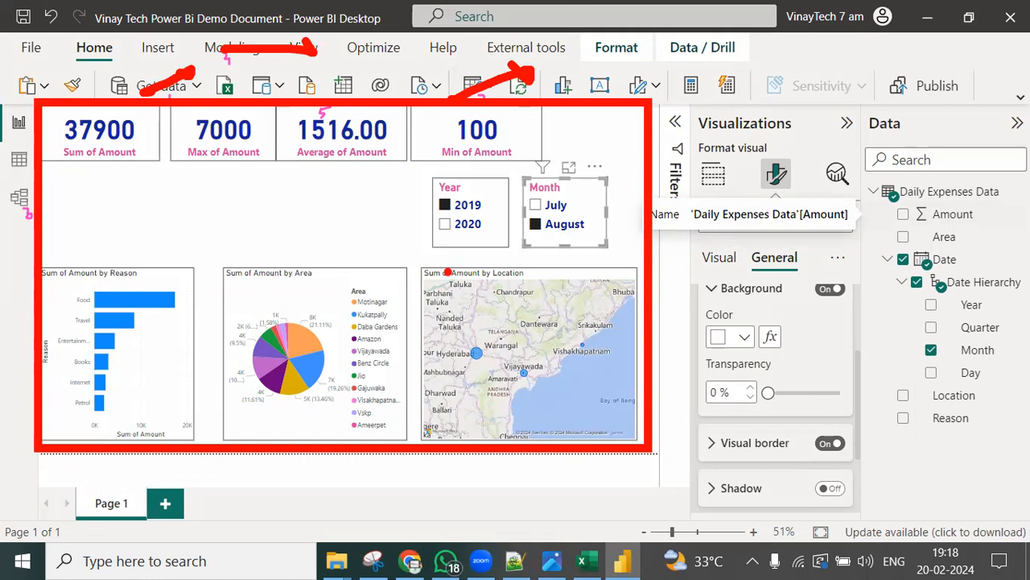
{"action": "mouse_move", "coordinate": [652, 197]}
{"action": "left_mouse_down"}
{"action": "mouse_move", "coordinate": [780, 179]}
{"action": "mouse_move", "coordinate": [801, 208]}
{"action": "left_mouse_up"}
{"action": "left_click_drag", "start_coordinate": [868, 172], "coordinate": [875, 225]}
{"action": "mouse_move", "coordinate": [896, 145]}
{"action": "left_mouse_down"}
{"action": "mouse_move", "coordinate": [890, 214]}
{"action": "mouse_move", "coordinate": [925, 232]}
{"action": "left_mouse_up"}
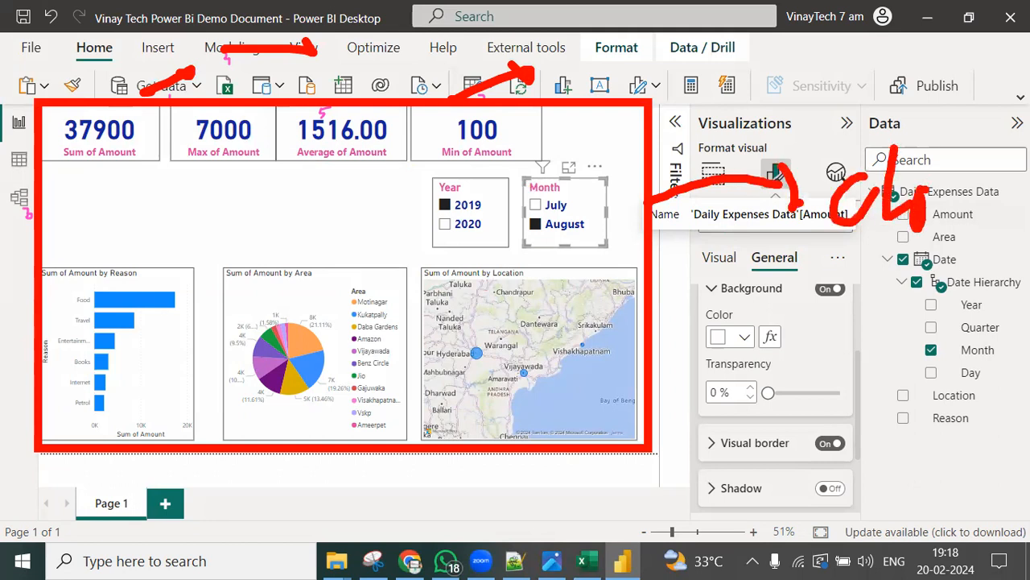
{"action": "left_click_drag", "start_coordinate": [976, 159], "coordinate": [981, 221]}
{"action": "mouse_move", "coordinate": [987, 129]}
{"action": "left_mouse_down"}
{"action": "mouse_move", "coordinate": [1002, 197]}
{"action": "mouse_move", "coordinate": [1026, 228]}
{"action": "left_mouse_up"}
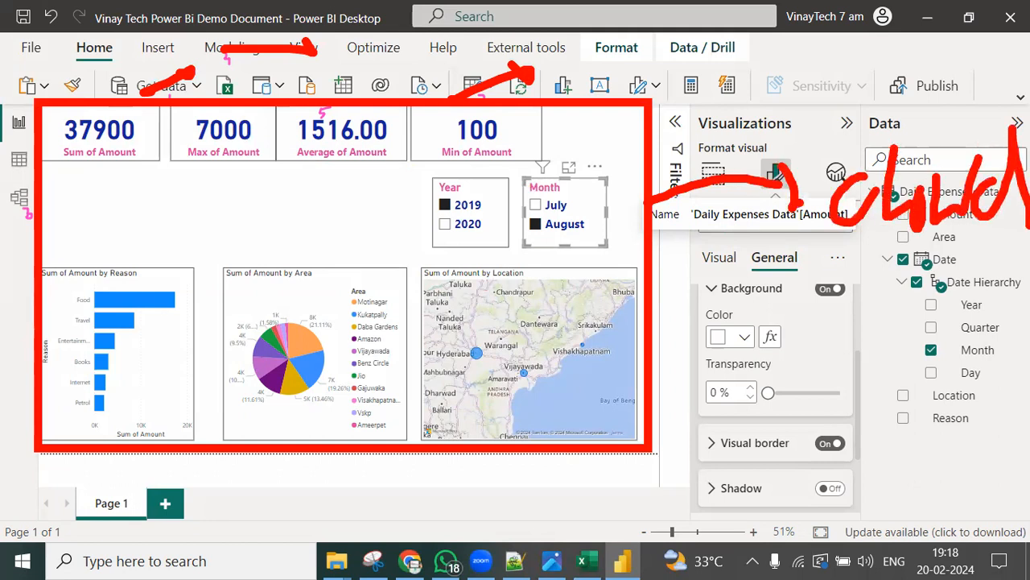
{"action": "left_click_drag", "start_coordinate": [933, 328], "coordinate": [833, 397]}
{"action": "mouse_move", "coordinate": [882, 378]}
{"action": "left_mouse_down"}
{"action": "mouse_move", "coordinate": [910, 354]}
{"action": "mouse_move", "coordinate": [926, 401]}
{"action": "mouse_move", "coordinate": [974, 346]}
{"action": "mouse_move", "coordinate": [989, 354]}
{"action": "mouse_move", "coordinate": [1016, 332]}
{"action": "mouse_move", "coordinate": [1020, 344]}
{"action": "left_mouse_up"}
{"action": "mouse_move", "coordinate": [784, 268]}
{"action": "left_mouse_down"}
{"action": "mouse_move", "coordinate": [782, 333]}
{"action": "mouse_move", "coordinate": [839, 393]}
{"action": "left_mouse_up"}
{"action": "mouse_move", "coordinate": [841, 407]}
{"action": "left_mouse_down"}
{"action": "mouse_move", "coordinate": [755, 462]}
{"action": "mouse_move", "coordinate": [699, 538]}
{"action": "left_mouse_up"}
{"action": "left_click_drag", "start_coordinate": [775, 493], "coordinate": [809, 521]}
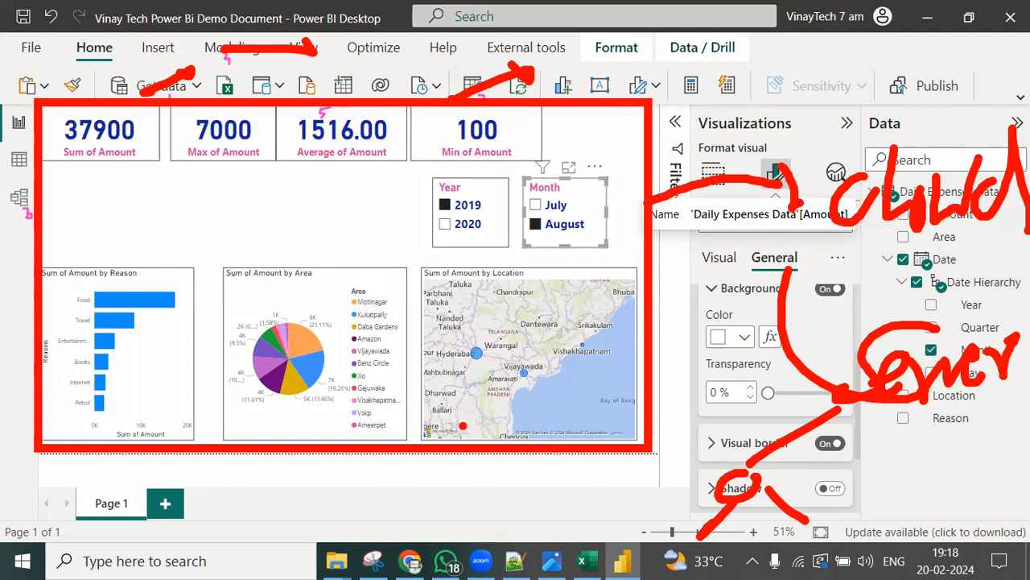
{"action": "key", "text": "Escape"}
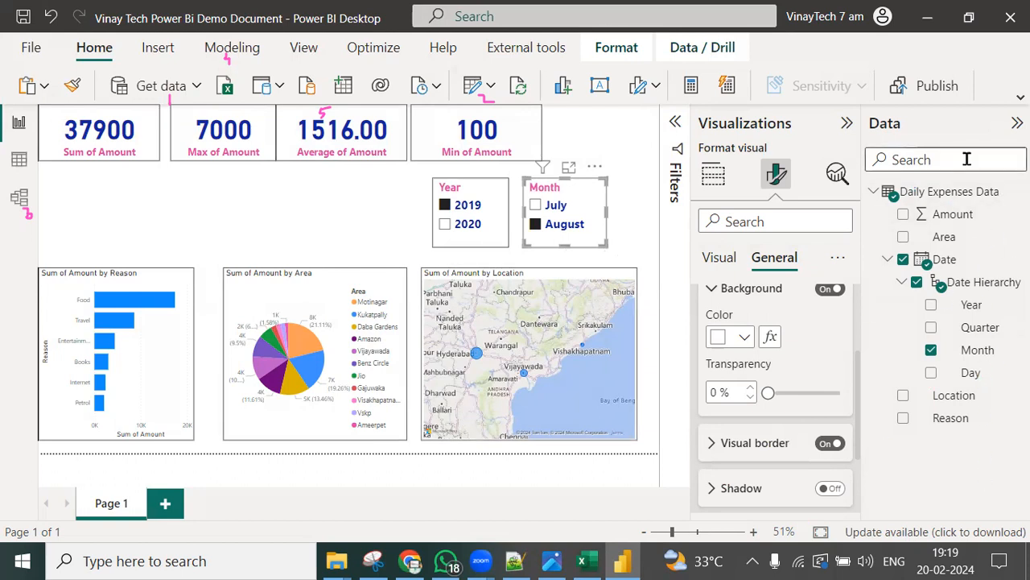
Step: Look through the Month slicer's visual formatting categories and the options of its Date field, leaving them as they are
{"action": "left_click", "coordinate": [718, 258]}
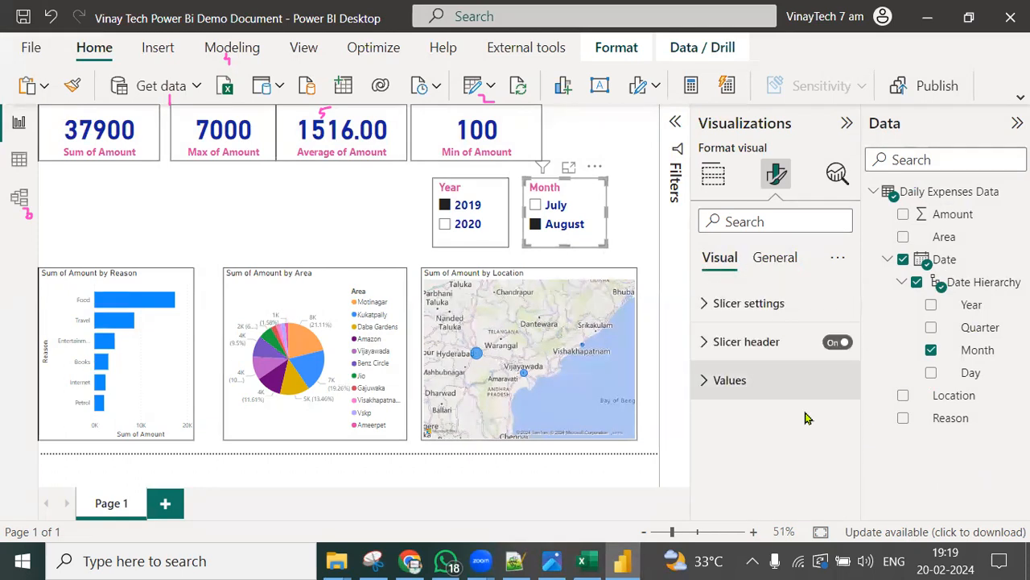
{"action": "left_click", "coordinate": [713, 173]}
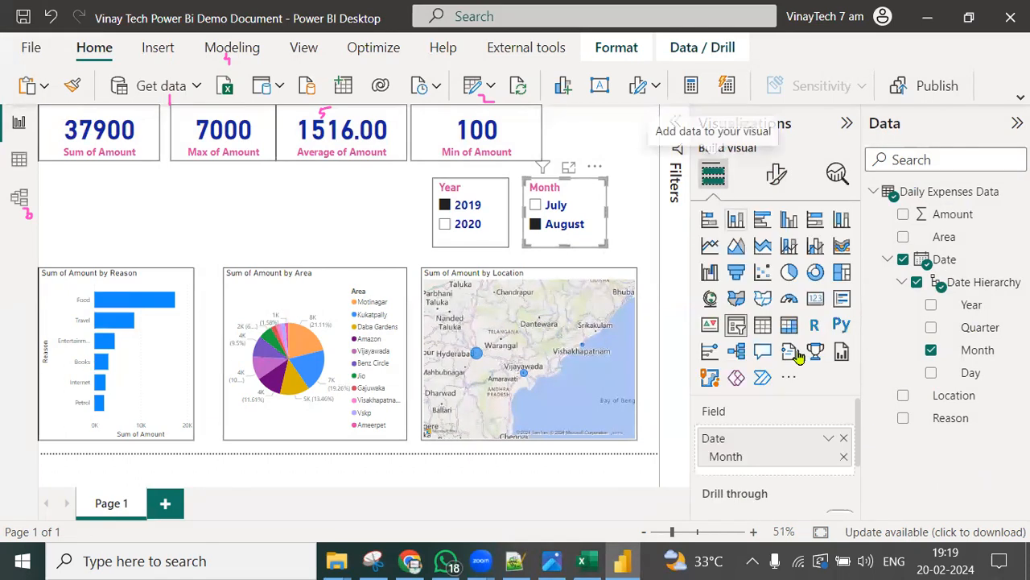
{"action": "left_click", "coordinate": [828, 439]}
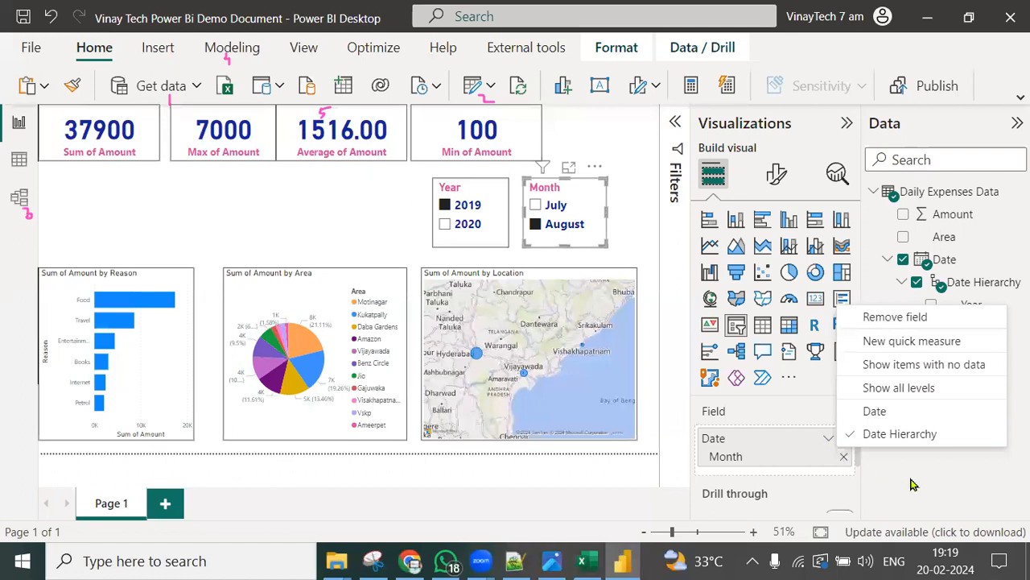
{"action": "left_click", "coordinate": [939, 479]}
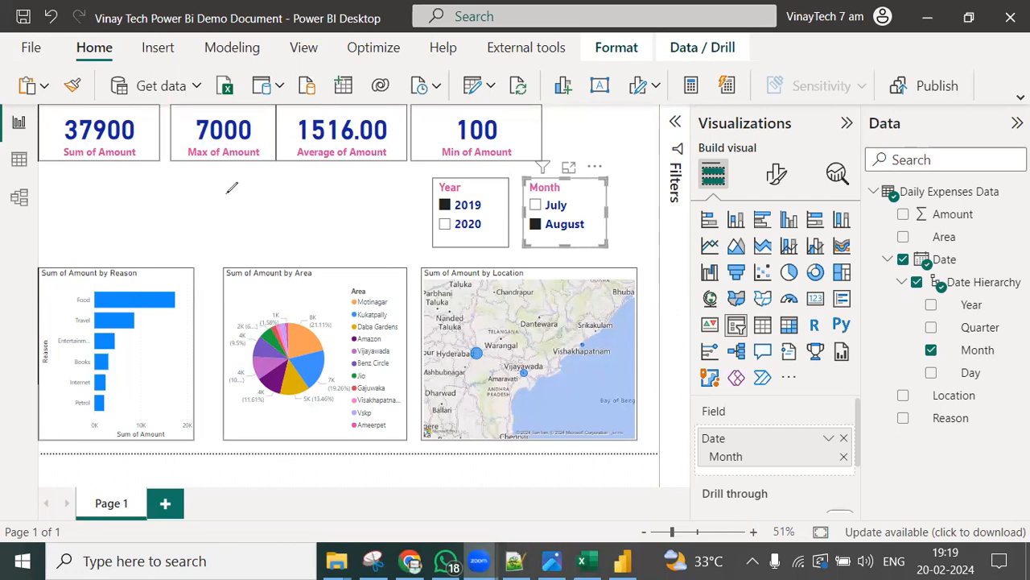
{"action": "left_click_drag", "start_coordinate": [230, 193], "coordinate": [229, 262]}
{"action": "mouse_move", "coordinate": [323, 223]}
{"action": "left_mouse_down"}
{"action": "mouse_move", "coordinate": [330, 184]}
{"action": "mouse_move", "coordinate": [359, 261]}
{"action": "left_mouse_up"}
{"action": "mouse_move", "coordinate": [303, 231]}
{"action": "left_mouse_down"}
{"action": "mouse_move", "coordinate": [375, 226]}
{"action": "mouse_move", "coordinate": [443, 243]}
{"action": "left_mouse_up"}
{"action": "left_click_drag", "start_coordinate": [422, 198], "coordinate": [376, 257]}
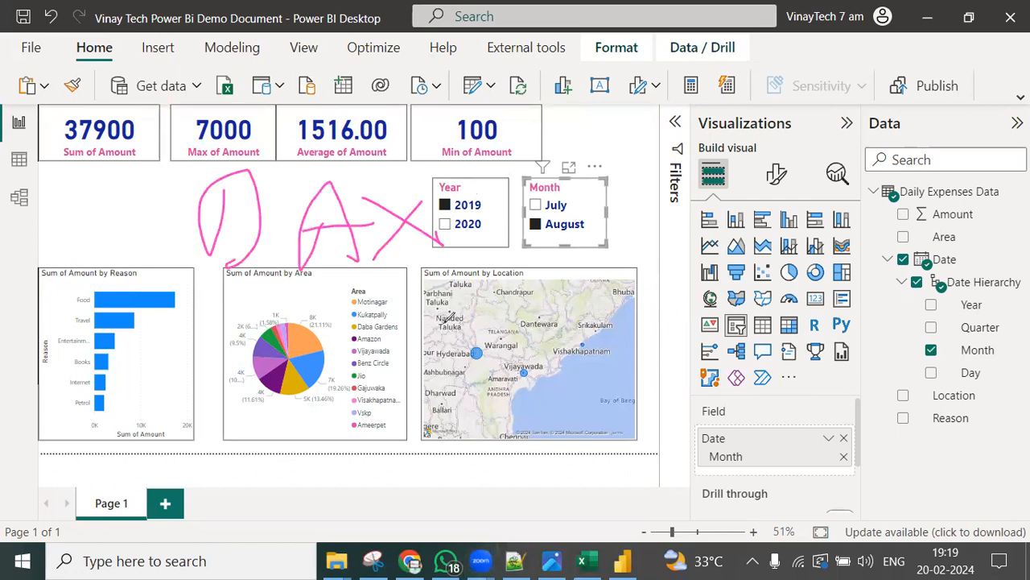
{"action": "mouse_move", "coordinate": [424, 367]}
{"action": "left_mouse_down"}
{"action": "mouse_move", "coordinate": [548, 367]}
{"action": "mouse_move", "coordinate": [520, 358]}
{"action": "mouse_move", "coordinate": [593, 409]}
{"action": "mouse_move", "coordinate": [697, 338]}
{"action": "mouse_move", "coordinate": [711, 378]}
{"action": "mouse_move", "coordinate": [820, 364]}
{"action": "mouse_move", "coordinate": [802, 398]}
{"action": "left_mouse_up"}
{"action": "mouse_move", "coordinate": [837, 296]}
{"action": "left_mouse_down"}
{"action": "mouse_move", "coordinate": [857, 310]}
{"action": "mouse_move", "coordinate": [810, 407]}
{"action": "left_mouse_up"}
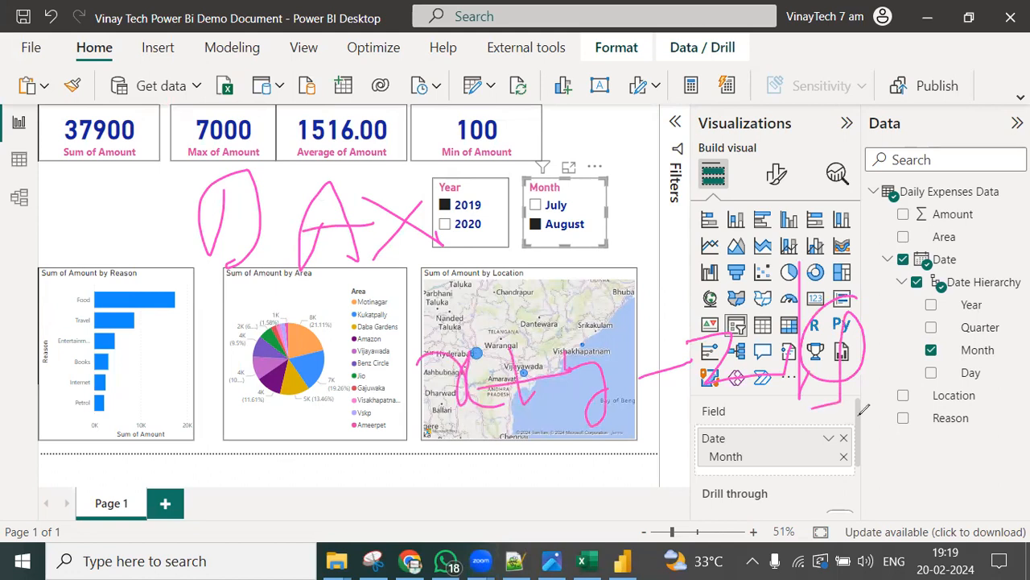
{"action": "left_click_drag", "start_coordinate": [563, 459], "coordinate": [612, 463]}
{"action": "mouse_move", "coordinate": [635, 501]}
{"action": "left_mouse_down"}
{"action": "mouse_move", "coordinate": [685, 451]}
{"action": "mouse_move", "coordinate": [741, 425]}
{"action": "left_mouse_up"}
{"action": "left_click_drag", "start_coordinate": [763, 379], "coordinate": [763, 435]}
{"action": "left_click_drag", "start_coordinate": [523, 425], "coordinate": [610, 462]}
{"action": "mouse_move", "coordinate": [824, 434]}
{"action": "left_mouse_down"}
{"action": "mouse_move", "coordinate": [985, 427]}
{"action": "mouse_move", "coordinate": [1028, 441]}
{"action": "left_mouse_up"}
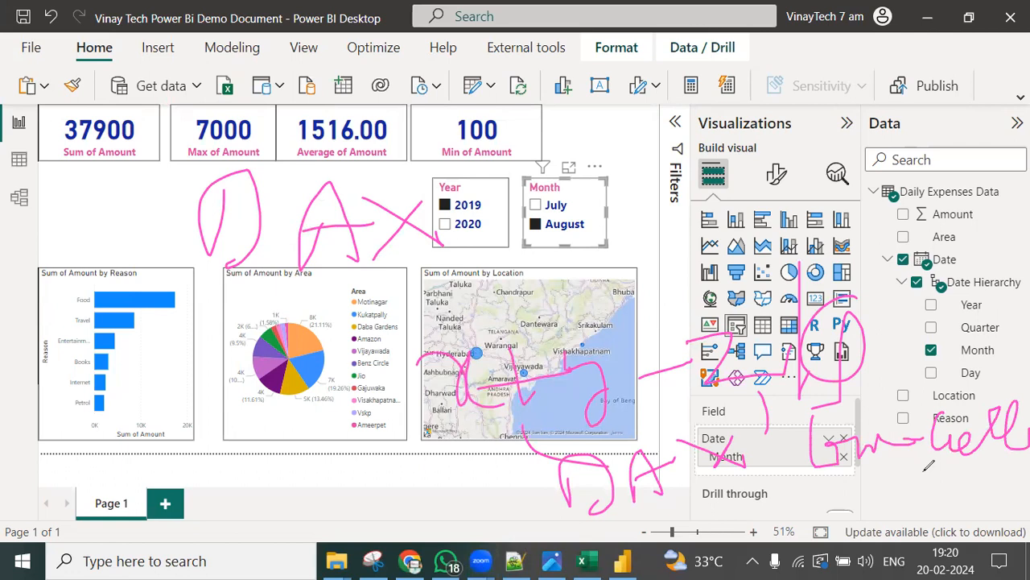
{"action": "left_click_drag", "start_coordinate": [802, 488], "coordinate": [1029, 486]}
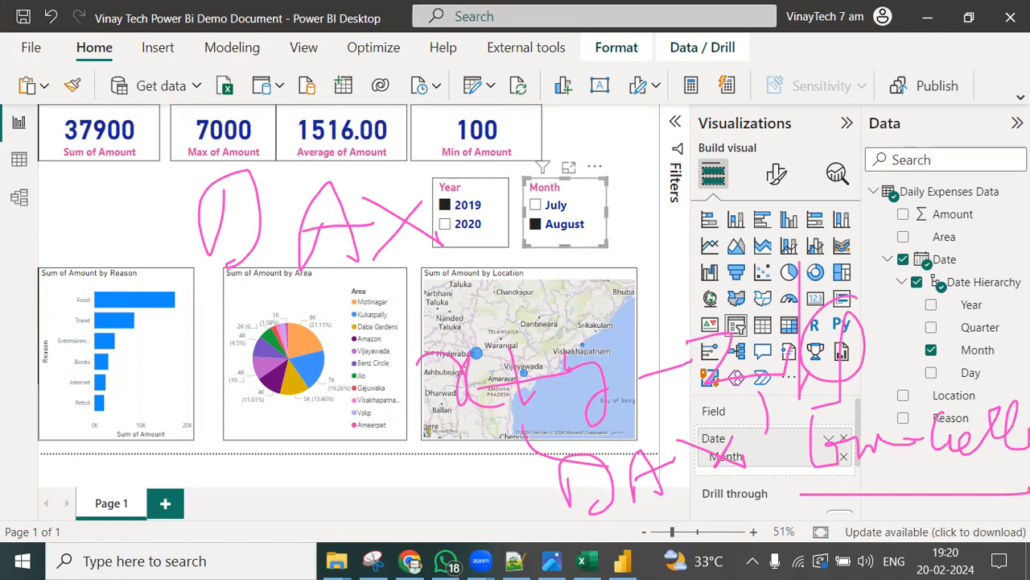
{"action": "left_click_drag", "start_coordinate": [530, 476], "coordinate": [330, 485]}
{"action": "left_click_drag", "start_coordinate": [71, 372], "coordinate": [66, 443]}
{"action": "mouse_move", "coordinate": [101, 403]}
{"action": "left_mouse_down"}
{"action": "mouse_move", "coordinate": [162, 382]}
{"action": "mouse_move", "coordinate": [158, 415]}
{"action": "left_mouse_up"}
{"action": "left_click_drag", "start_coordinate": [201, 372], "coordinate": [199, 412]}
{"action": "left_click_drag", "start_coordinate": [243, 396], "coordinate": [311, 386]}
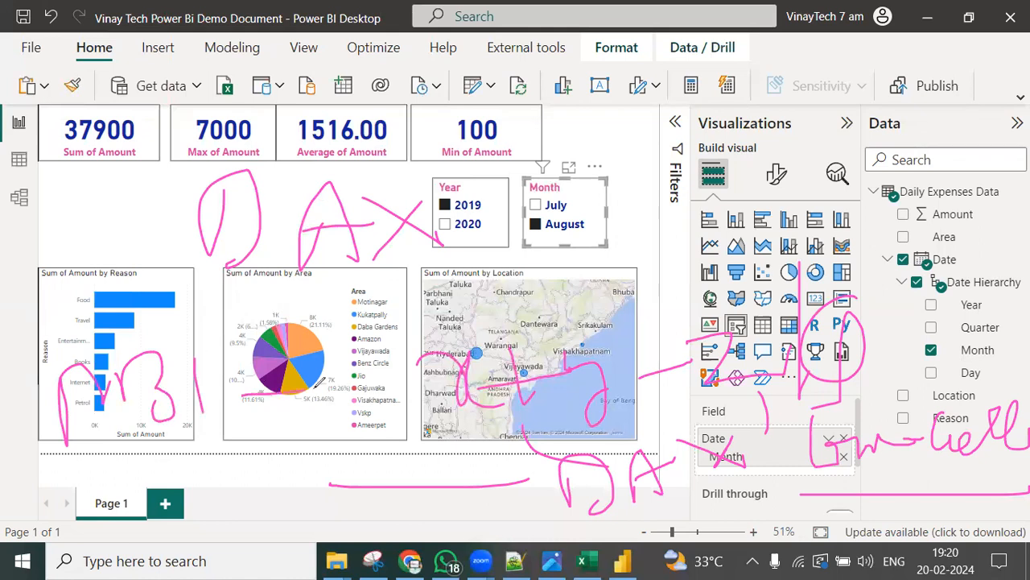
{"action": "left_click_drag", "start_coordinate": [597, 341], "coordinate": [316, 225]}
{"action": "left_click_drag", "start_coordinate": [495, 214], "coordinate": [318, 352]}
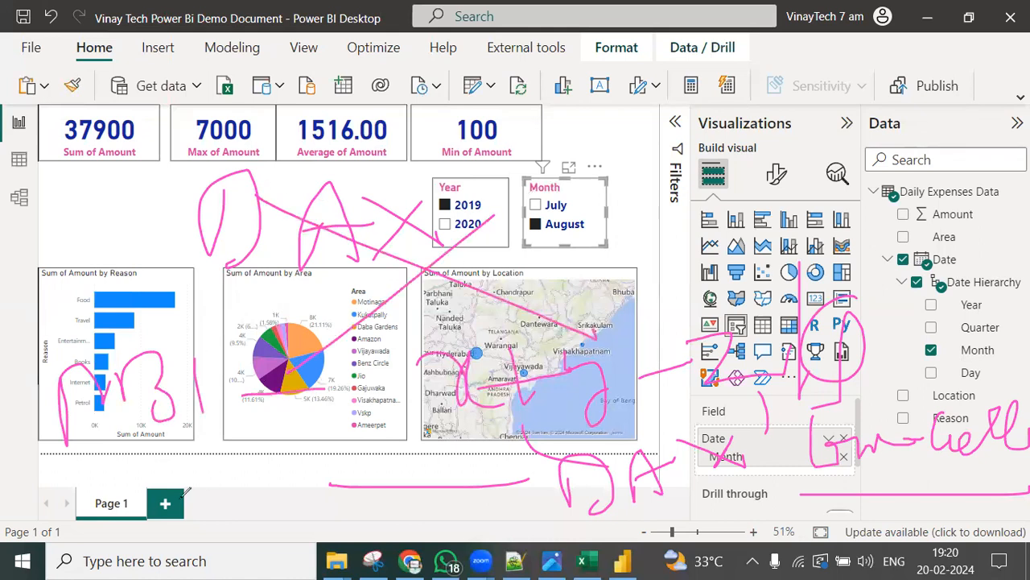
{"action": "mouse_move", "coordinate": [179, 441]}
{"action": "left_mouse_down"}
{"action": "mouse_move", "coordinate": [173, 514]}
{"action": "mouse_move", "coordinate": [186, 467]}
{"action": "mouse_move", "coordinate": [225, 459]}
{"action": "mouse_move", "coordinate": [330, 487]}
{"action": "left_mouse_up"}
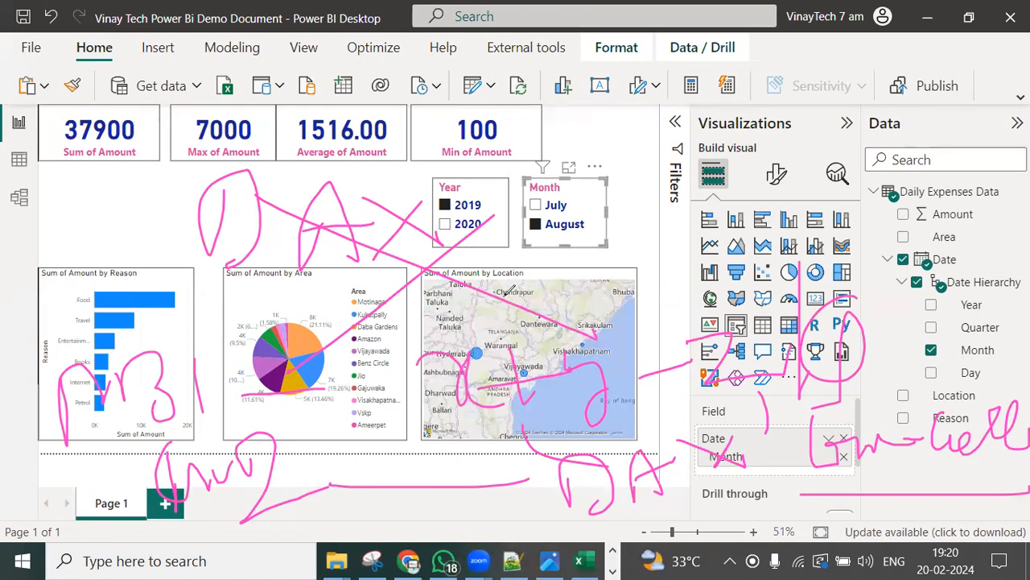
{"action": "mouse_move", "coordinate": [488, 277]}
{"action": "left_mouse_down"}
{"action": "mouse_move", "coordinate": [628, 201]}
{"action": "mouse_move", "coordinate": [417, 185]}
{"action": "mouse_move", "coordinate": [173, 268]}
{"action": "mouse_move", "coordinate": [439, 262]}
{"action": "mouse_move", "coordinate": [178, 204]}
{"action": "mouse_move", "coordinate": [384, 211]}
{"action": "mouse_move", "coordinate": [390, 180]}
{"action": "left_mouse_up"}
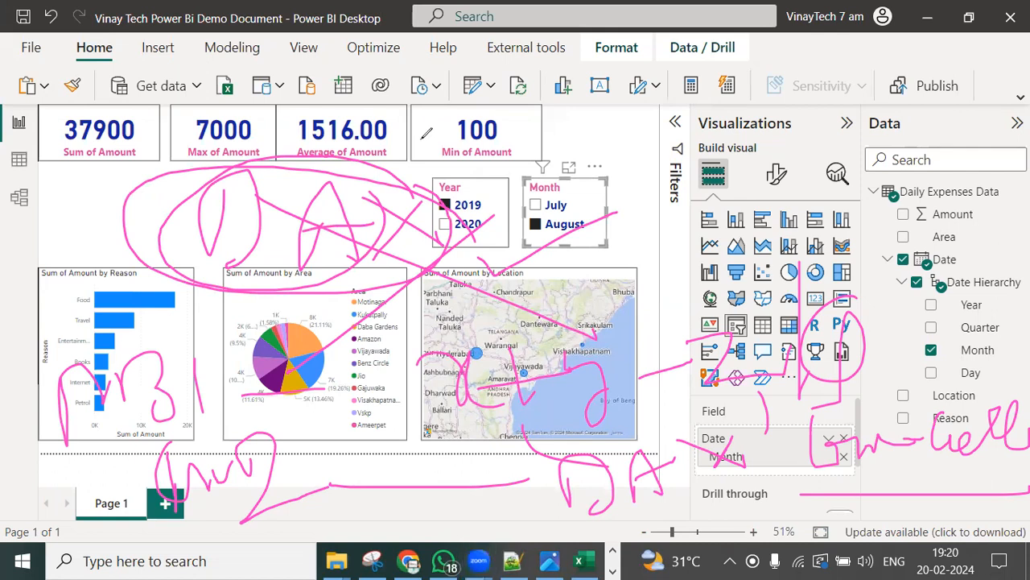
{"action": "left_click", "coordinate": [467, 570]}
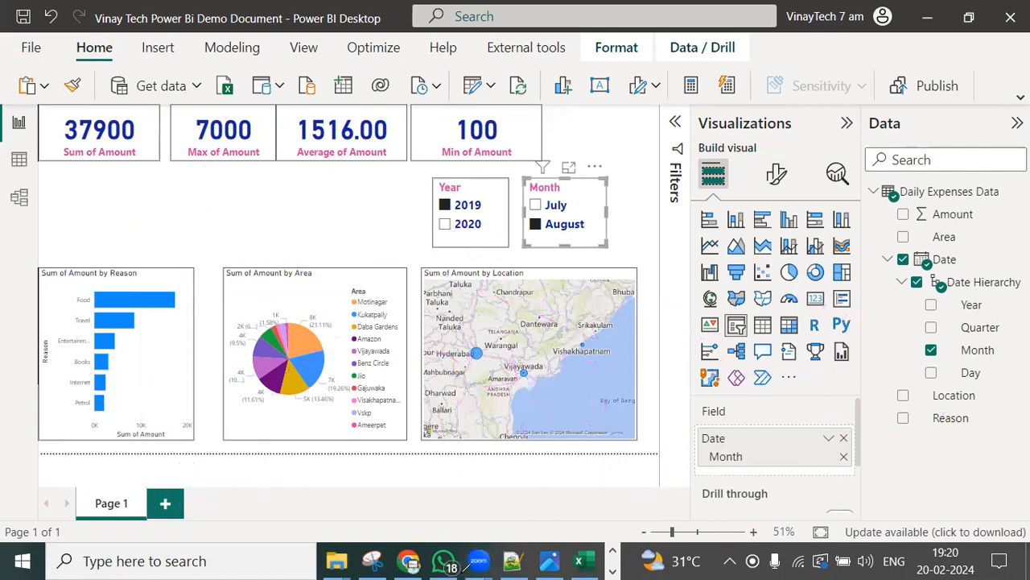
Step: Switch to the session notes in Notepad++ and review the recap and practical demo lines of the Second Demo Agenda
{"action": "left_click", "coordinate": [512, 562]}
{"action": "scroll", "coordinate": [256, 339], "scroll_direction": "down", "scroll_amount": 10}
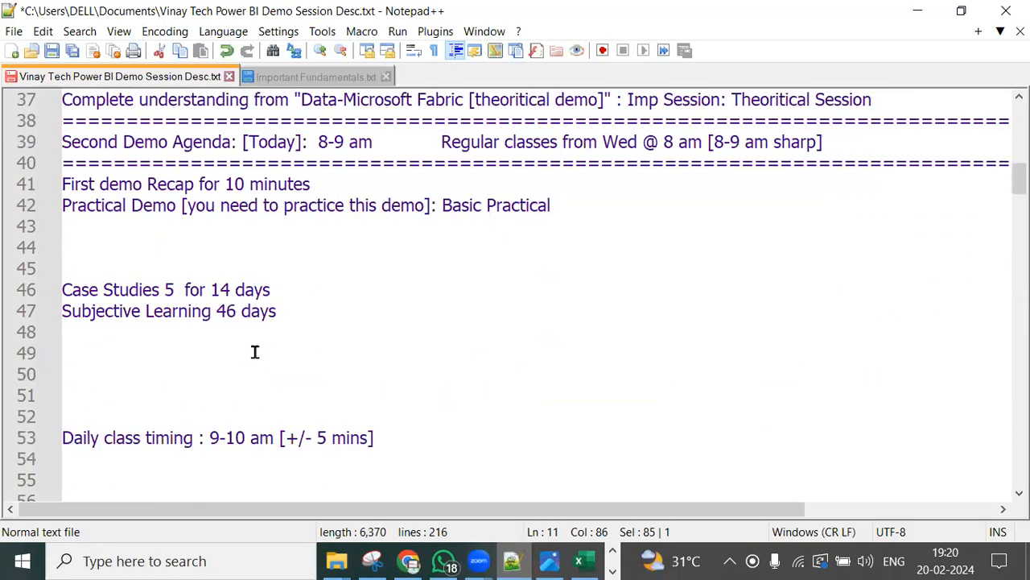
{"action": "left_click", "coordinate": [63, 185]}
{"action": "left_click_drag", "start_coordinate": [63, 184], "coordinate": [340, 174]}
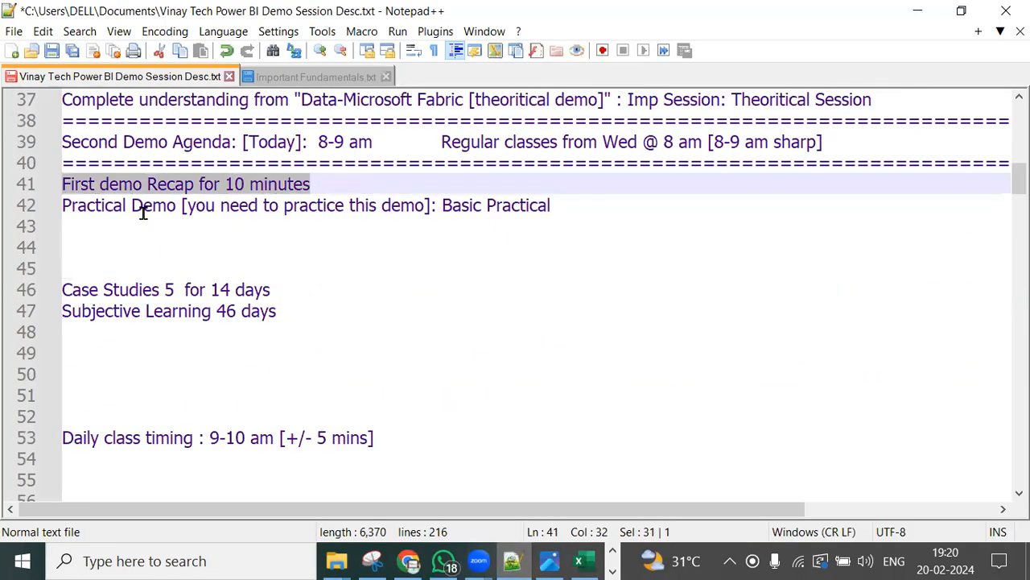
{"action": "left_click_drag", "start_coordinate": [64, 206], "coordinate": [575, 202]}
Step: Switch to the Photos viewer and go back through the course slides in full screen from 16.jpeg to 1.jpg
{"action": "left_click", "coordinate": [562, 561]}
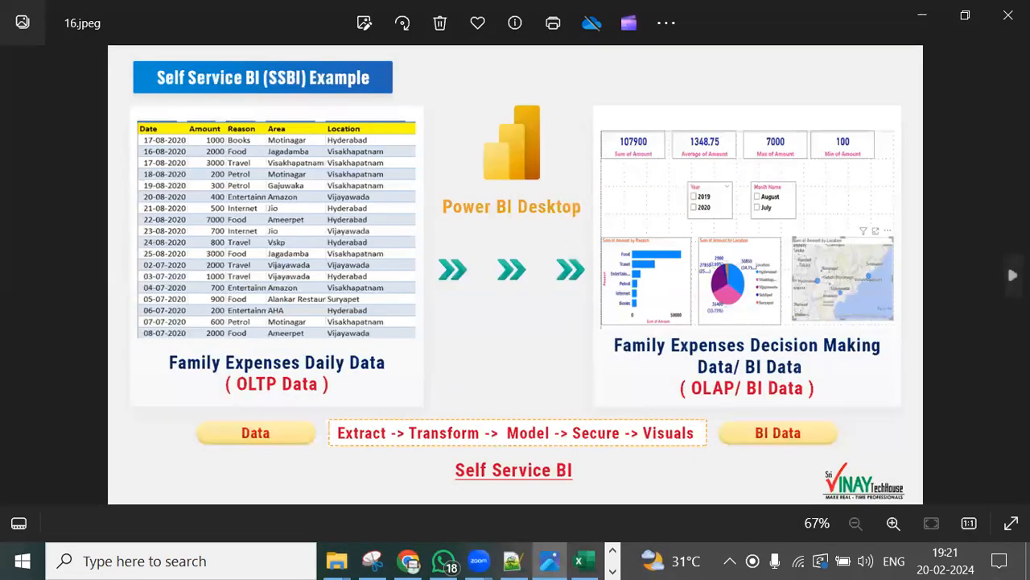
{"action": "left_click", "coordinate": [1010, 524]}
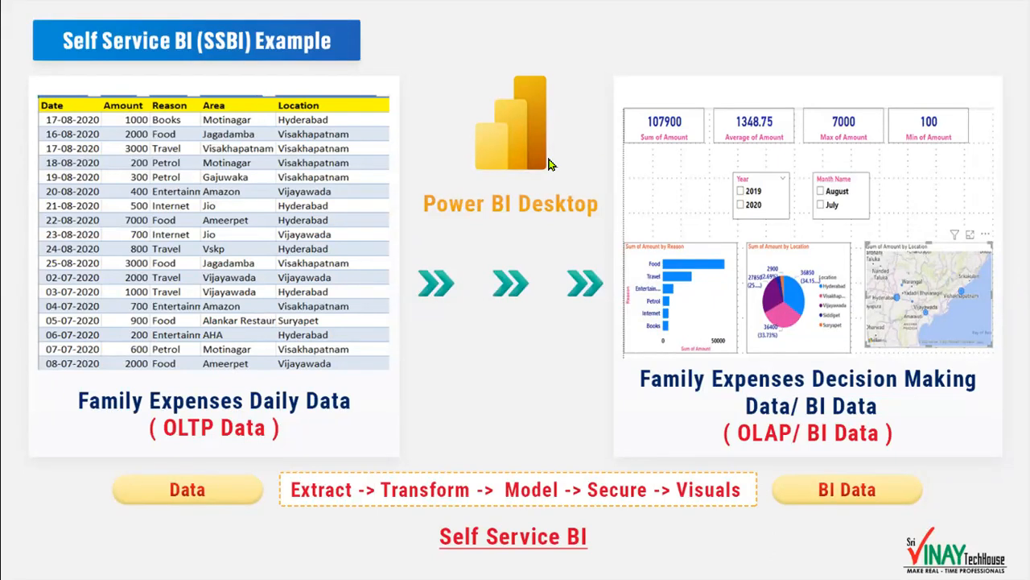
{"action": "left_click", "coordinate": [15, 301]}
{"action": "left_click", "coordinate": [14, 303]}
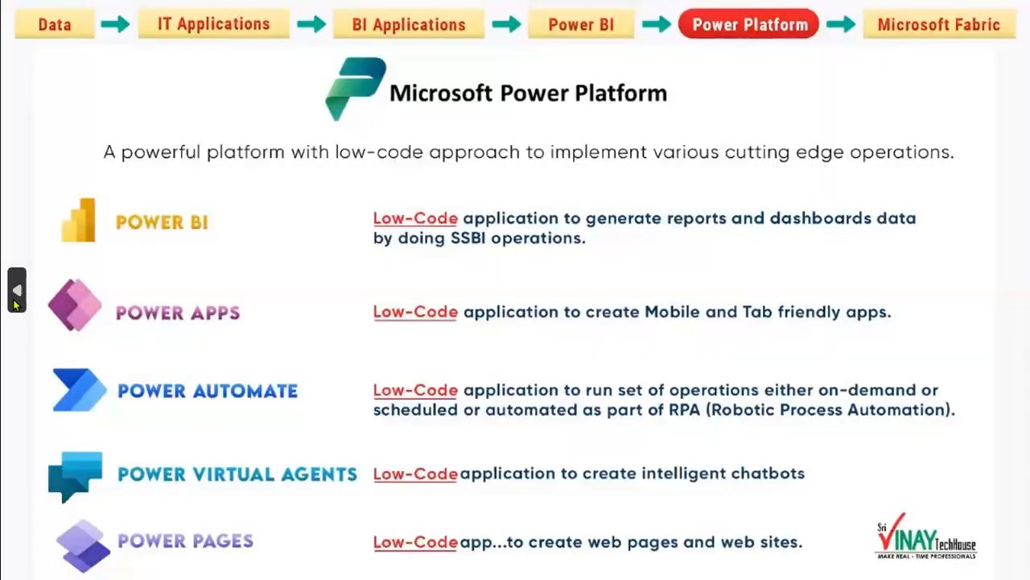
{"action": "left_click", "coordinate": [14, 303]}
{"action": "left_click", "coordinate": [15, 302]}
{"action": "left_click", "coordinate": [15, 303]}
{"action": "left_click", "coordinate": [15, 302]}
{"action": "left_click", "coordinate": [14, 303]}
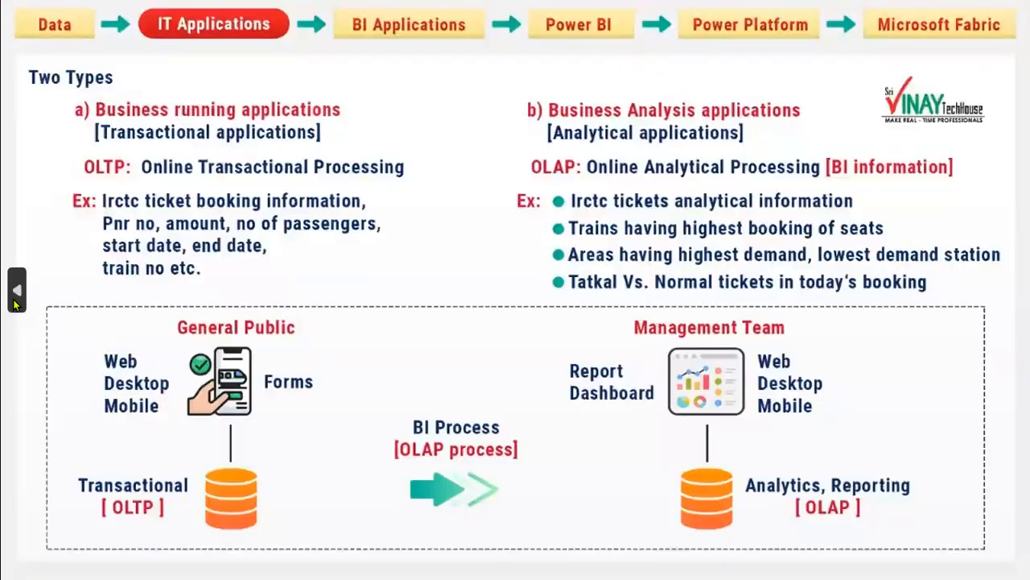
{"action": "left_click", "coordinate": [14, 303]}
{"action": "left_click", "coordinate": [14, 303]}
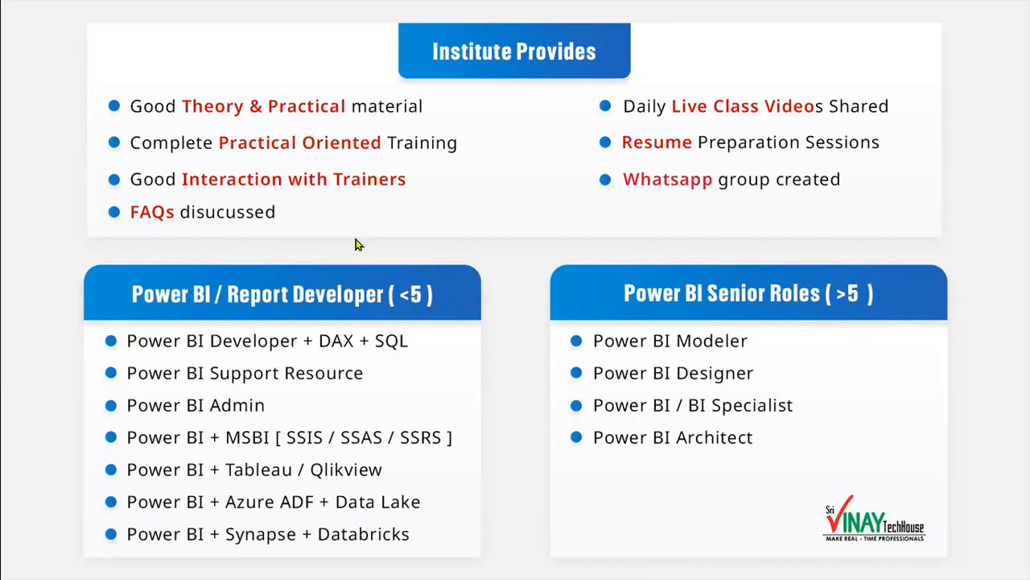
{"action": "left_click", "coordinate": [16, 314]}
{"action": "left_click", "coordinate": [15, 314]}
{"action": "left_click", "coordinate": [16, 314]}
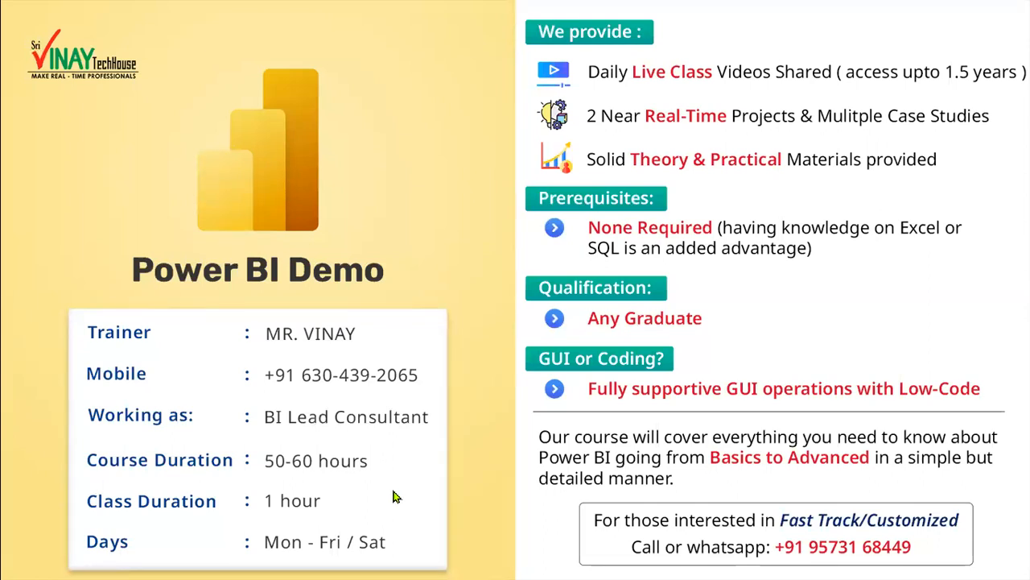
{"action": "key", "text": "Escape"}
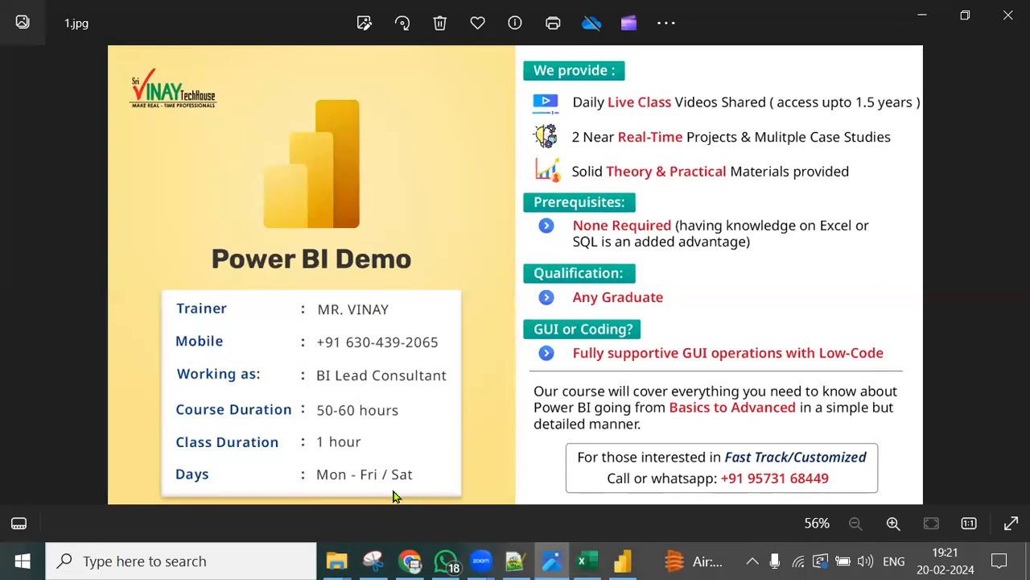